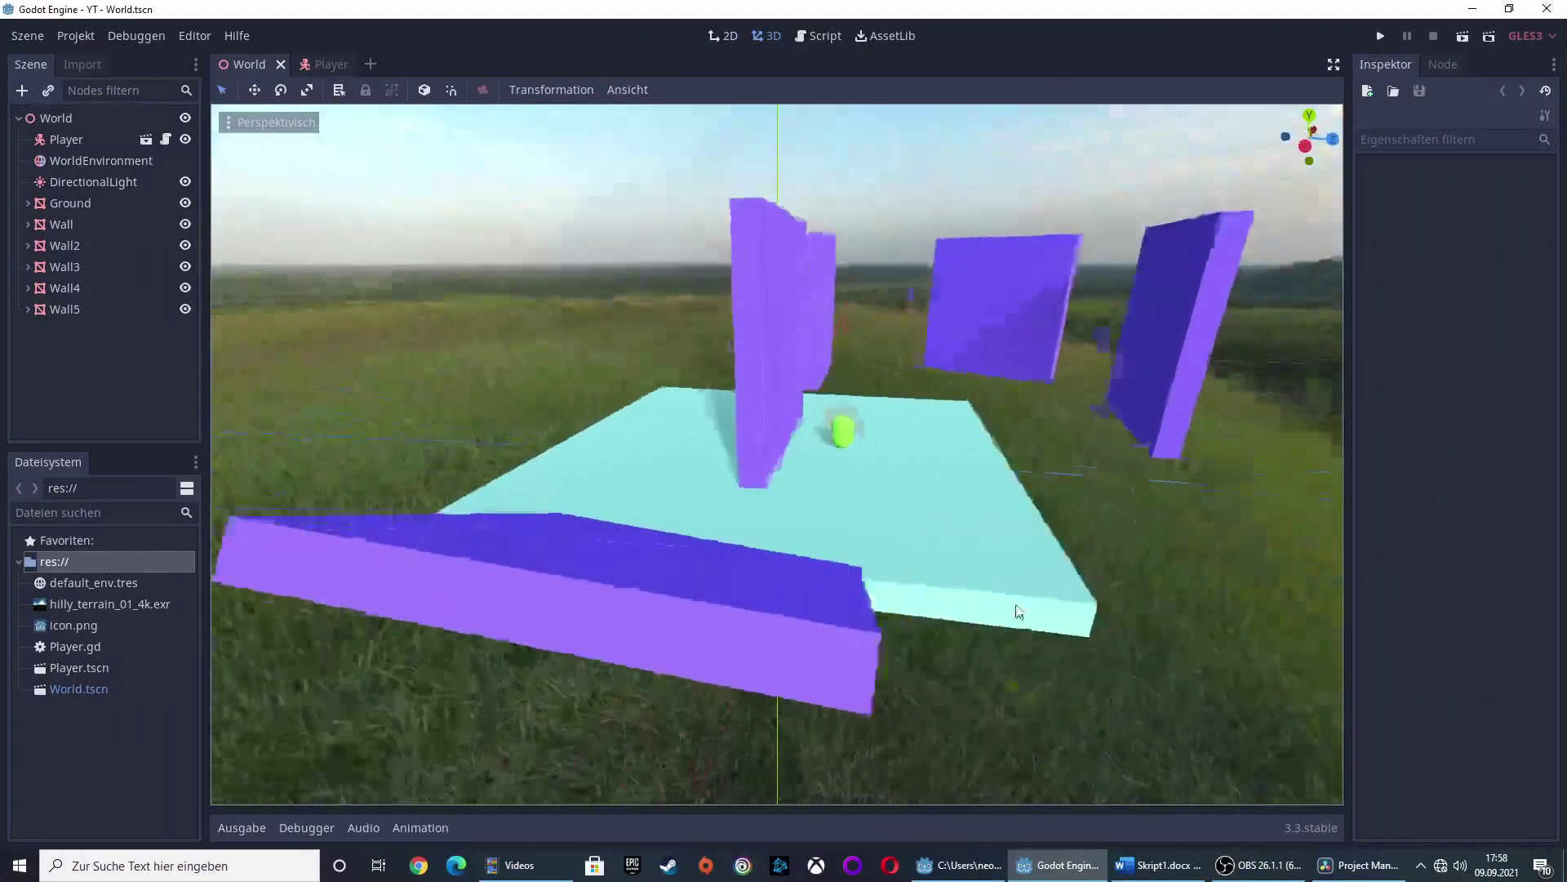
Orbit the 3D viewport around the World scene's purple walls and floor.
{"action": "mouse_move", "coordinate": [1018, 612]}
{"action": "middle_mouse_down"}
{"action": "mouse_move", "coordinate": [870, 614]}
{"action": "mouse_move", "coordinate": [978, 605]}
{"action": "middle_mouse_up"}
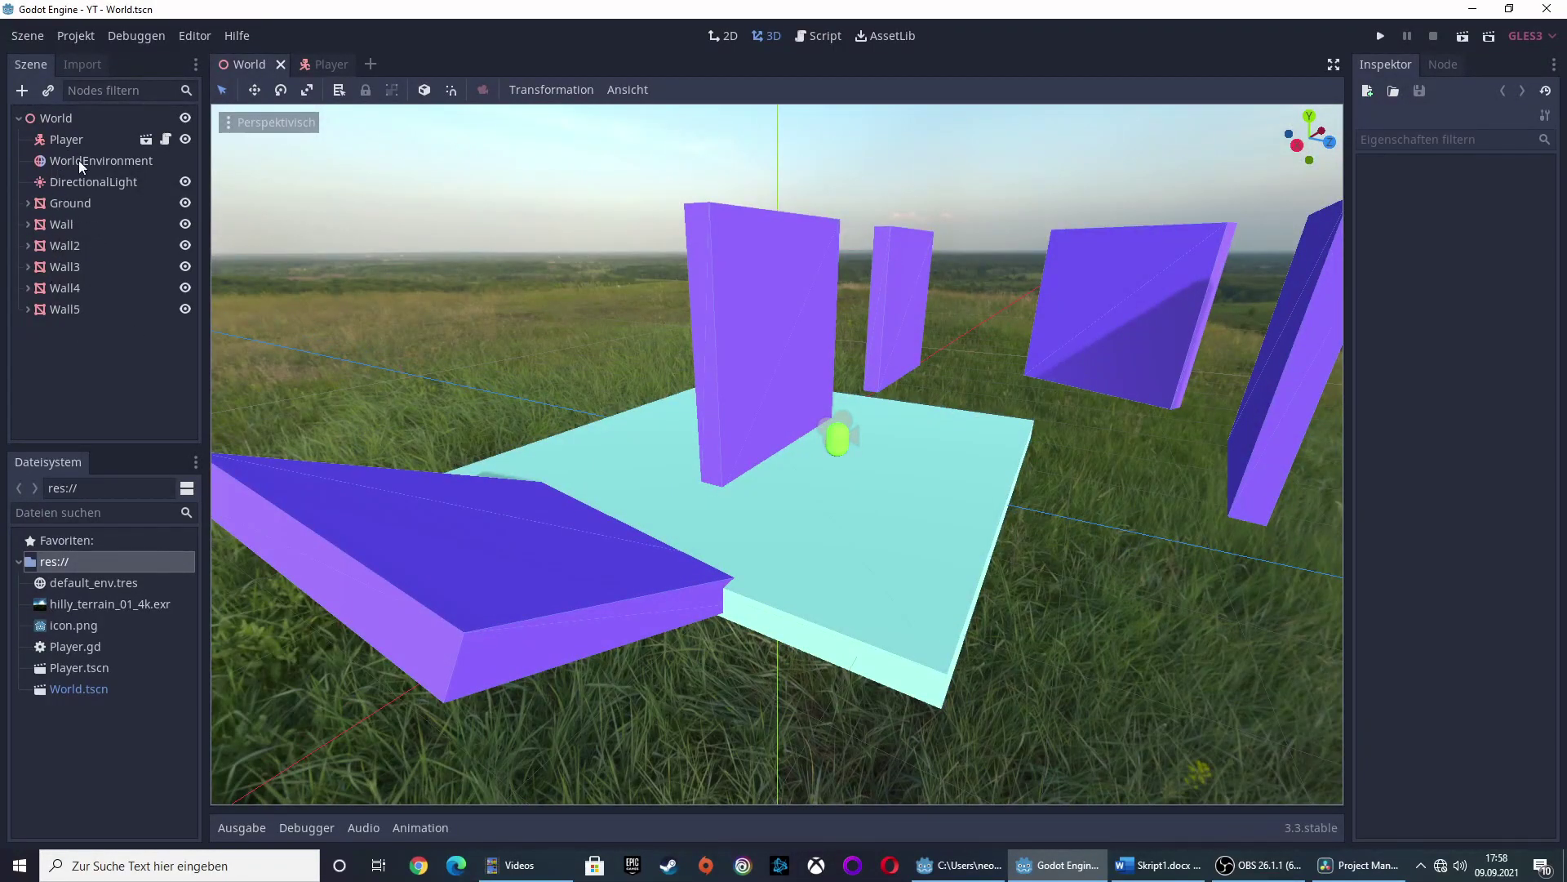
Open the Player scene and orbit both ways around the green player capsule.
{"action": "middle_click_drag", "start_coordinate": [938, 420], "coordinate": [880, 424]}
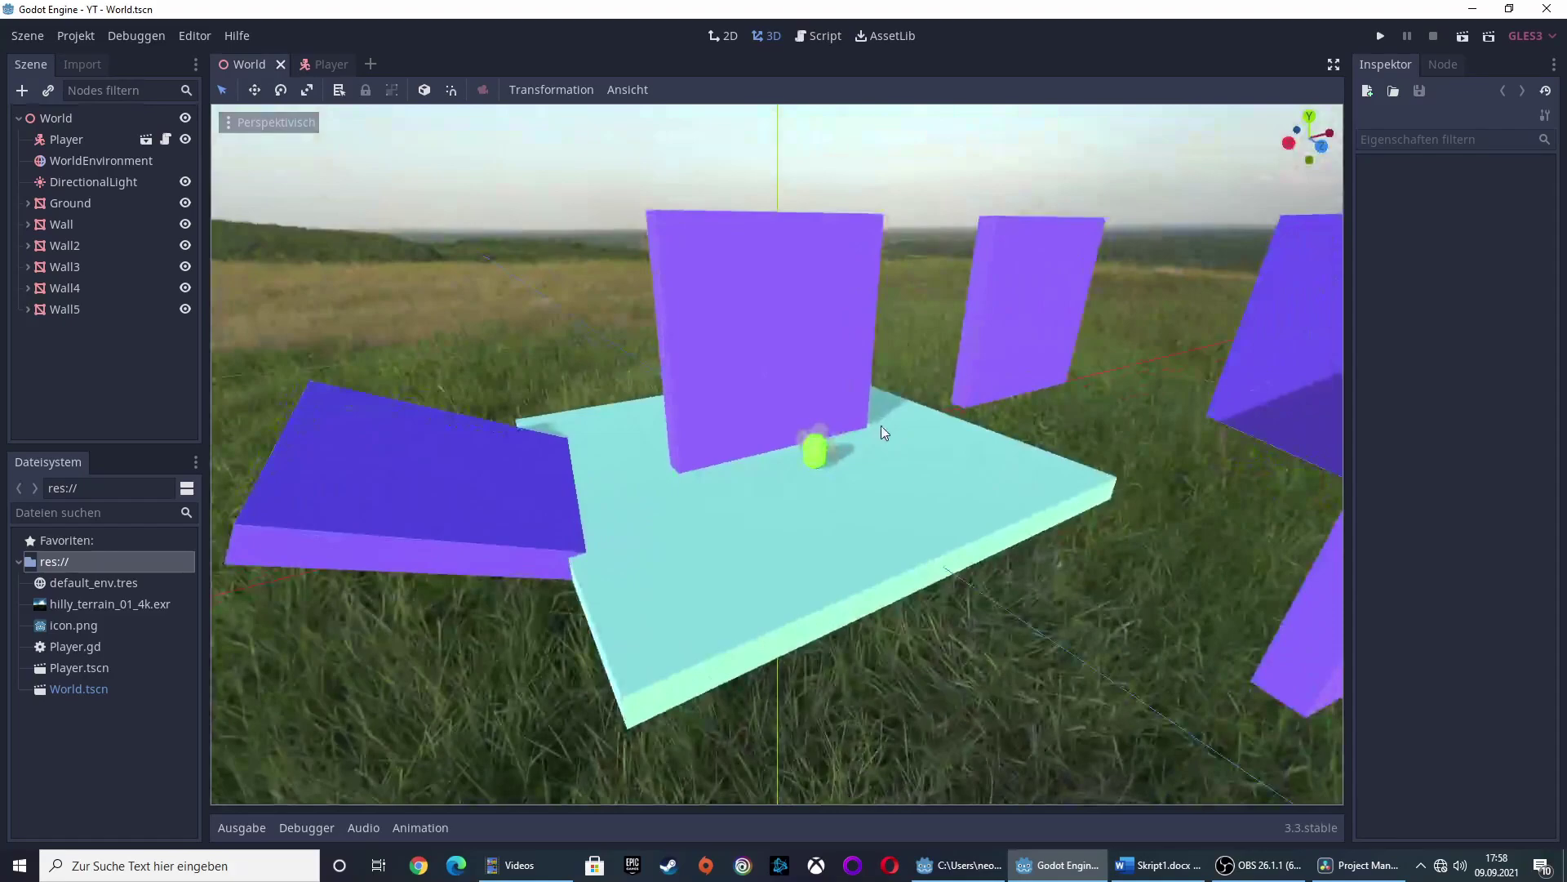
{"action": "left_click", "coordinate": [146, 139]}
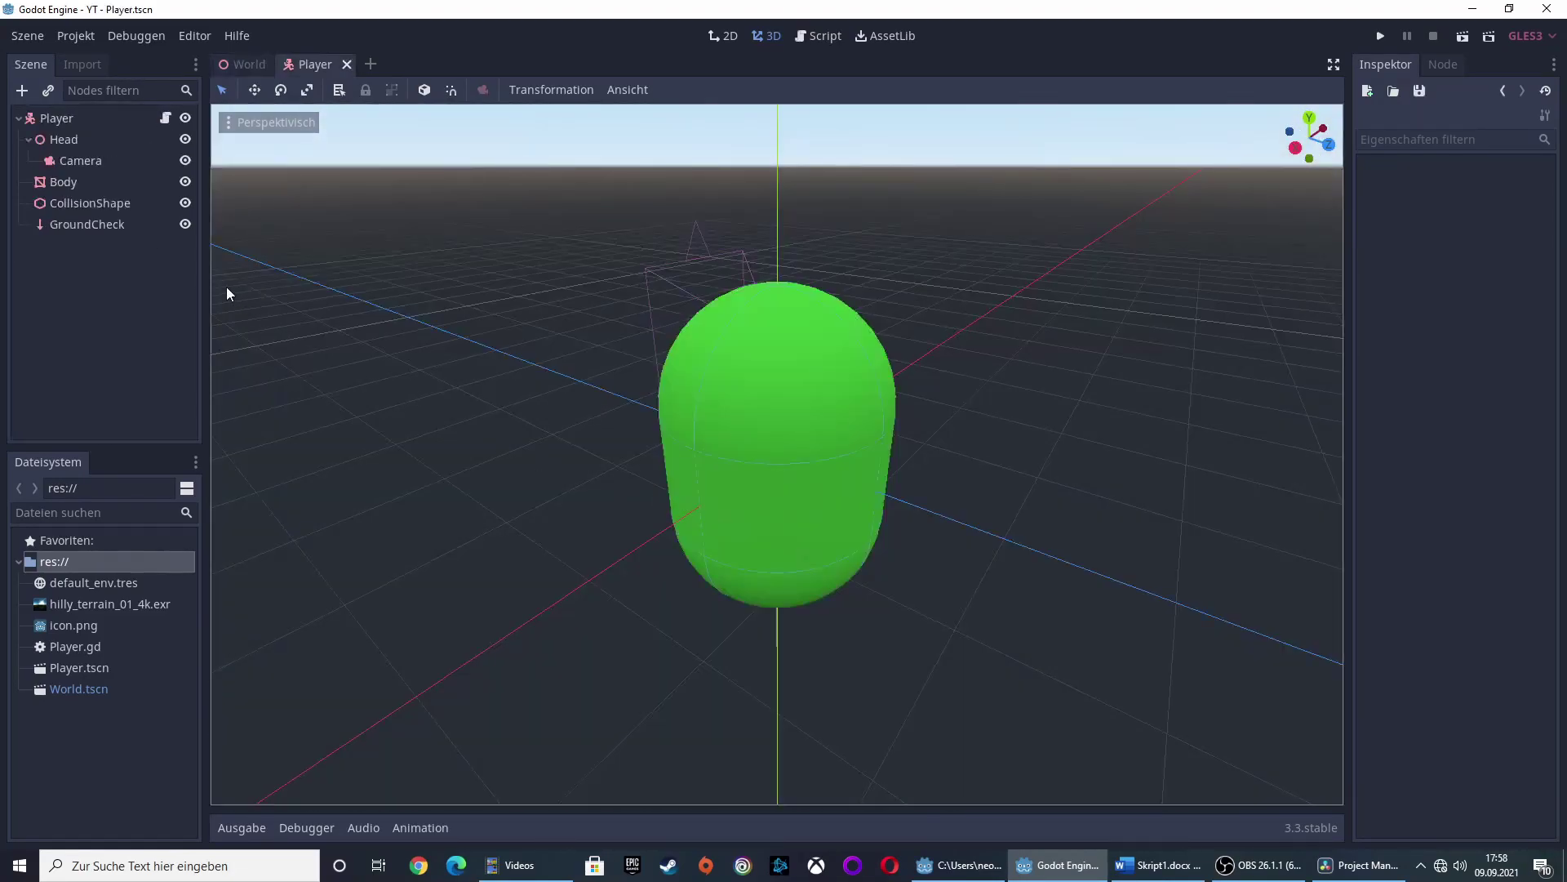
{"action": "mouse_move", "coordinate": [458, 423]}
{"action": "middle_mouse_down"}
{"action": "mouse_move", "coordinate": [781, 428]}
{"action": "mouse_move", "coordinate": [529, 488]}
{"action": "middle_mouse_up"}
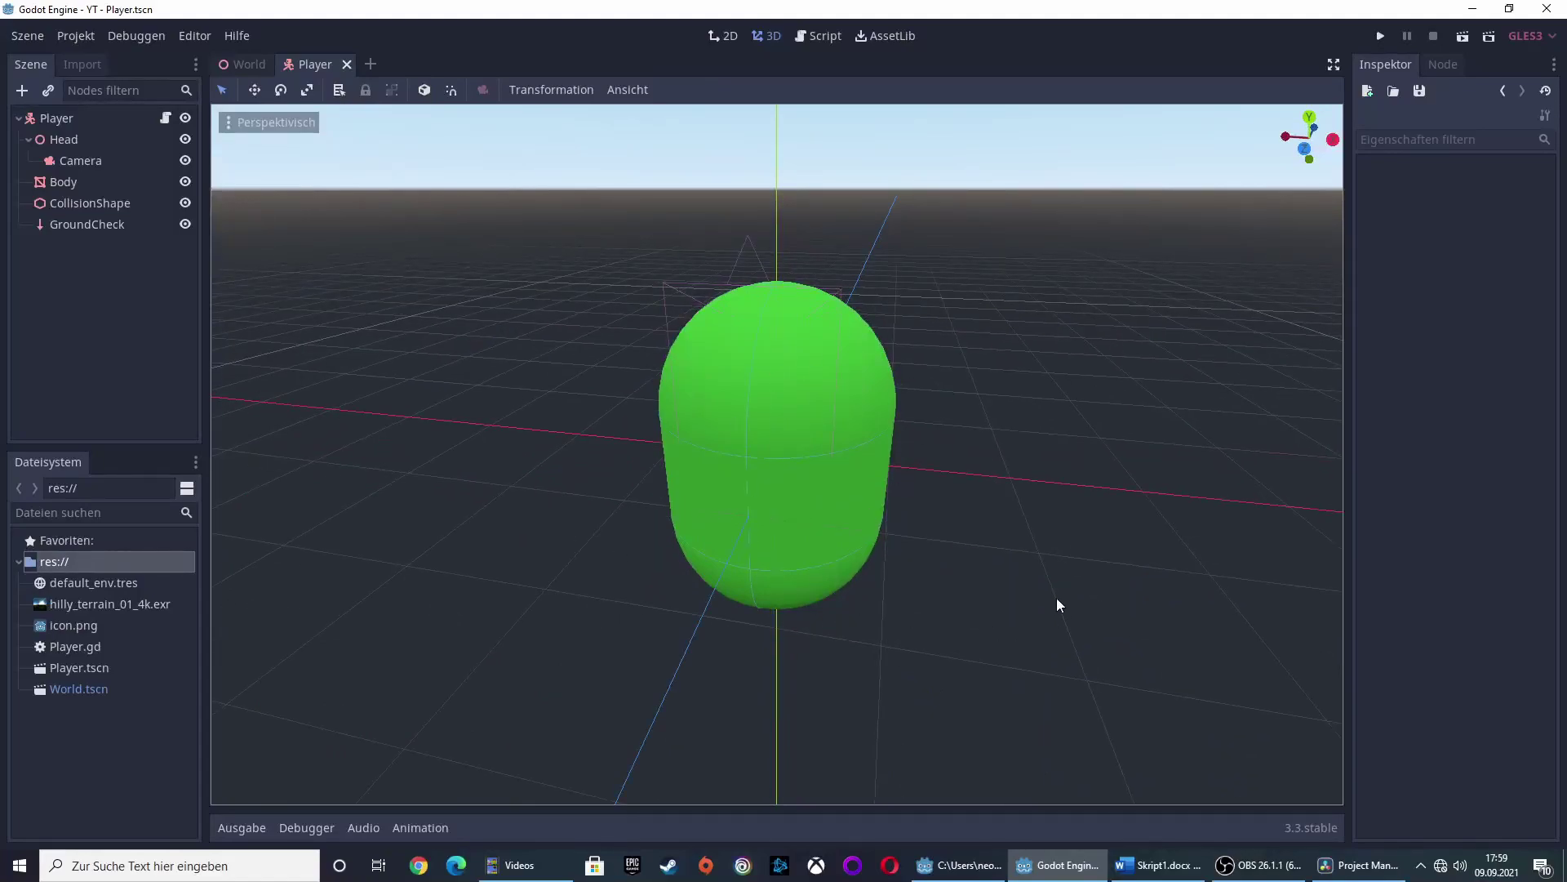
{"action": "mouse_move", "coordinate": [1056, 605]}
{"action": "middle_mouse_down"}
{"action": "mouse_move", "coordinate": [991, 591]}
{"action": "mouse_move", "coordinate": [694, 602]}
{"action": "mouse_move", "coordinate": [849, 596]}
{"action": "mouse_move", "coordinate": [819, 591]}
{"action": "middle_mouse_up"}
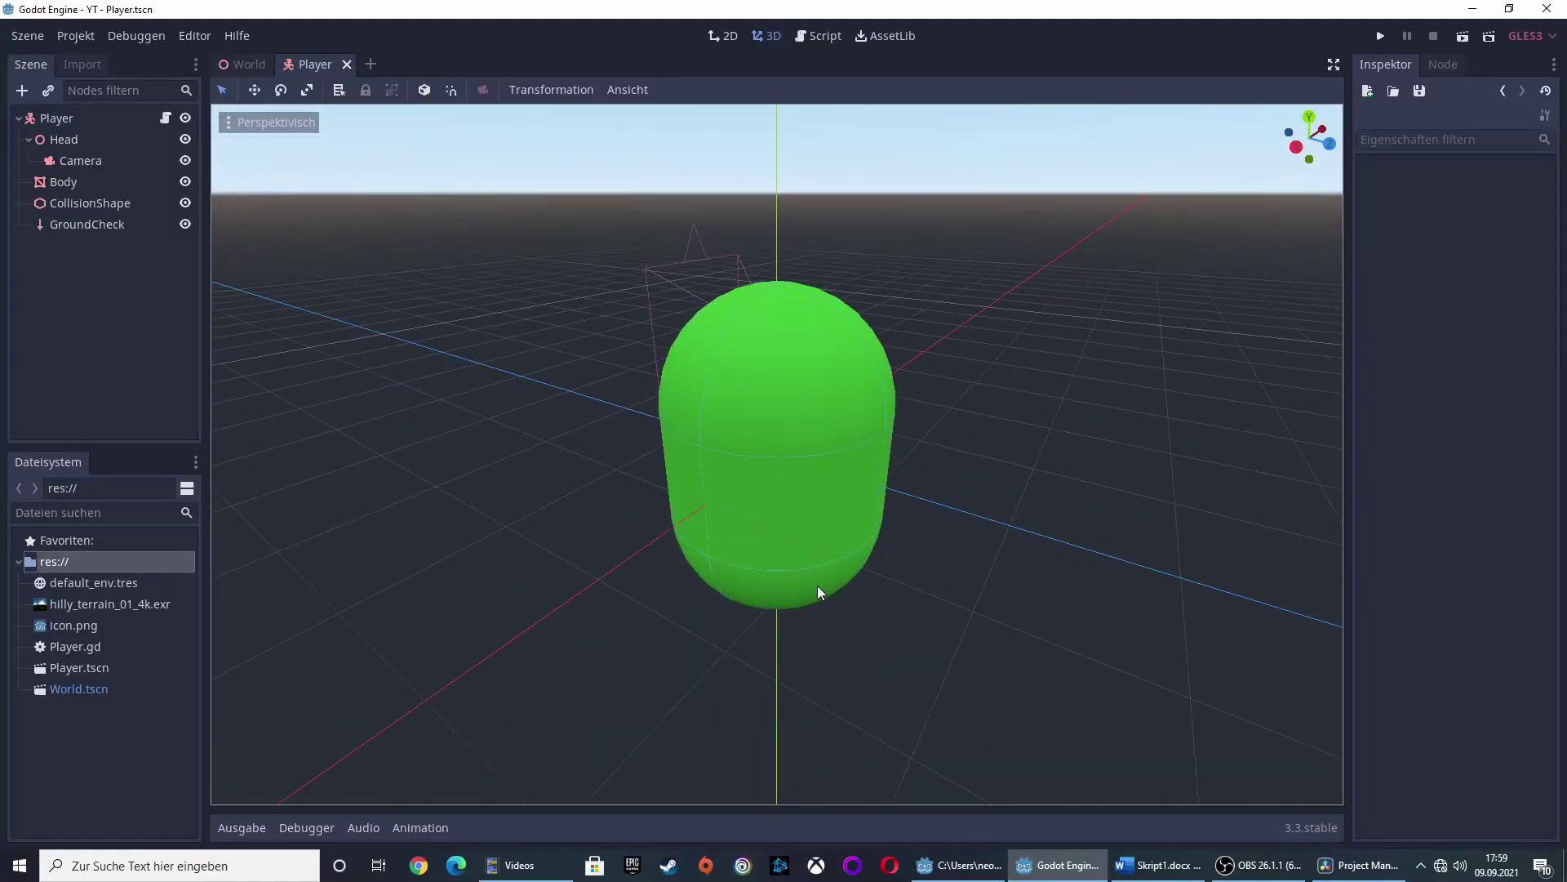
Open Player.gd from the Player's script icon and scroll through it.
{"action": "left_click", "coordinate": [164, 117]}
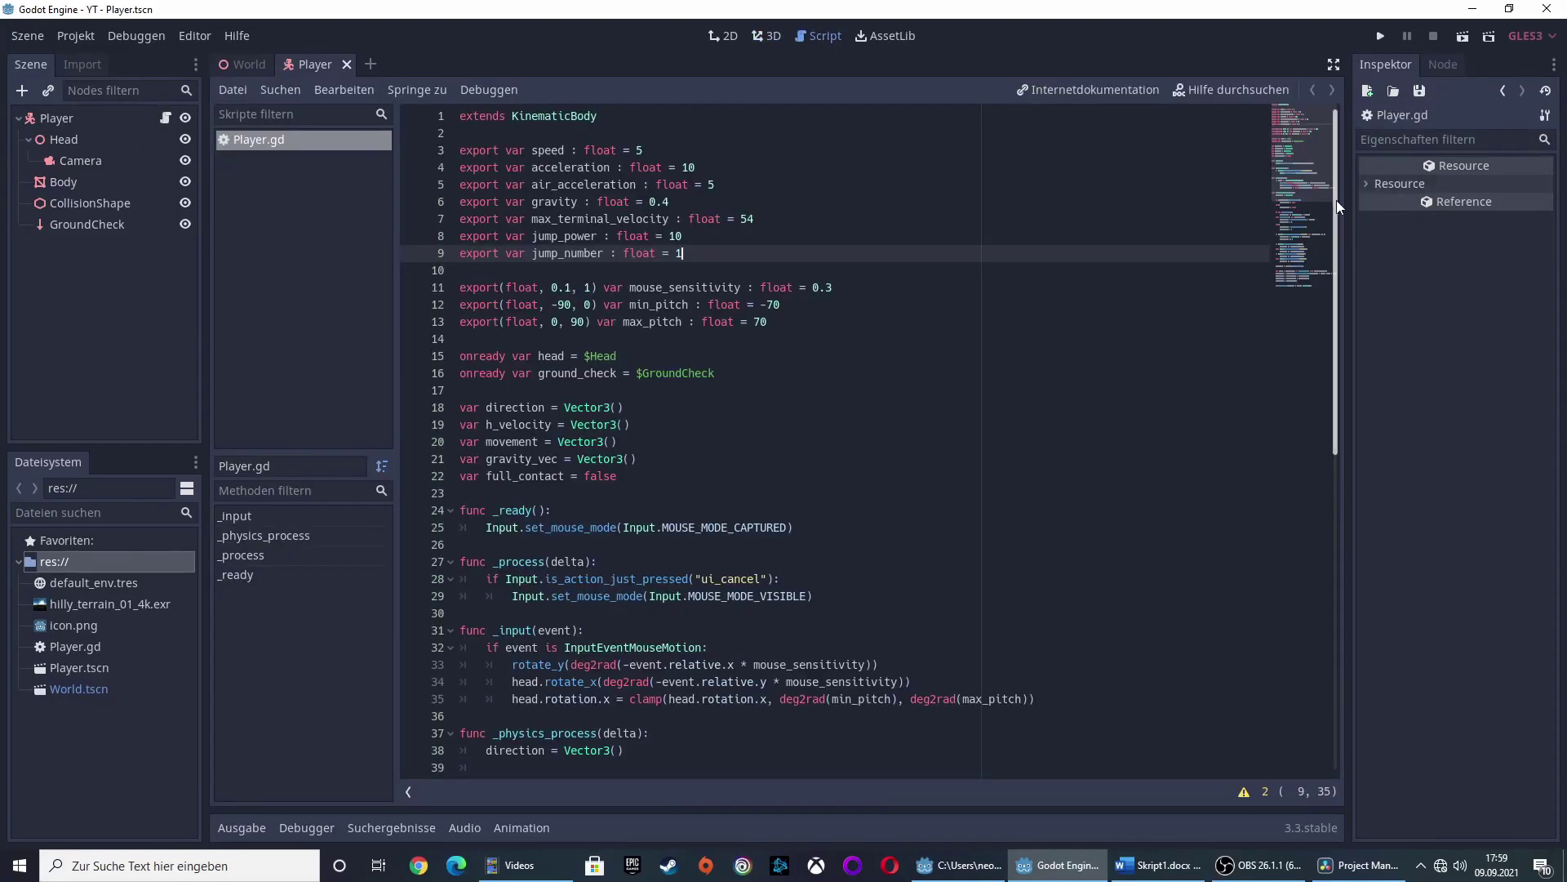
{"action": "mouse_move", "coordinate": [1336, 199]}
{"action": "left_mouse_down"}
{"action": "mouse_move", "coordinate": [1314, 591]}
{"action": "mouse_move", "coordinate": [1329, 188]}
{"action": "mouse_move", "coordinate": [1331, 561]}
{"action": "mouse_move", "coordinate": [1336, 160]}
{"action": "left_mouse_up"}
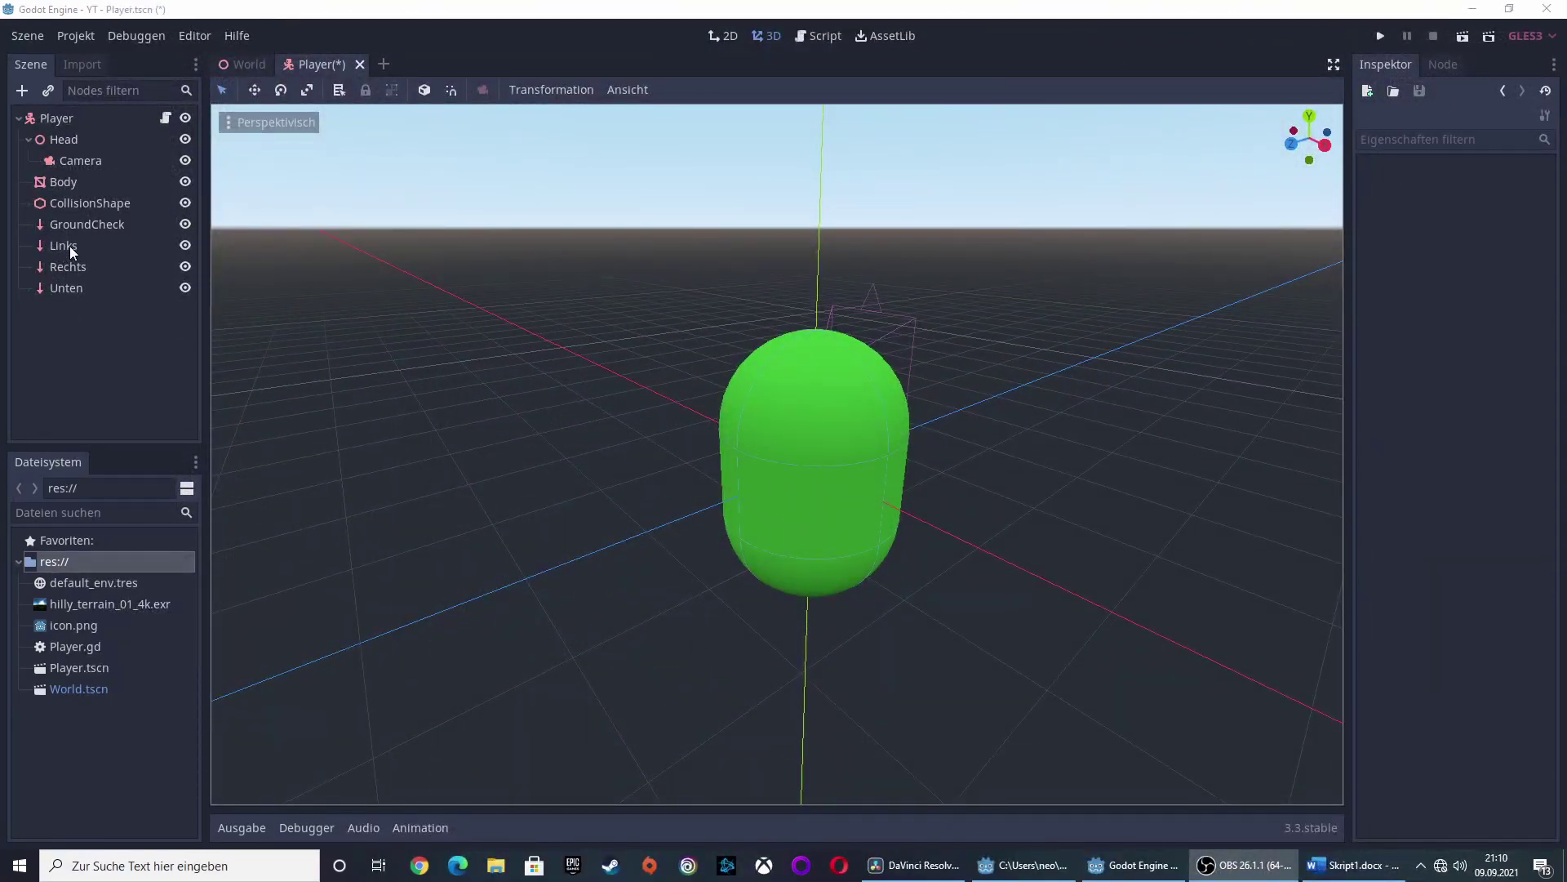
{"action": "left_click", "coordinate": [70, 248]}
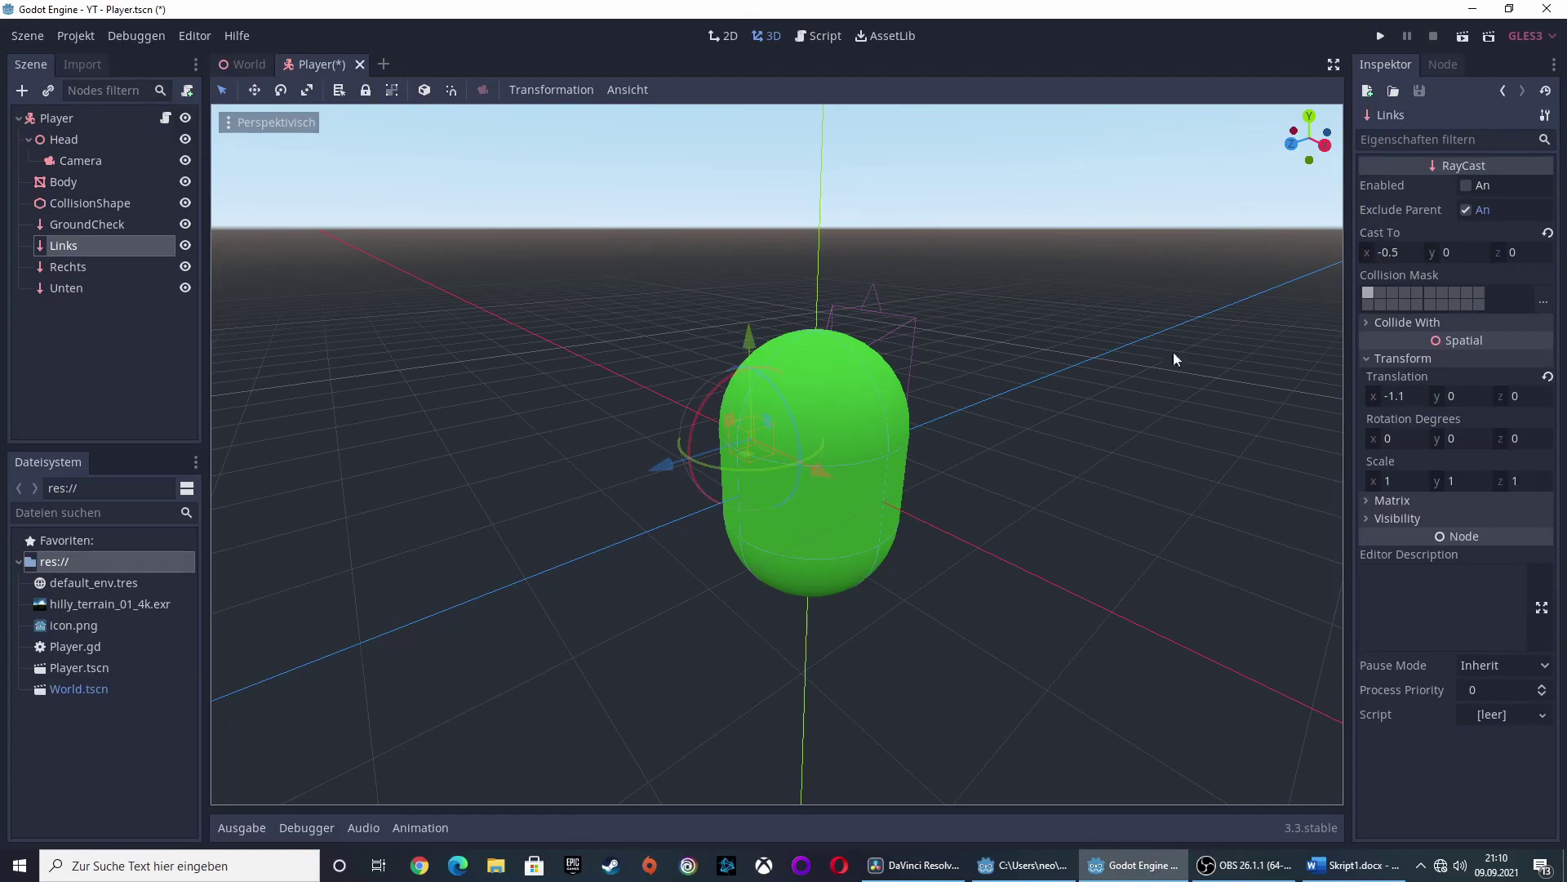
{"action": "middle_click_drag", "start_coordinate": [973, 486], "coordinate": [1152, 545]}
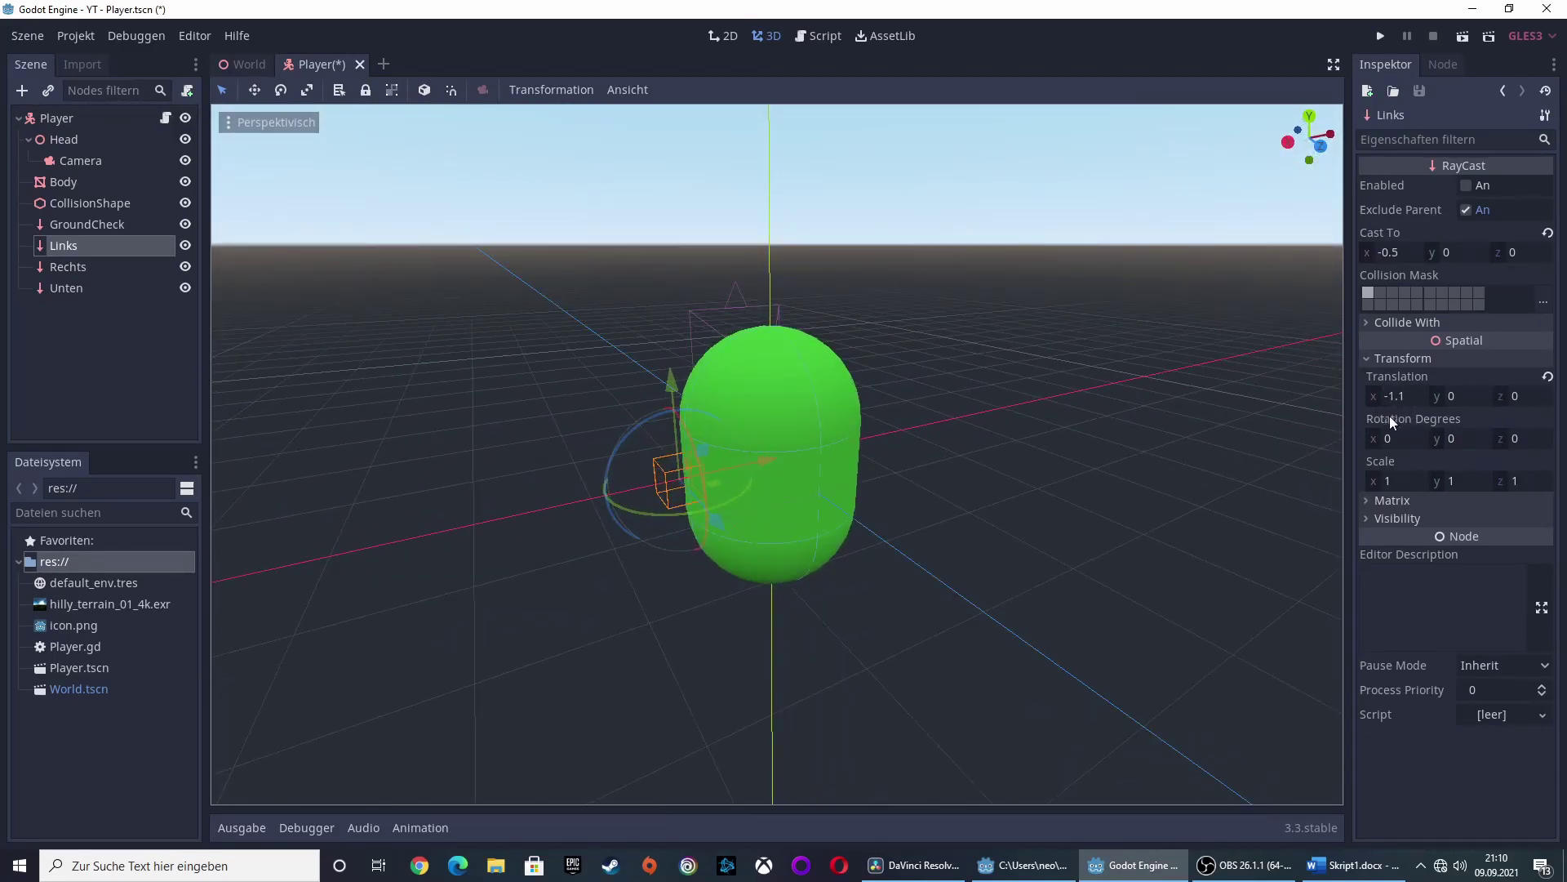
{"action": "middle_click_drag", "start_coordinate": [830, 589], "coordinate": [624, 552]}
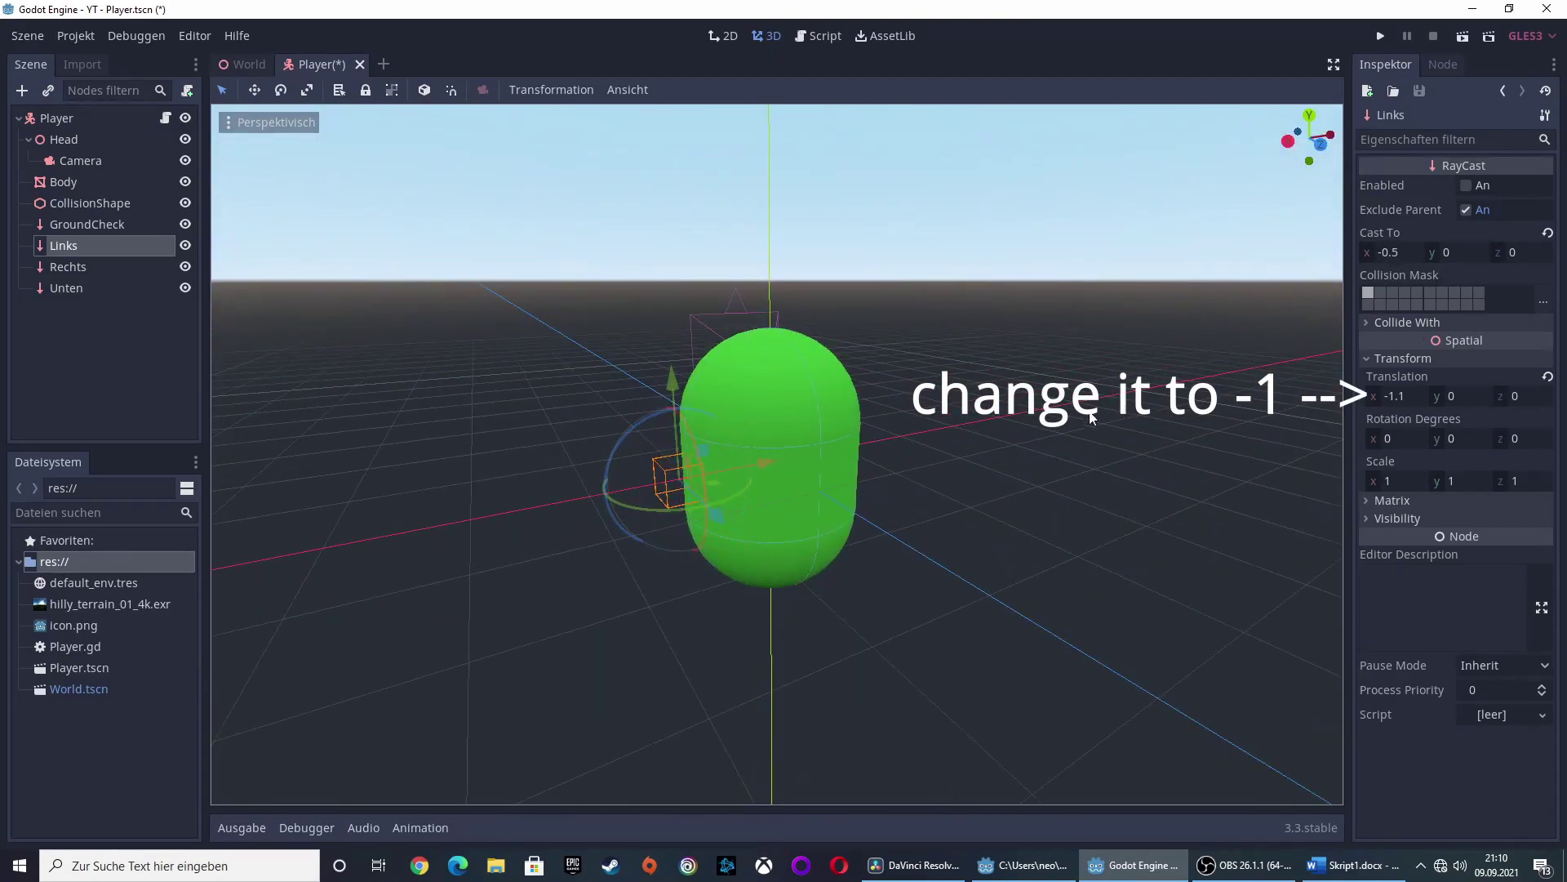
{"action": "mouse_move", "coordinate": [939, 429]}
{"action": "middle_mouse_down"}
{"action": "mouse_move", "coordinate": [1084, 419]}
{"action": "mouse_move", "coordinate": [975, 405]}
{"action": "middle_mouse_up"}
{"action": "left_click", "coordinate": [102, 275]}
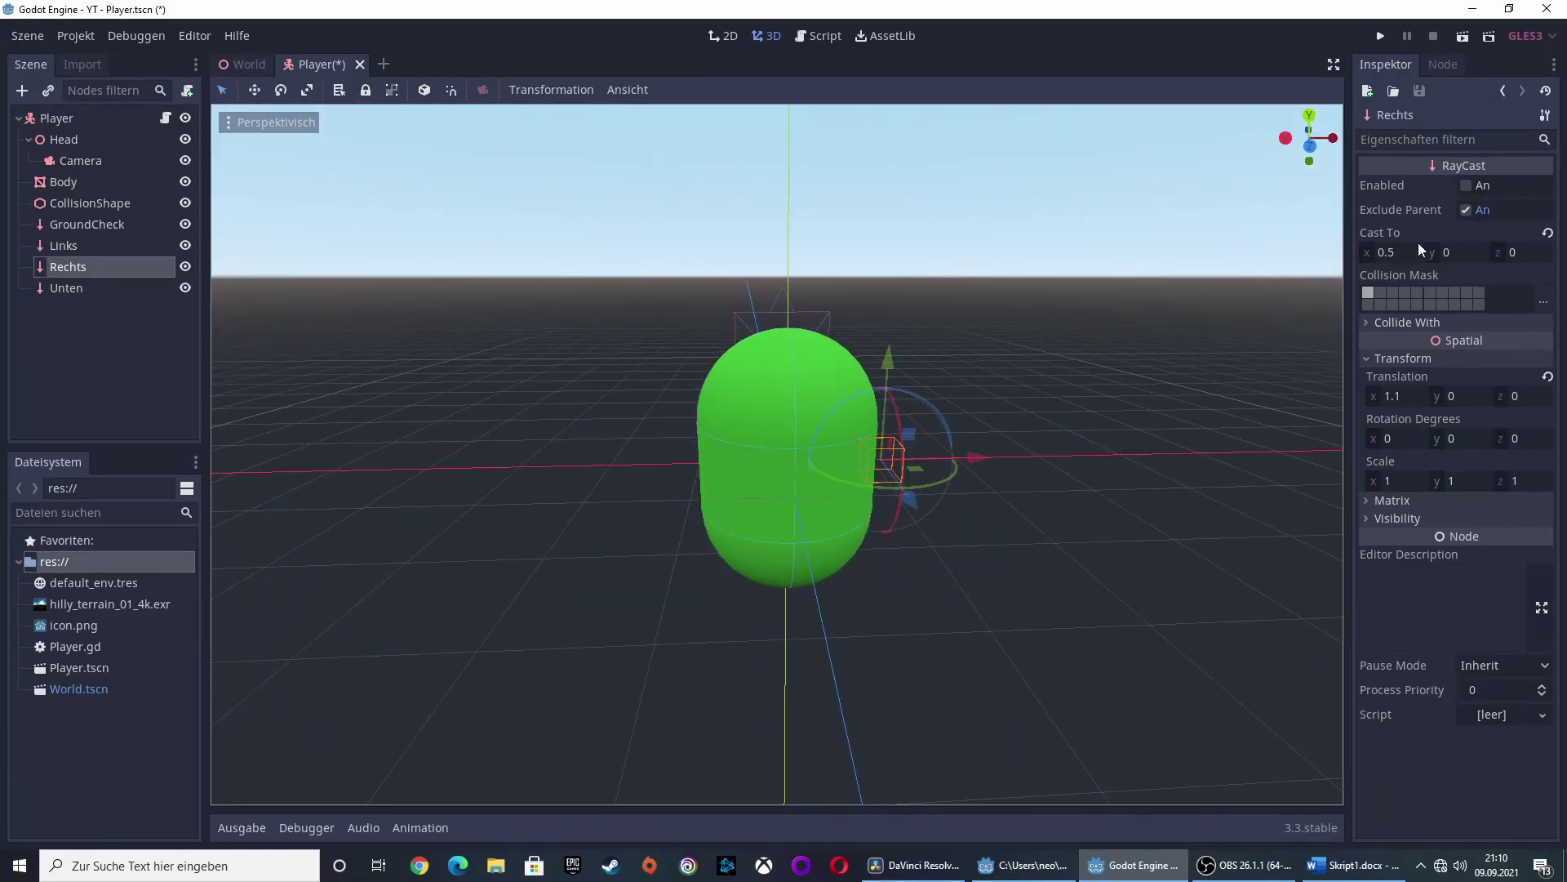
{"action": "mouse_move", "coordinate": [1002, 523]}
{"action": "middle_mouse_down"}
{"action": "mouse_move", "coordinate": [1085, 483]}
{"action": "mouse_move", "coordinate": [843, 544]}
{"action": "middle_mouse_up"}
{"action": "left_click", "coordinate": [1068, 456]}
{"action": "middle_click_drag", "start_coordinate": [1002, 492], "coordinate": [1104, 495]}
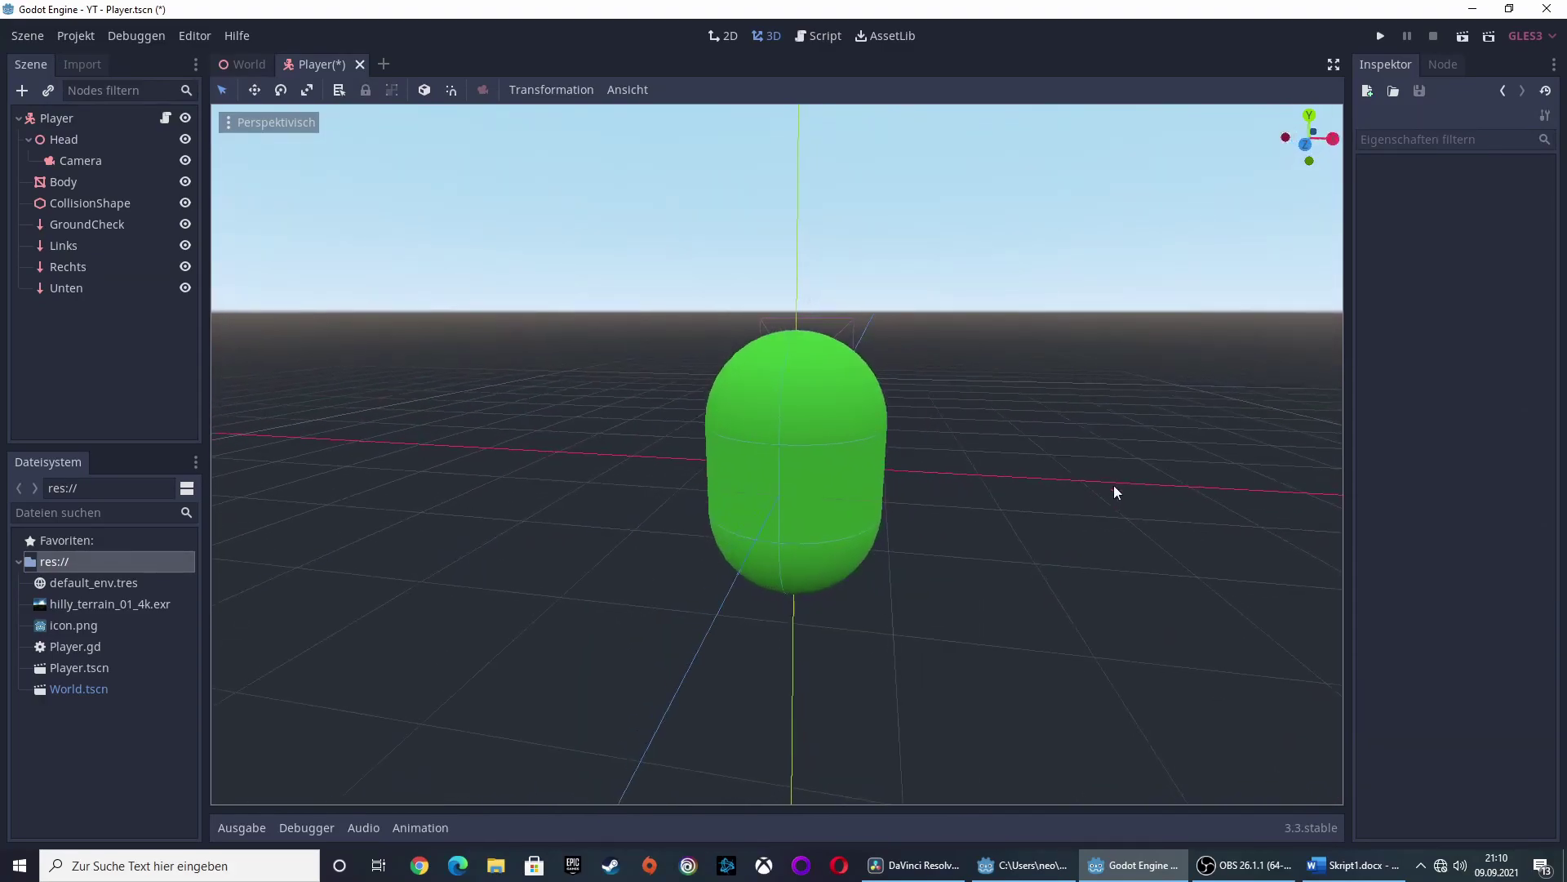
{"action": "left_click", "coordinate": [72, 292]}
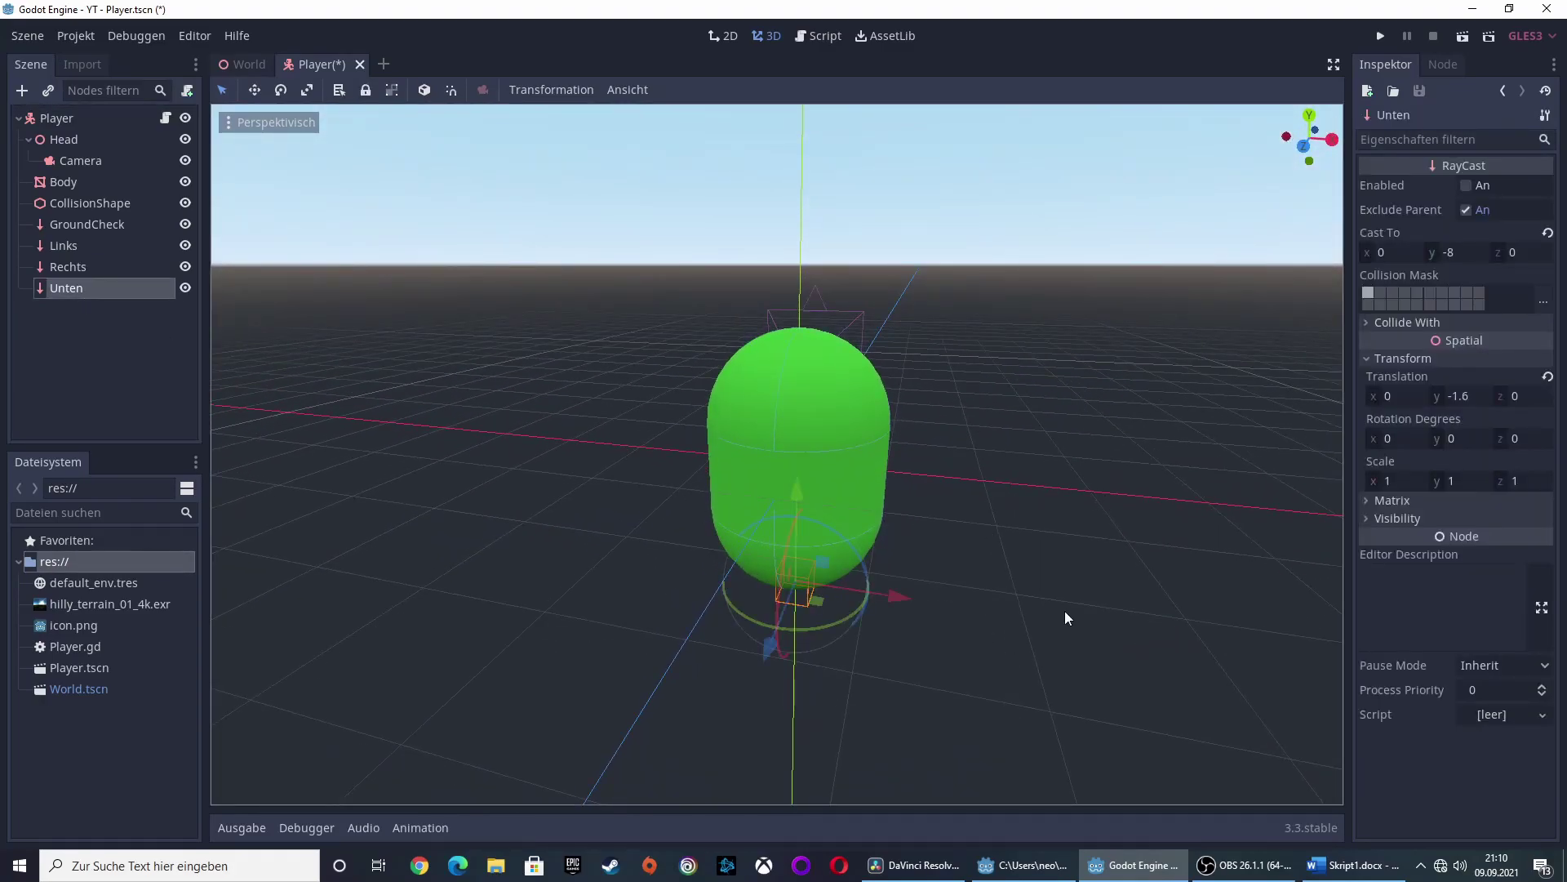
{"action": "scroll", "coordinate": [1053, 620], "scroll_direction": "down", "scroll_amount": 3}
{"action": "middle_click_drag", "start_coordinate": [1043, 629], "coordinate": [1018, 552]}
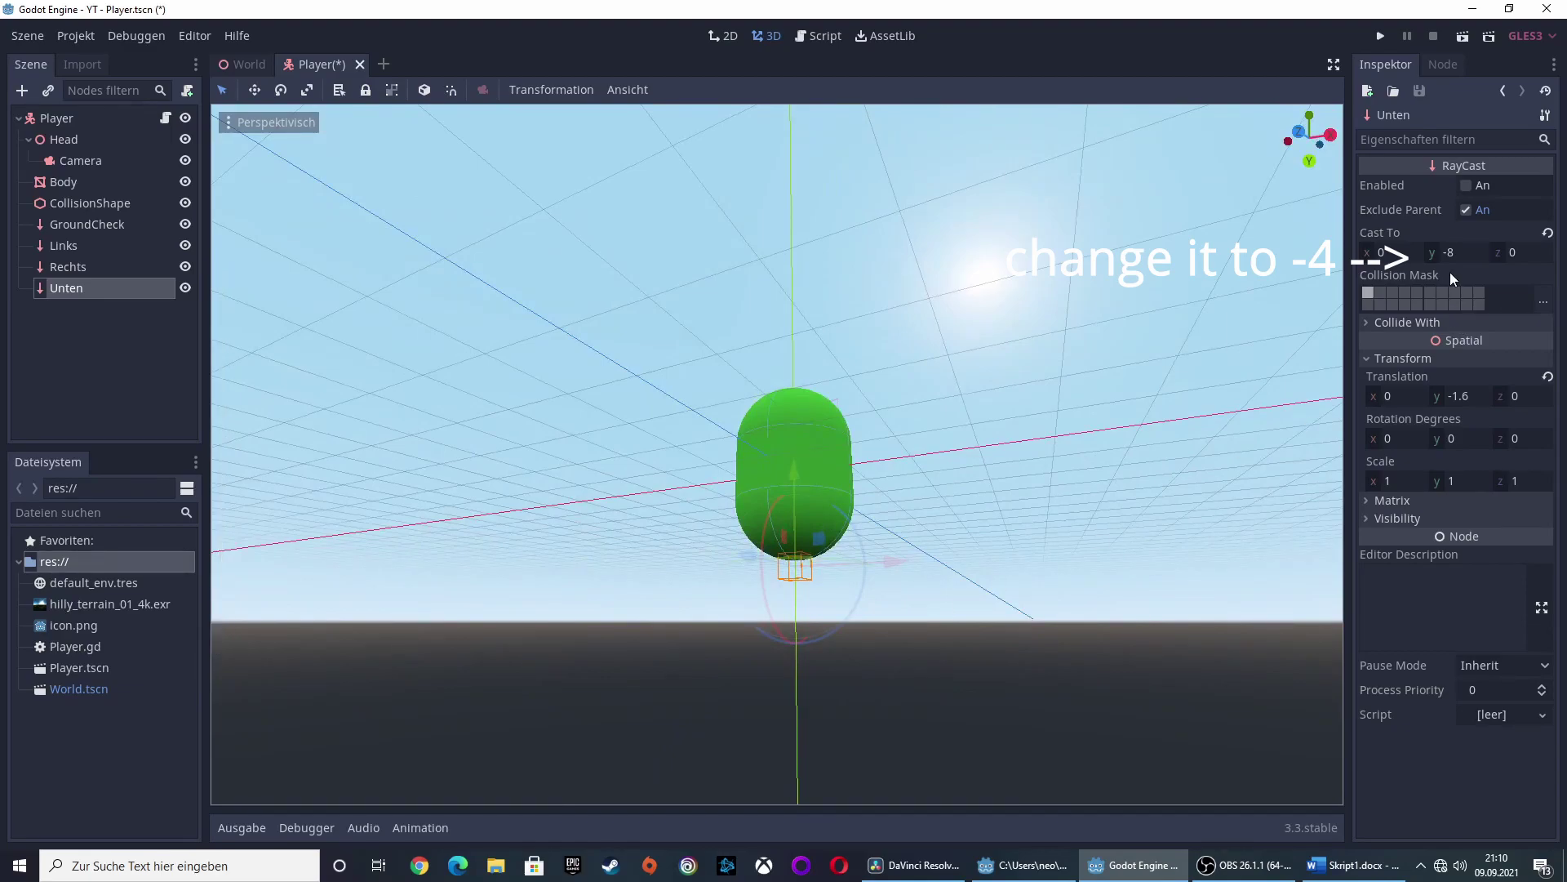
{"action": "scroll", "coordinate": [938, 600], "scroll_direction": "down", "scroll_amount": 5}
{"action": "mouse_move", "coordinate": [904, 450]}
{"action": "middle_mouse_down"}
{"action": "mouse_move", "coordinate": [921, 531]}
{"action": "mouse_move", "coordinate": [1038, 394]}
{"action": "middle_mouse_up"}
{"action": "scroll", "coordinate": [921, 532], "scroll_direction": "up", "scroll_amount": 3}
{"action": "scroll", "coordinate": [913, 521], "scroll_direction": "up", "scroll_amount": 4}
{"action": "left_click", "coordinate": [1039, 395]}
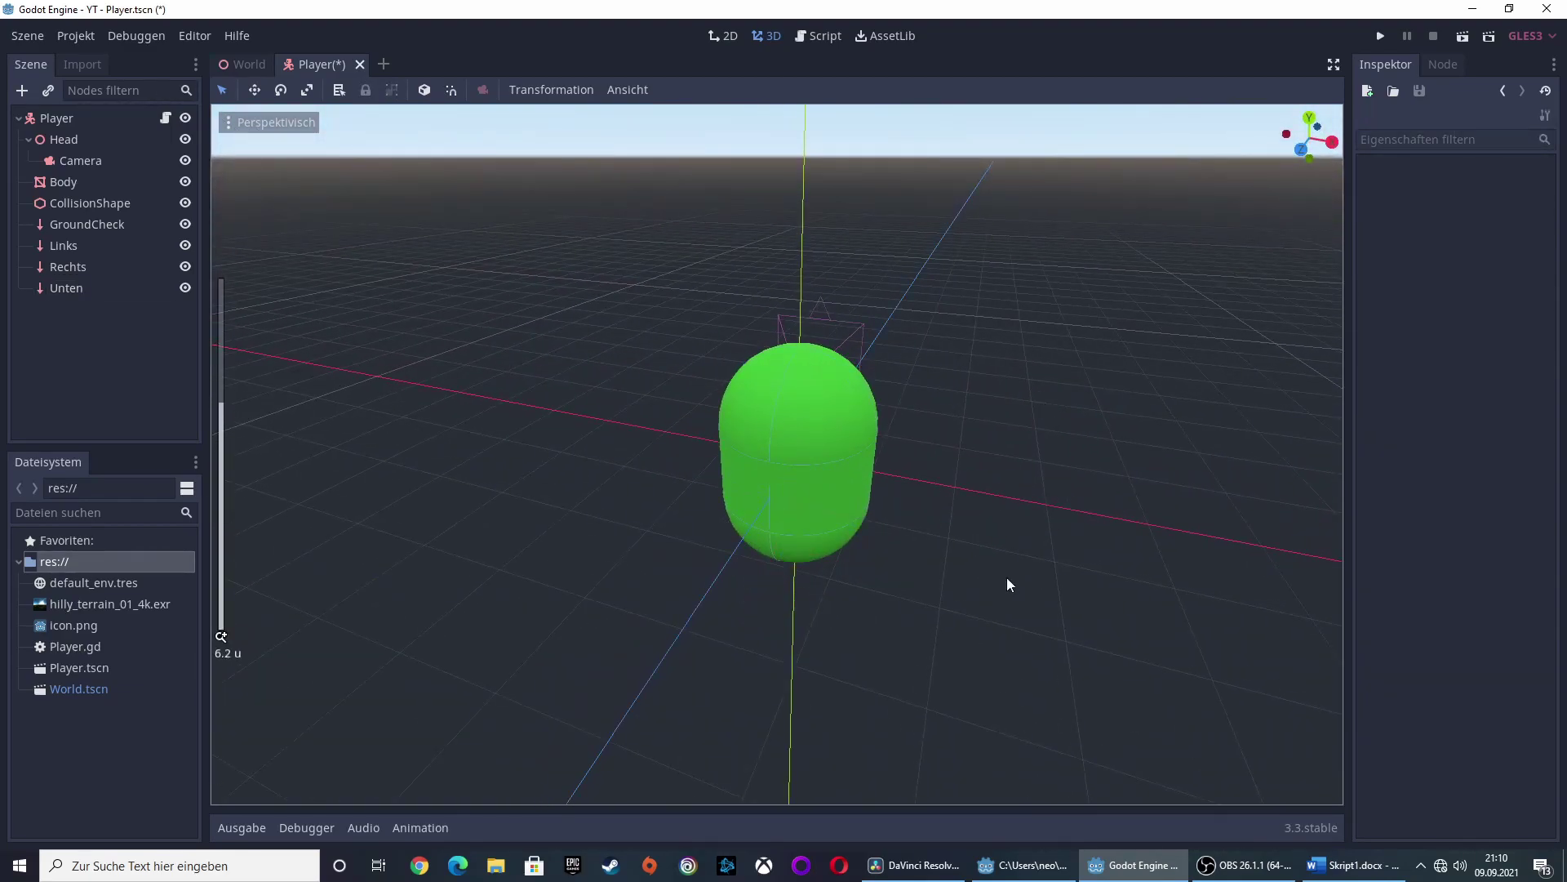
{"action": "middle_click_drag", "start_coordinate": [1008, 584], "coordinate": [1002, 578]}
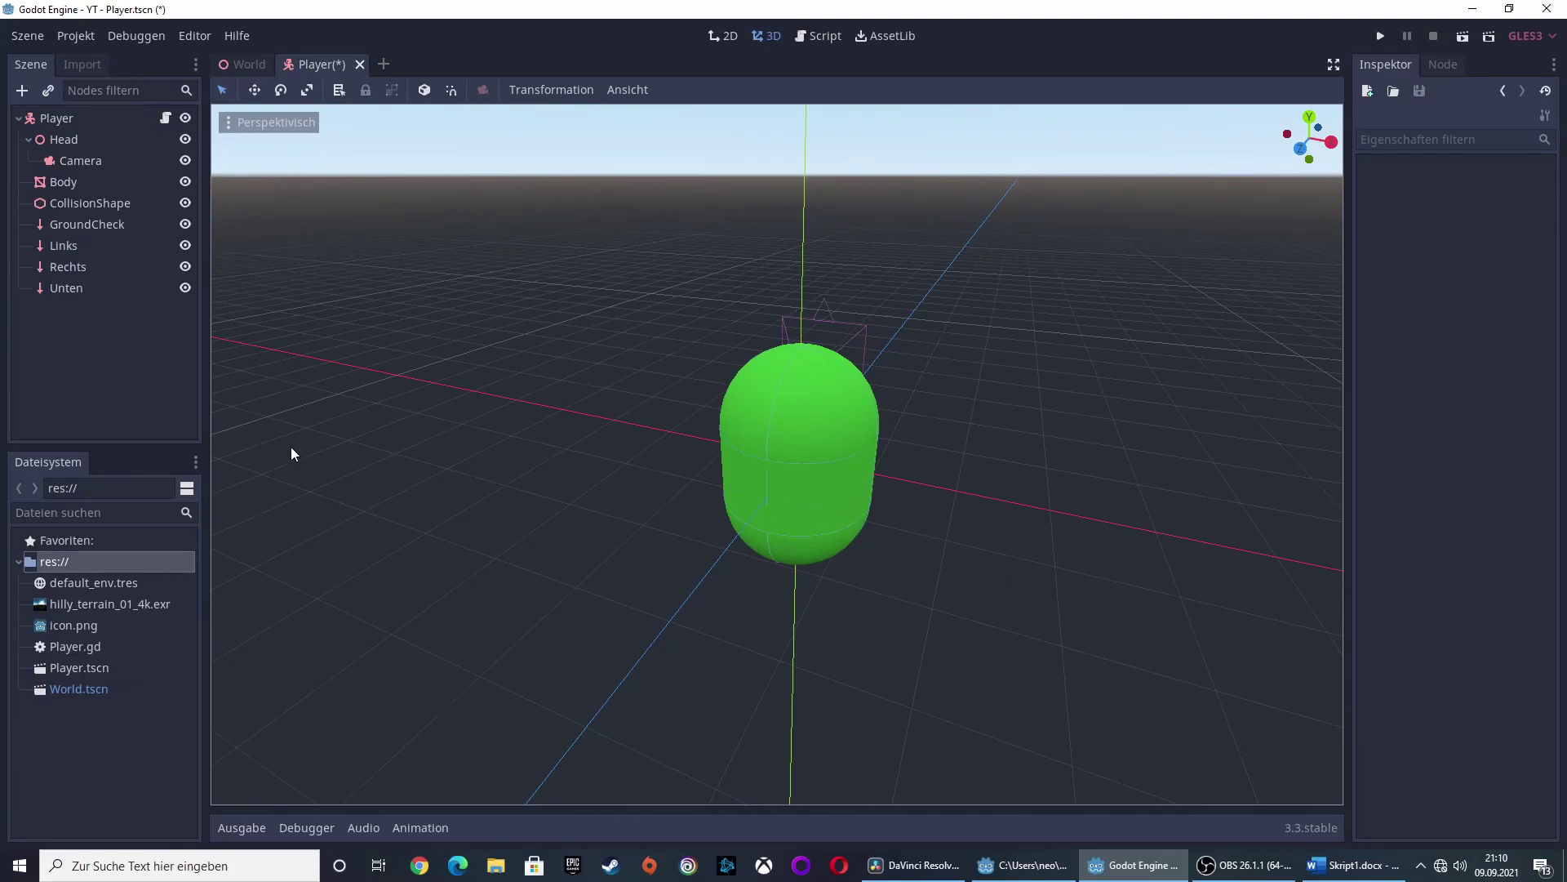
Add an AnimationPlayer child under the Head node, then bring up Player.gd.
{"action": "left_click", "coordinate": [80, 160]}
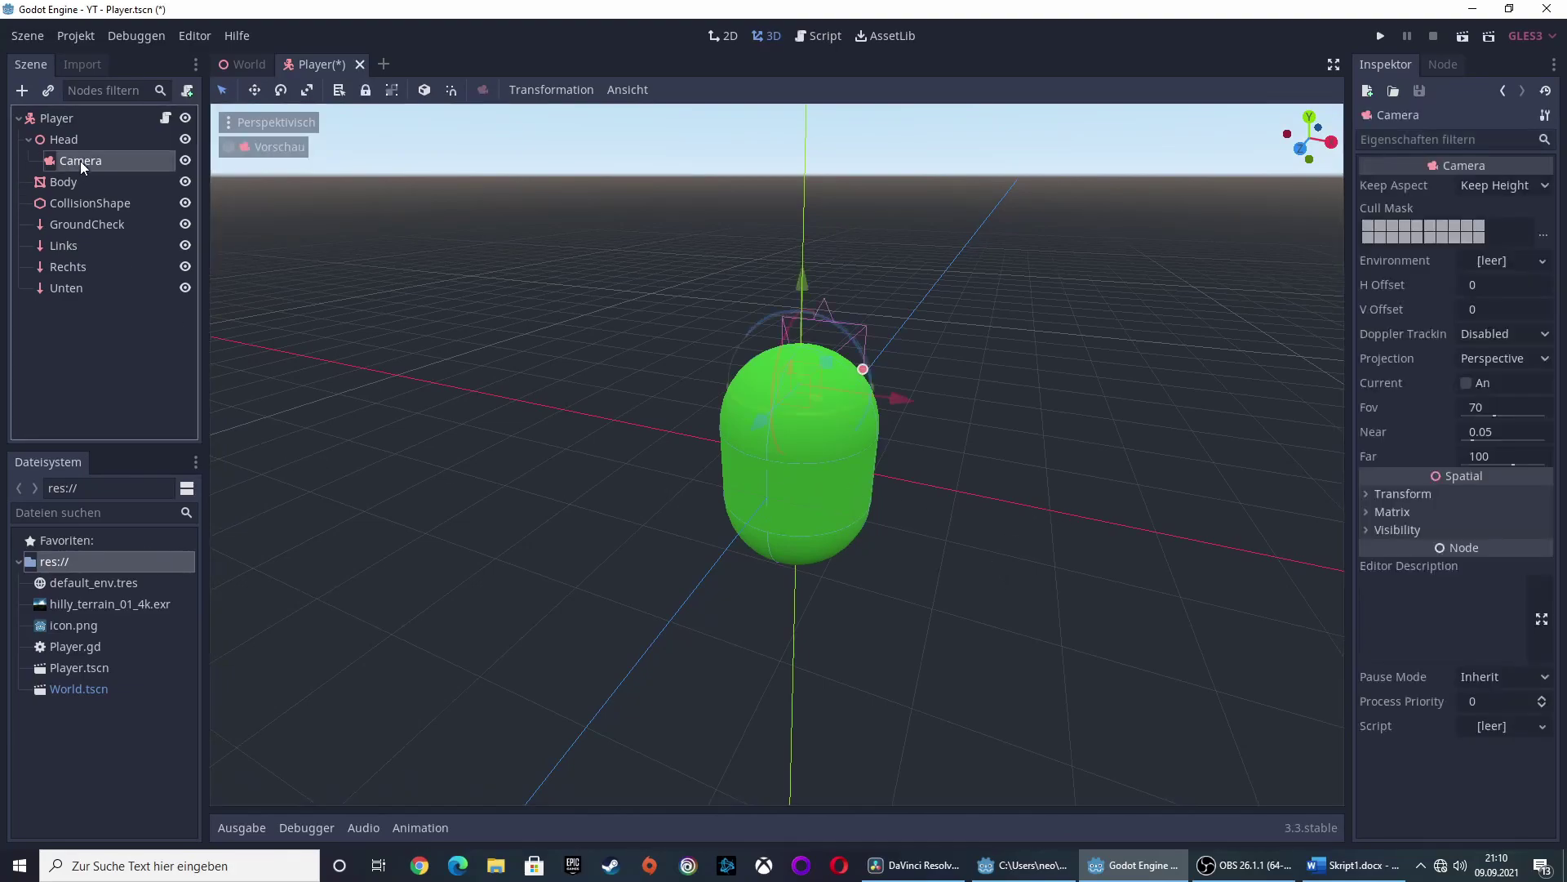
{"action": "left_click", "coordinate": [60, 139]}
{"action": "left_click", "coordinate": [23, 93]}
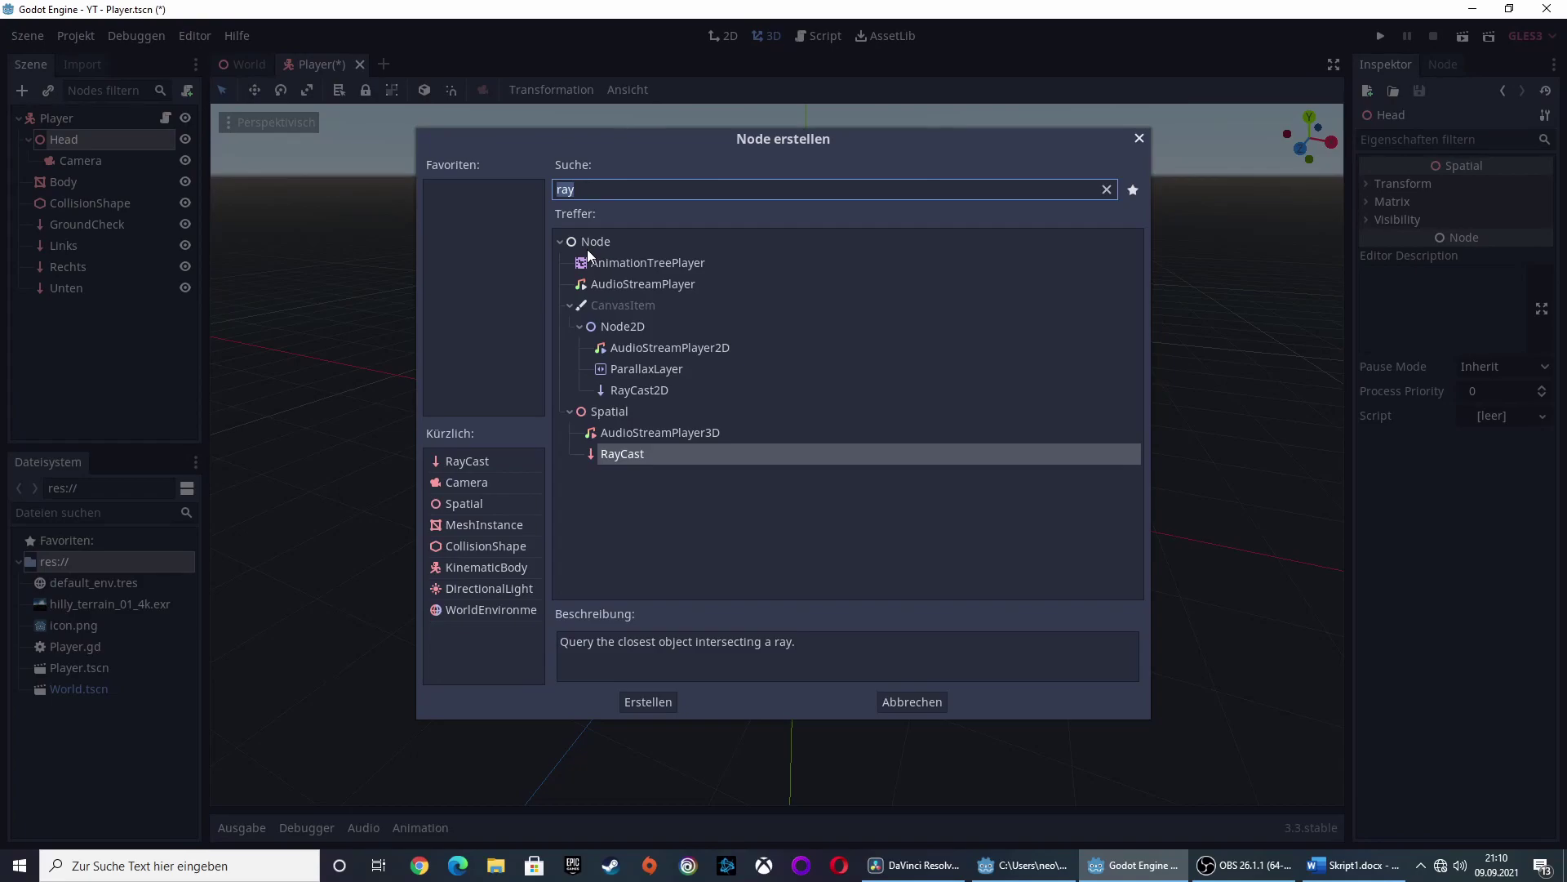
{"action": "type", "text": "anim"}
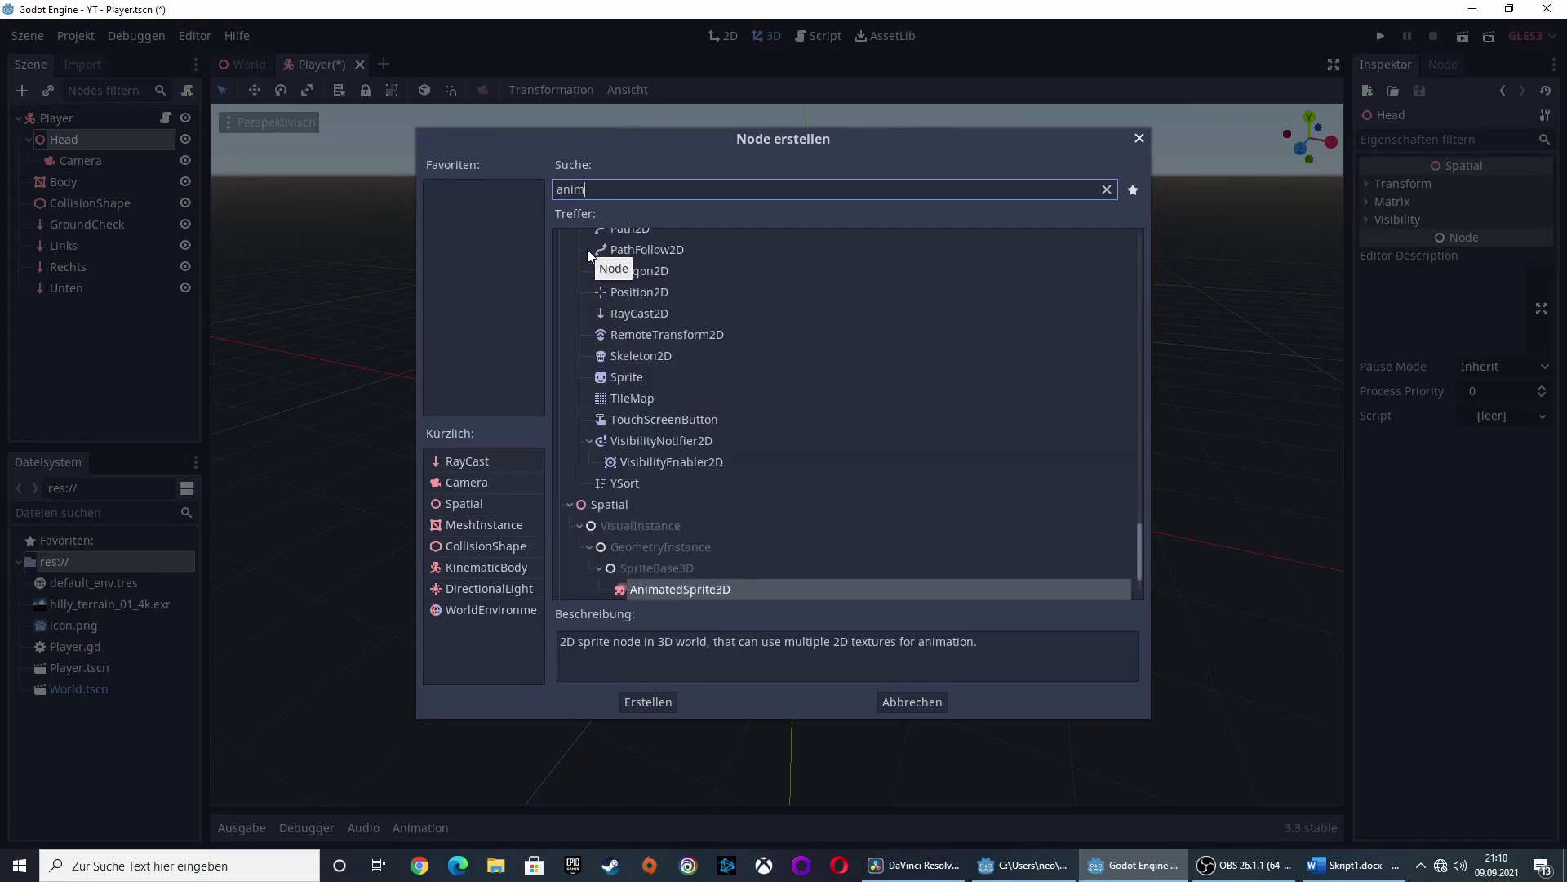
{"action": "type", "text": "a"}
{"action": "left_click", "coordinate": [640, 437]}
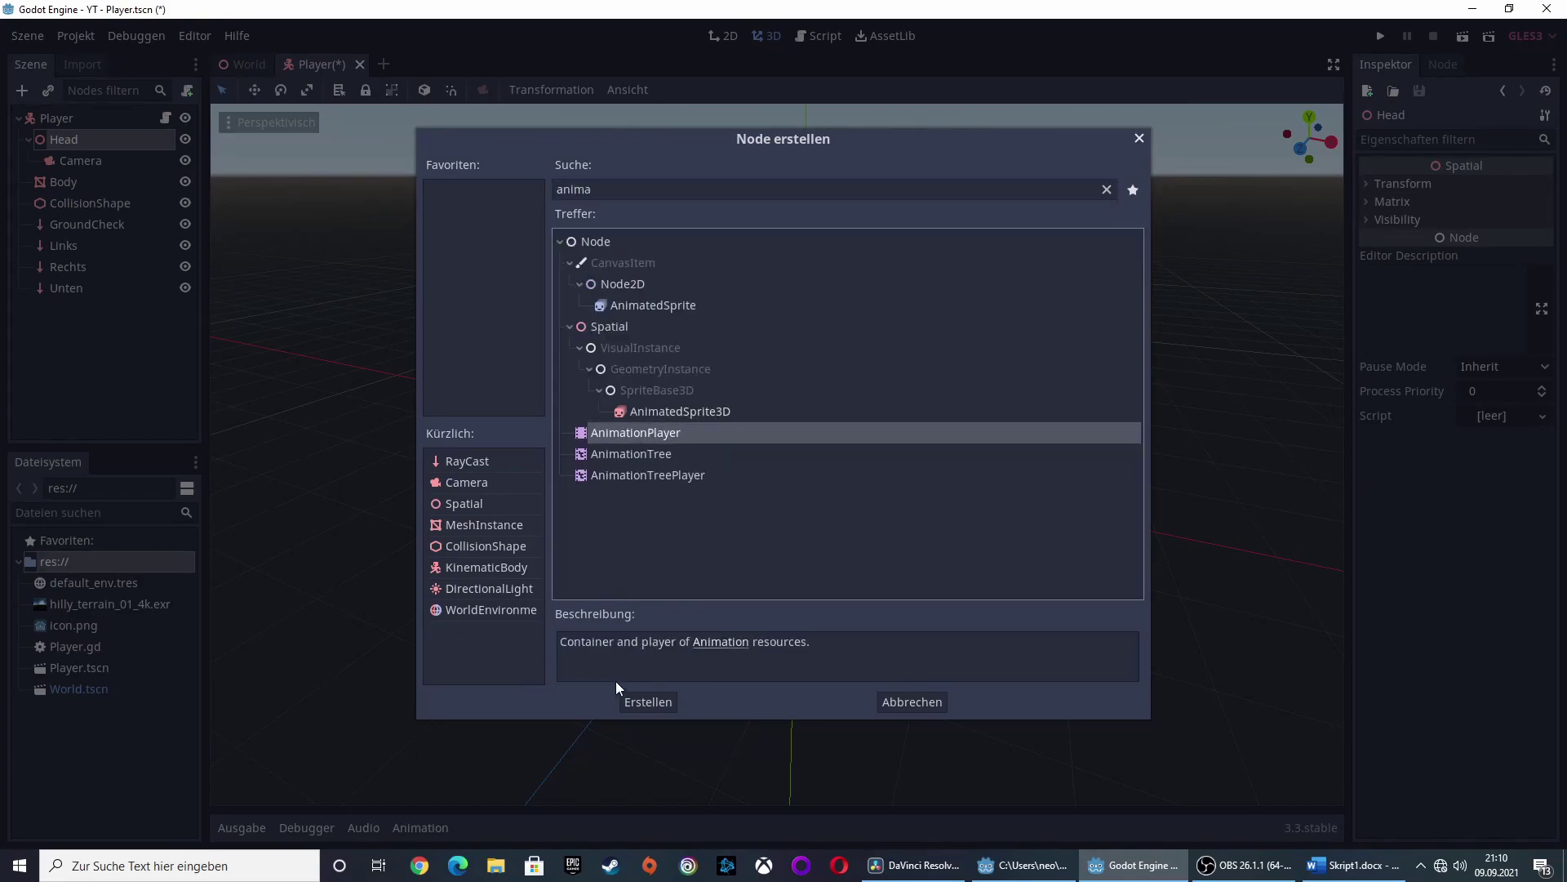
{"action": "left_click", "coordinate": [650, 701]}
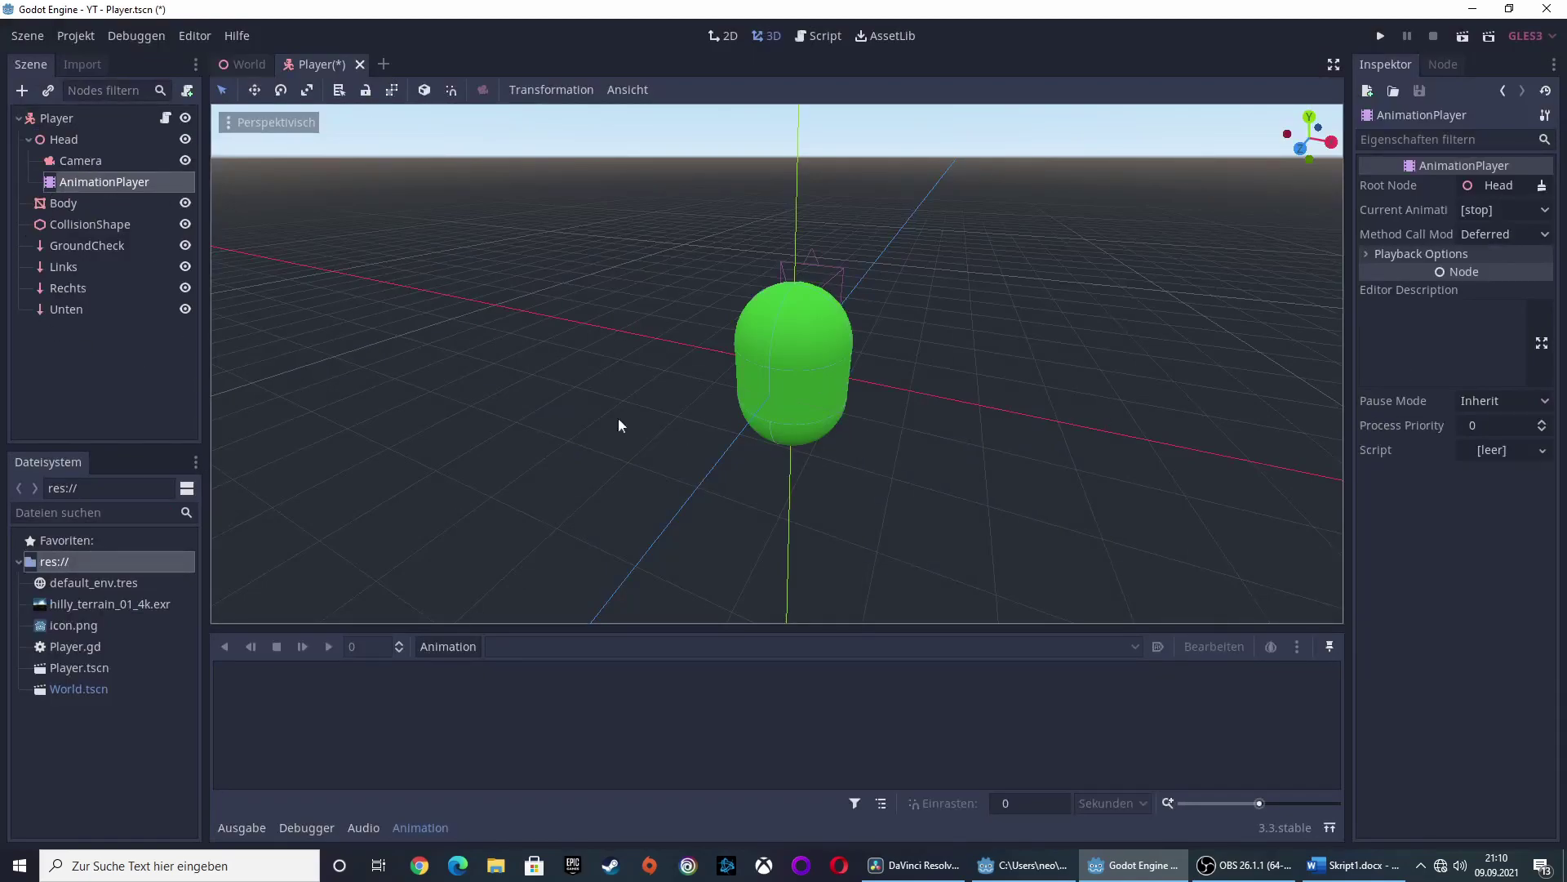
{"action": "left_click", "coordinate": [165, 118]}
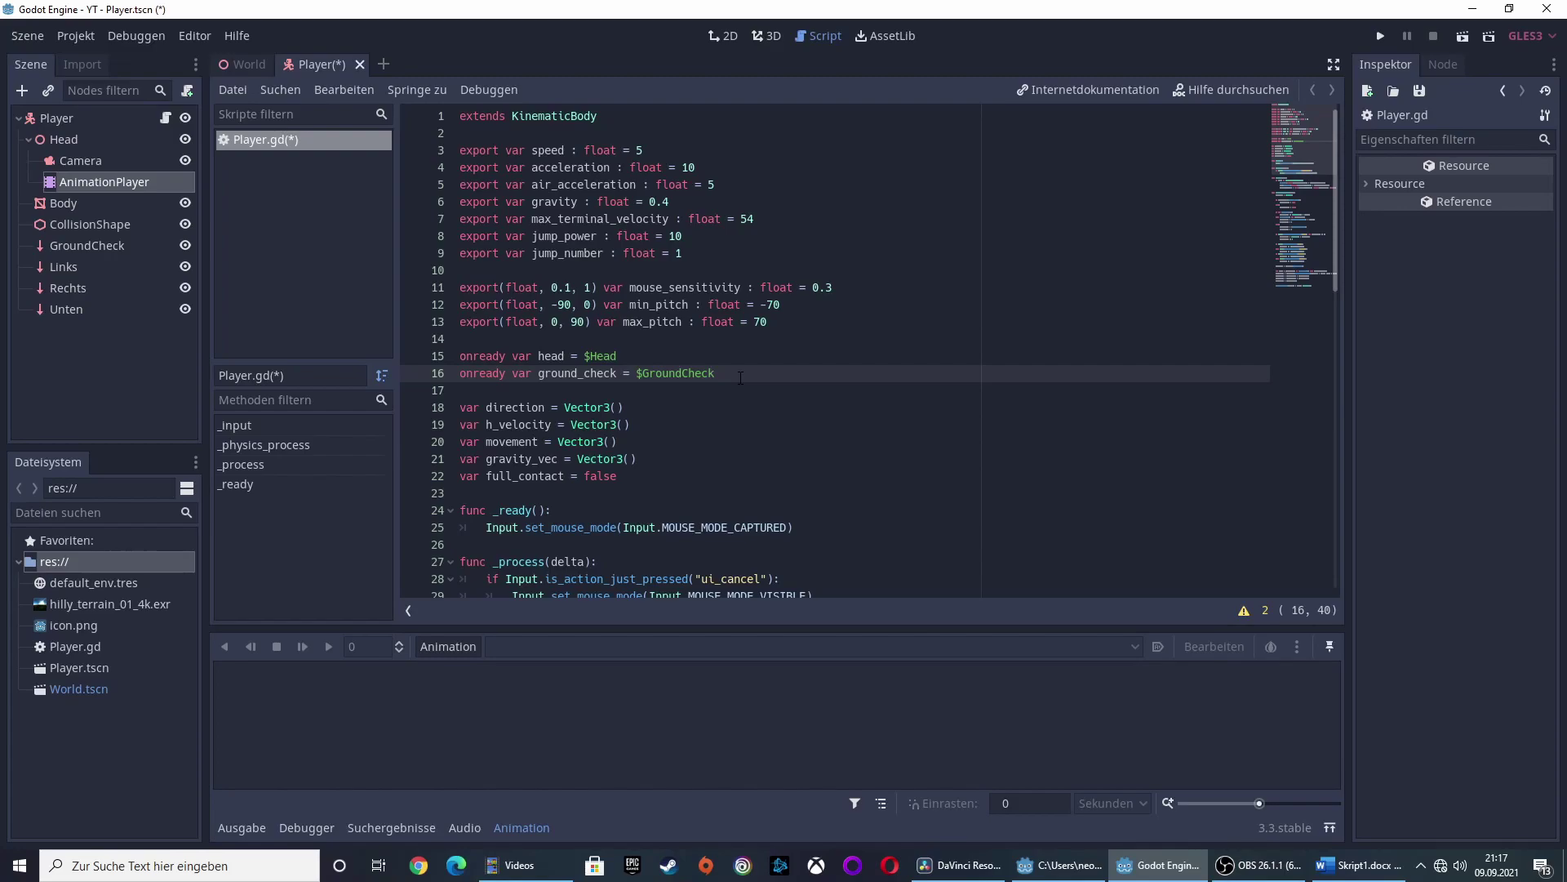
Paste onready references camera_animation, links, rechts and unten after line 16.
{"action": "key", "text": "Return"}
{"action": "type", "text": "onready var camera_animation = $Head/AnimationPlayer onready var links = $Links onready var rechts = $Rechts onready var unten = $Unten"}
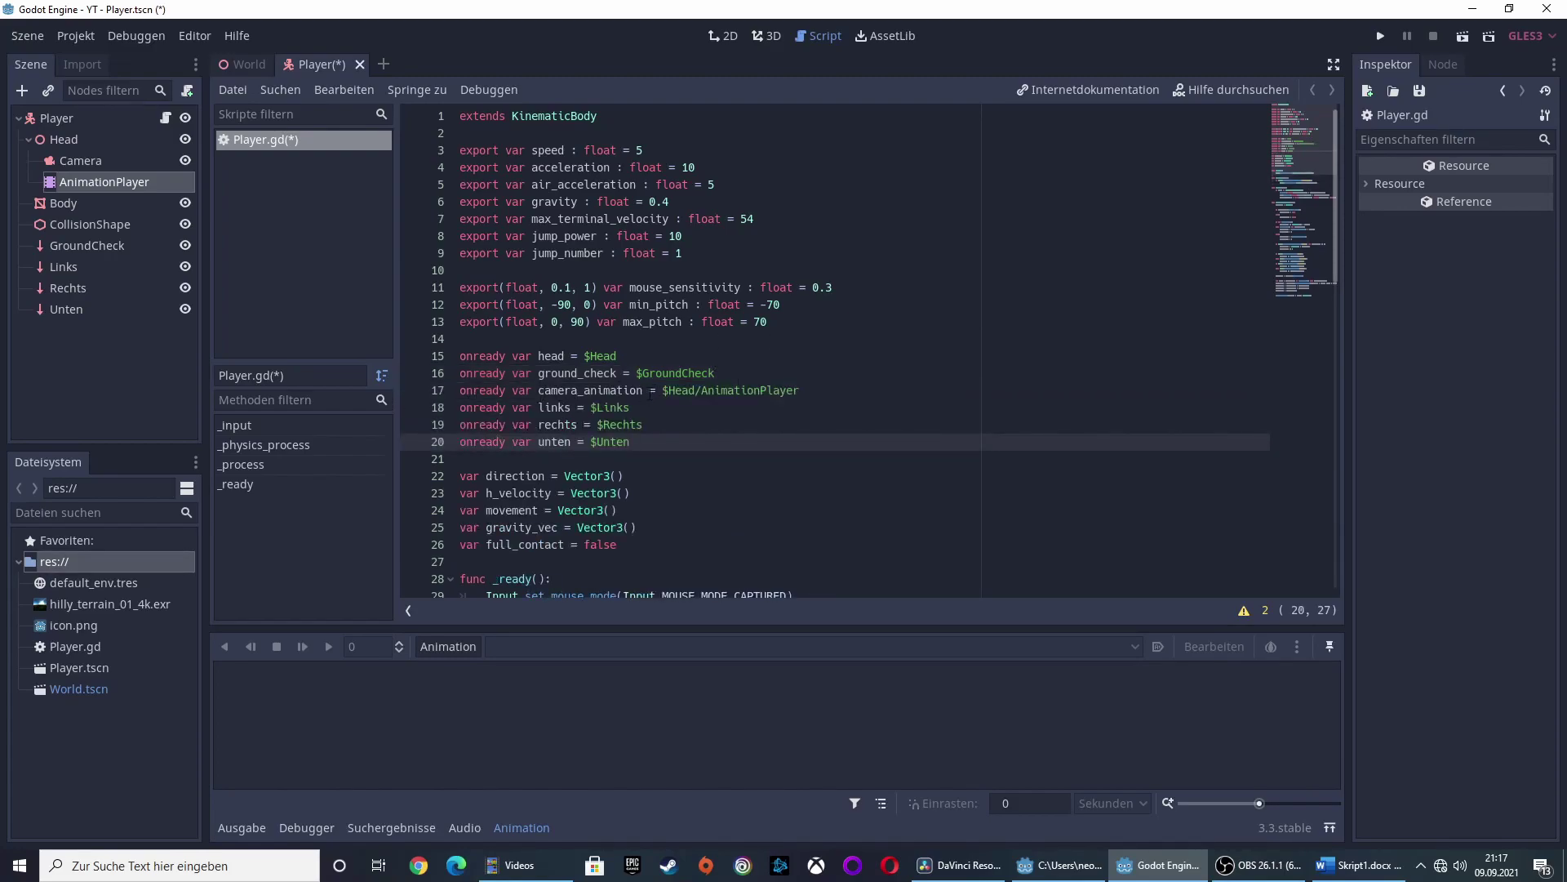
{"action": "left_click_drag", "start_coordinate": [663, 390], "coordinate": [853, 396]}
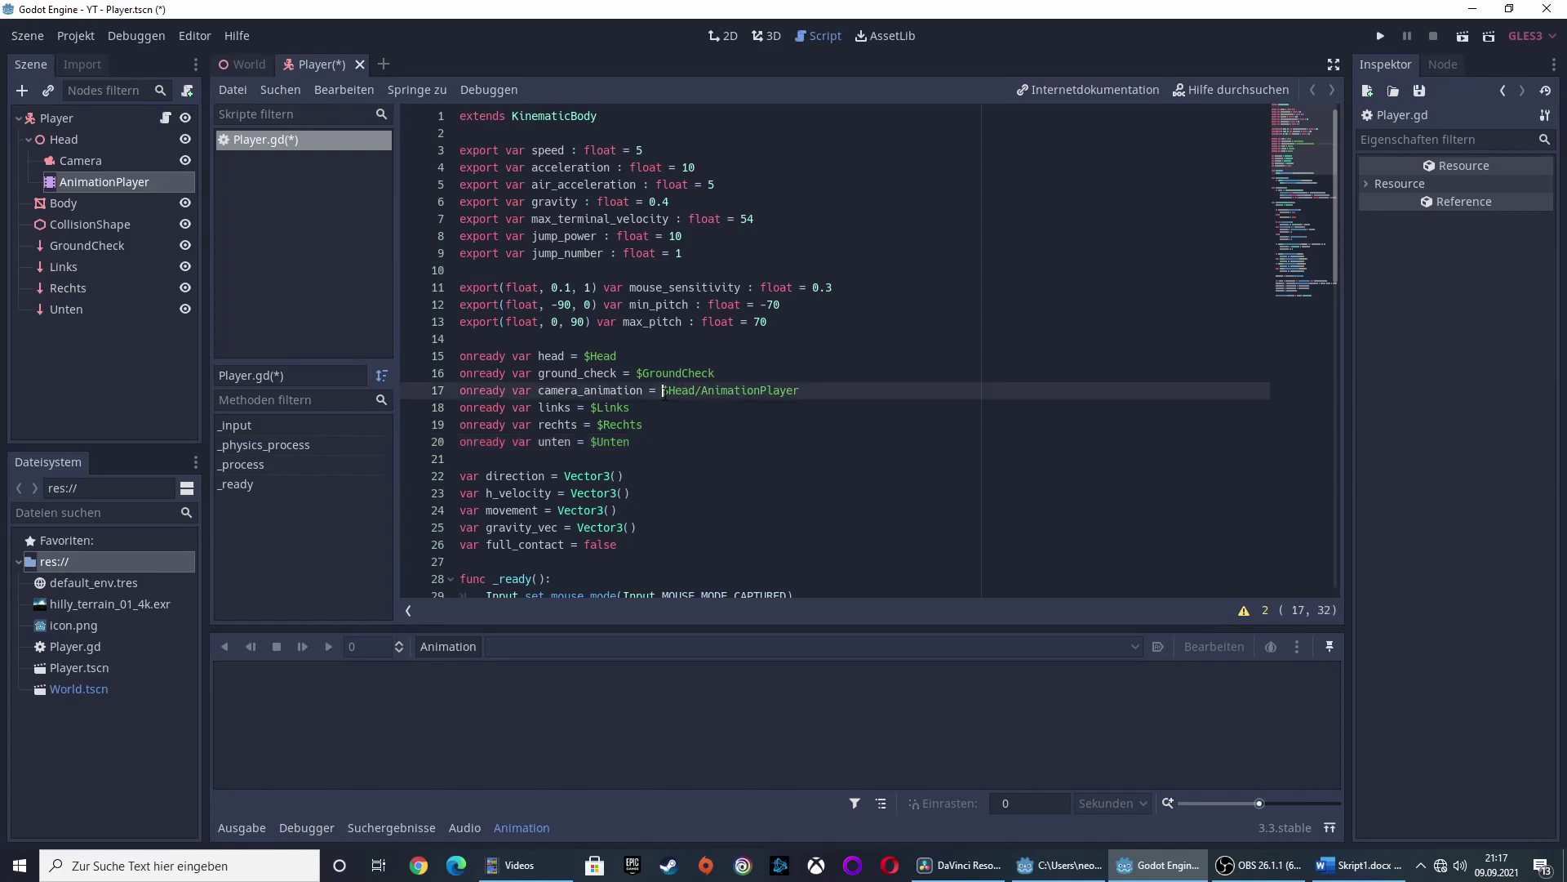
{"action": "mouse_move", "coordinate": [591, 408]}
{"action": "left_mouse_down"}
{"action": "mouse_move", "coordinate": [630, 408]}
{"action": "mouse_move", "coordinate": [658, 444]}
{"action": "left_mouse_up"}
{"action": "left_click", "coordinate": [671, 445]}
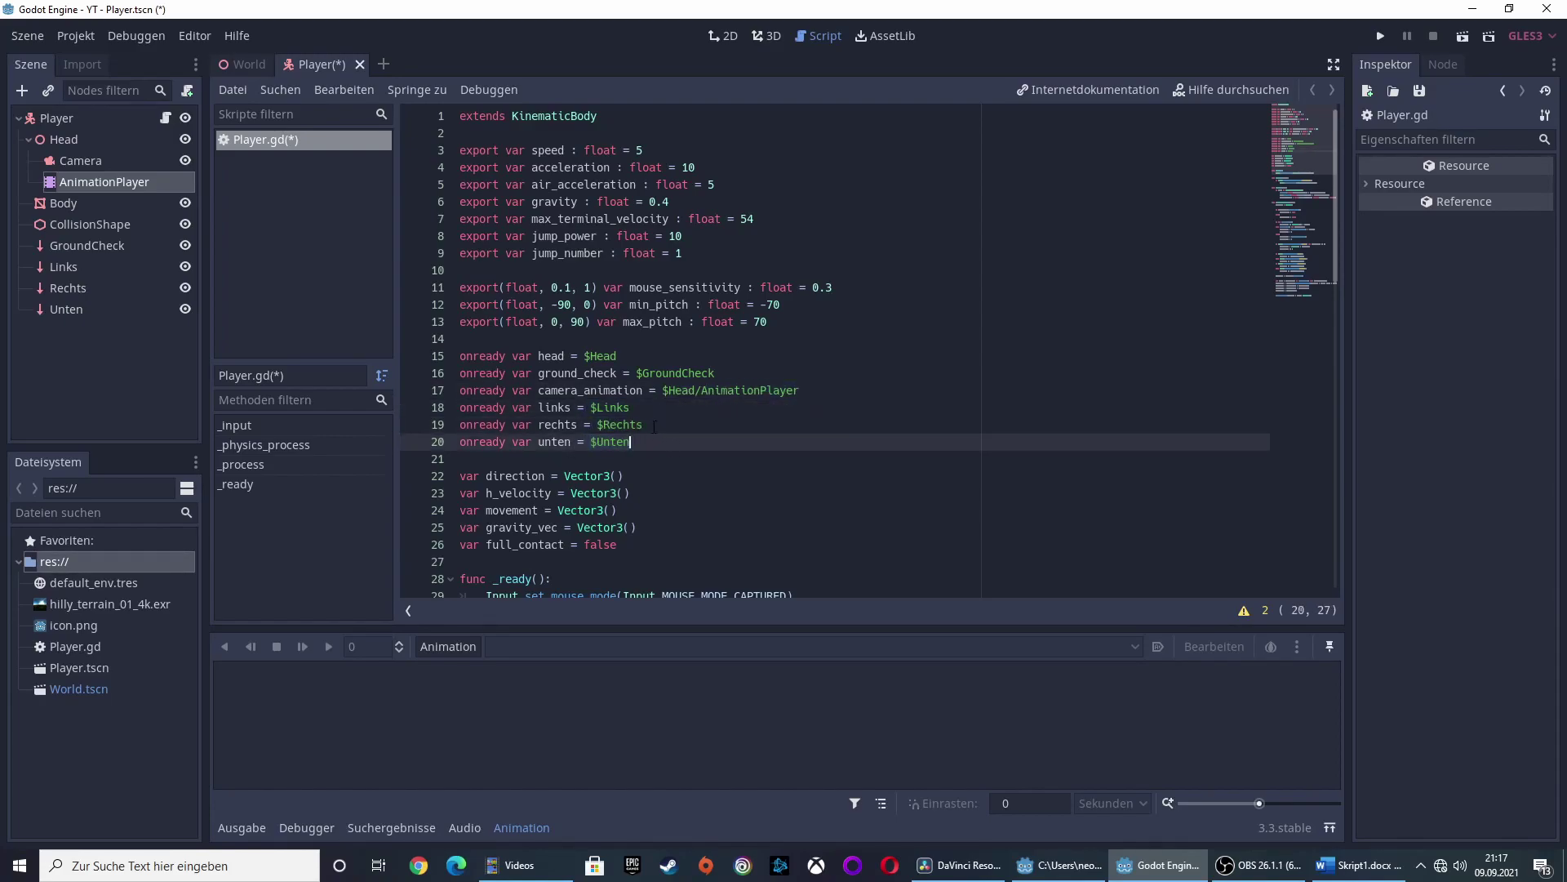
{"action": "key", "text": "Up"}
{"action": "key", "text": "Up"}
{"action": "left_click", "coordinate": [723, 417]}
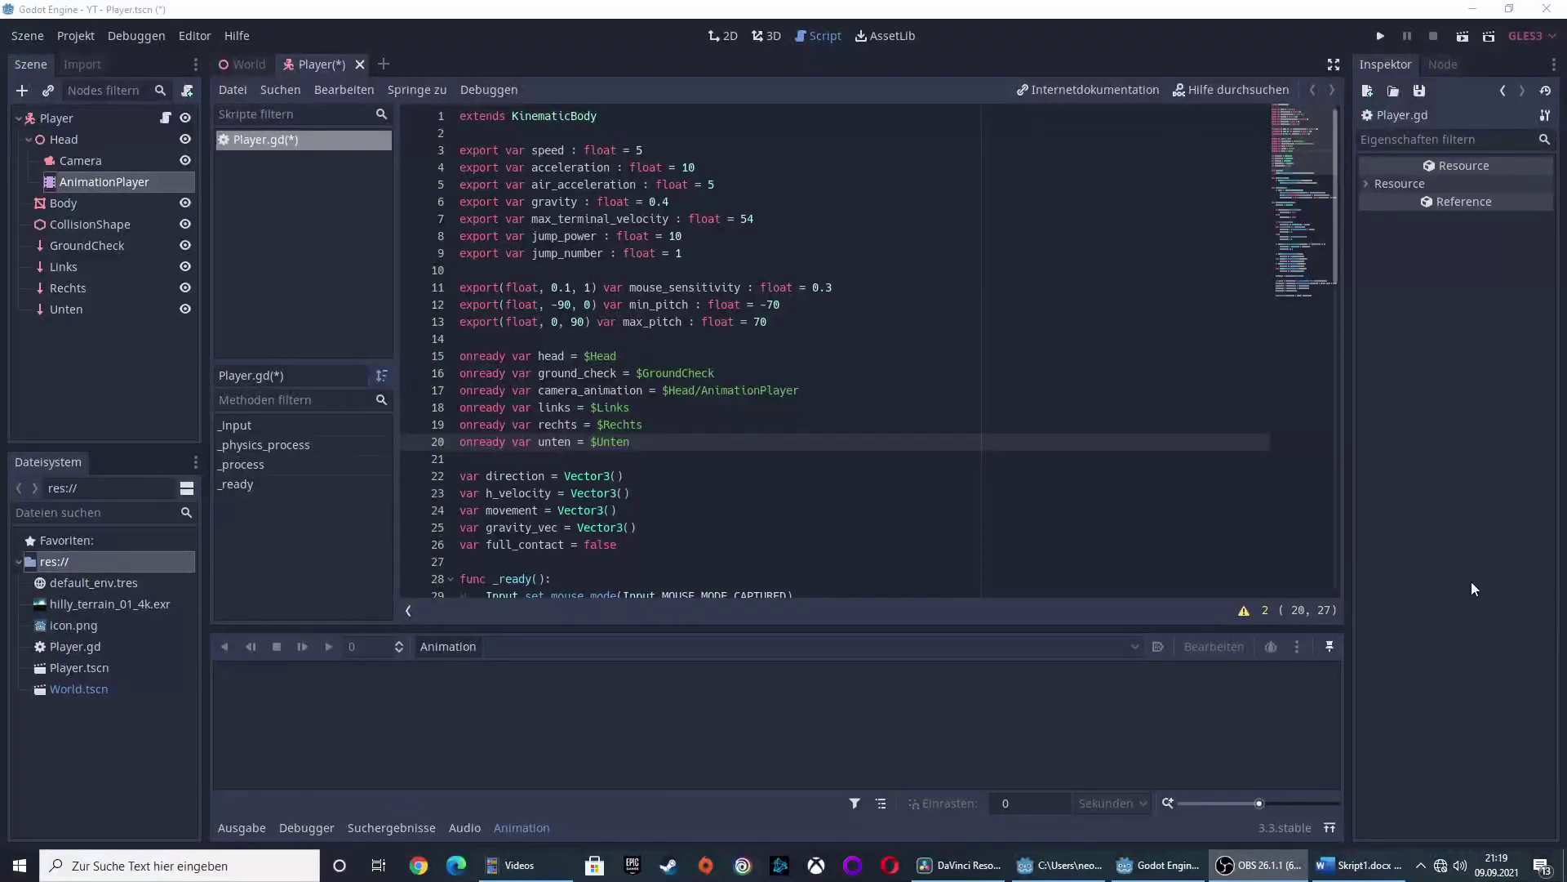
Add wallrunning, is_colliding, l_tilt and r_tilt variables set to false after full_contact.
{"action": "scroll", "coordinate": [815, 415], "scroll_direction": "down", "scroll_amount": 3}
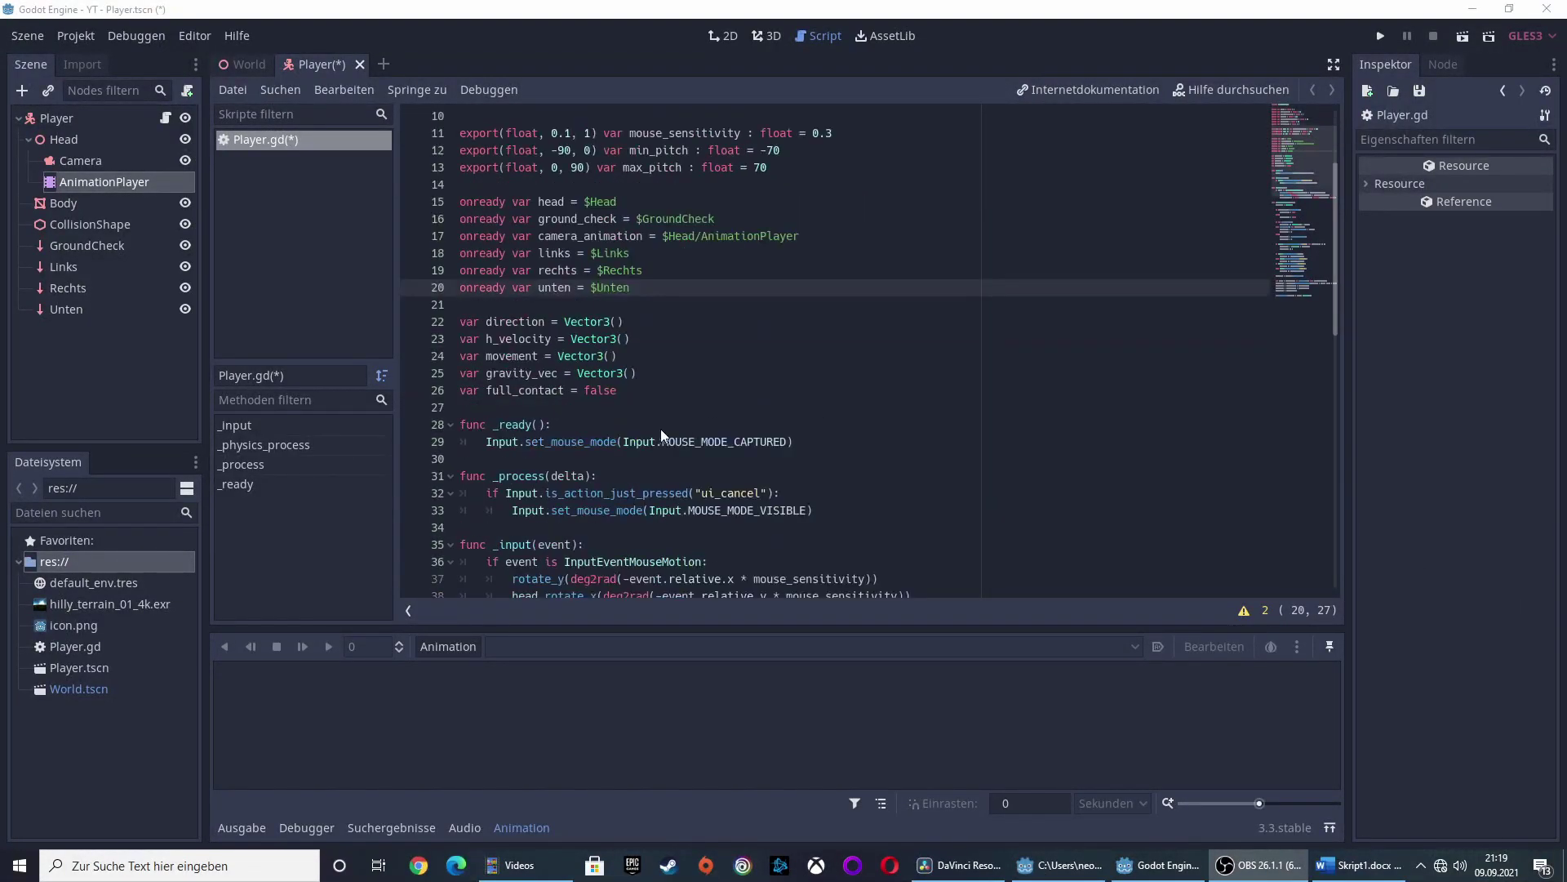
{"action": "left_click", "coordinate": [632, 391]}
{"action": "key", "text": "Return"}
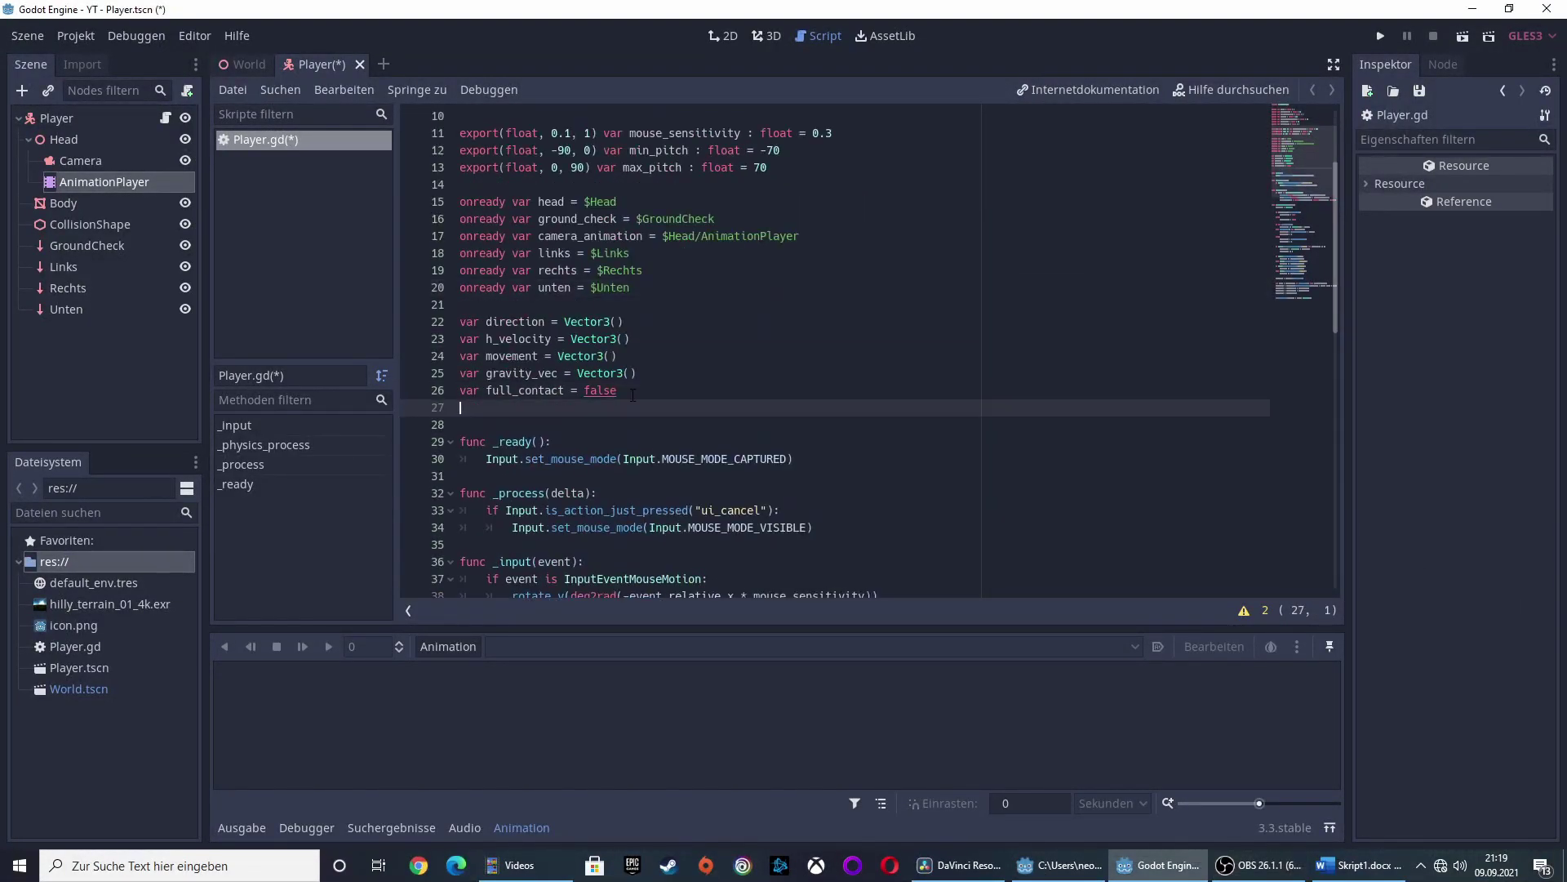
{"action": "type", "text": "var wallrunning = false var is_colliding = false var l_tilt = false var r_tilt = false"}
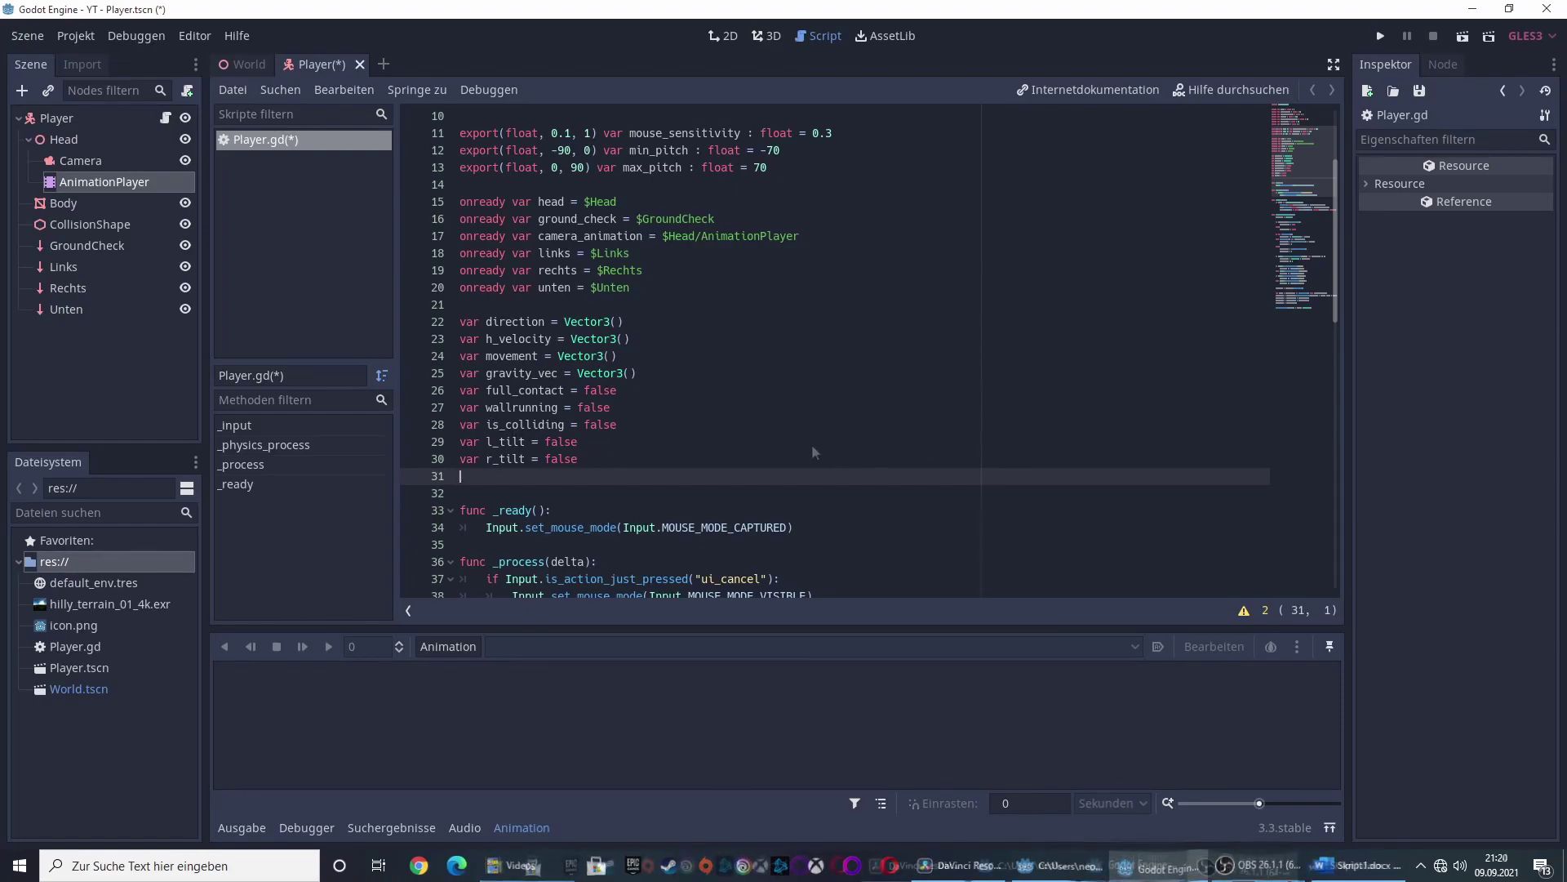
Open Project Settings on the Input Map tab and look through the existing actions.
{"action": "left_click", "coordinate": [811, 425]}
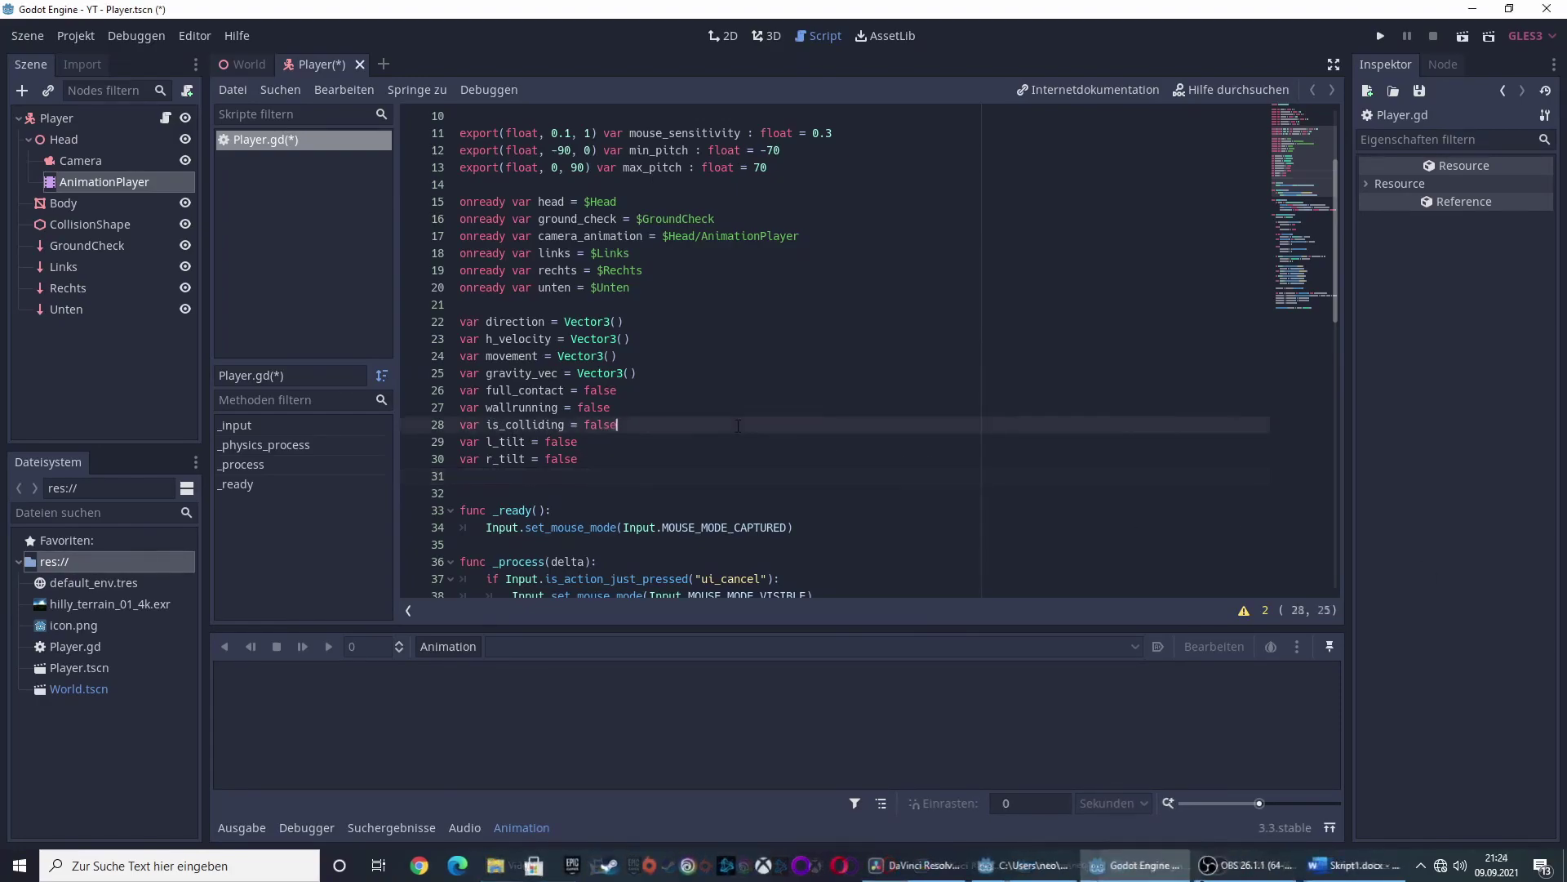
{"action": "left_click", "coordinate": [70, 37]}
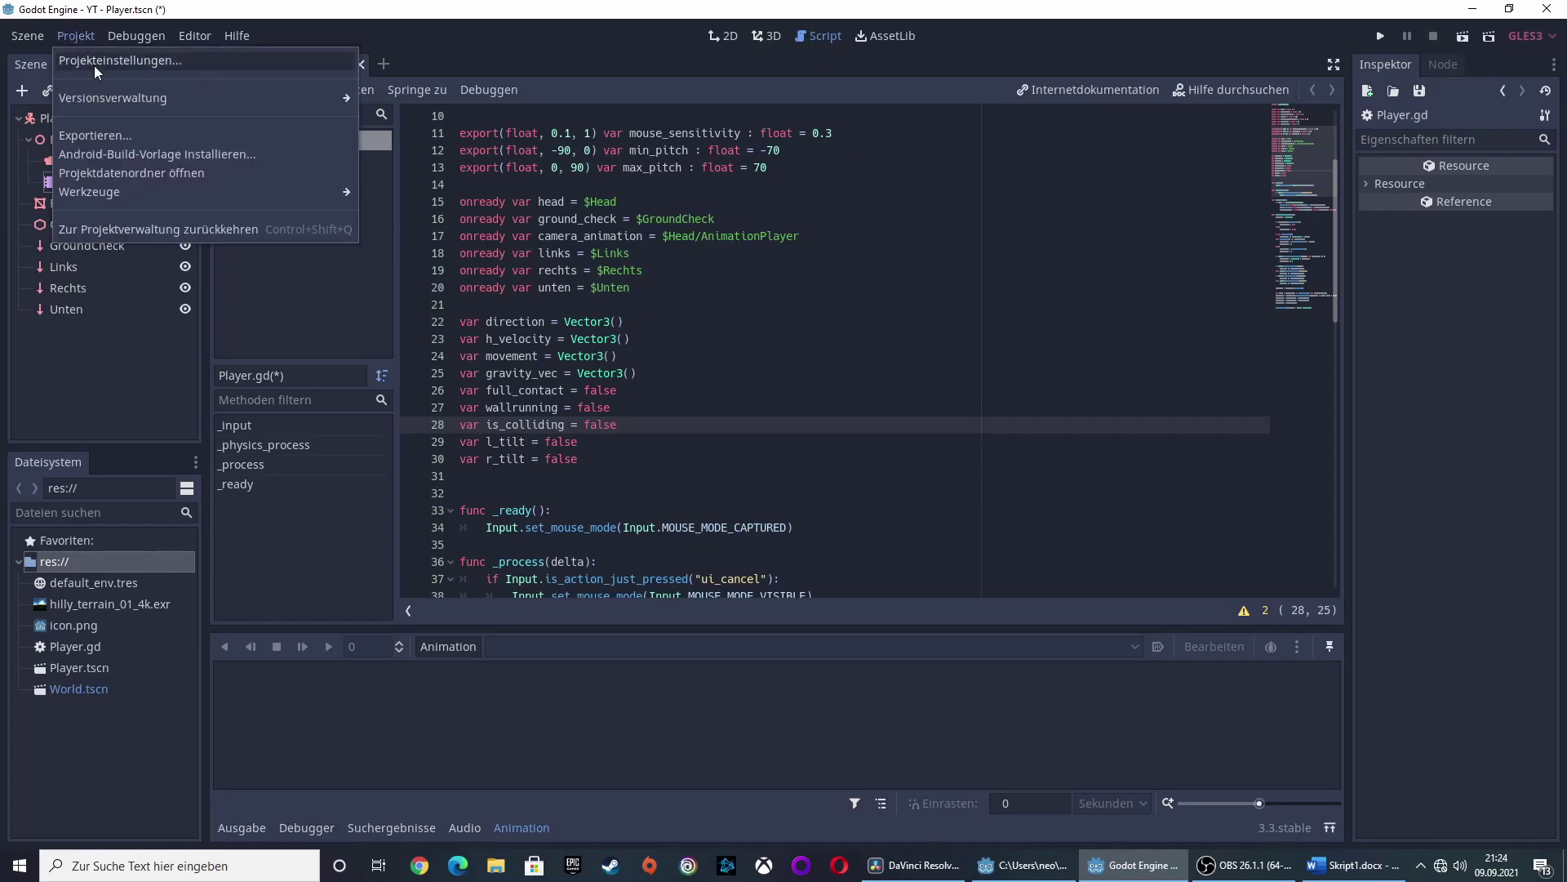
{"action": "left_click", "coordinate": [99, 62]}
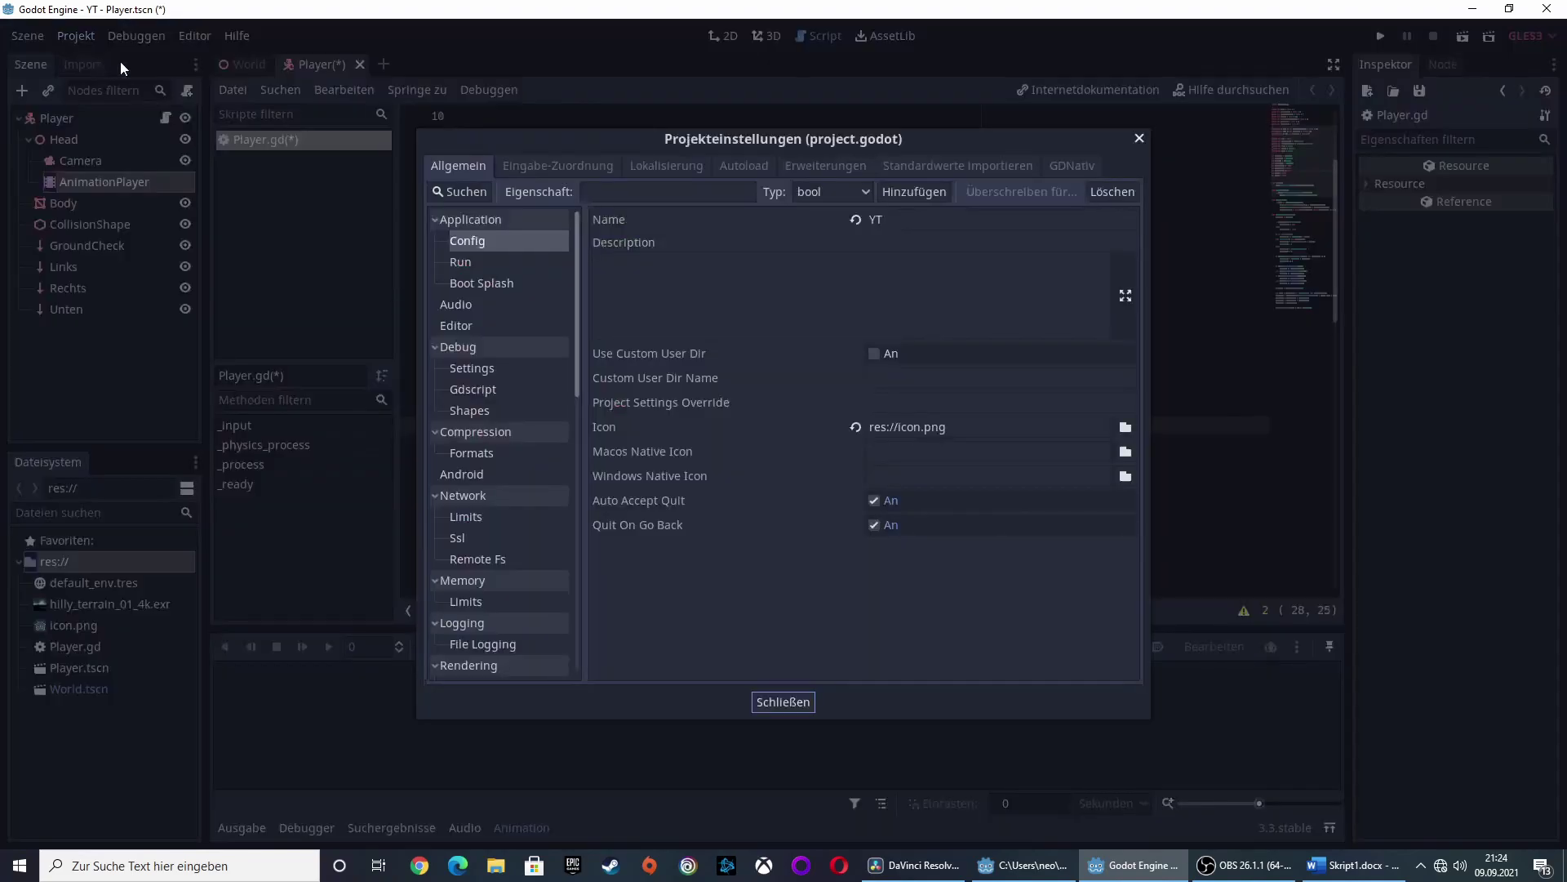
{"action": "left_click", "coordinate": [562, 169]}
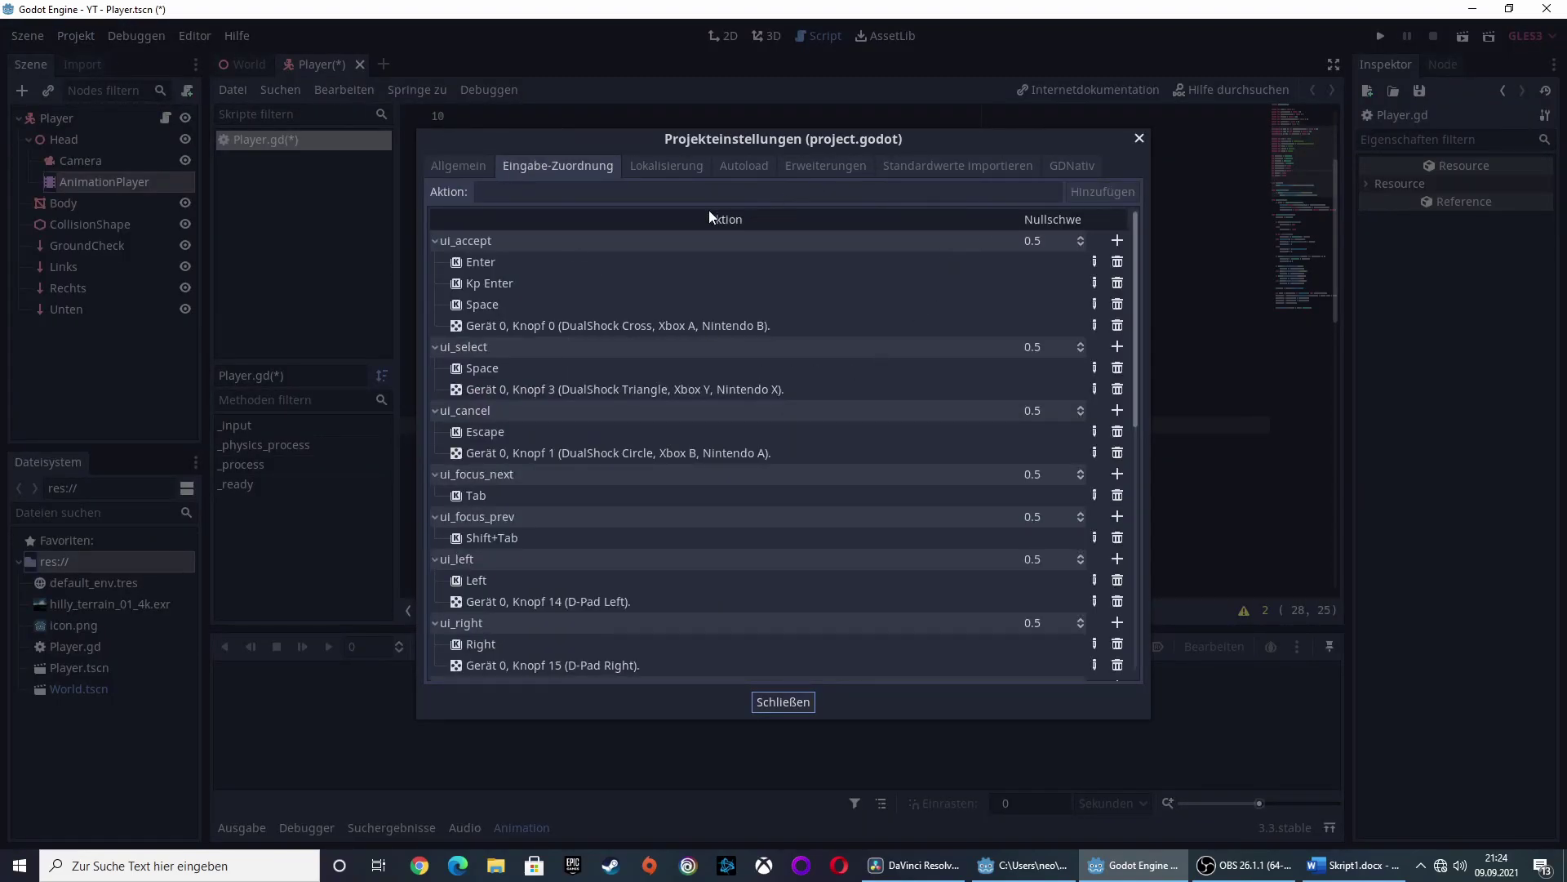
{"action": "scroll", "coordinate": [648, 410], "scroll_direction": "down", "scroll_amount": 5}
{"action": "scroll", "coordinate": [663, 535], "scroll_direction": "down", "scroll_amount": 3}
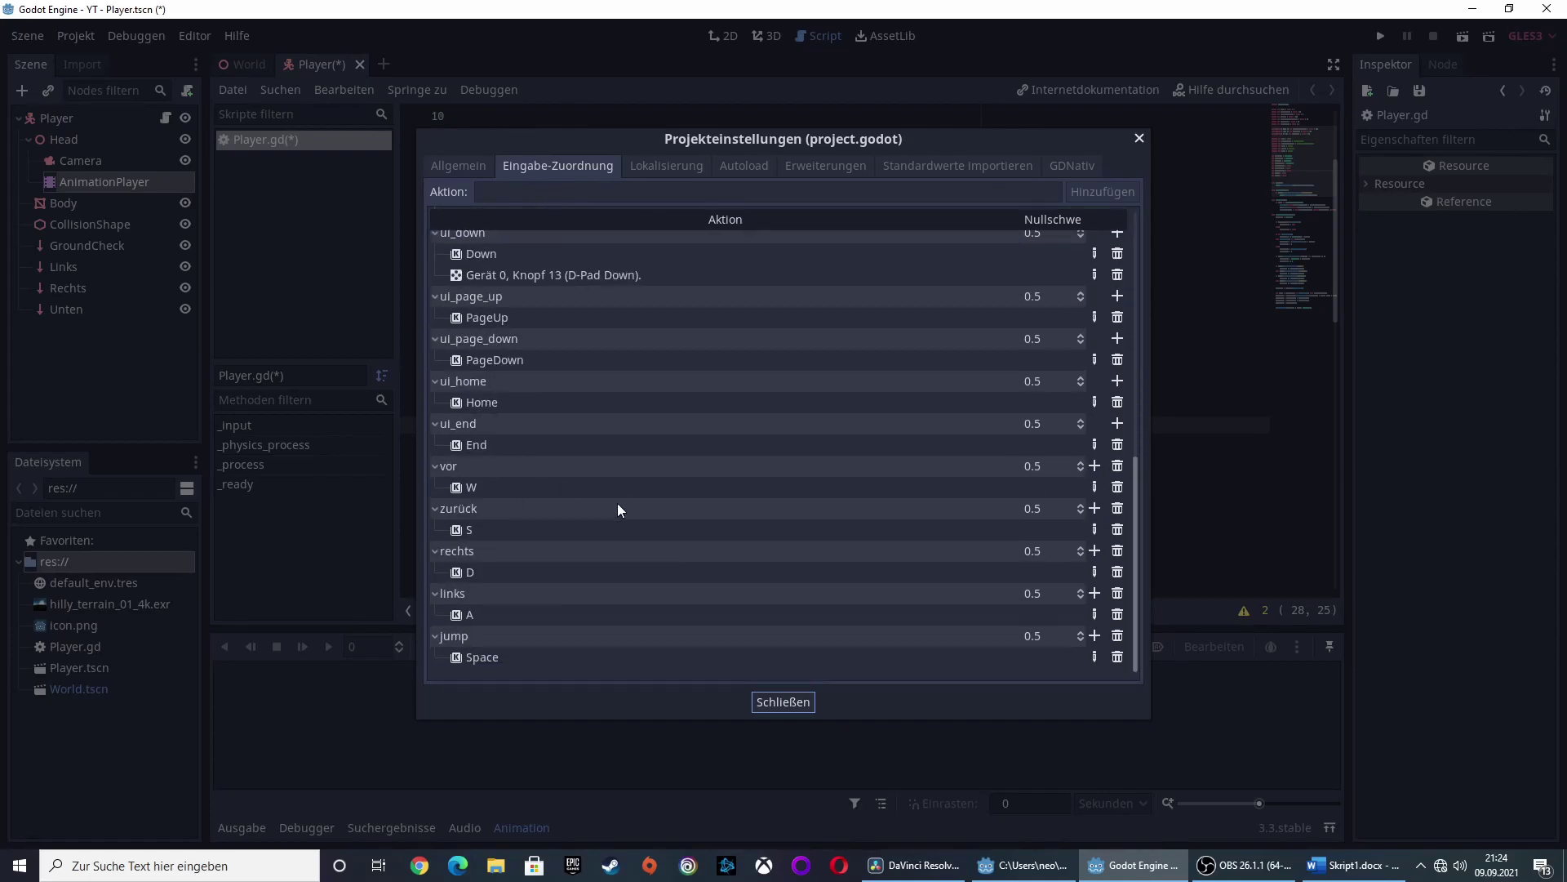
{"action": "scroll", "coordinate": [622, 507], "scroll_direction": "up", "scroll_amount": 8}
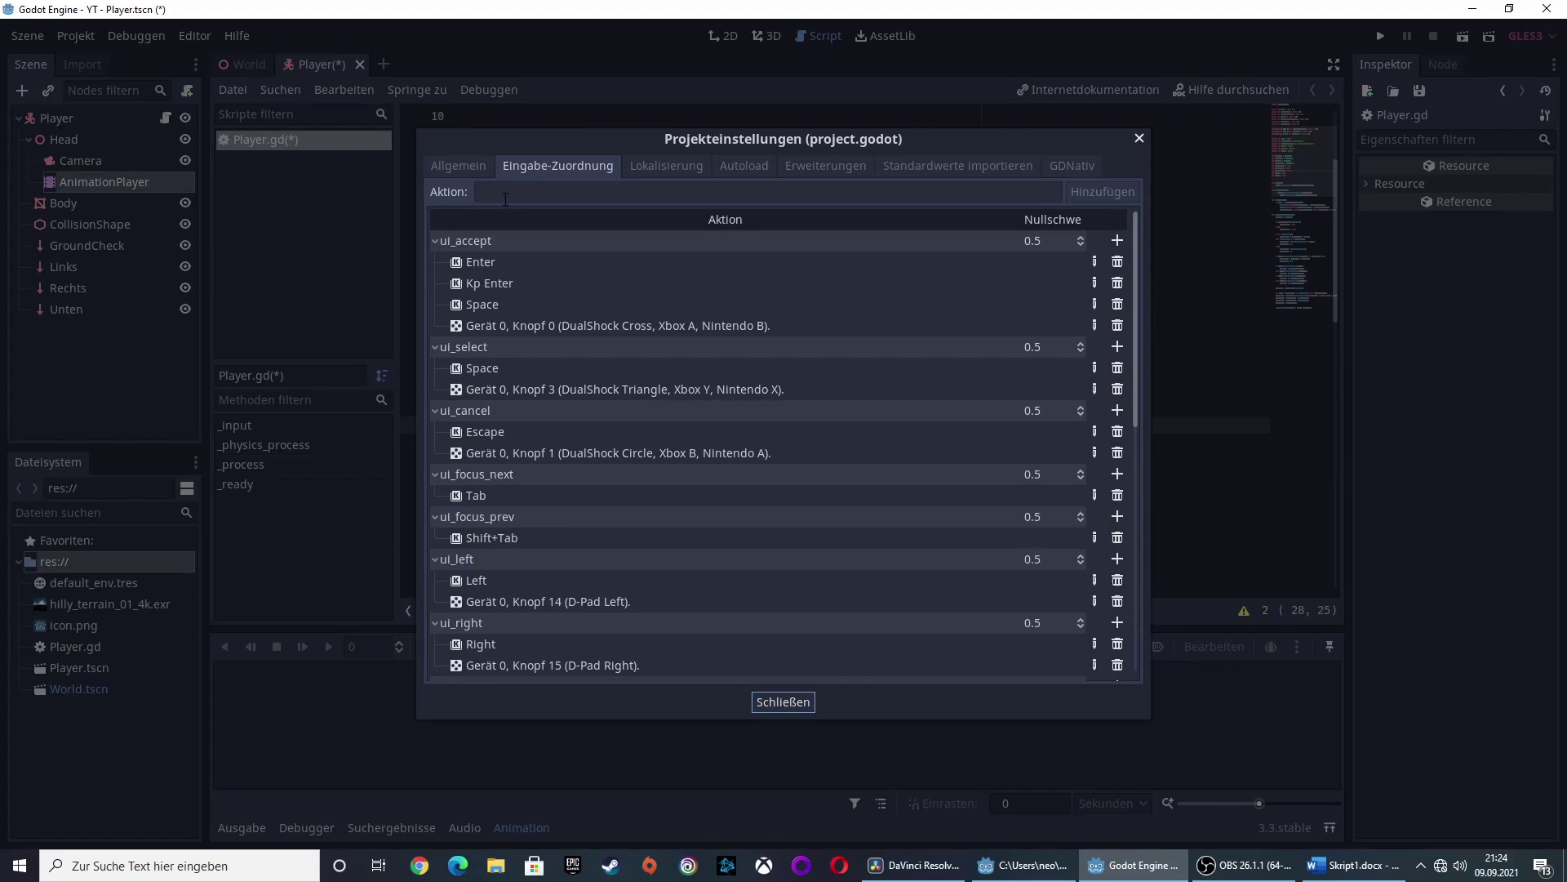
{"action": "scroll", "coordinate": [668, 438], "scroll_direction": "down", "scroll_amount": 4}
{"action": "scroll", "coordinate": [618, 469], "scroll_direction": "down", "scroll_amount": 4}
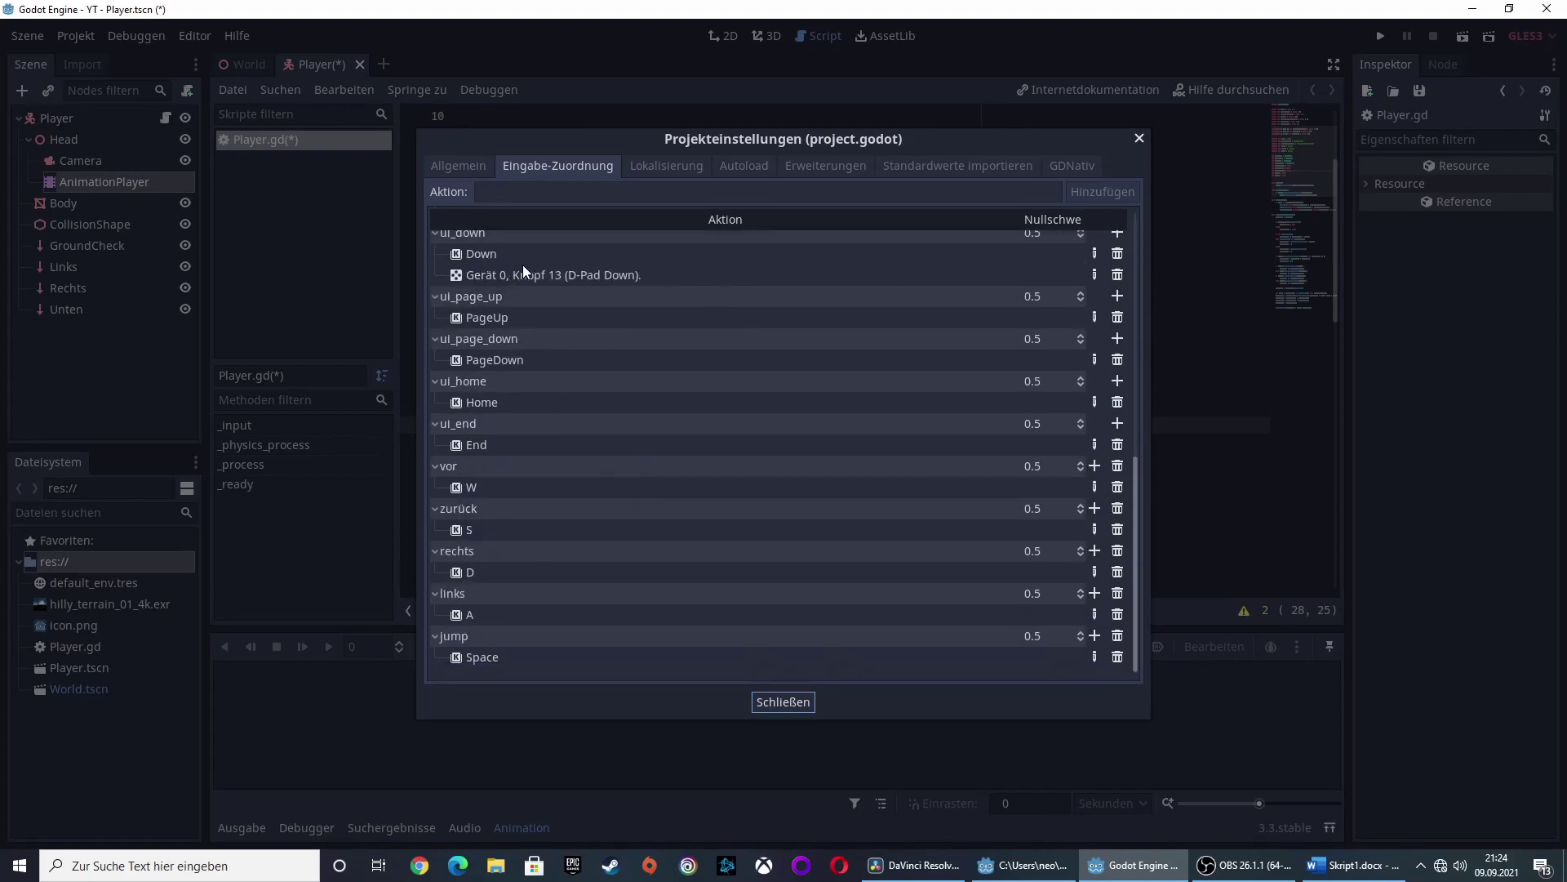
{"action": "scroll", "coordinate": [515, 260], "scroll_direction": "up", "scroll_amount": 8}
Create a 'wallrun' input action and bind it to the Control key.
{"action": "left_click", "coordinate": [507, 194]}
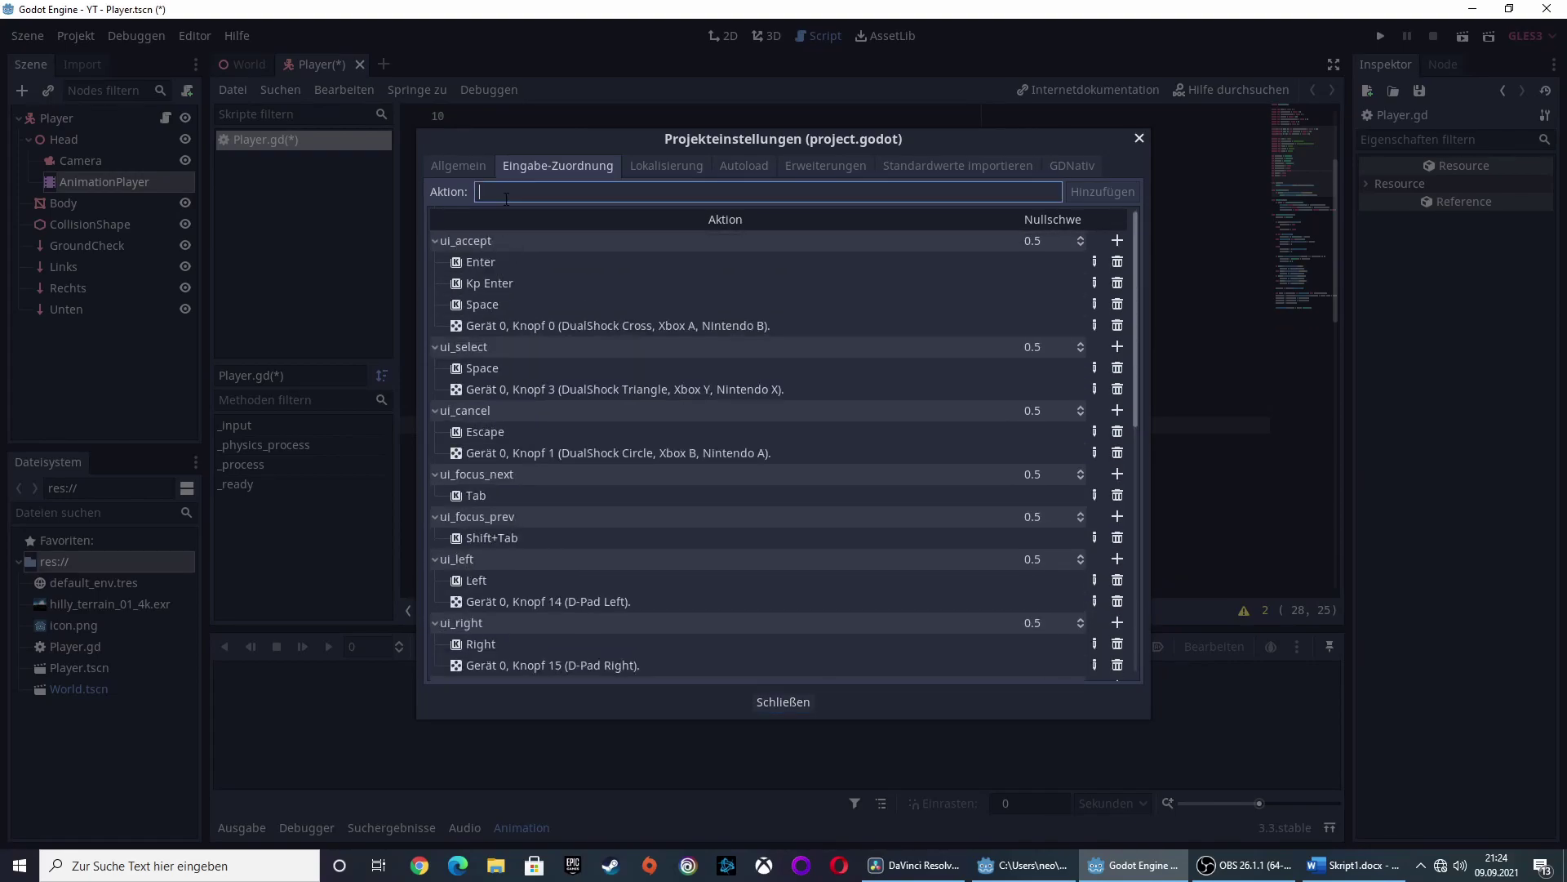
{"action": "type", "text": "wall"}
{"action": "type", "text": "run"}
{"action": "left_click", "coordinate": [1103, 193]}
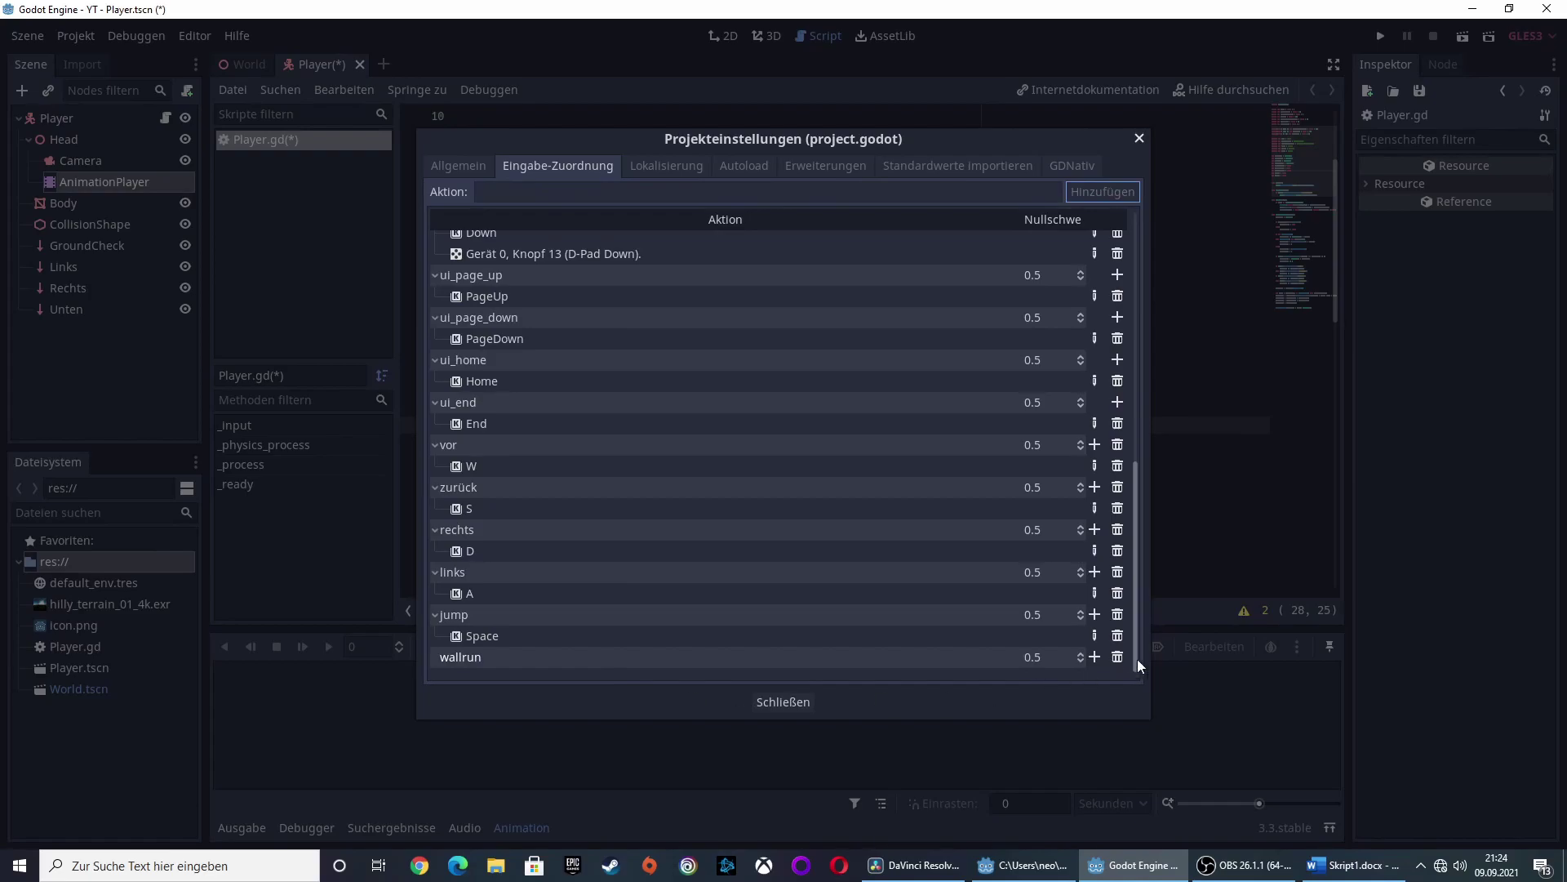
{"action": "left_click", "coordinate": [1094, 657]}
{"action": "left_click", "coordinate": [1095, 675]}
{"action": "key", "text": "ctrl"}
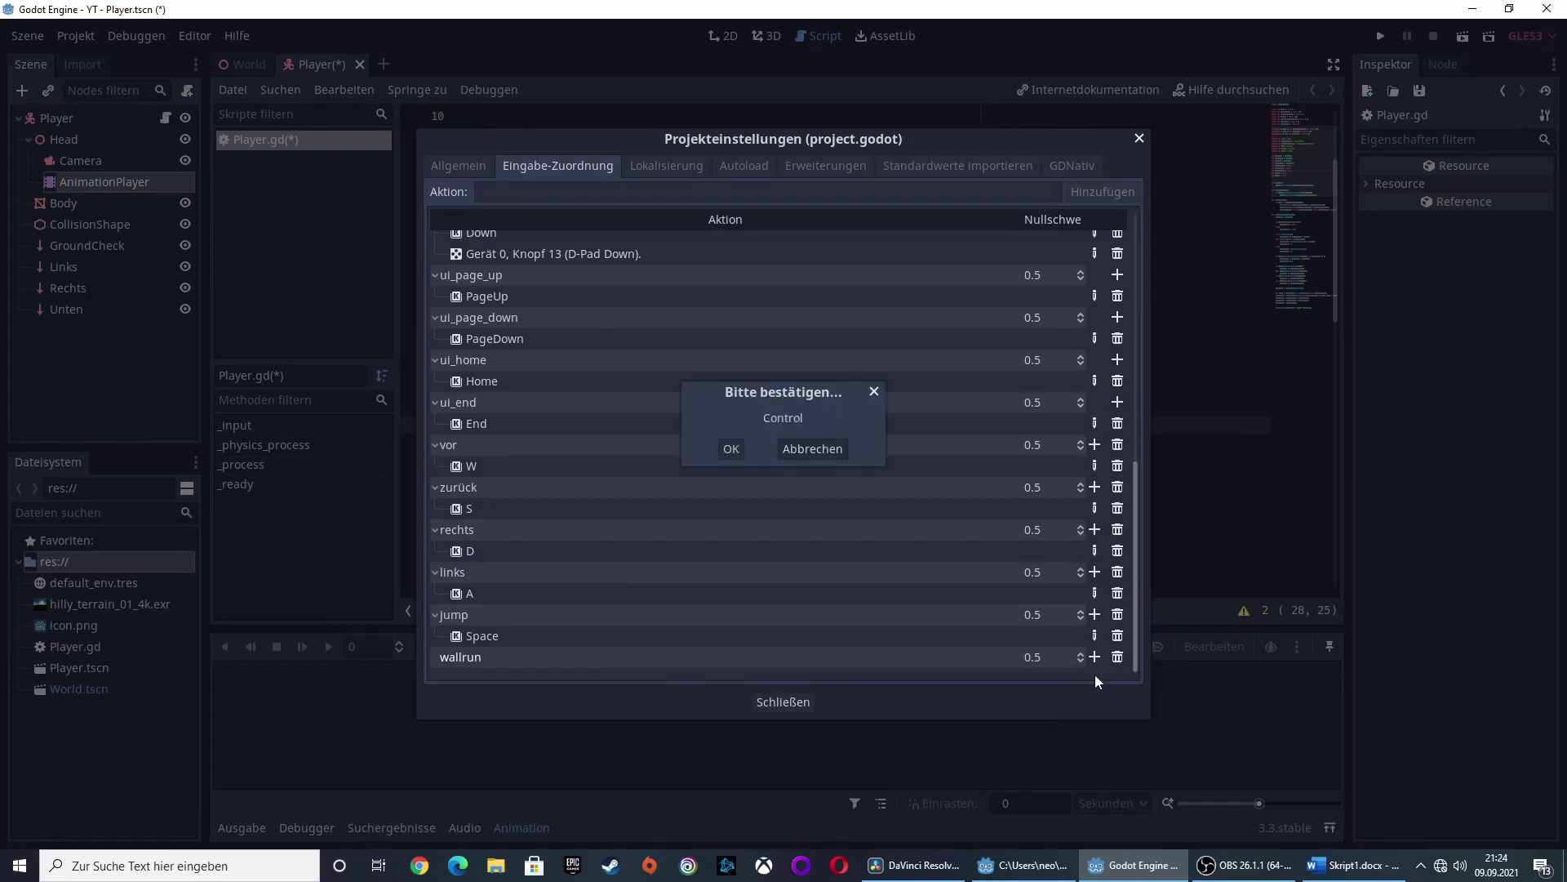
{"action": "left_click", "coordinate": [725, 449]}
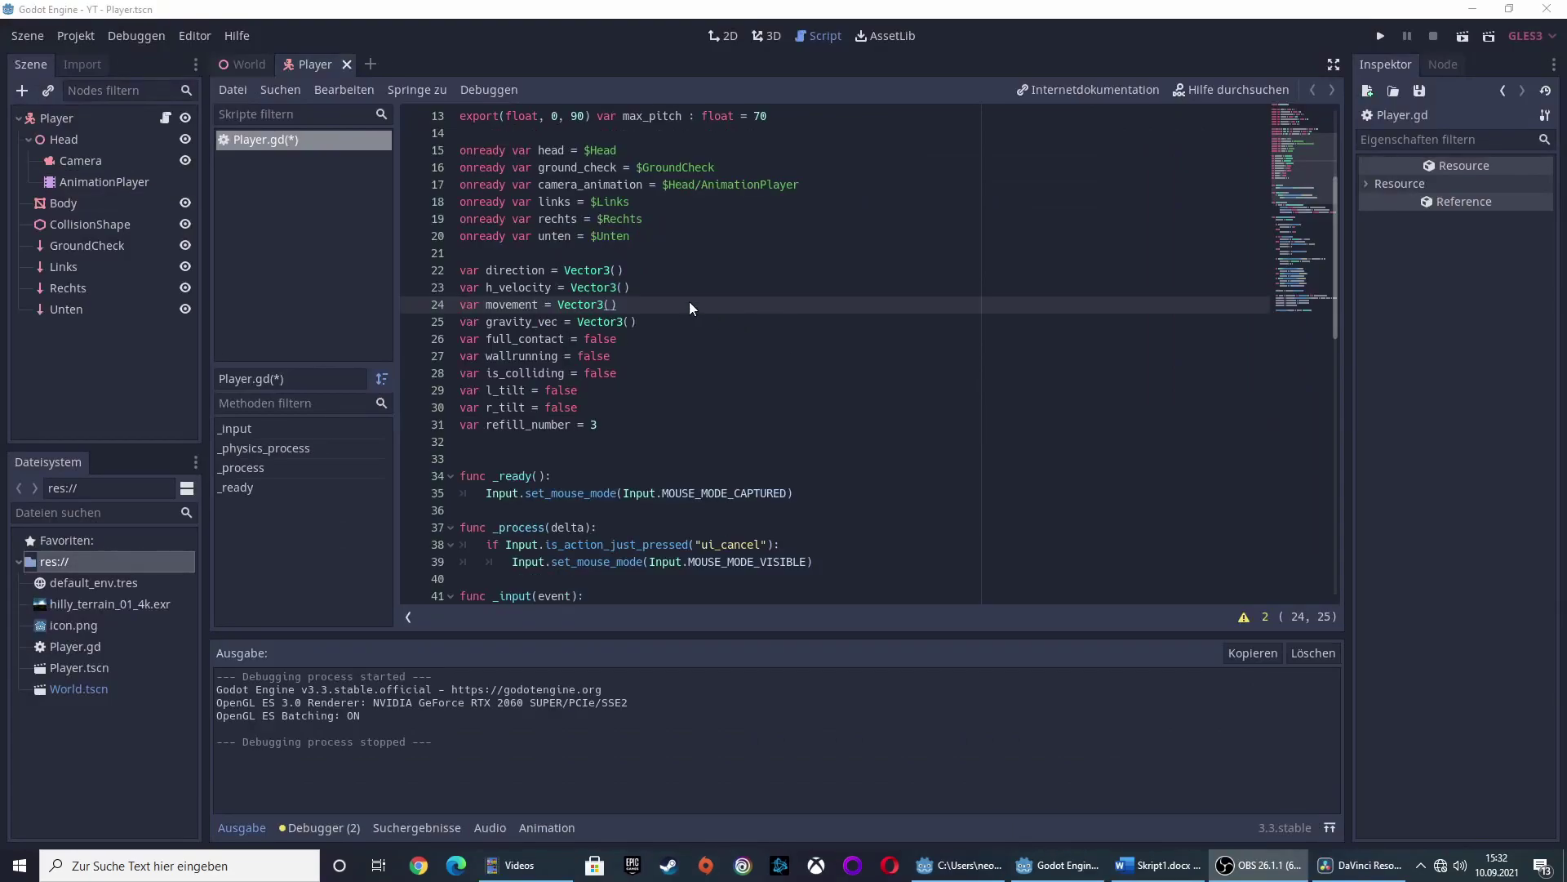
Paste the wallrun code block after line 49 and fix line 50's indentation.
{"action": "scroll", "coordinate": [692, 306], "scroll_direction": "down", "scroll_amount": 5}
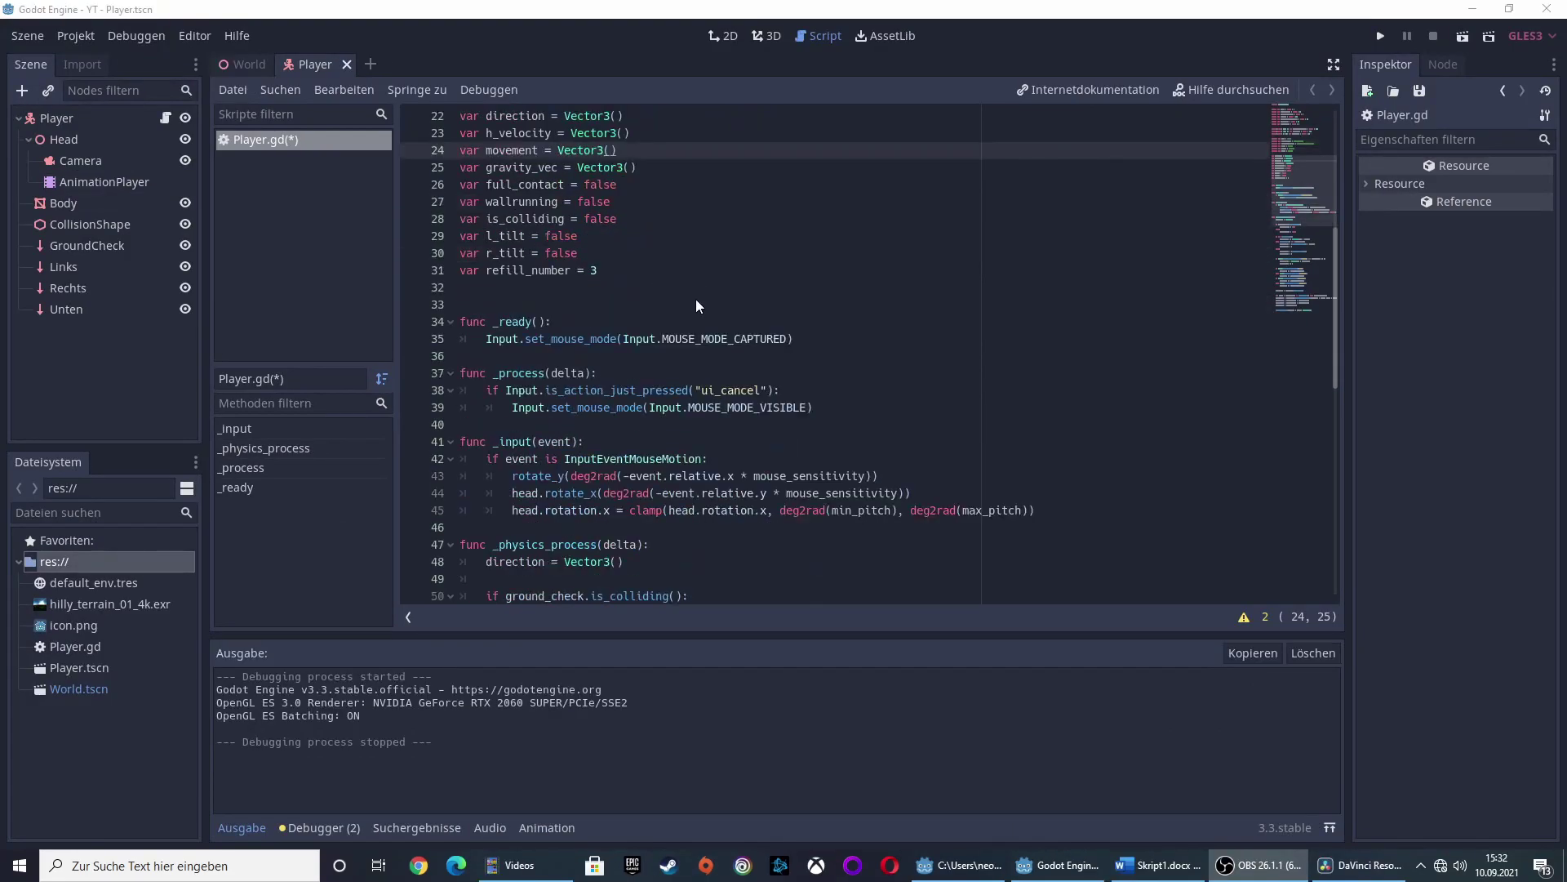
{"action": "scroll", "coordinate": [680, 430], "scroll_direction": "down", "scroll_amount": 2}
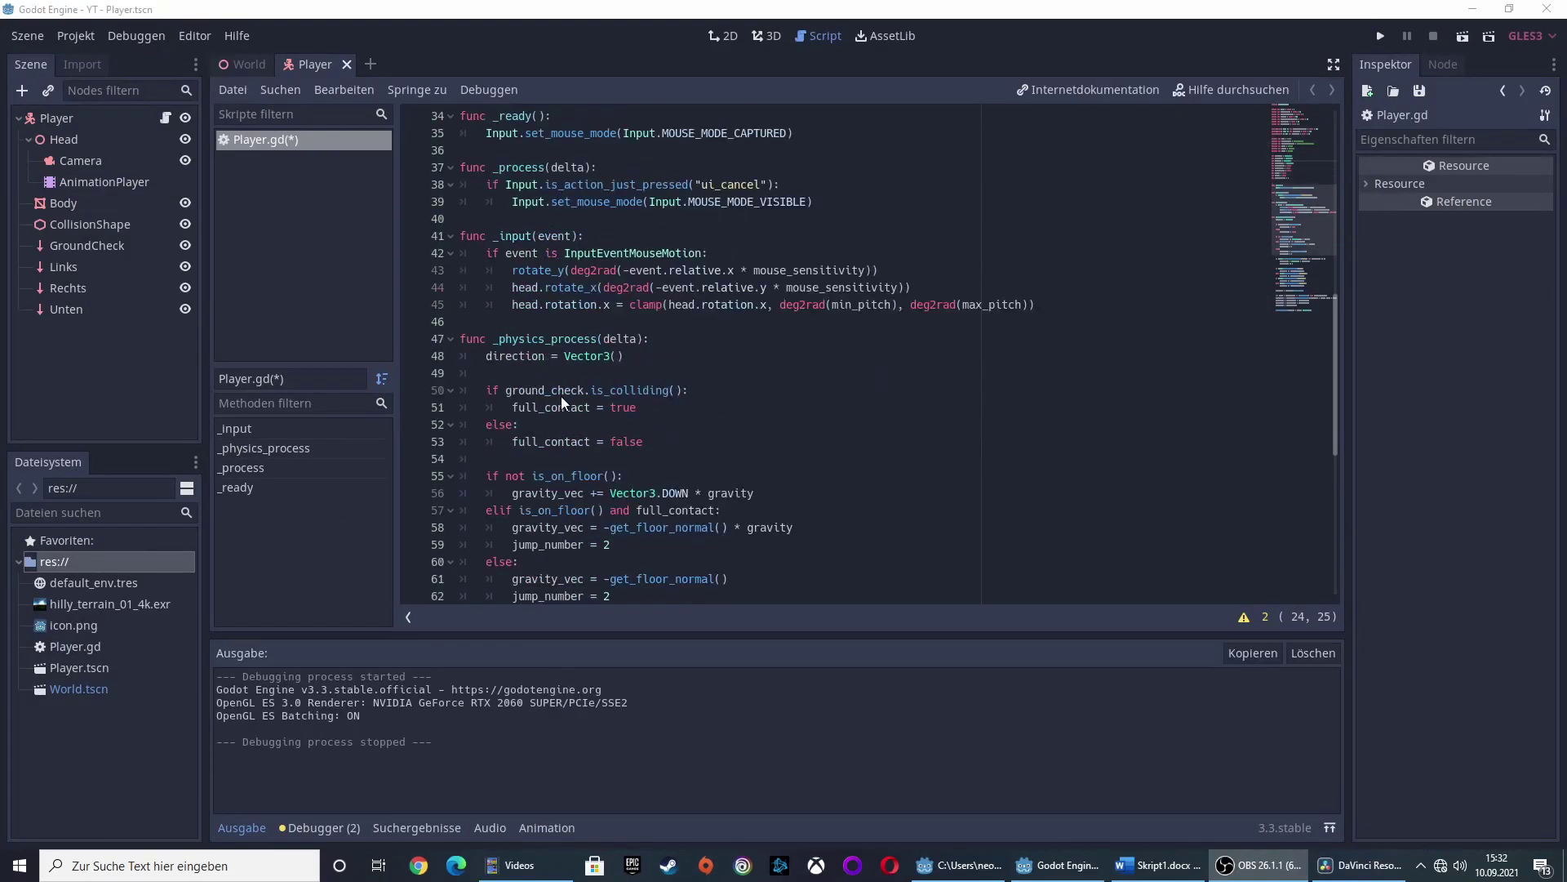
{"action": "left_click", "coordinate": [544, 372]}
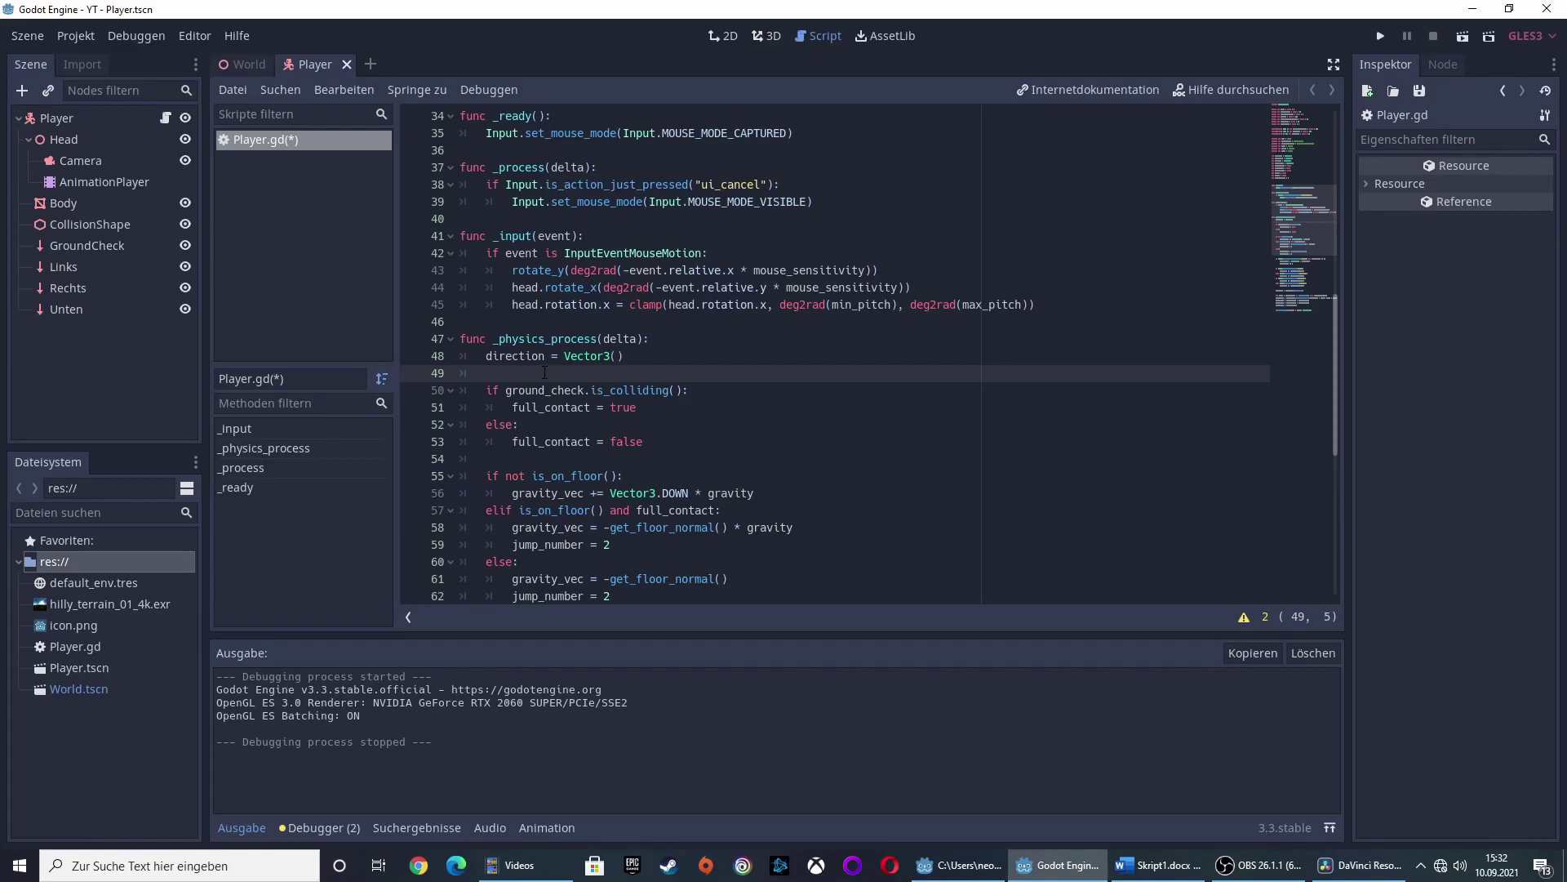
{"action": "key", "text": "Return"}
{"action": "key", "text": "Return"}
{"action": "key", "text": "BackSpace"}
{"action": "key", "text": "BackSpace"}
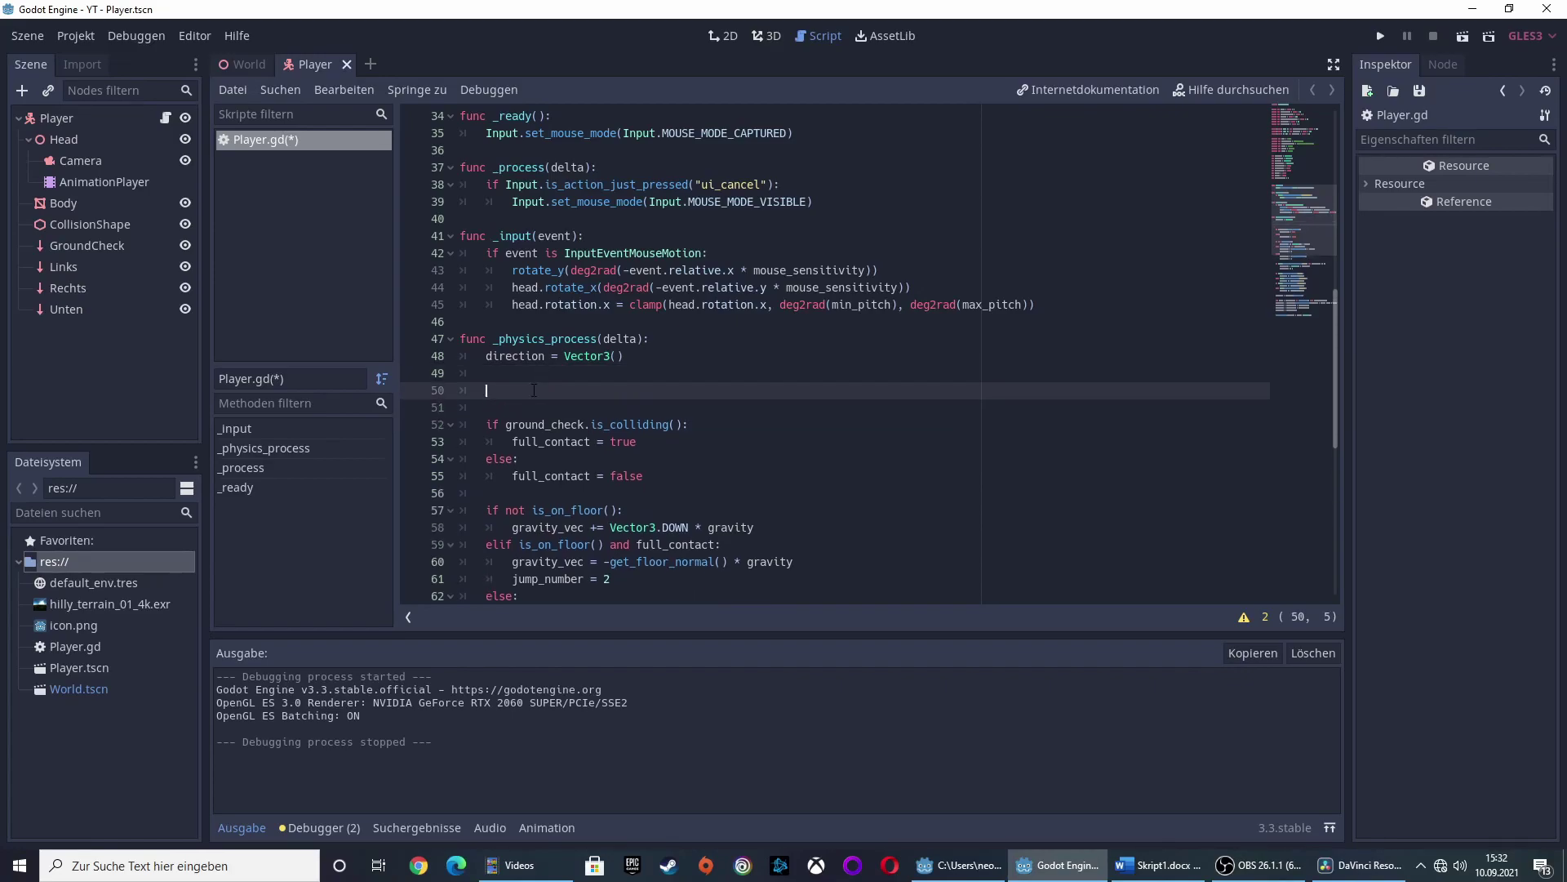
{"action": "key", "text": "ctrl+v"}
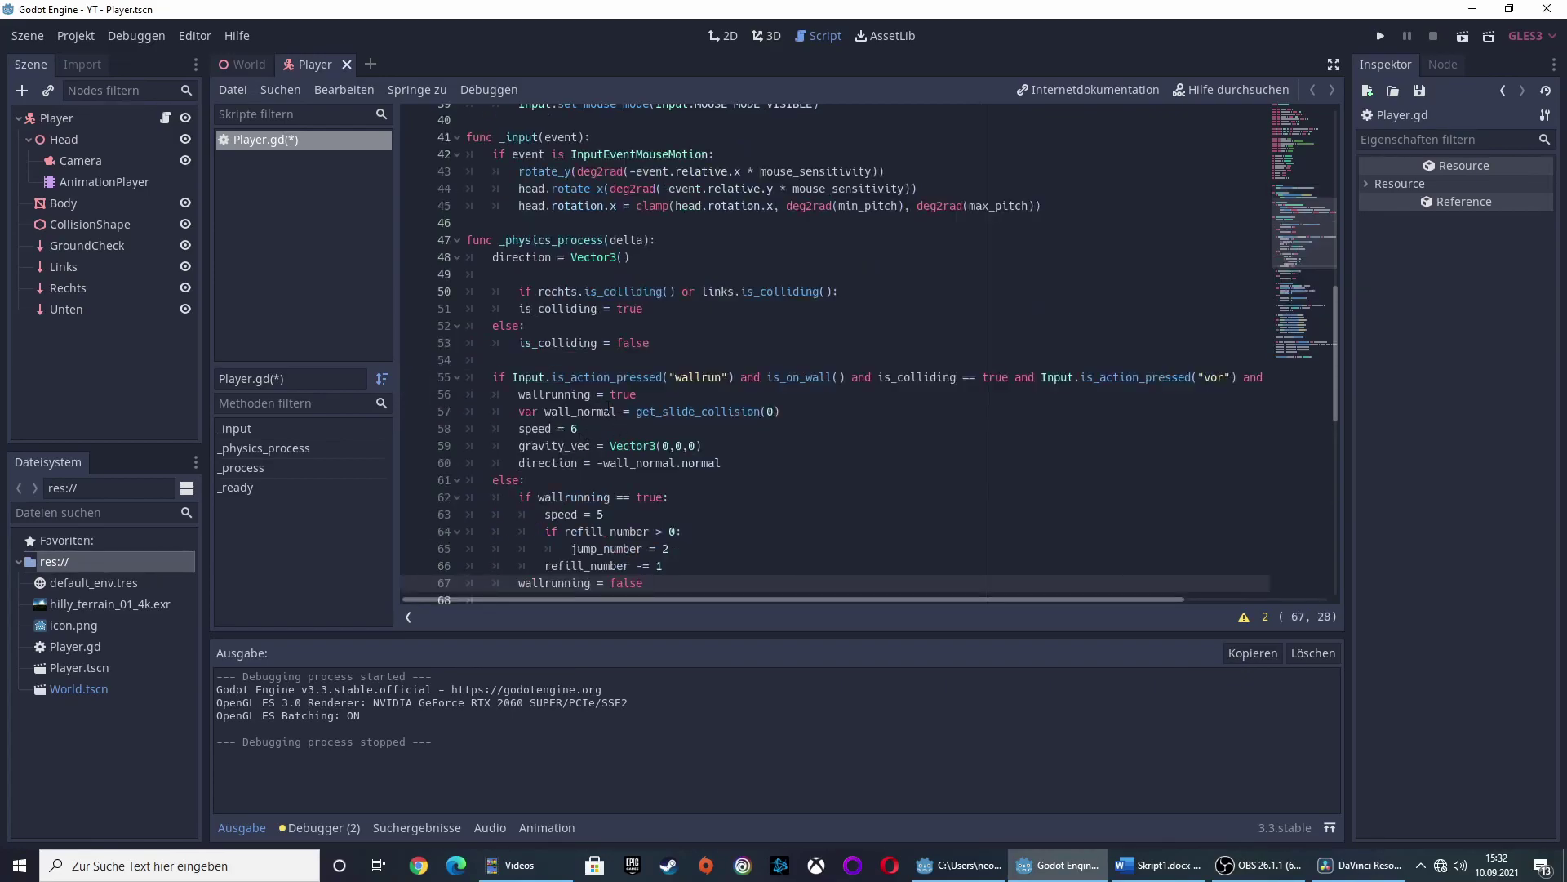
{"action": "left_click", "coordinate": [519, 292]}
{"action": "key", "text": "BackSpace"}
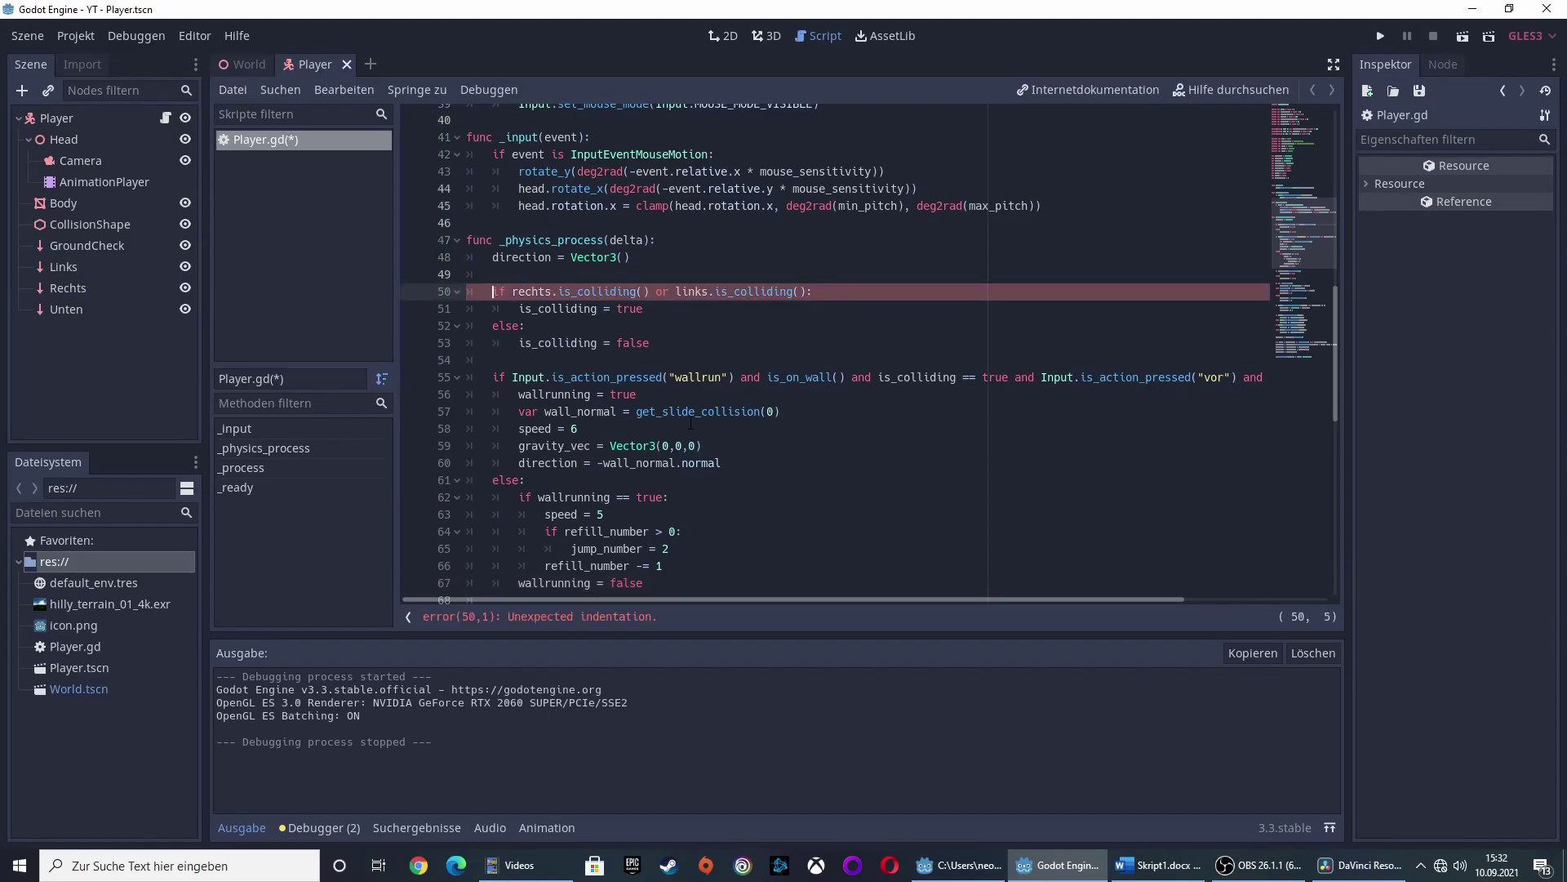
Review the pasted code: the rechts/links is_colliding checks and the wallrun condition on line 55.
{"action": "scroll", "coordinate": [696, 406], "scroll_direction": "down", "scroll_amount": 2}
{"action": "scroll", "coordinate": [695, 406], "scroll_direction": "up", "scroll_amount": 1}
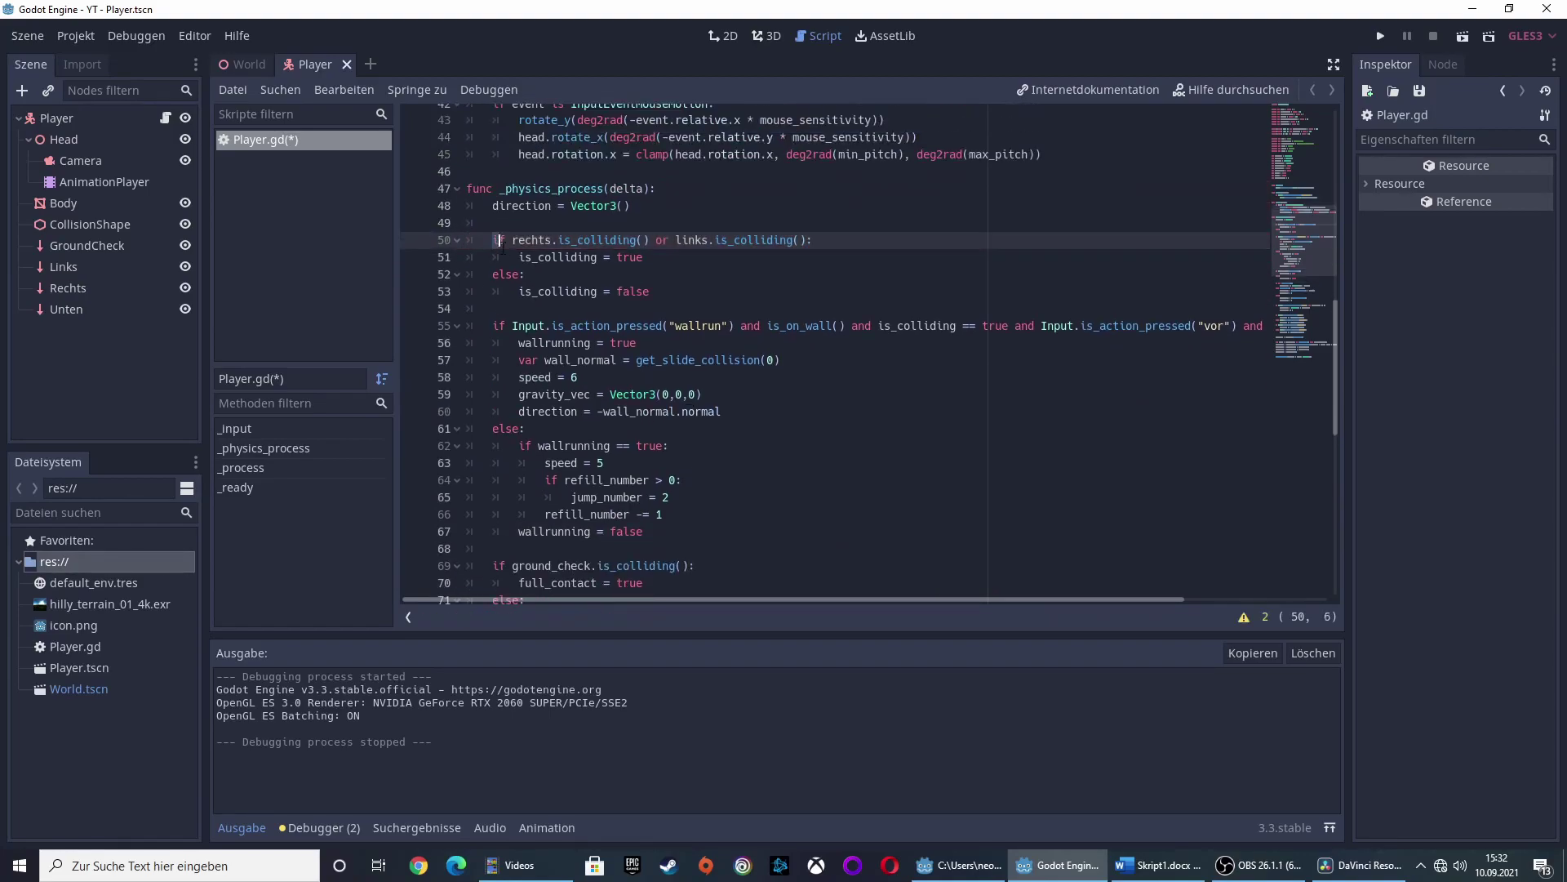
{"action": "left_click_drag", "start_coordinate": [493, 240], "coordinate": [706, 525]}
{"action": "left_click", "coordinate": [594, 257]}
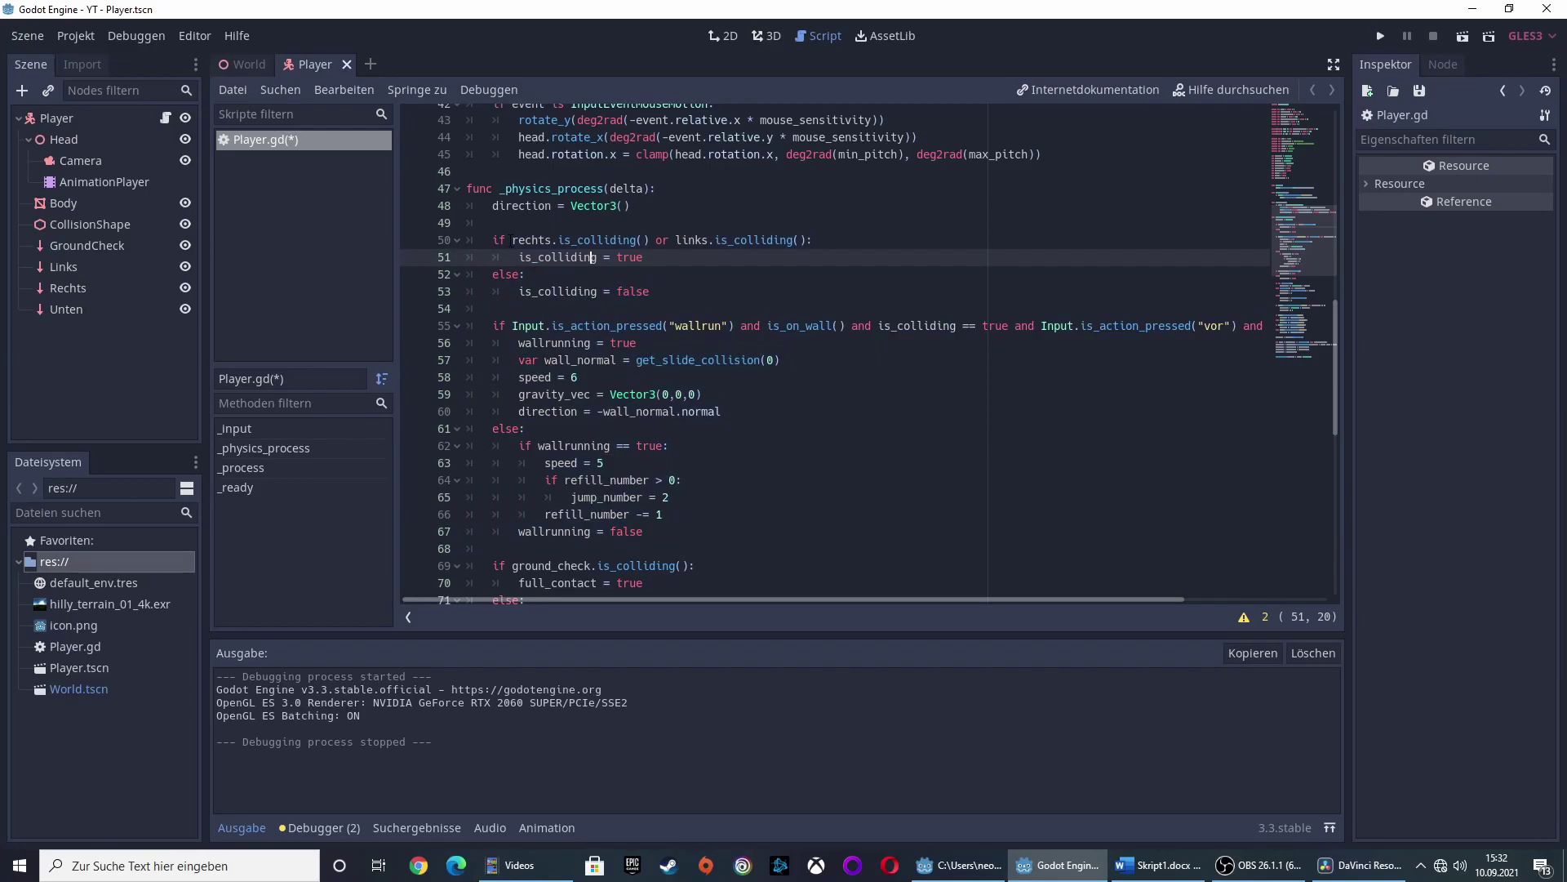
{"action": "left_click_drag", "start_coordinate": [494, 240], "coordinate": [682, 240]}
{"action": "left_click", "coordinate": [682, 240]}
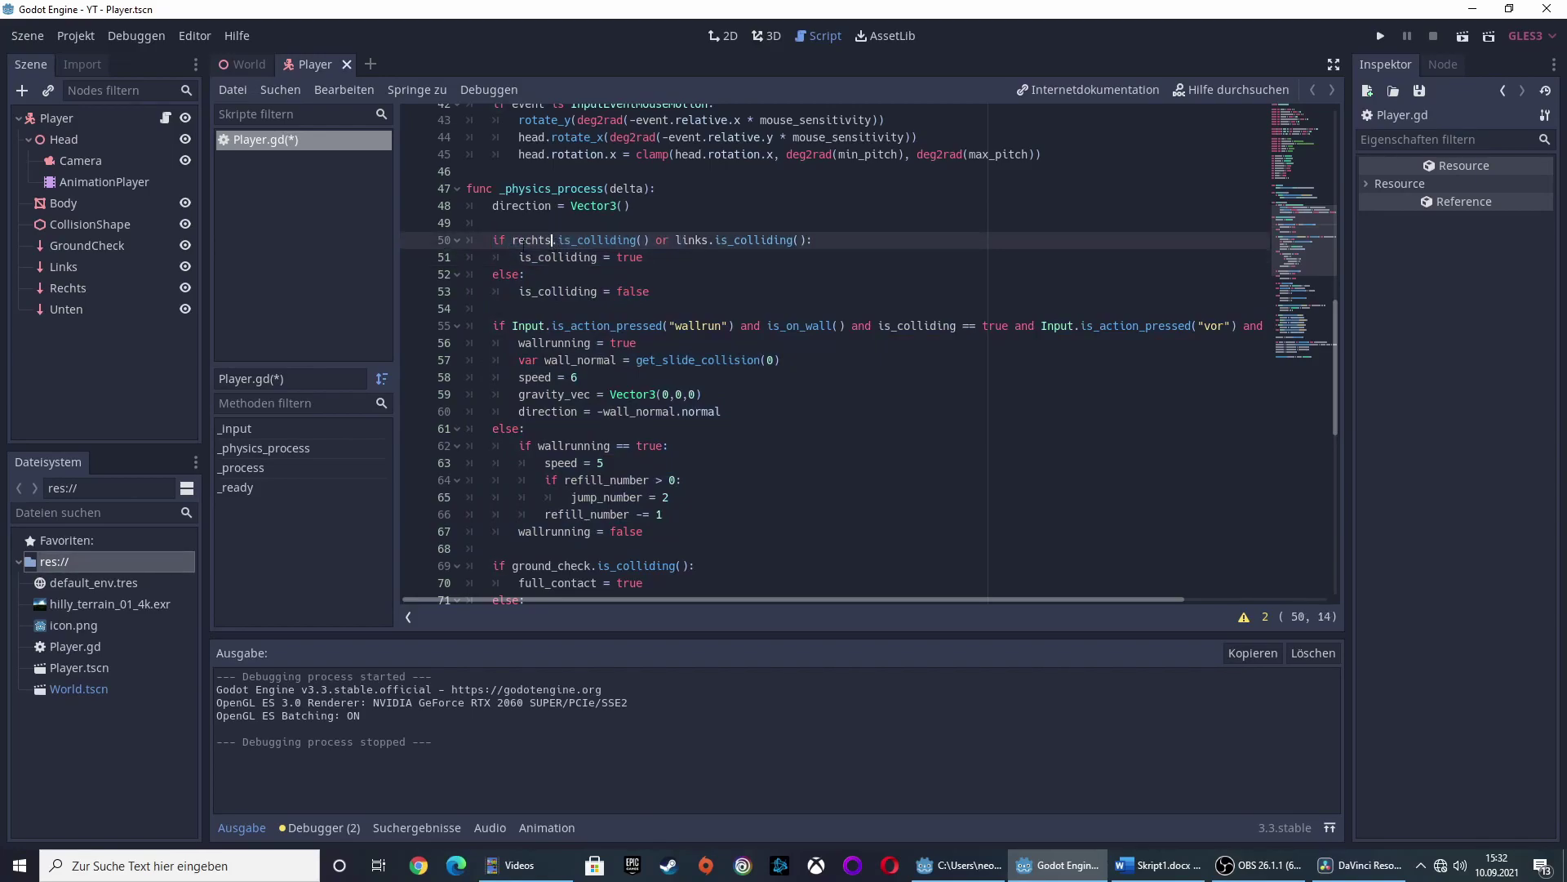
{"action": "left_click", "coordinate": [558, 240]}
{"action": "key", "text": "Right"}
{"action": "key", "text": "Right"}
{"action": "key", "text": "Right"}
{"action": "left_click_drag", "start_coordinate": [675, 240], "coordinate": [761, 240]}
{"action": "left_click", "coordinate": [710, 240]}
{"action": "triple_click", "coordinate": [712, 254]}
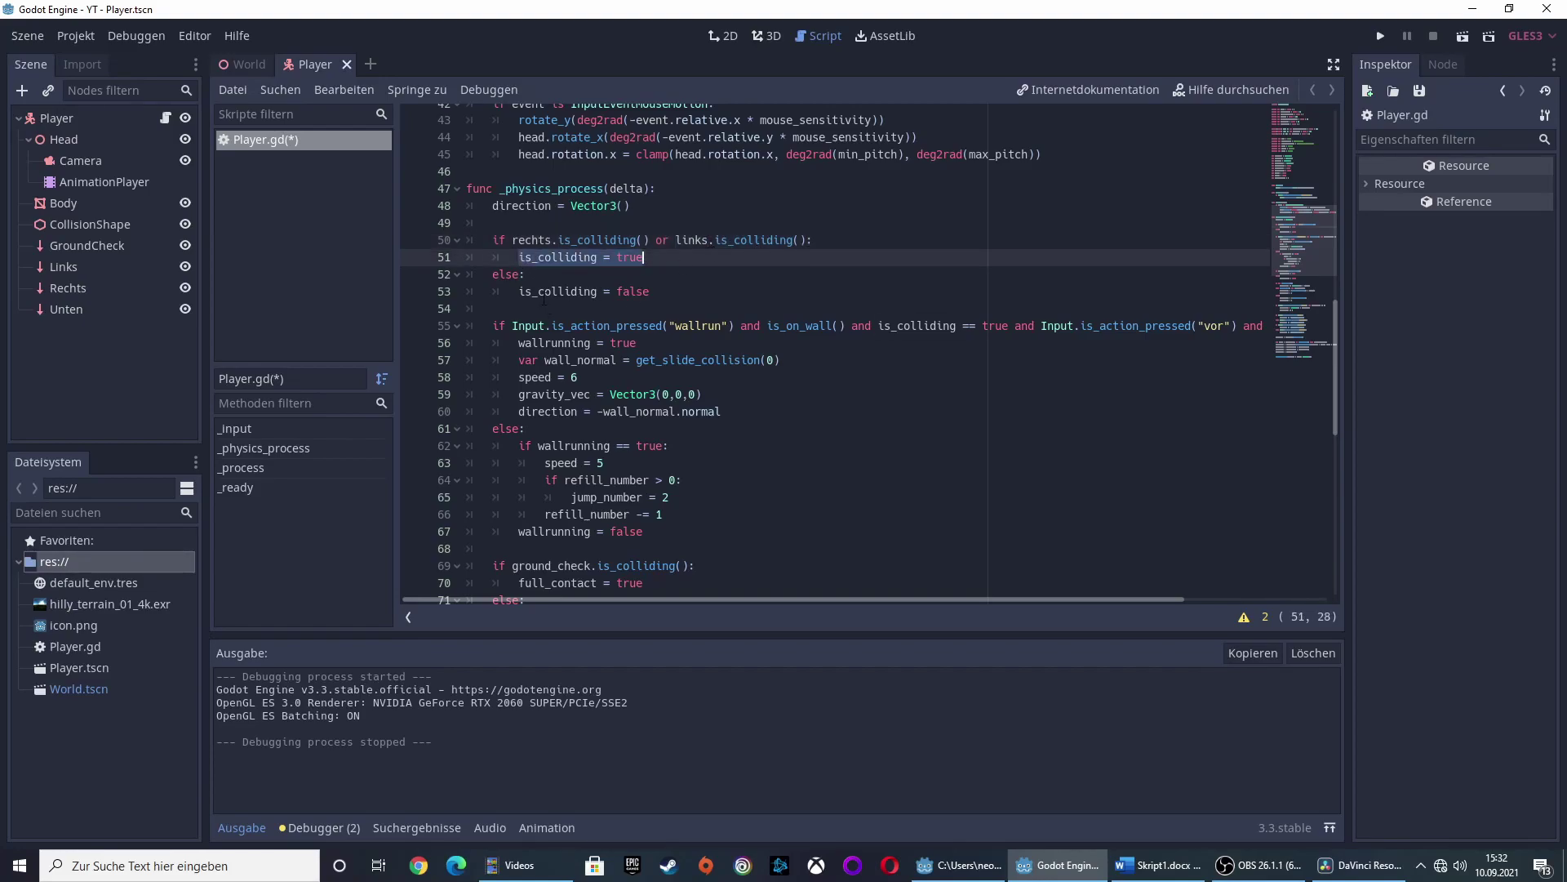
{"action": "left_click", "coordinate": [540, 295]}
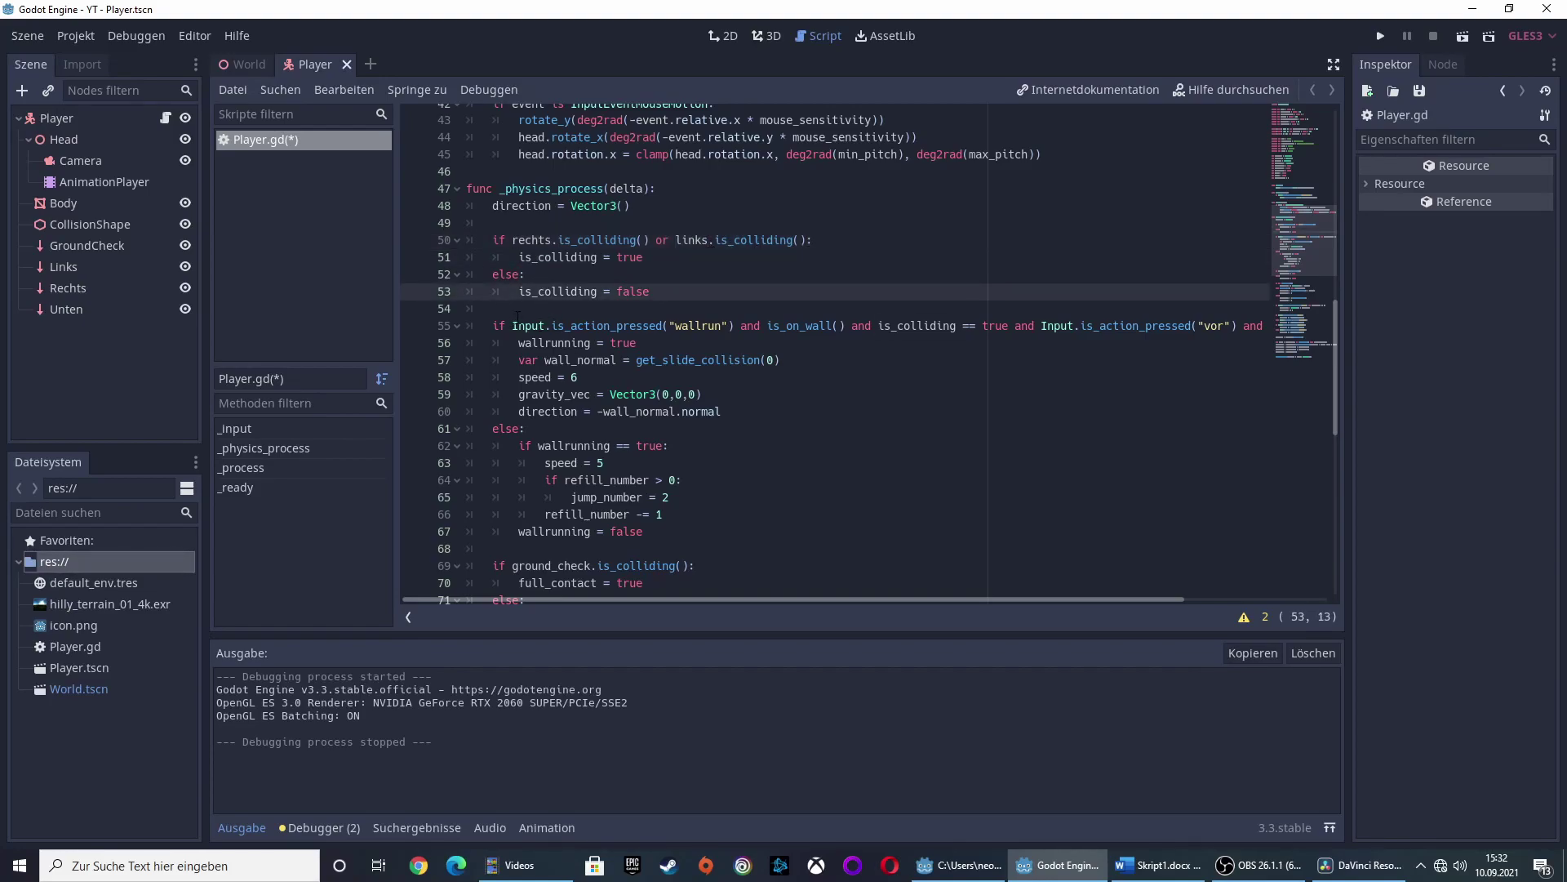
{"action": "left_click_drag", "start_coordinate": [493, 326], "coordinate": [1069, 327]}
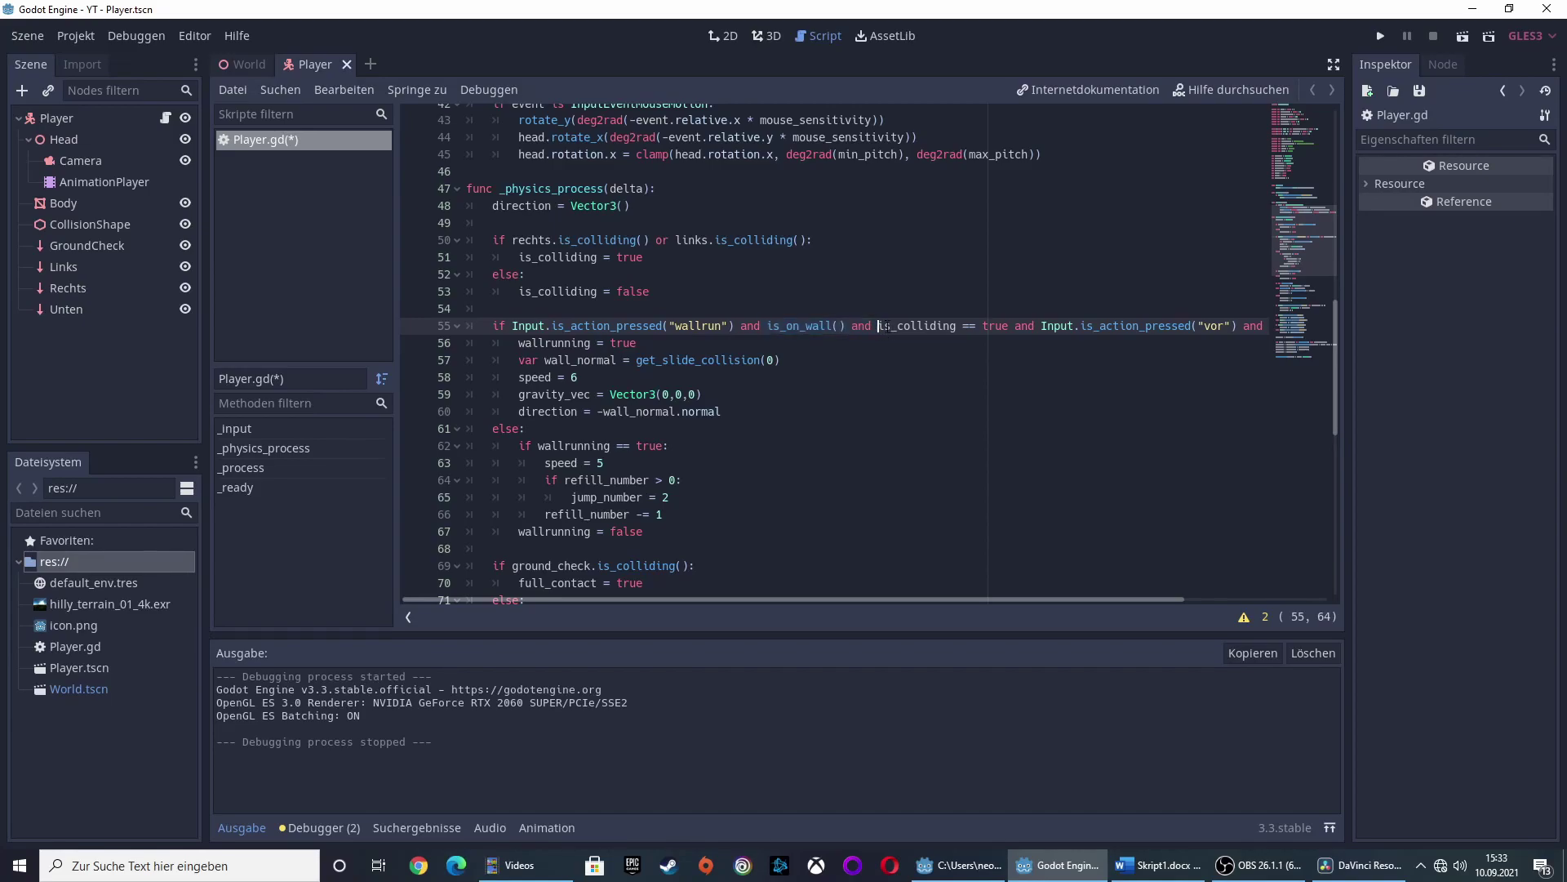
{"action": "key", "text": "Down"}
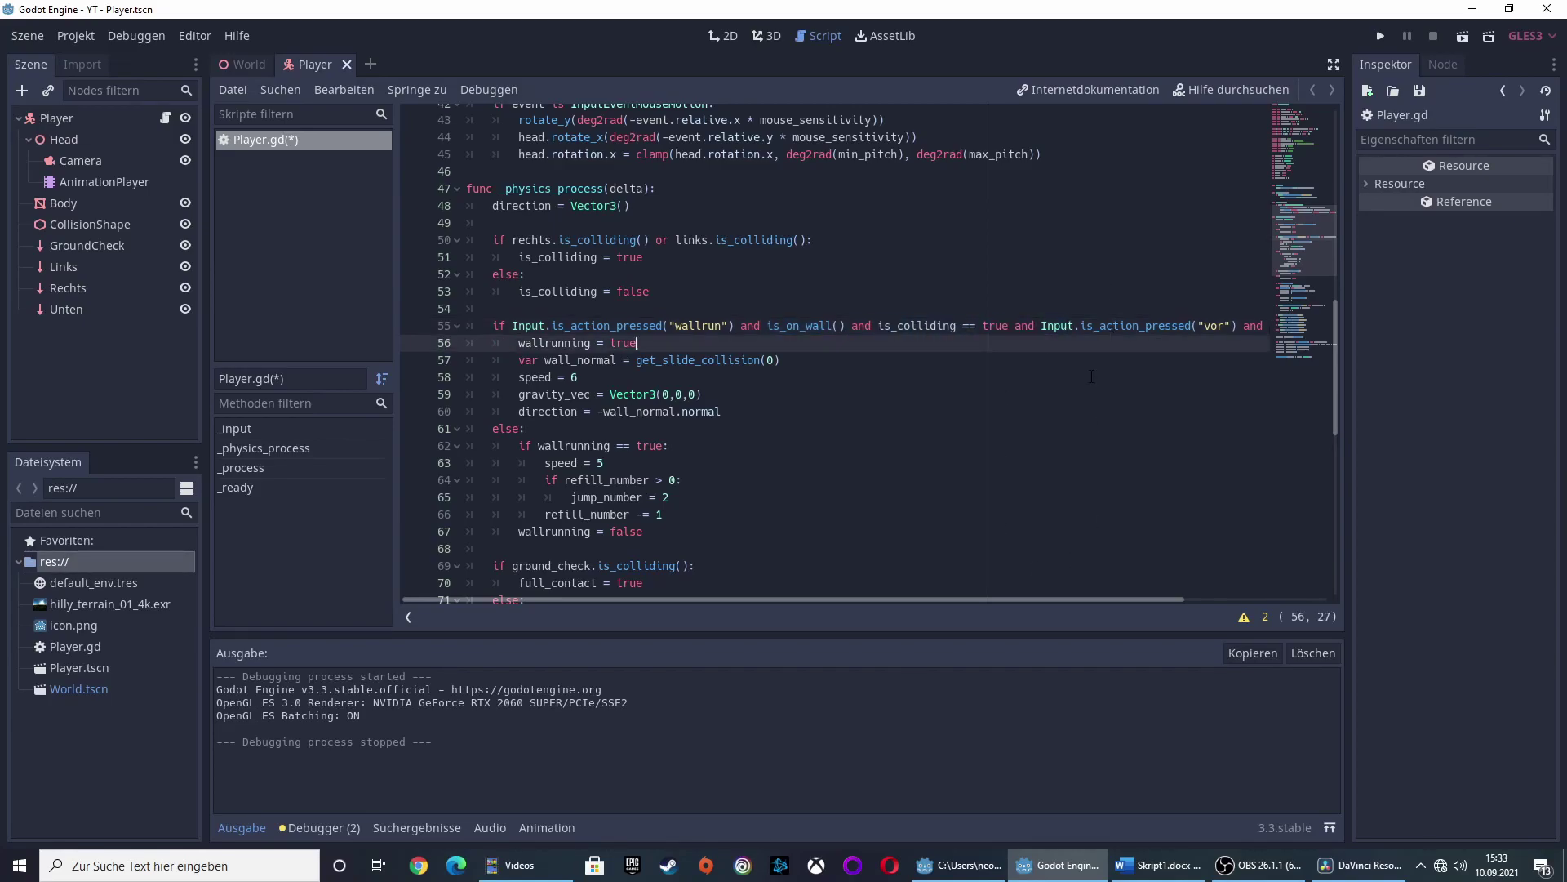
{"action": "left_click_drag", "start_coordinate": [931, 599], "coordinate": [1076, 596]}
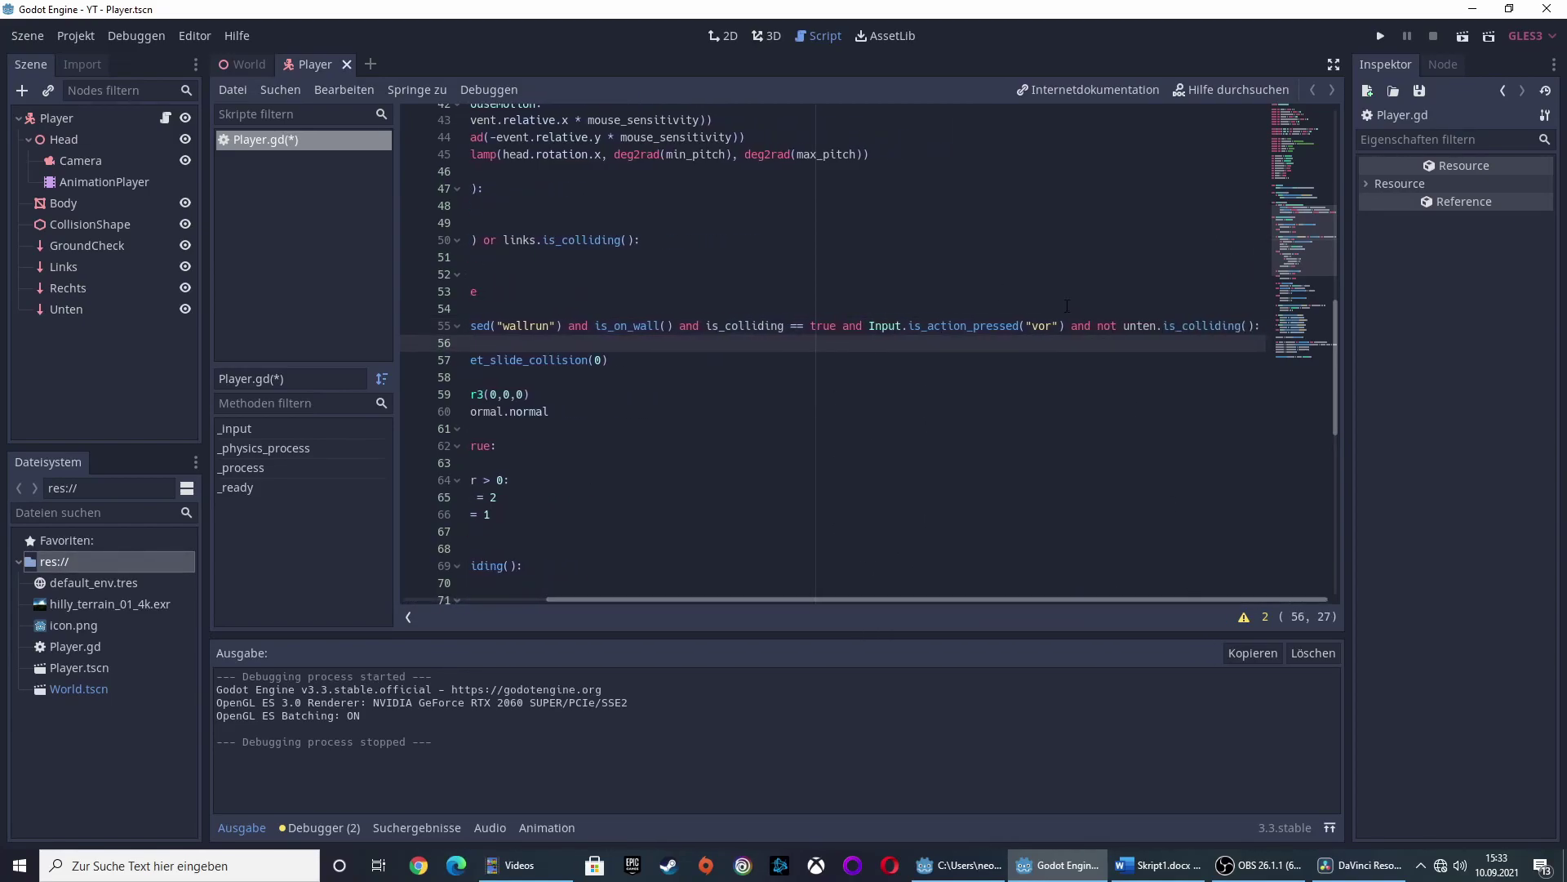
{"action": "left_click_drag", "start_coordinate": [1071, 326], "coordinate": [1261, 326]}
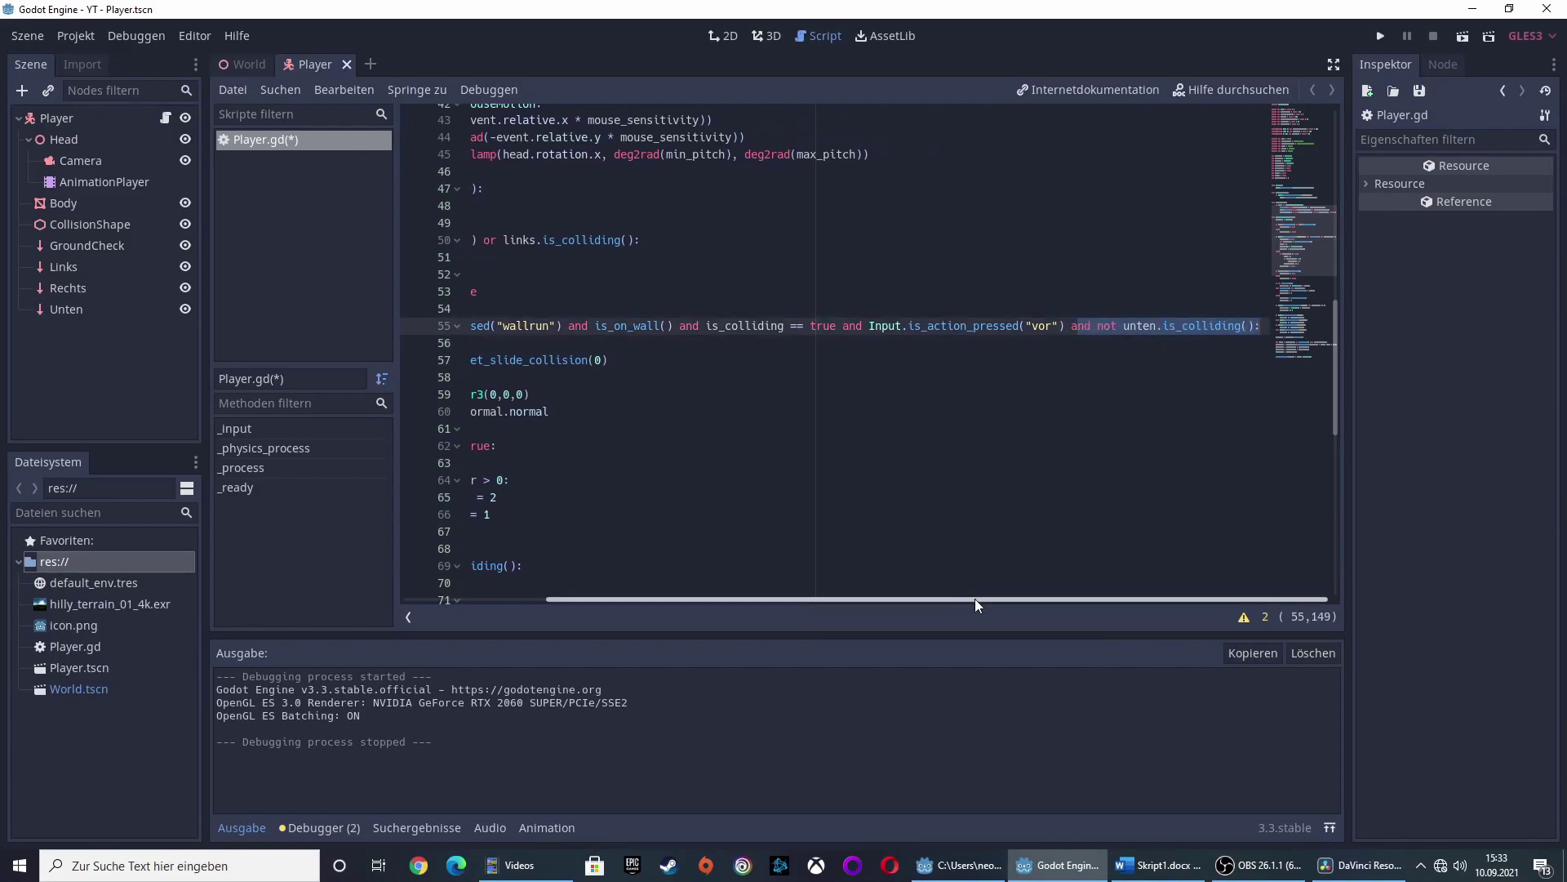
{"action": "left_click_drag", "start_coordinate": [974, 600], "coordinate": [953, 601]}
{"action": "left_click", "coordinate": [877, 326]}
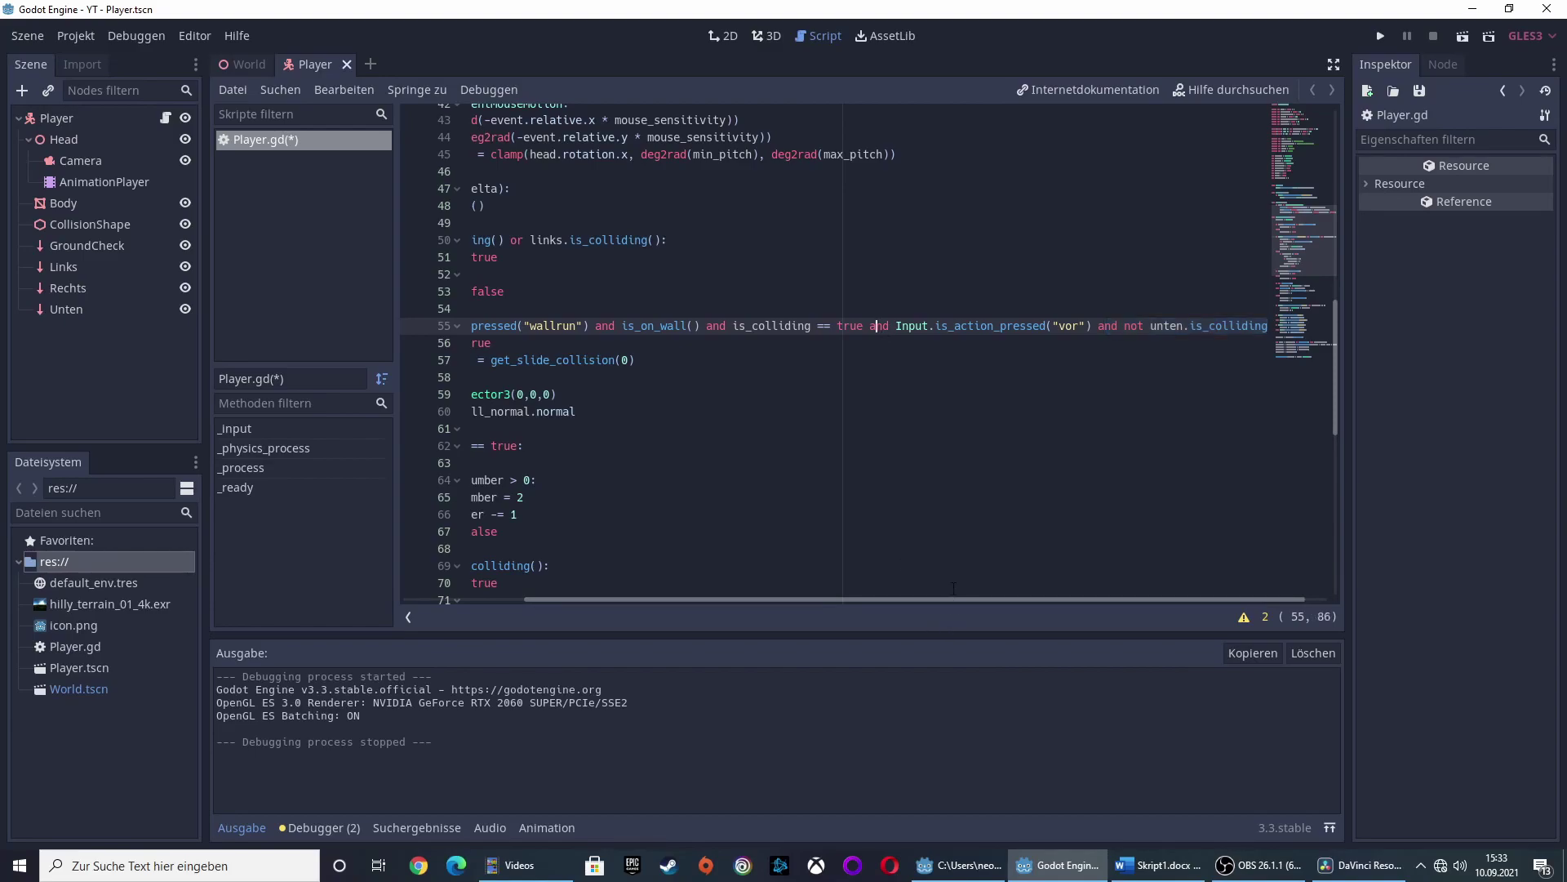
{"action": "left_click_drag", "start_coordinate": [957, 598], "coordinate": [889, 582]}
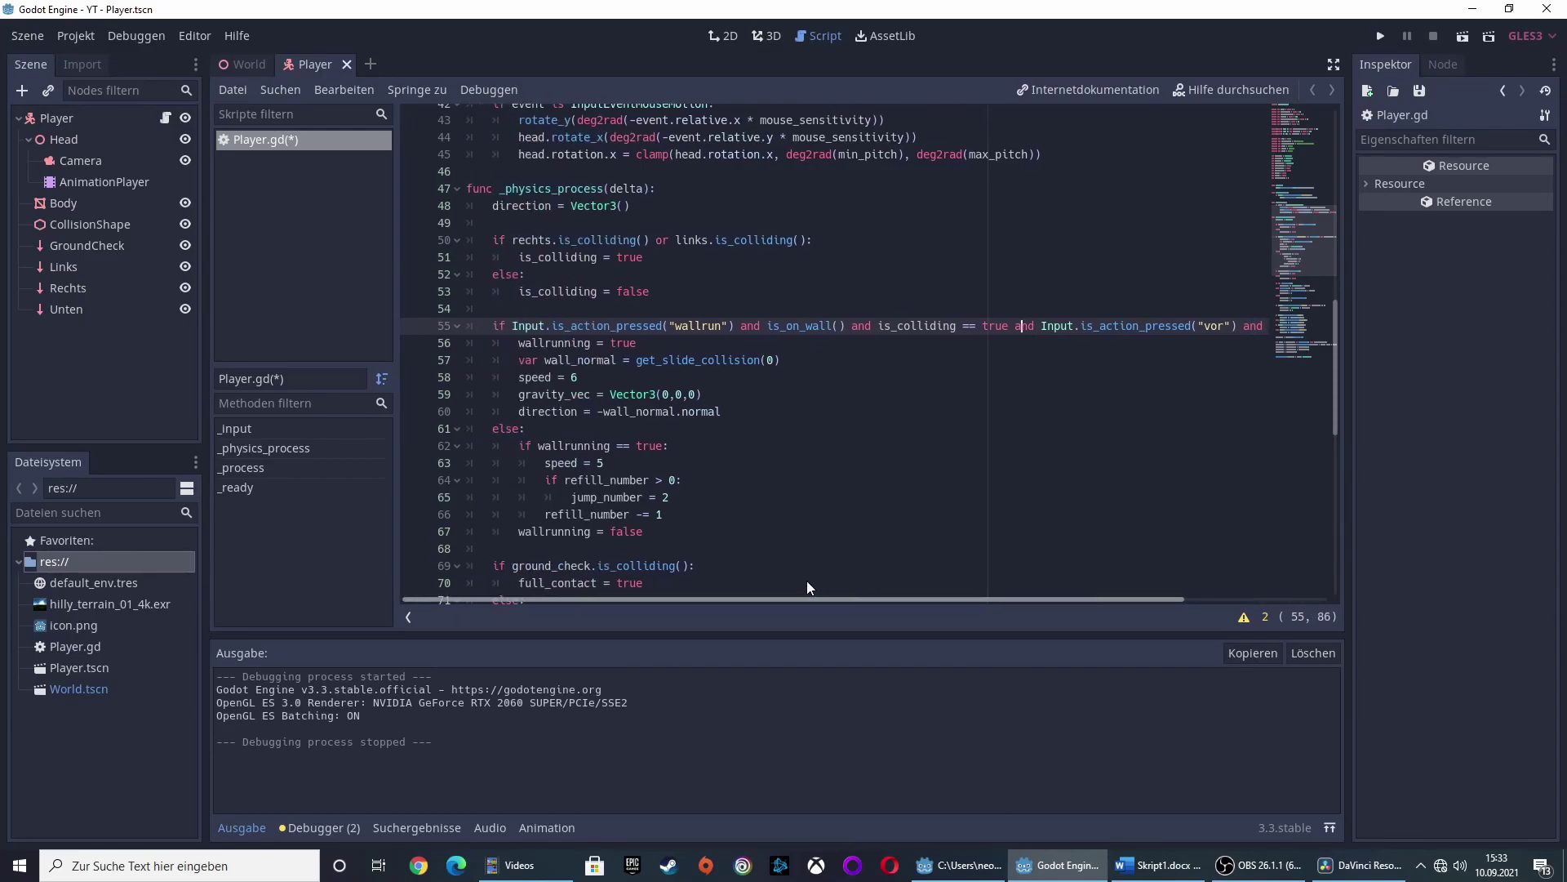
{"action": "left_click", "coordinate": [520, 343]}
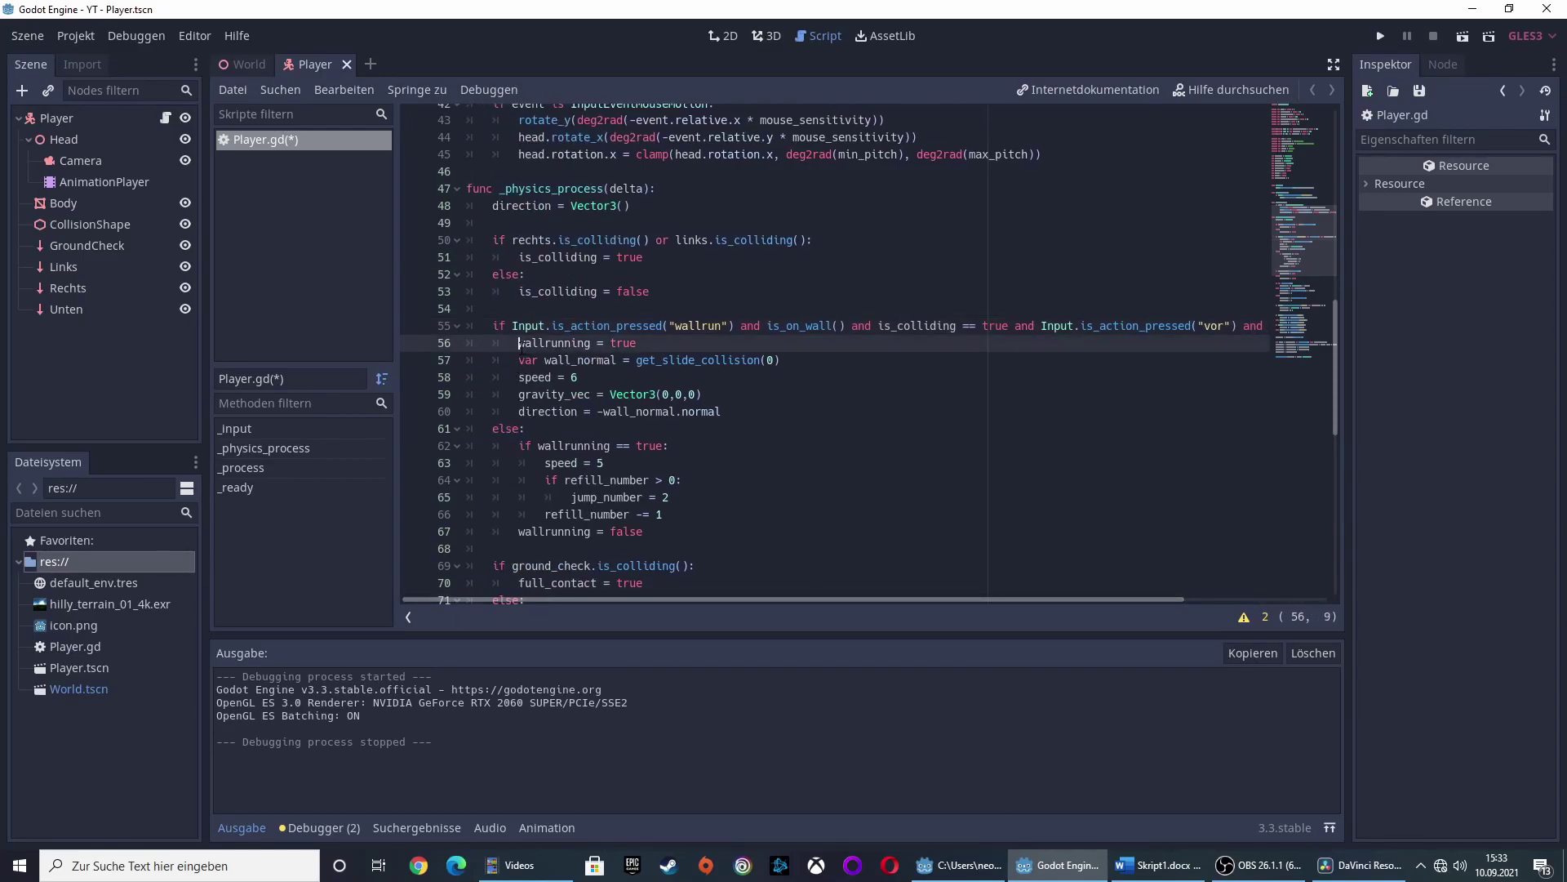
{"action": "left_click", "coordinate": [706, 347], "text": "shift"}
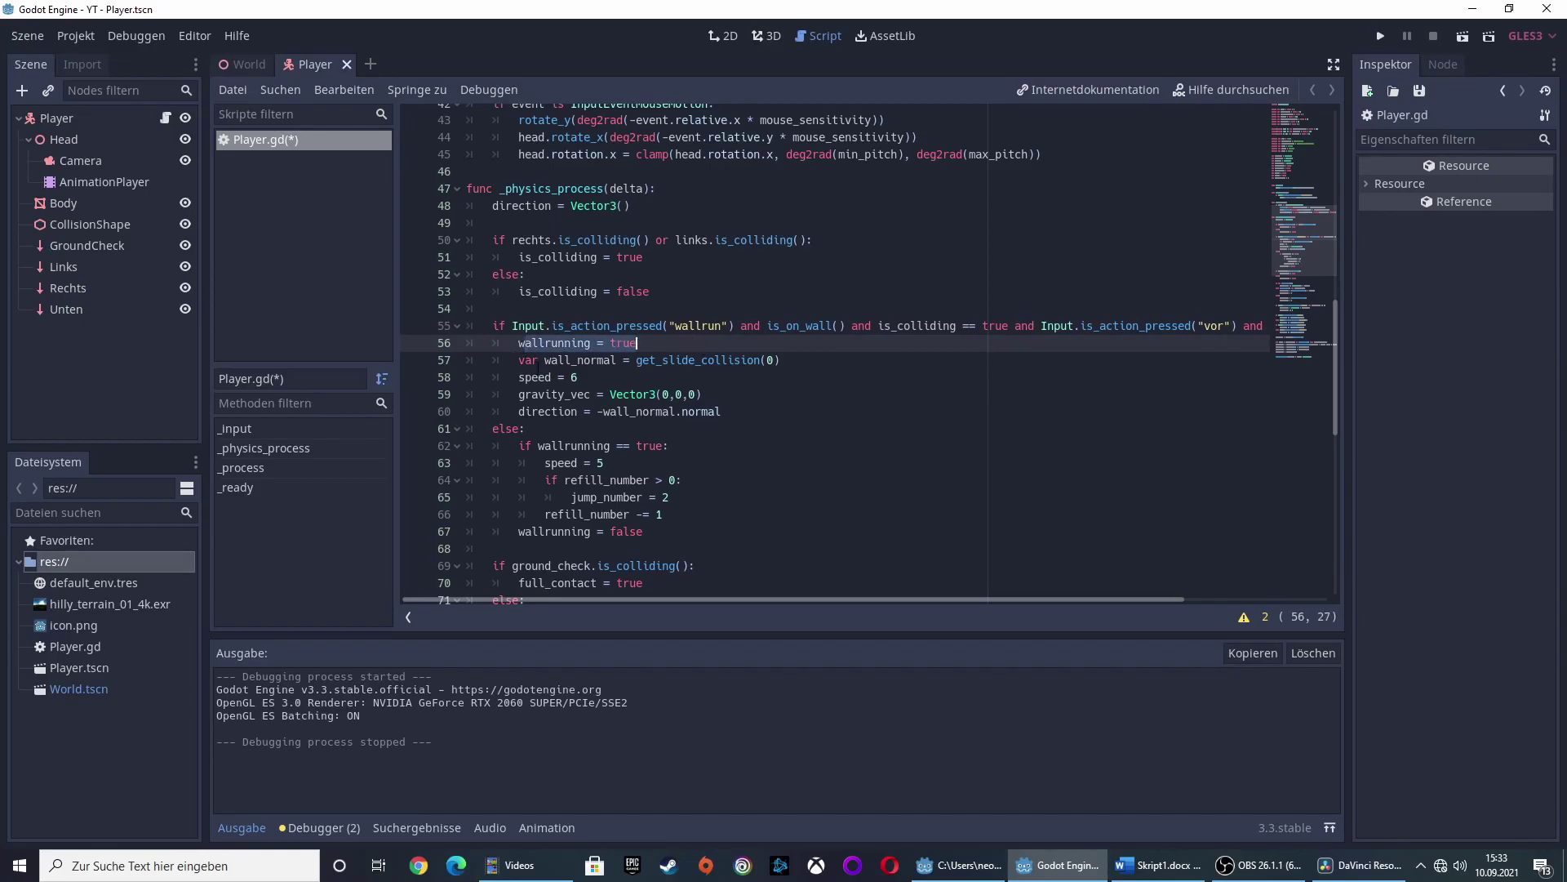
{"action": "left_click_drag", "start_coordinate": [519, 360], "coordinate": [781, 365]}
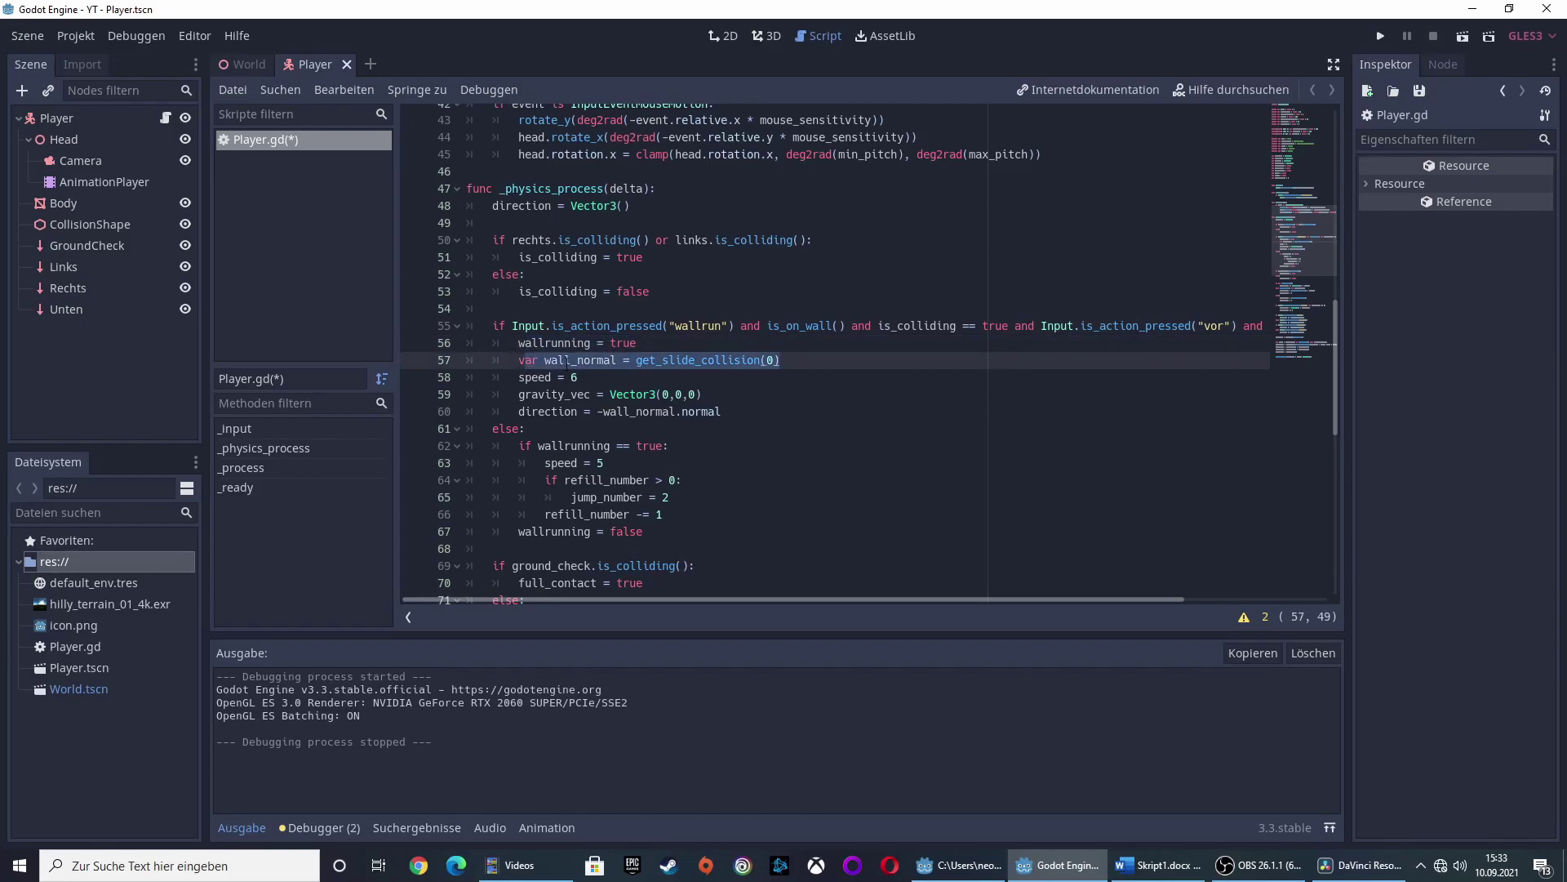
{"action": "left_click", "coordinate": [564, 361]}
{"action": "left_click_drag", "start_coordinate": [520, 377], "coordinate": [604, 376]}
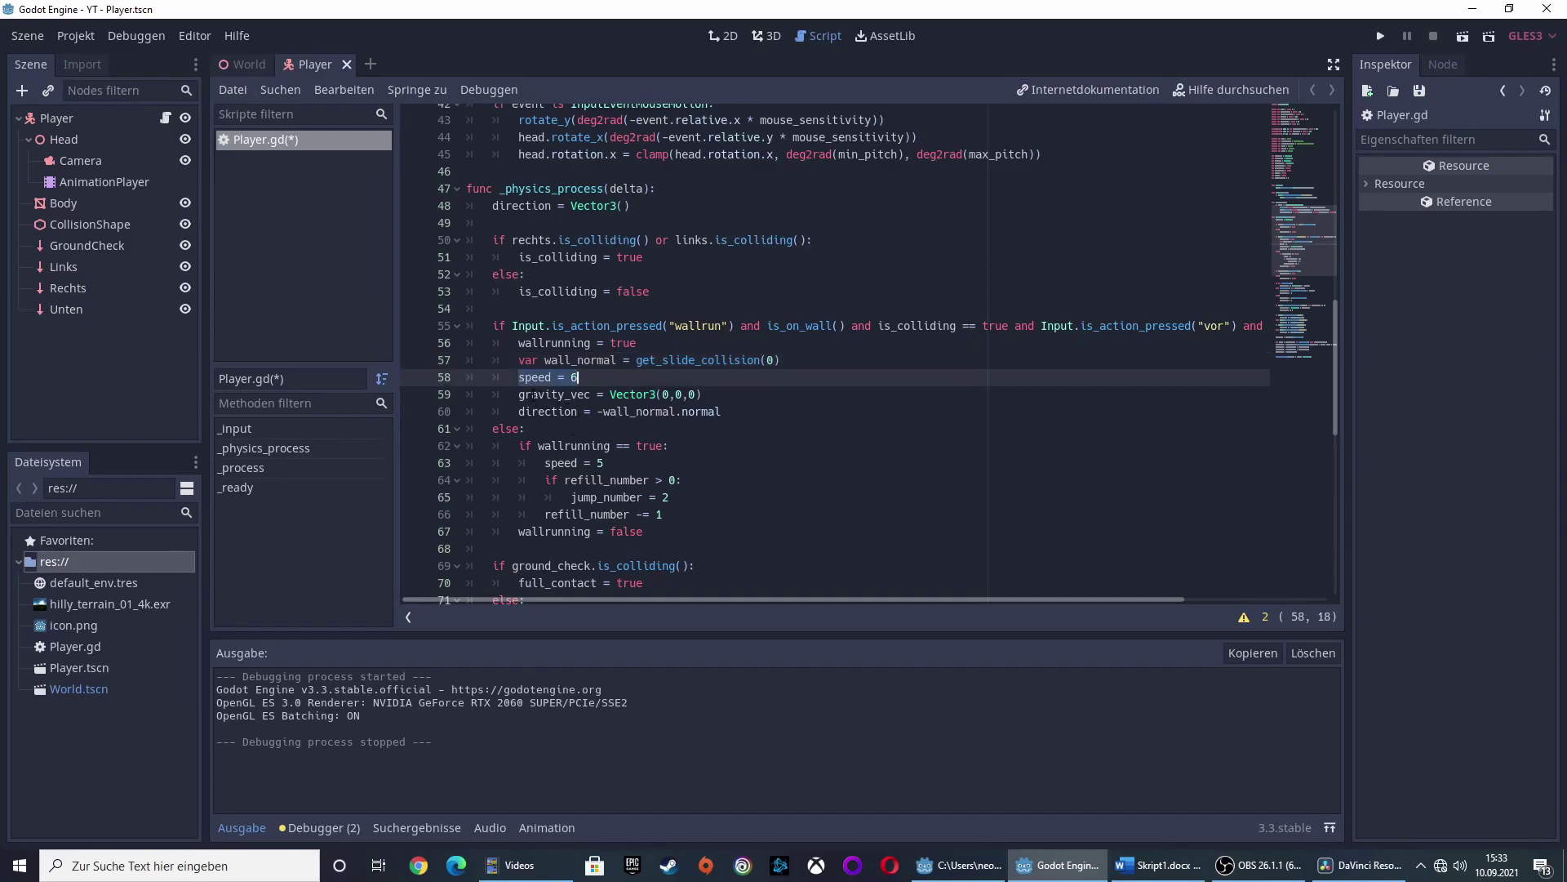
{"action": "left_click_drag", "start_coordinate": [519, 395], "coordinate": [702, 394]}
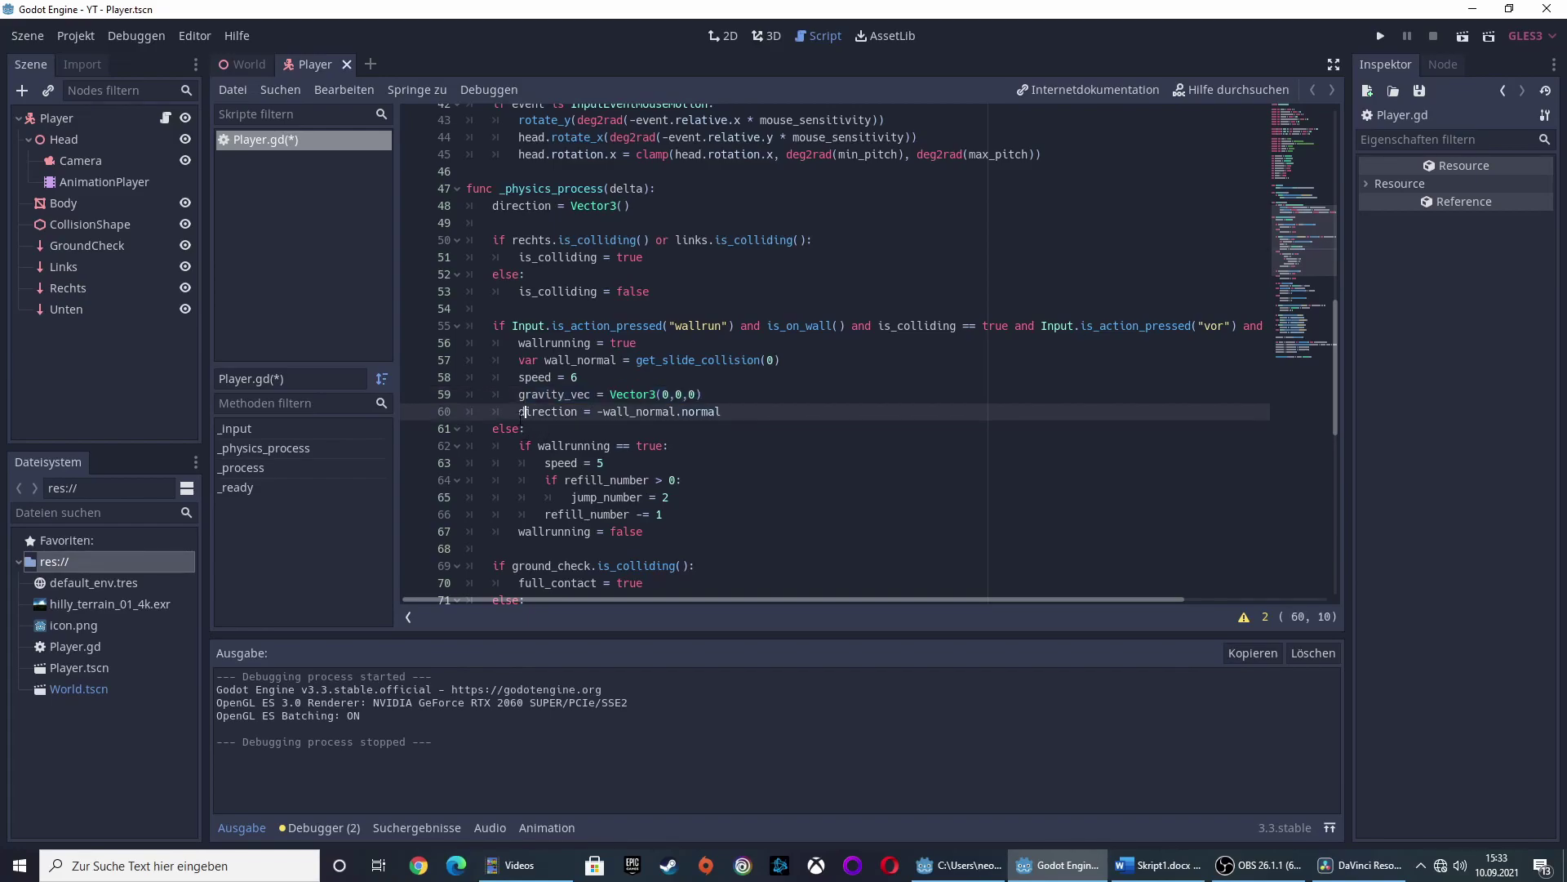
{"action": "left_click_drag", "start_coordinate": [519, 412], "coordinate": [723, 411]}
{"action": "left_click", "coordinate": [752, 417]}
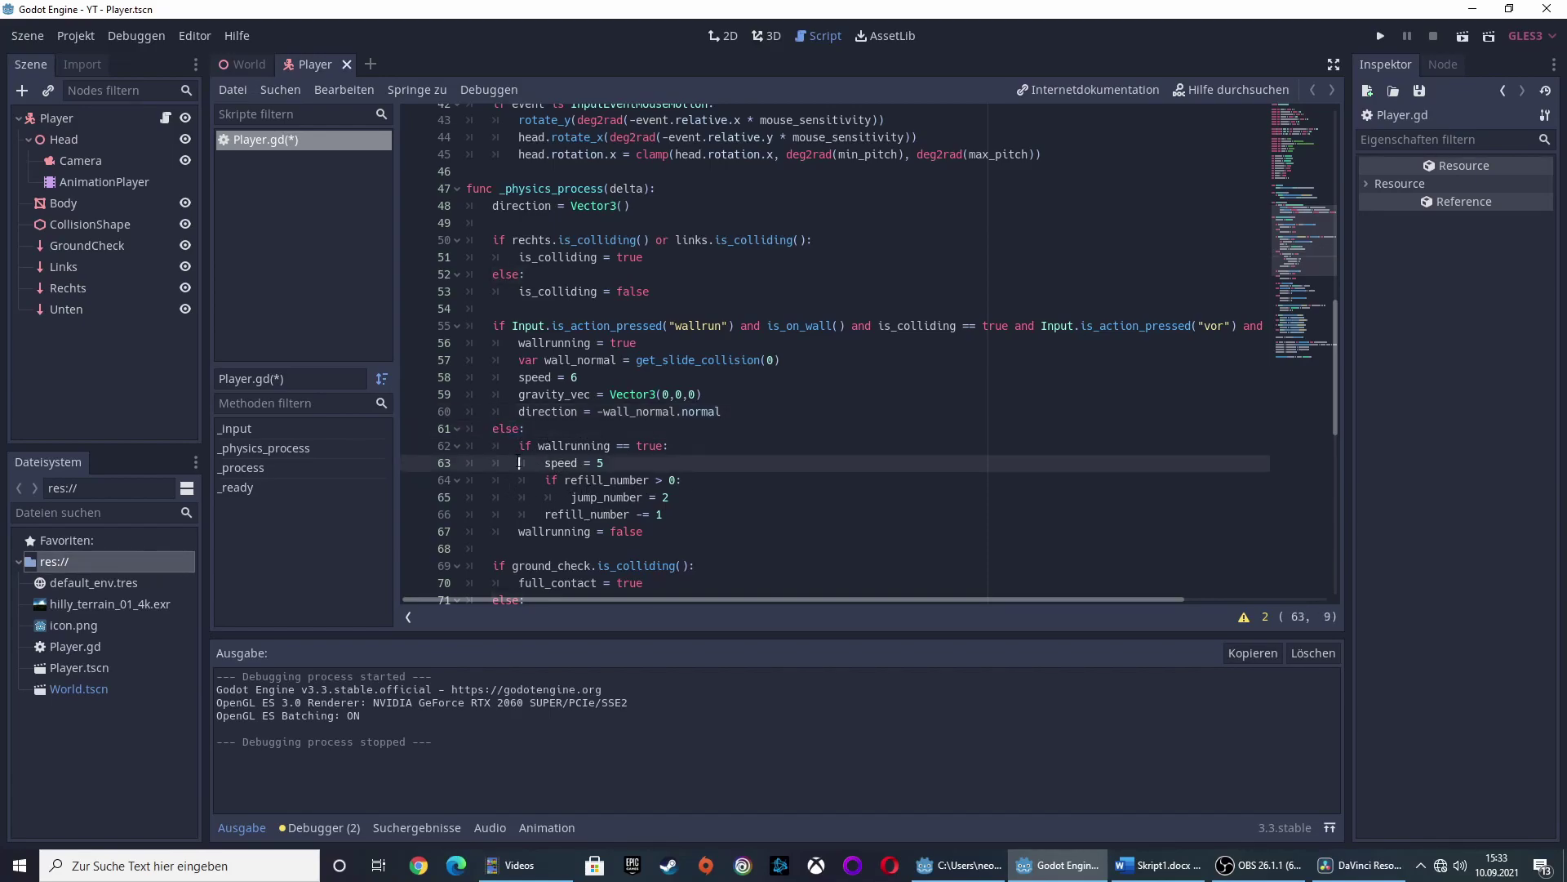
{"action": "left_click_drag", "start_coordinate": [519, 445], "coordinate": [670, 446]}
{"action": "left_click", "coordinate": [545, 463]}
{"action": "key", "text": "shift+End"}
{"action": "key", "text": "Down"}
{"action": "key", "text": "Home"}
{"action": "key", "text": "shift+End"}
{"action": "key", "text": "Down"}
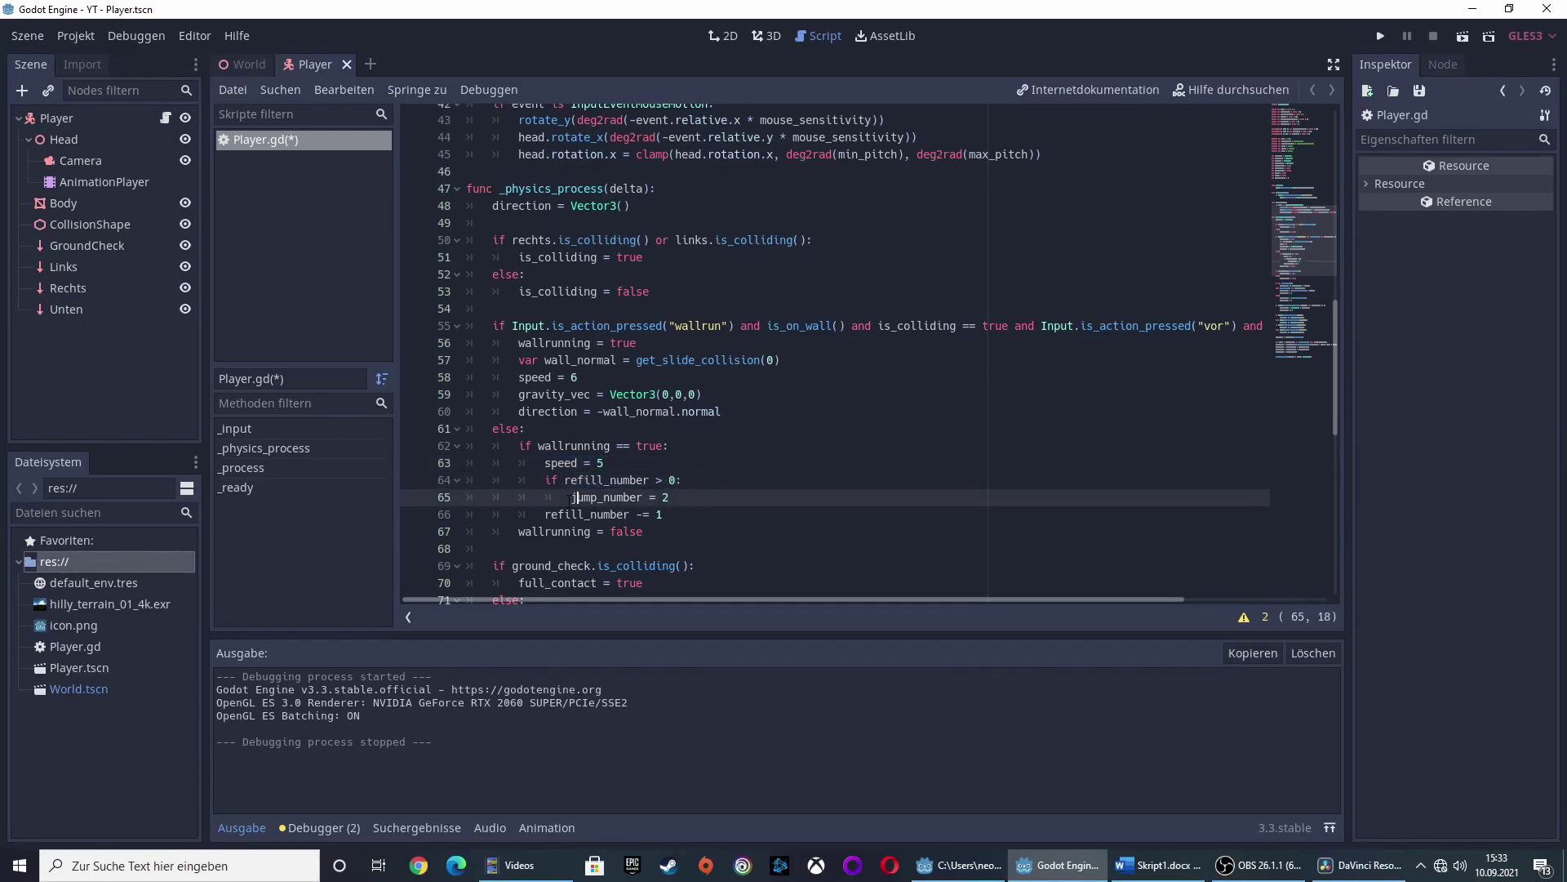
{"action": "key", "text": "Home"}
{"action": "key", "text": "shift+End"}
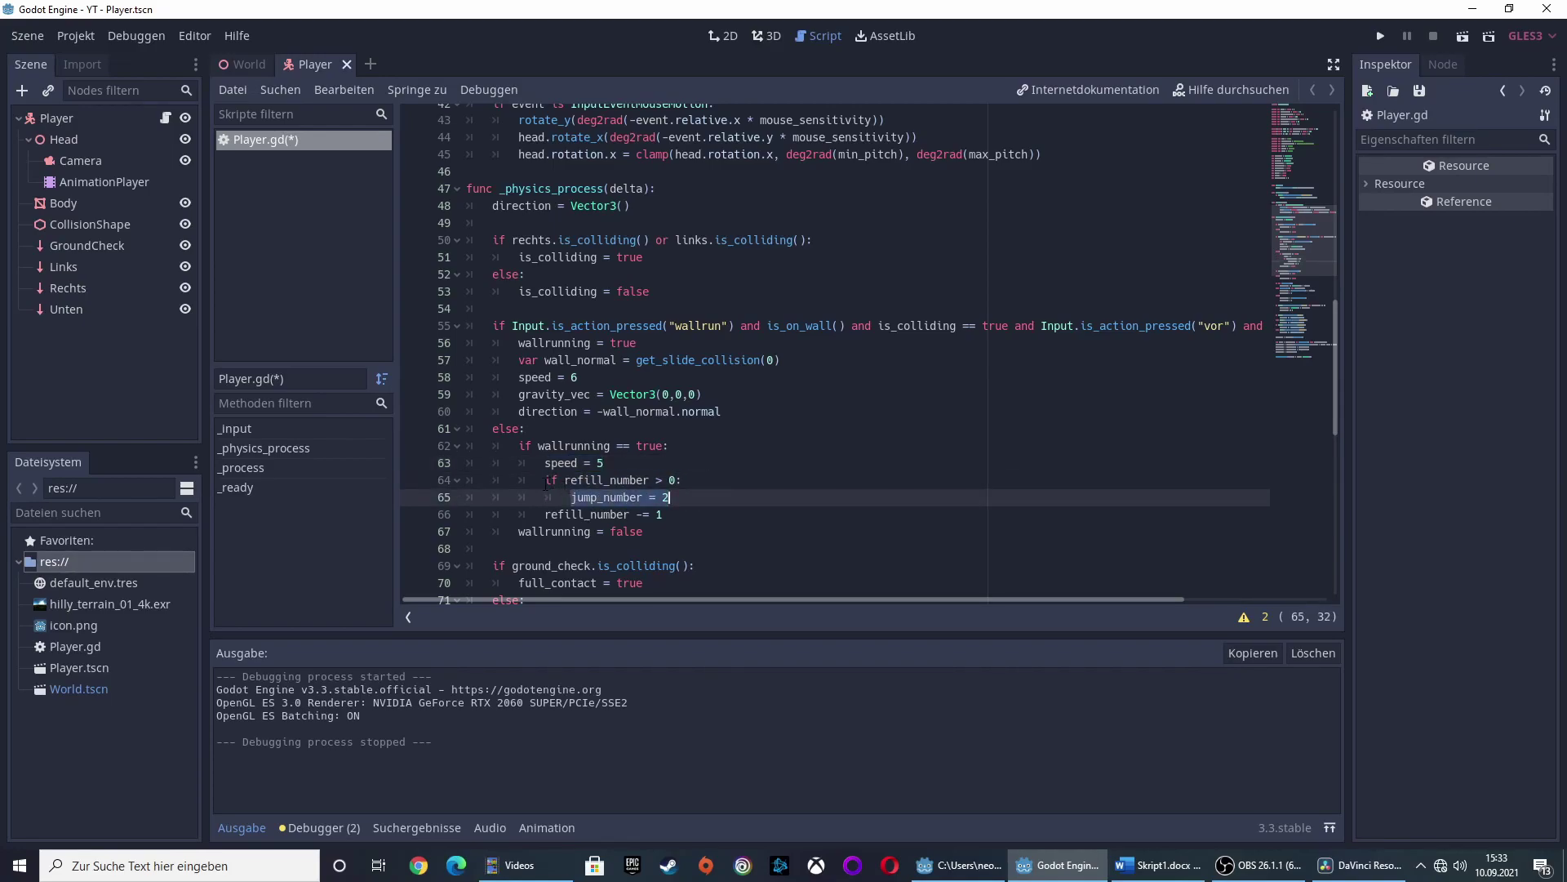
{"action": "key", "text": "Up"}
{"action": "key", "text": "Home"}
{"action": "key", "text": "shift+End"}
{"action": "key", "text": "Down"}
{"action": "key", "text": "Home"}
{"action": "key", "text": "shift+End"}
{"action": "key", "text": "Up"}
{"action": "key", "text": "Home"}
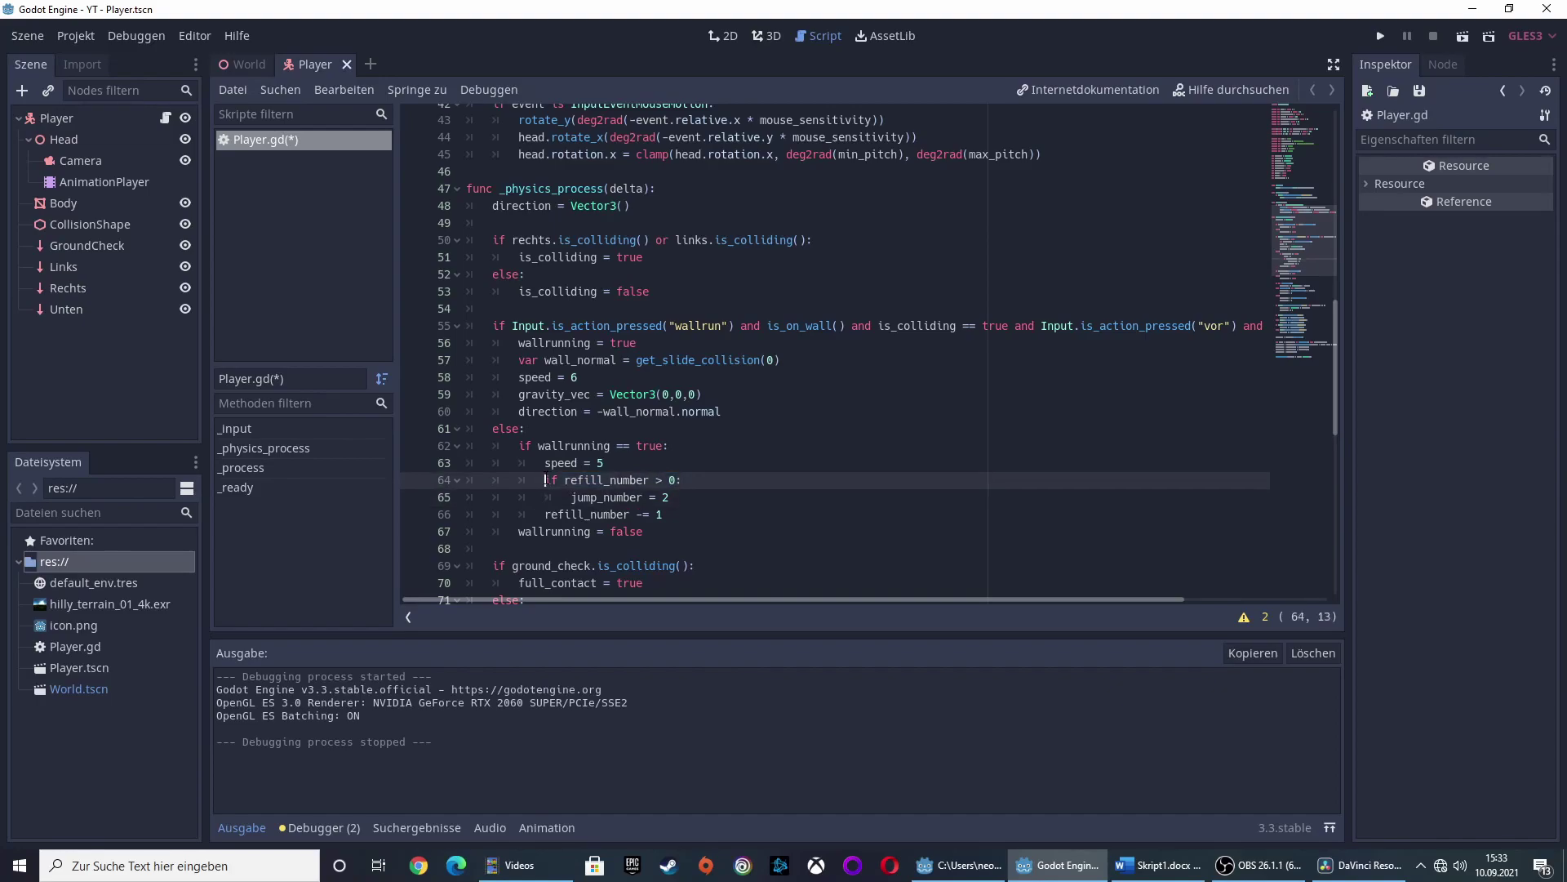
{"action": "left_click_drag", "start_coordinate": [546, 480], "coordinate": [703, 483]}
{"action": "left_click", "coordinate": [592, 497]}
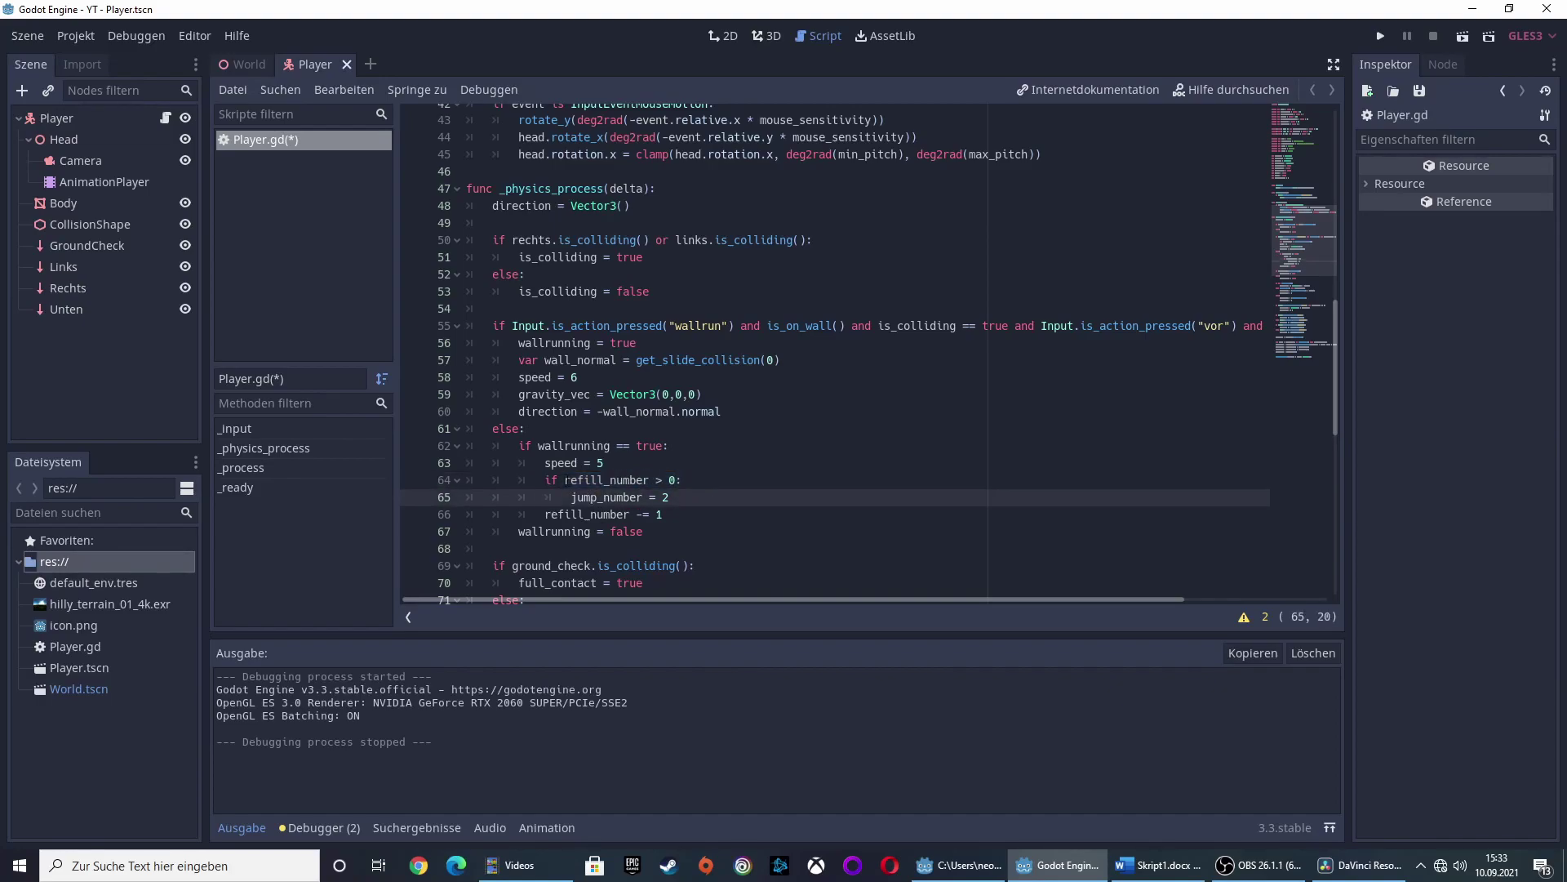
Look over Player.gd, including the refill_number = 3 declaration, then run the project.
{"action": "scroll", "coordinate": [657, 498], "scroll_direction": "up", "scroll_amount": 15}
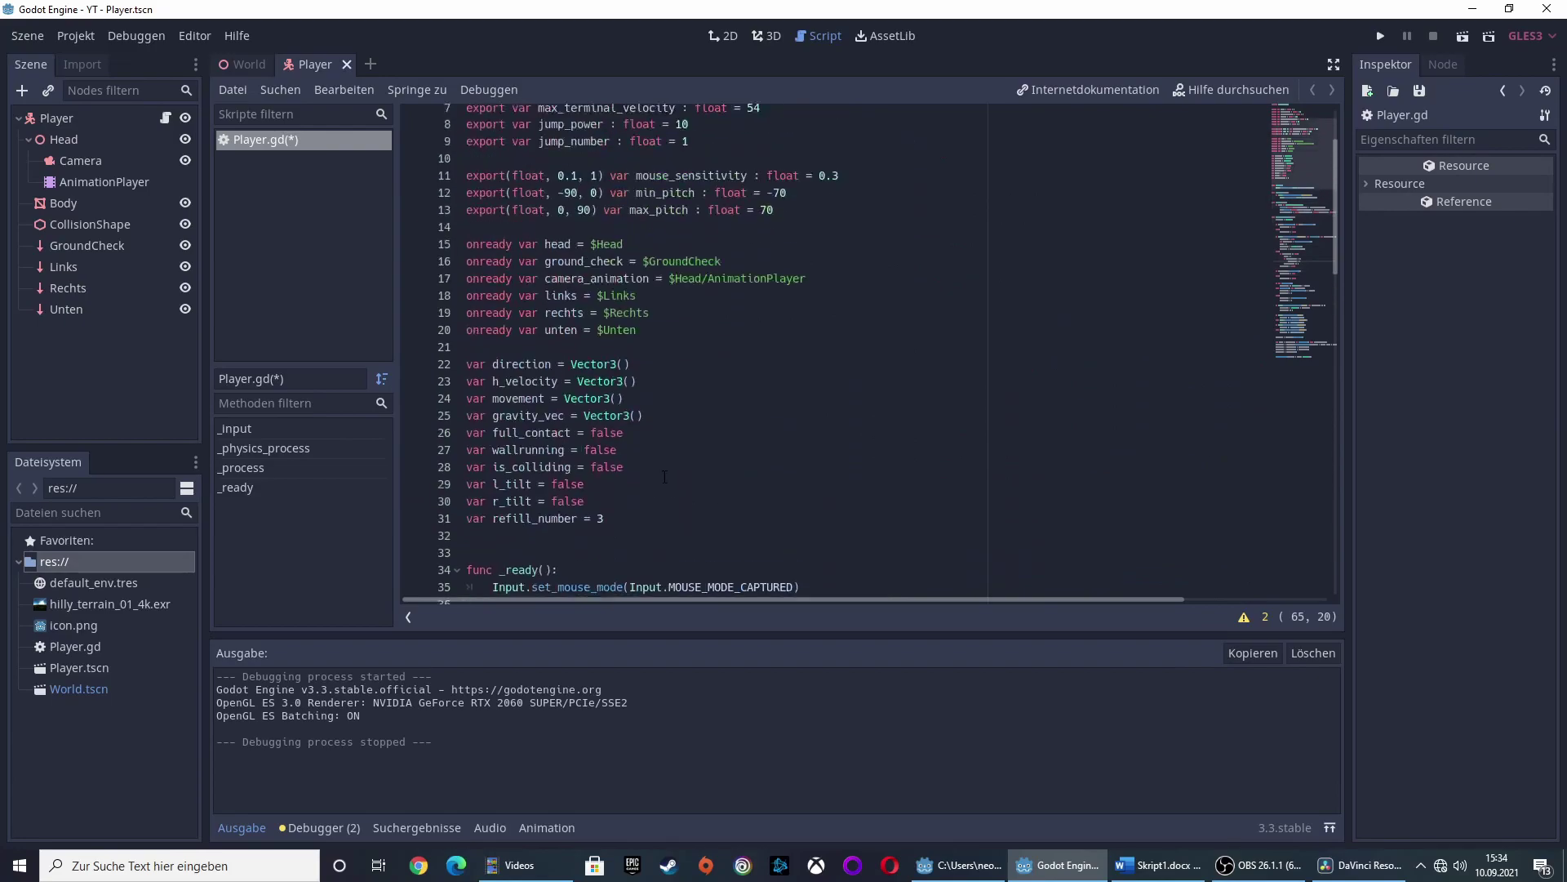
{"action": "scroll", "coordinate": [516, 496], "scroll_direction": "down", "scroll_amount": 3}
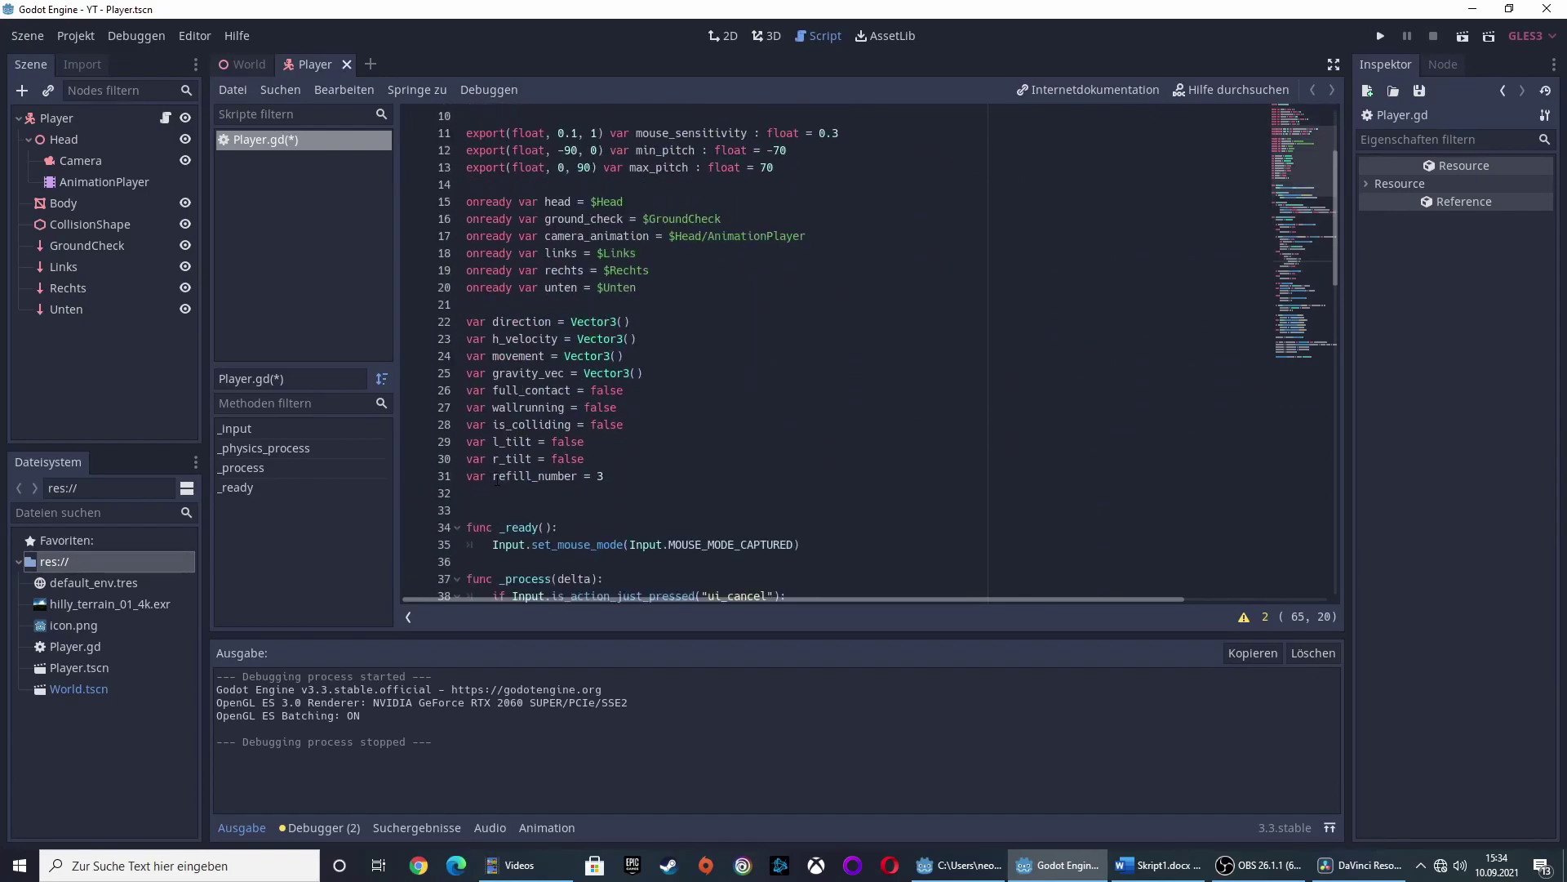
{"action": "left_click_drag", "start_coordinate": [497, 478], "coordinate": [604, 477]}
{"action": "left_click", "coordinate": [647, 477]}
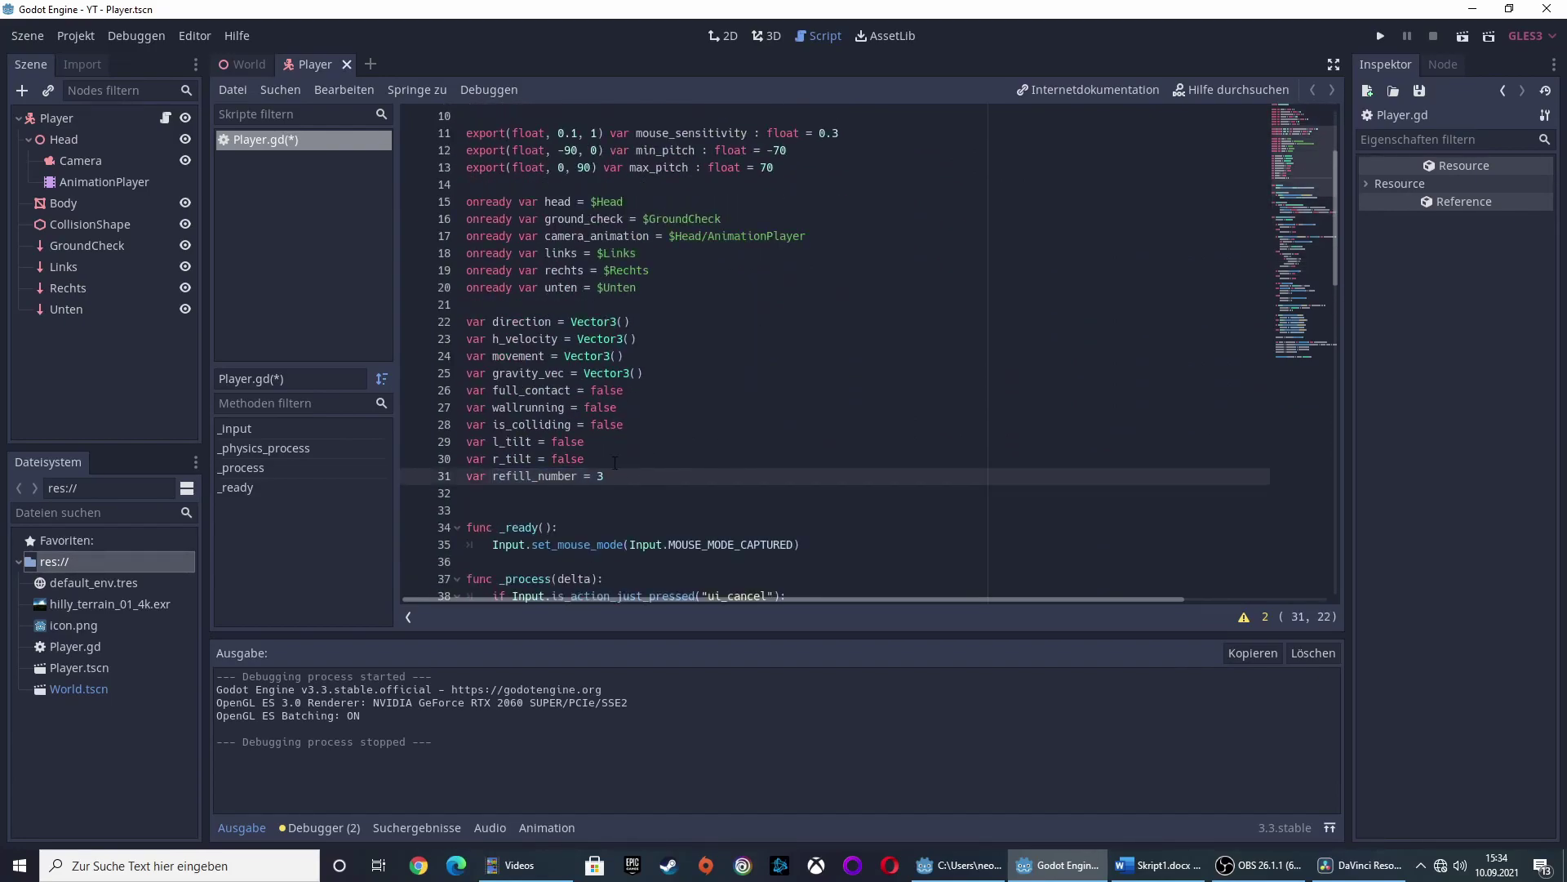
{"action": "scroll", "coordinate": [621, 461], "scroll_direction": "down", "scroll_amount": 7}
{"action": "scroll", "coordinate": [636, 458], "scroll_direction": "down", "scroll_amount": 4}
{"action": "scroll", "coordinate": [653, 453], "scroll_direction": "down", "scroll_amount": 5}
{"action": "scroll", "coordinate": [671, 446], "scroll_direction": "up", "scroll_amount": 2}
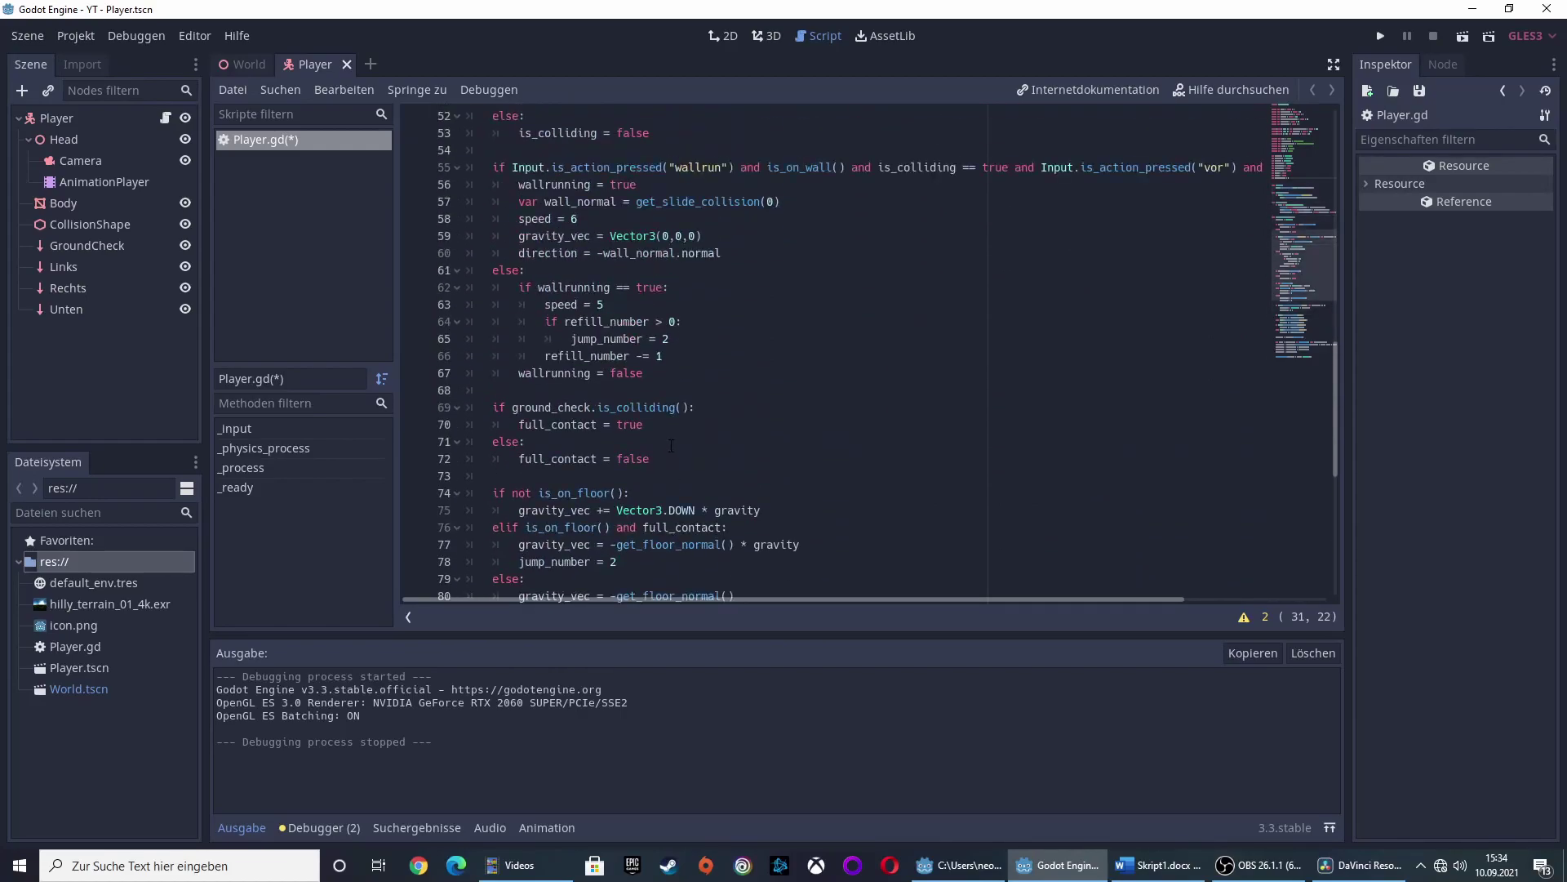
{"action": "scroll", "coordinate": [634, 412], "scroll_direction": "up", "scroll_amount": 1}
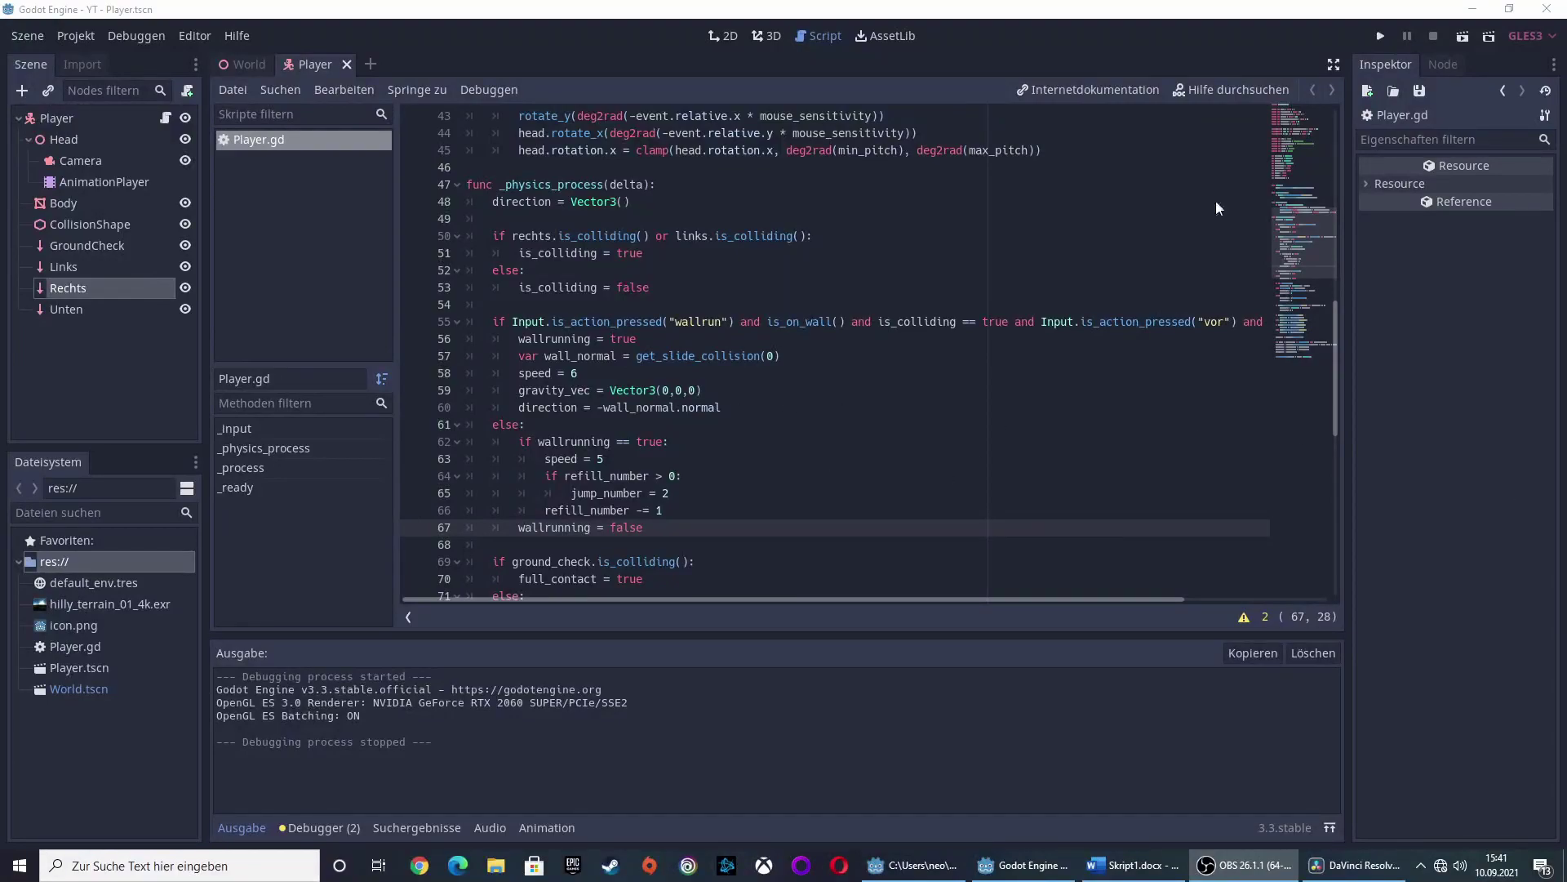
{"action": "left_click", "coordinate": [1379, 35]}
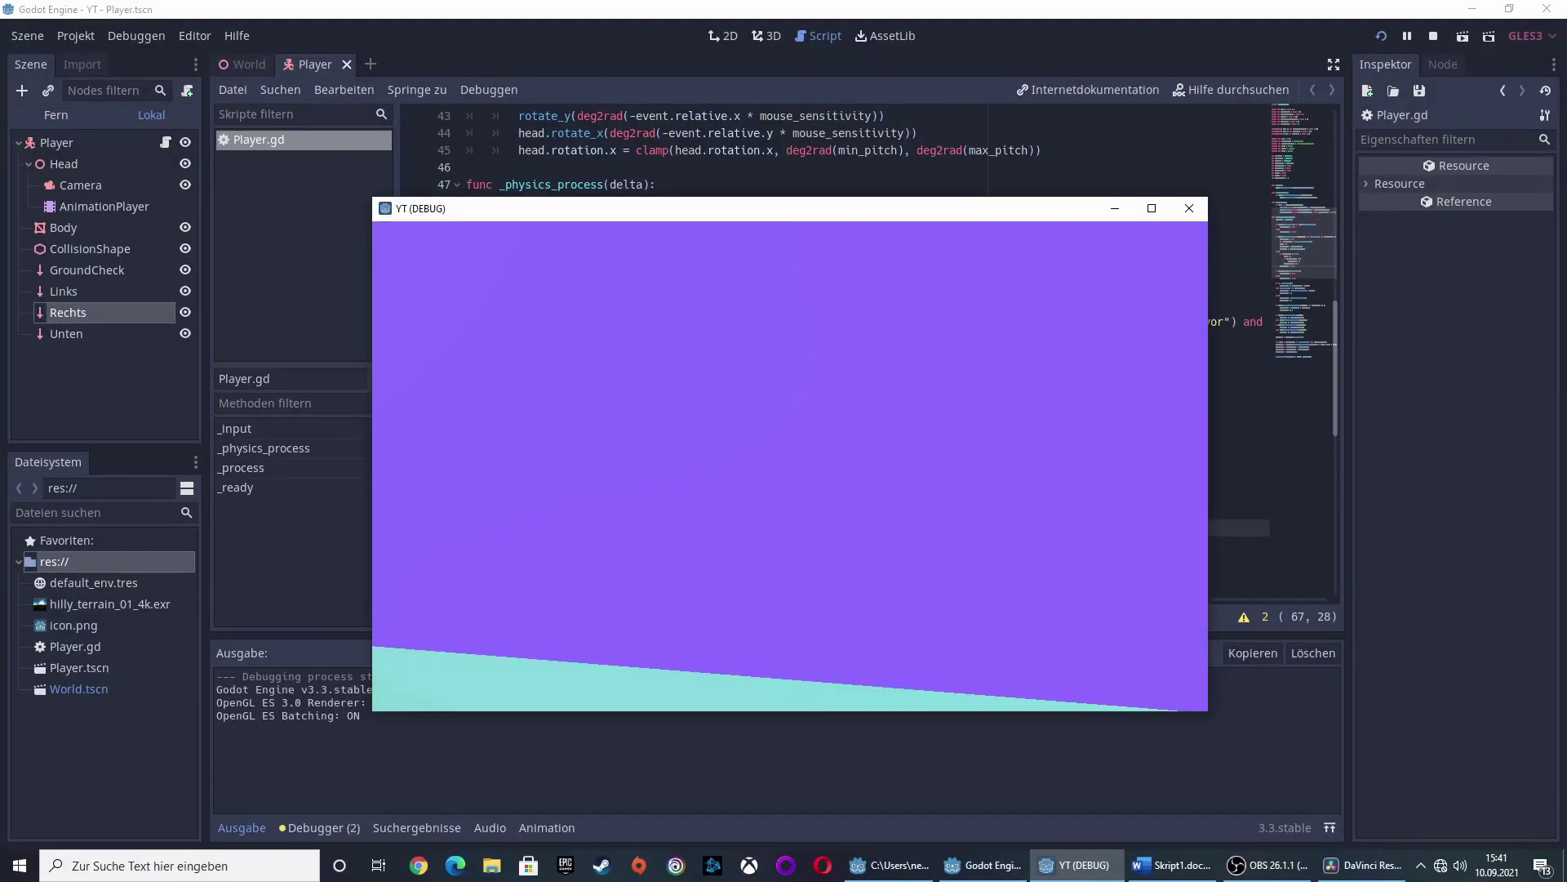
Walk with W toward and along the purple wall, then close the game window.
{"action": "key", "text": "w"}
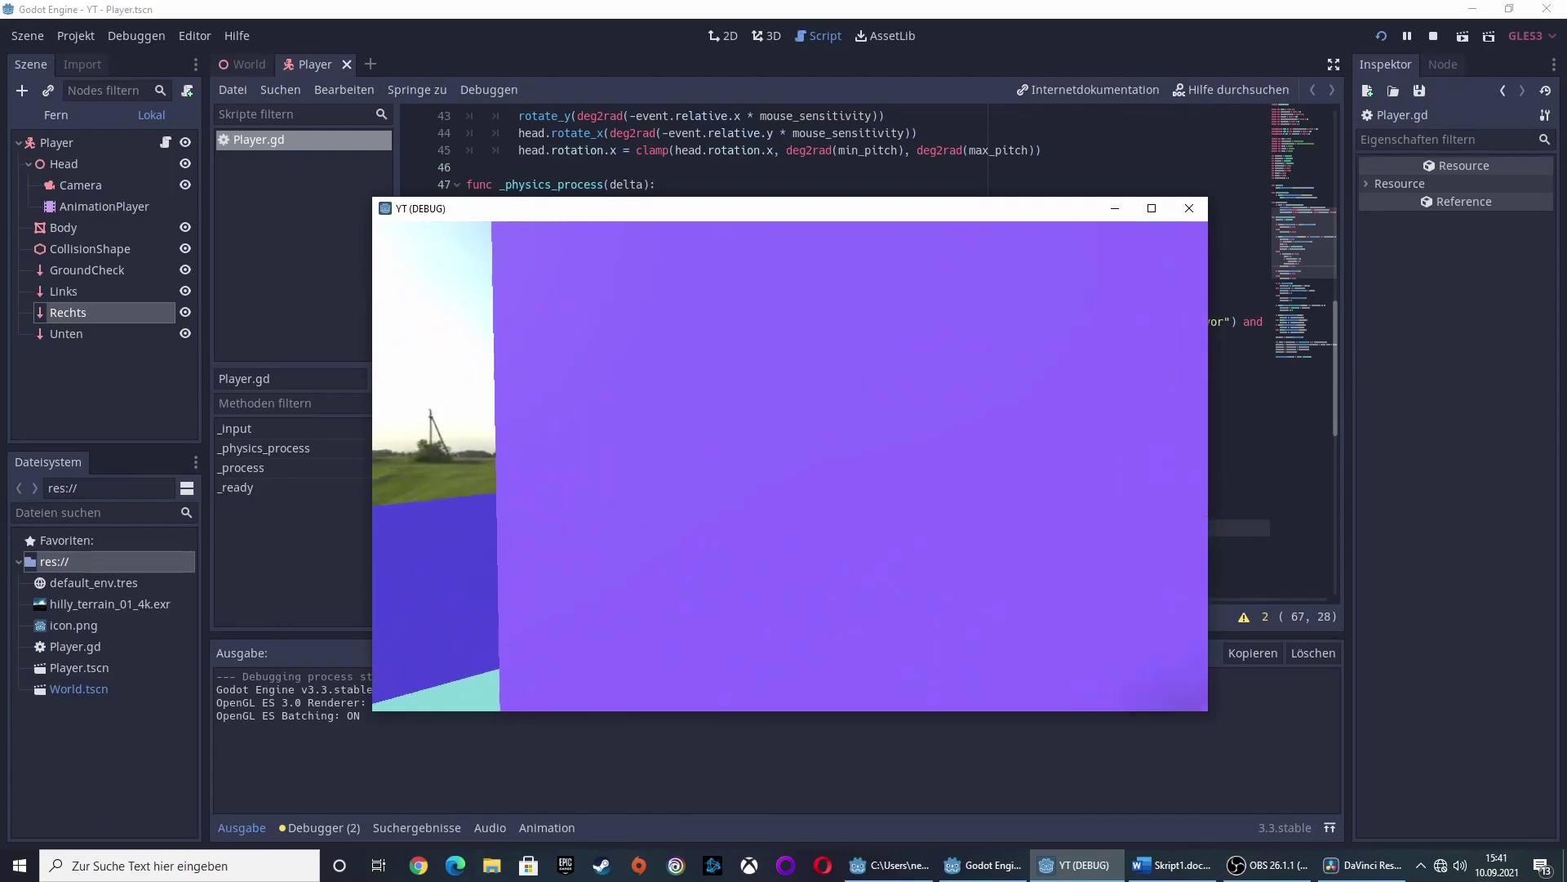
{"action": "key", "text": "w"}
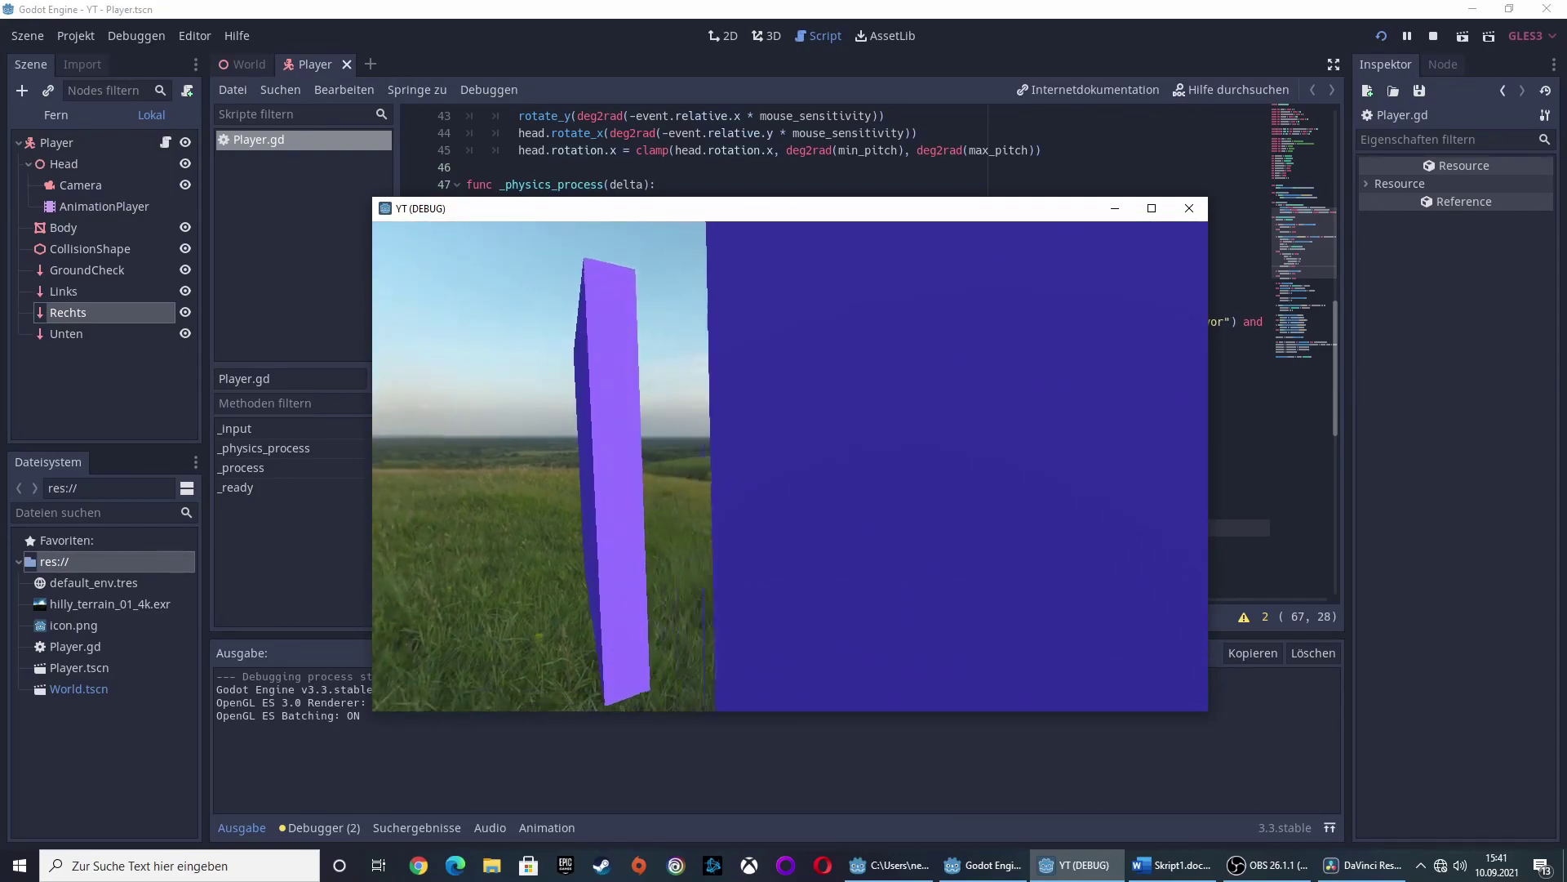
{"action": "key", "text": "w"}
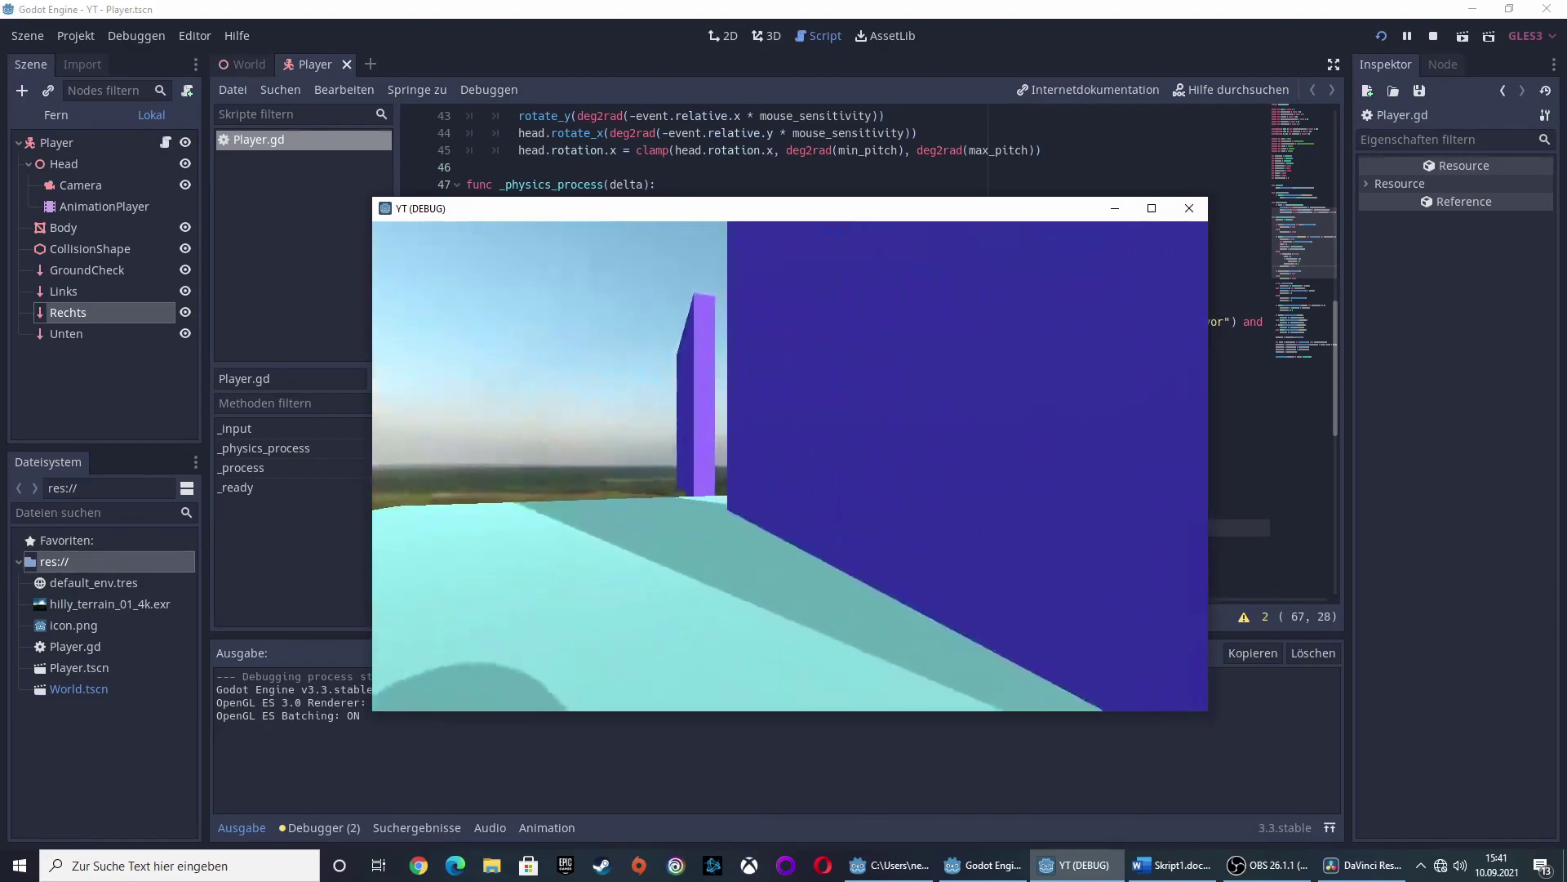
{"action": "key", "text": "w"}
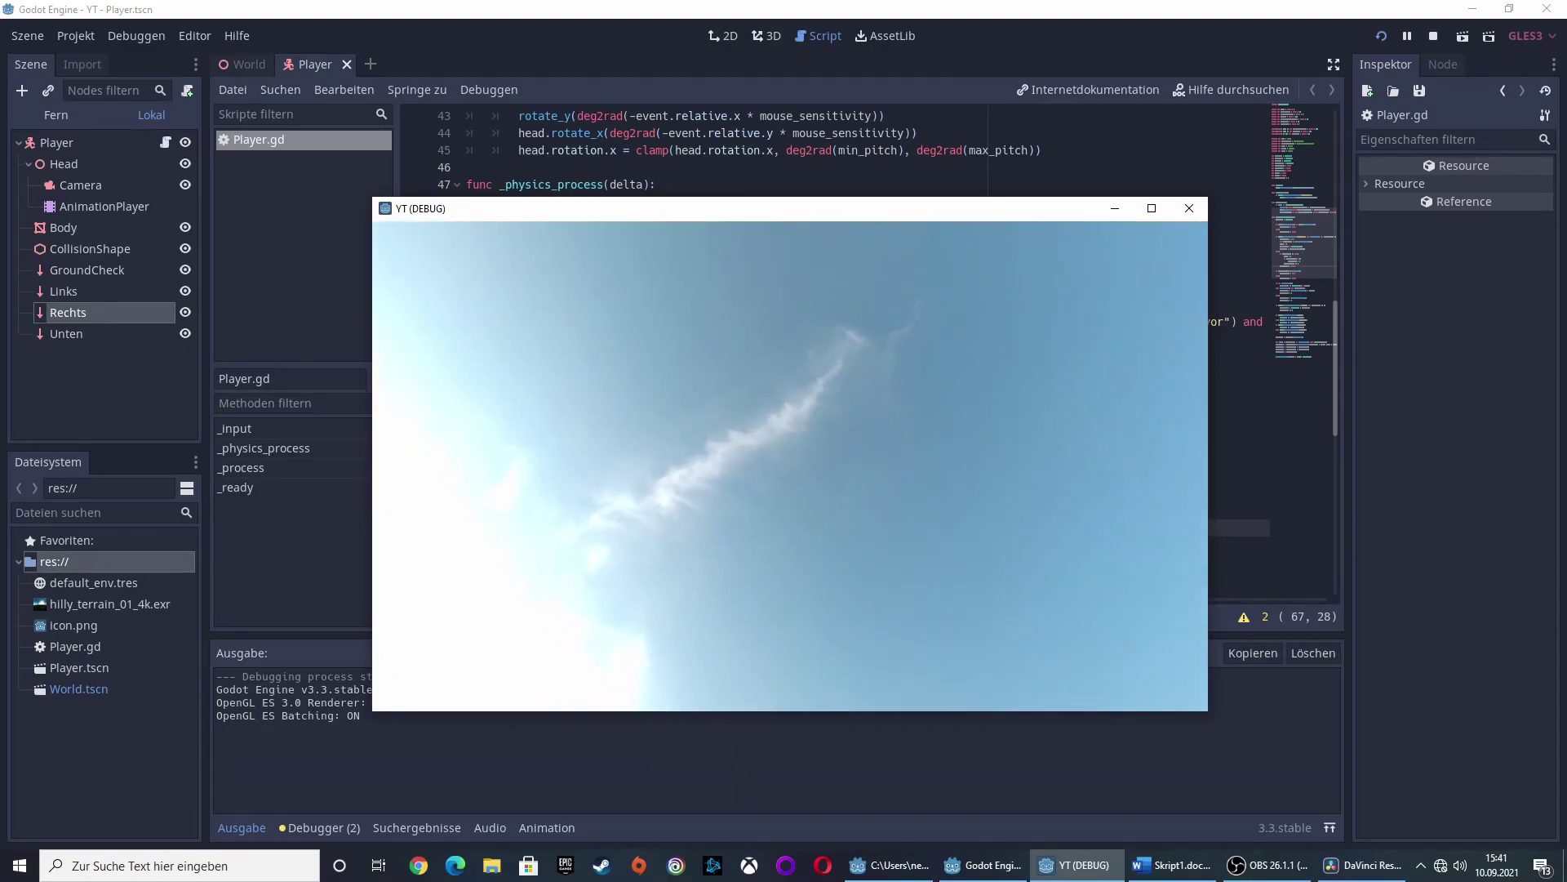
{"action": "key", "text": "Escape"}
{"action": "left_click", "coordinate": [1192, 208]}
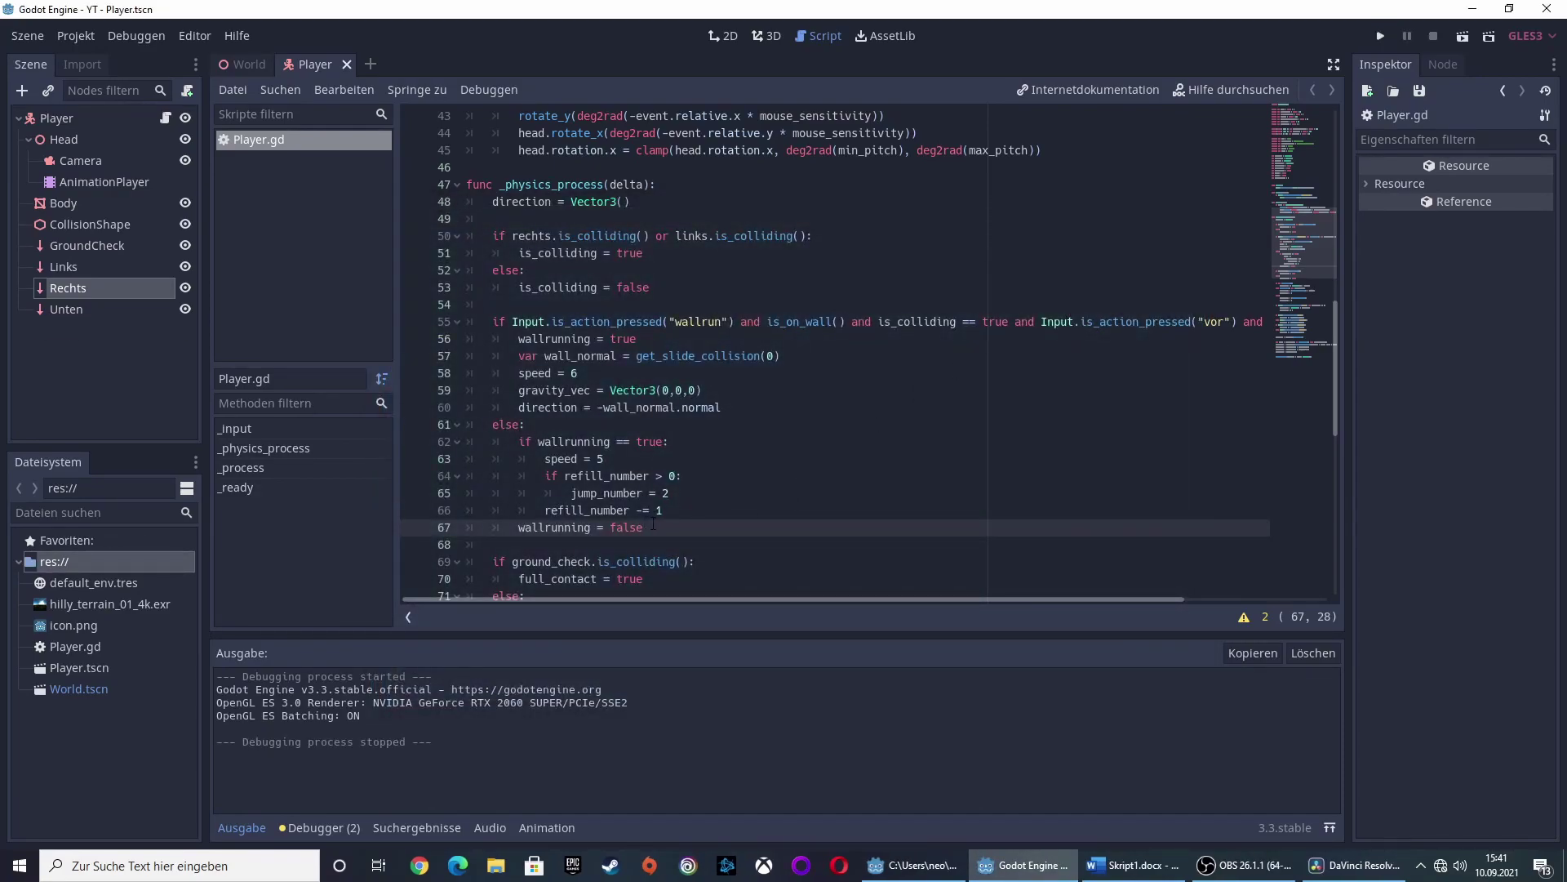
Select the AnimationPlayer under Head and switch to the Player scene's 3D view.
{"action": "scroll", "coordinate": [764, 463], "scroll_direction": "down", "scroll_amount": 1}
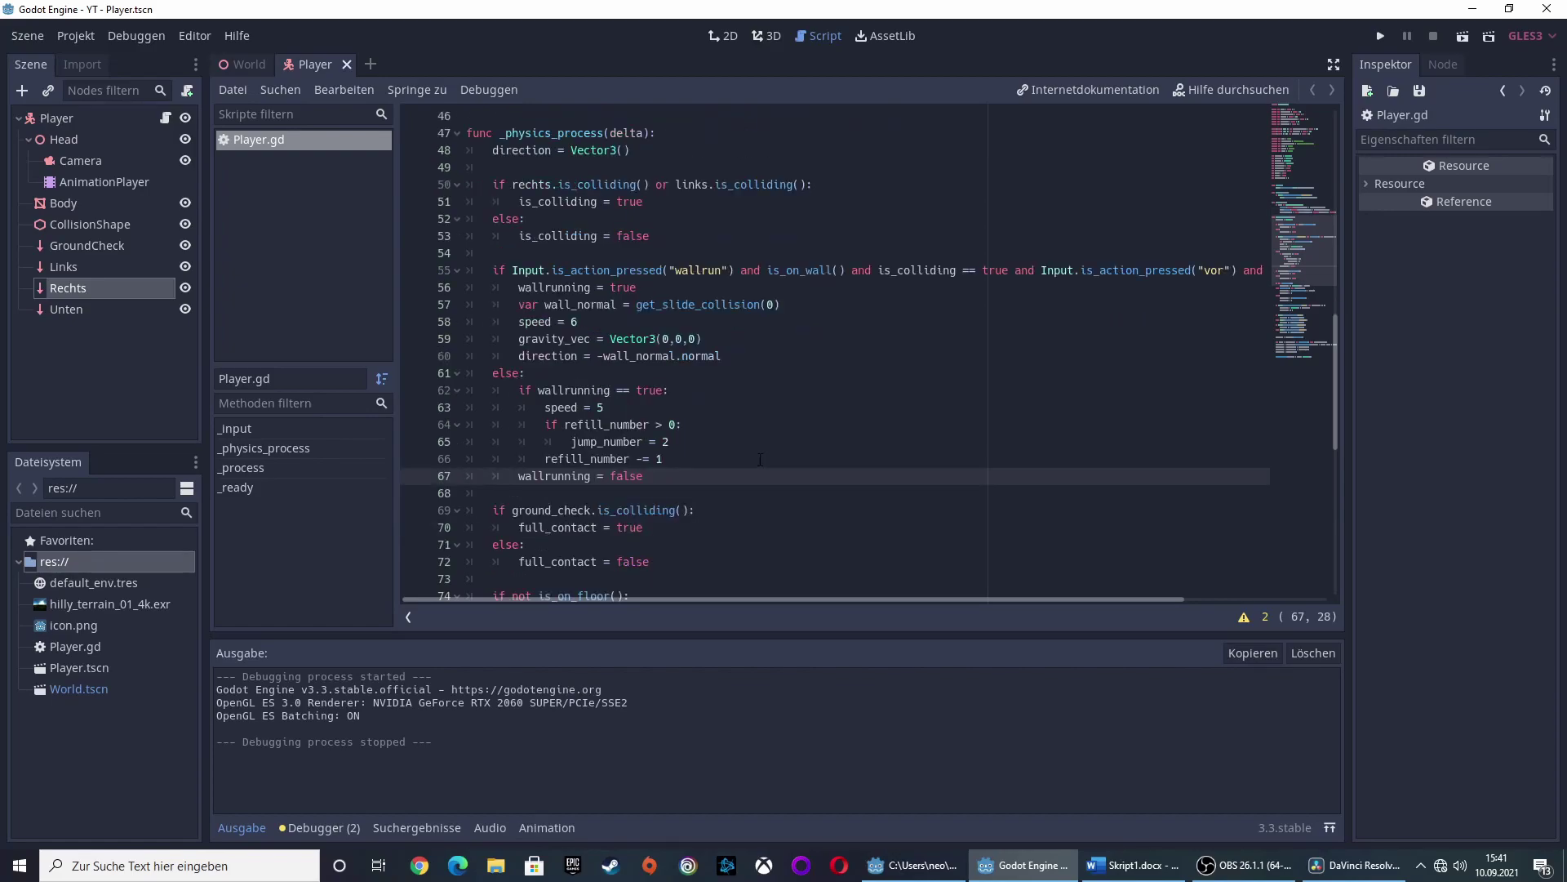
{"action": "left_click", "coordinate": [96, 183]}
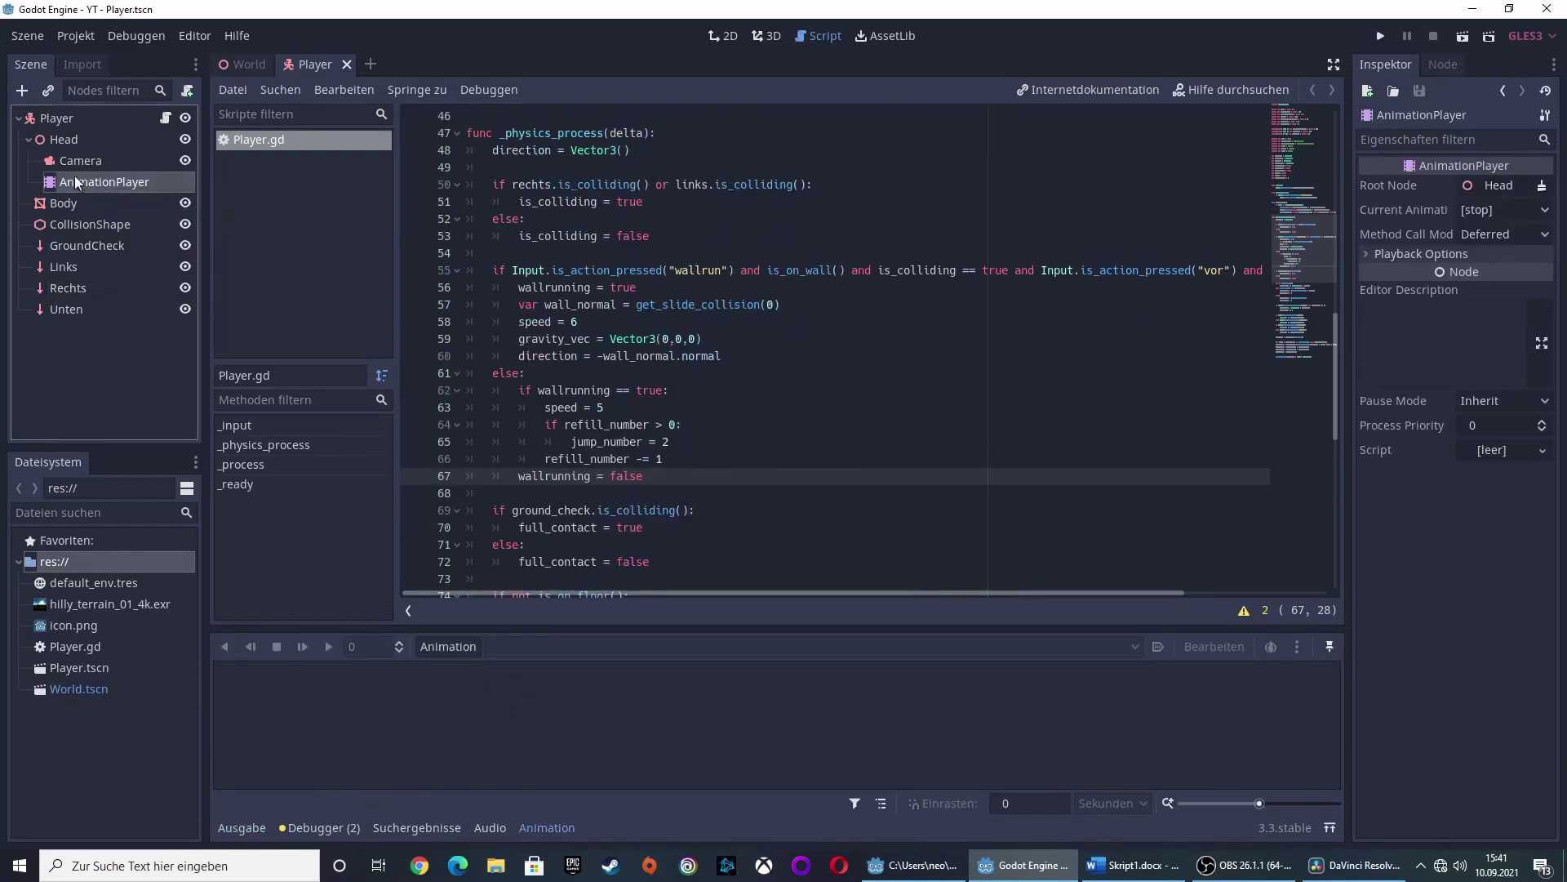
{"action": "left_click", "coordinate": [92, 161]}
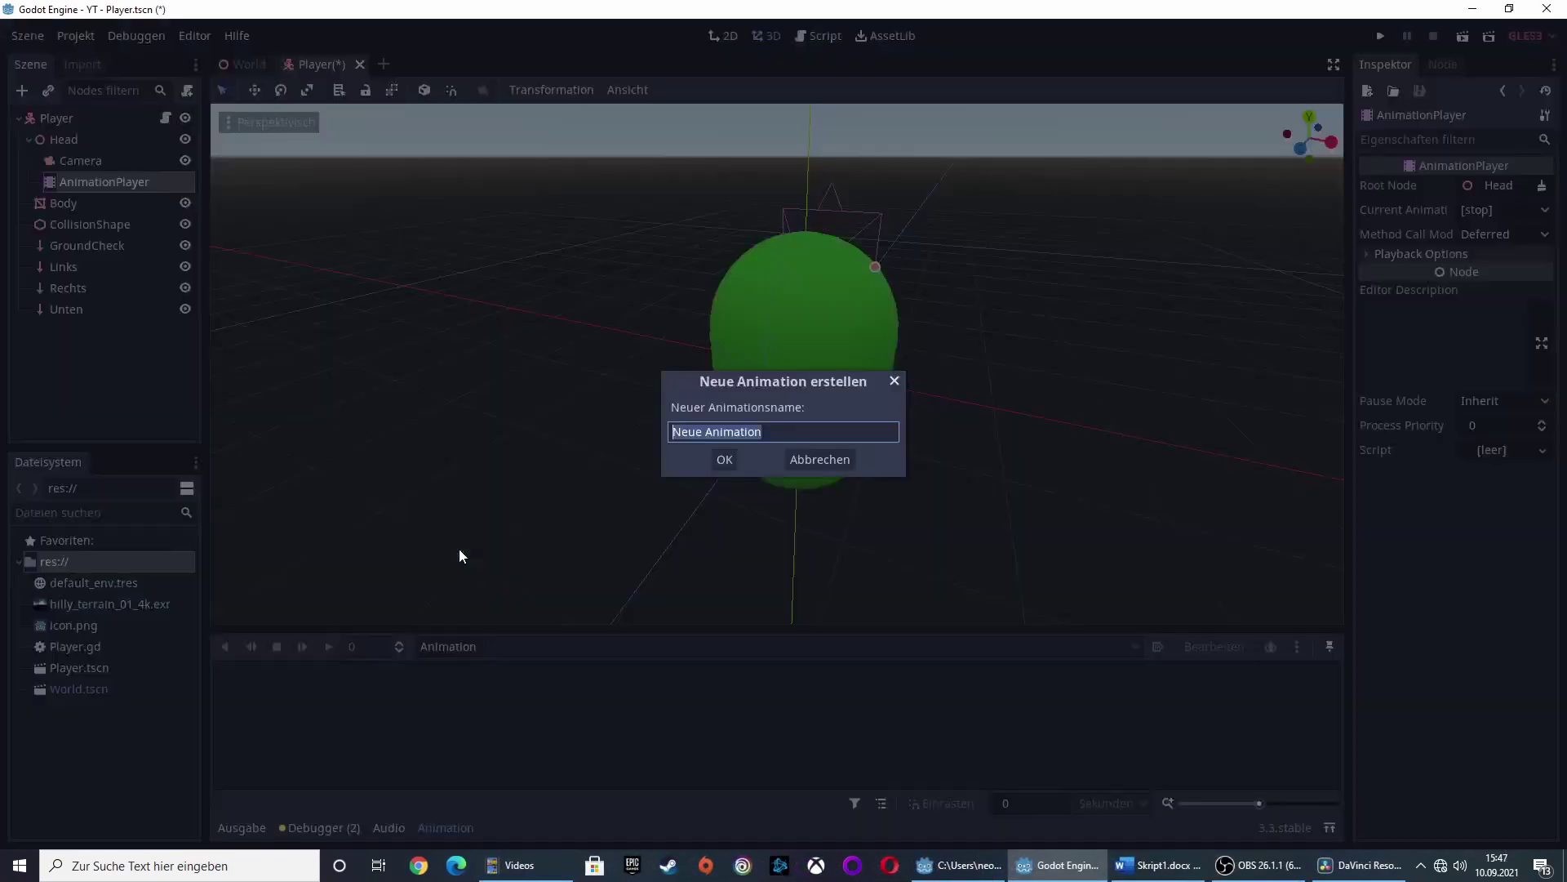
Create the 'camera tilt r +' animation with a length of 0.5 seconds.
{"action": "type", "text": "amera tilt "}
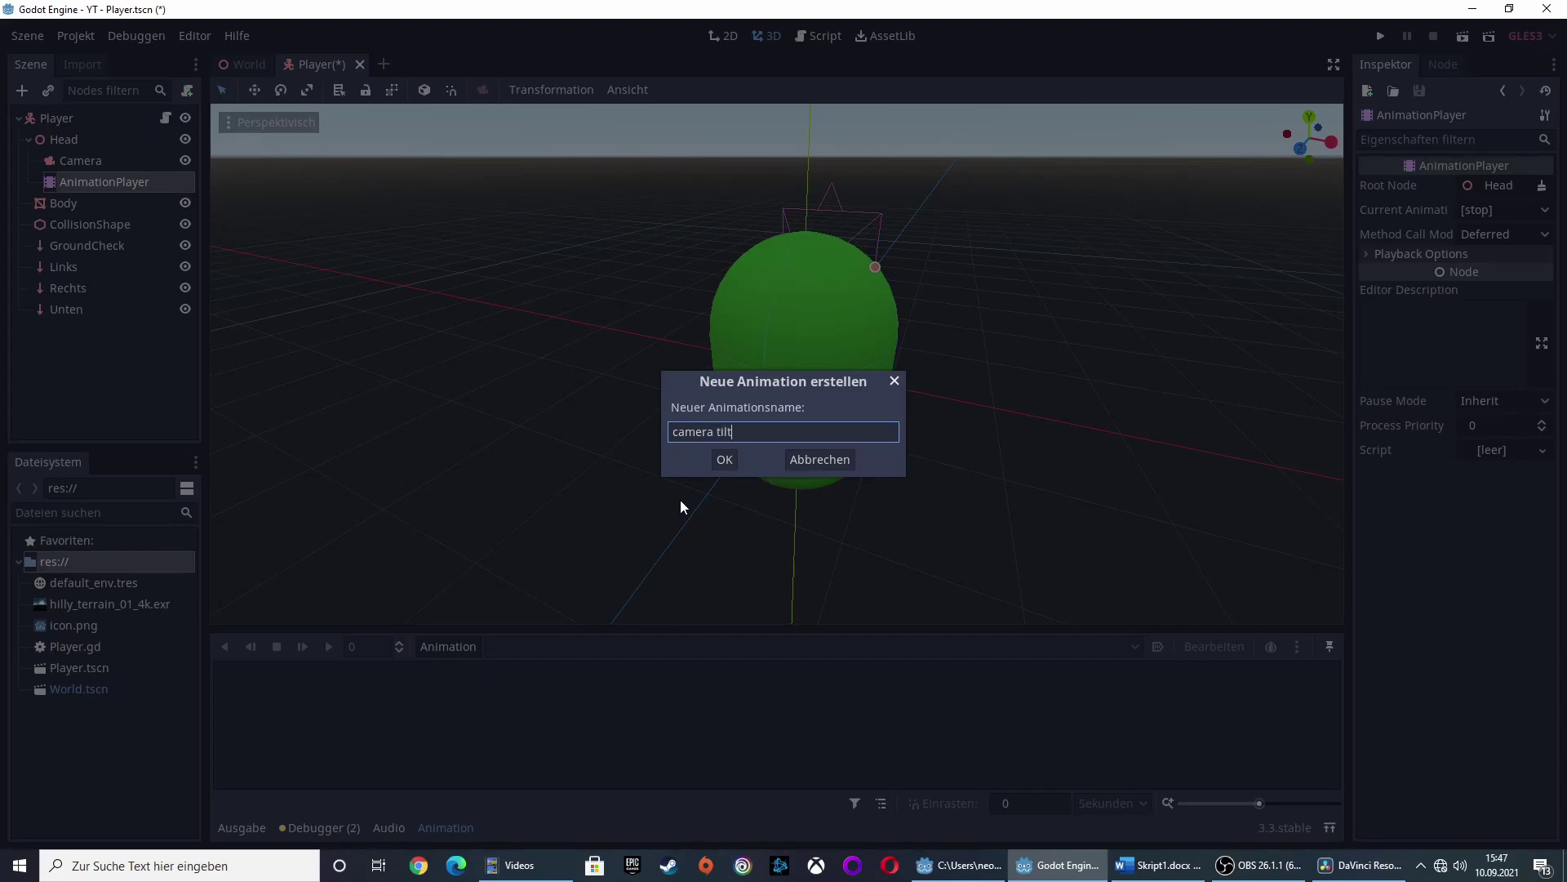
{"action": "type", "text": "r +"}
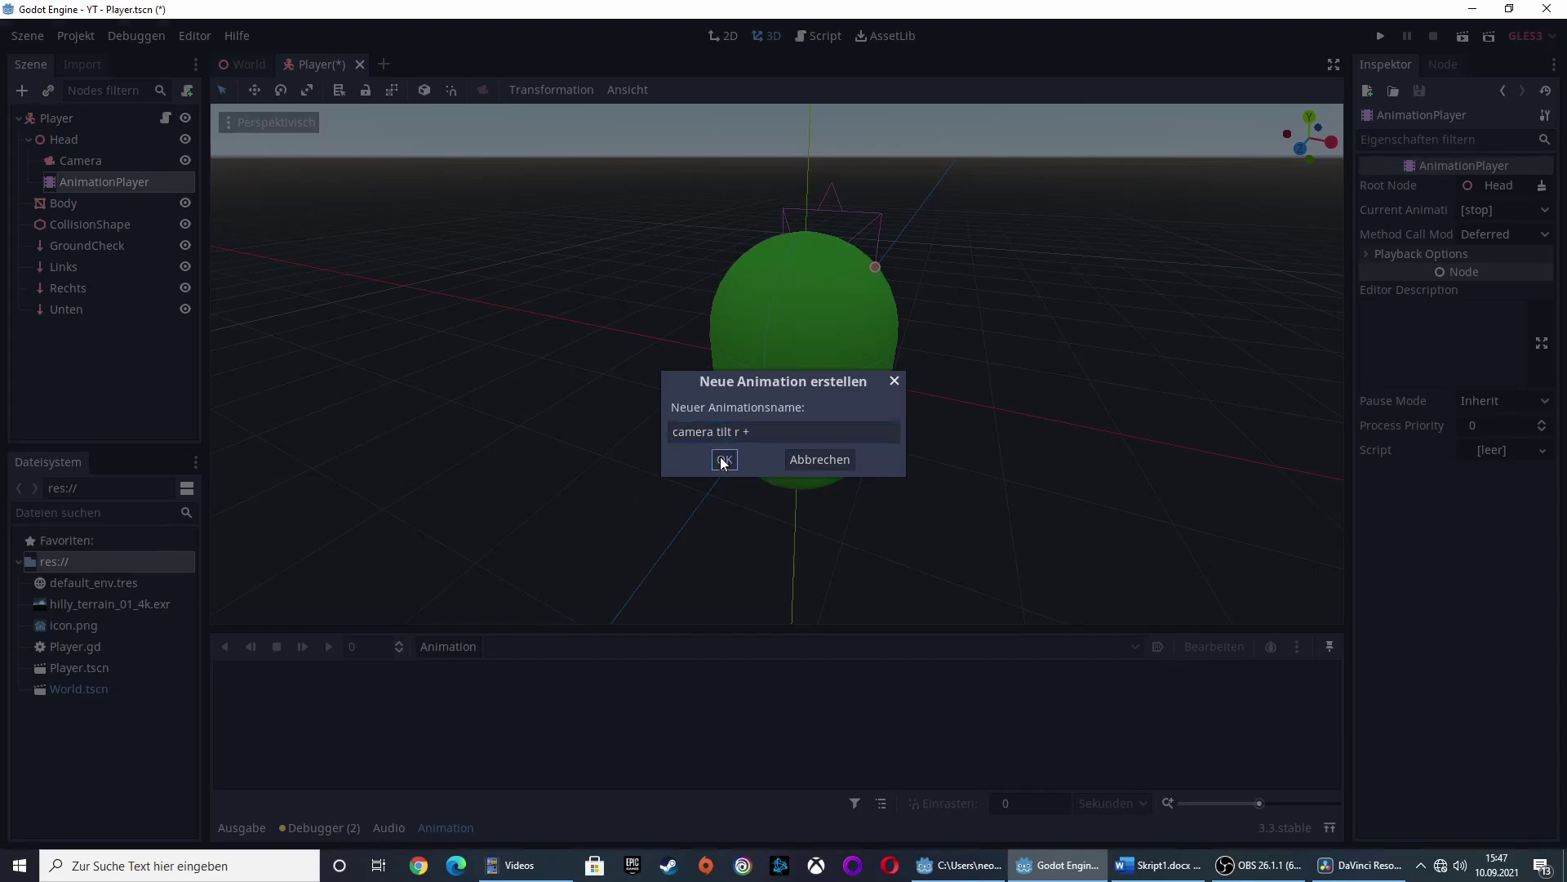
{"action": "left_click", "coordinate": [724, 459]}
{"action": "double_click", "coordinate": [1272, 675]}
{"action": "type", "text": "0.5"}
{"action": "key", "text": "Return"}
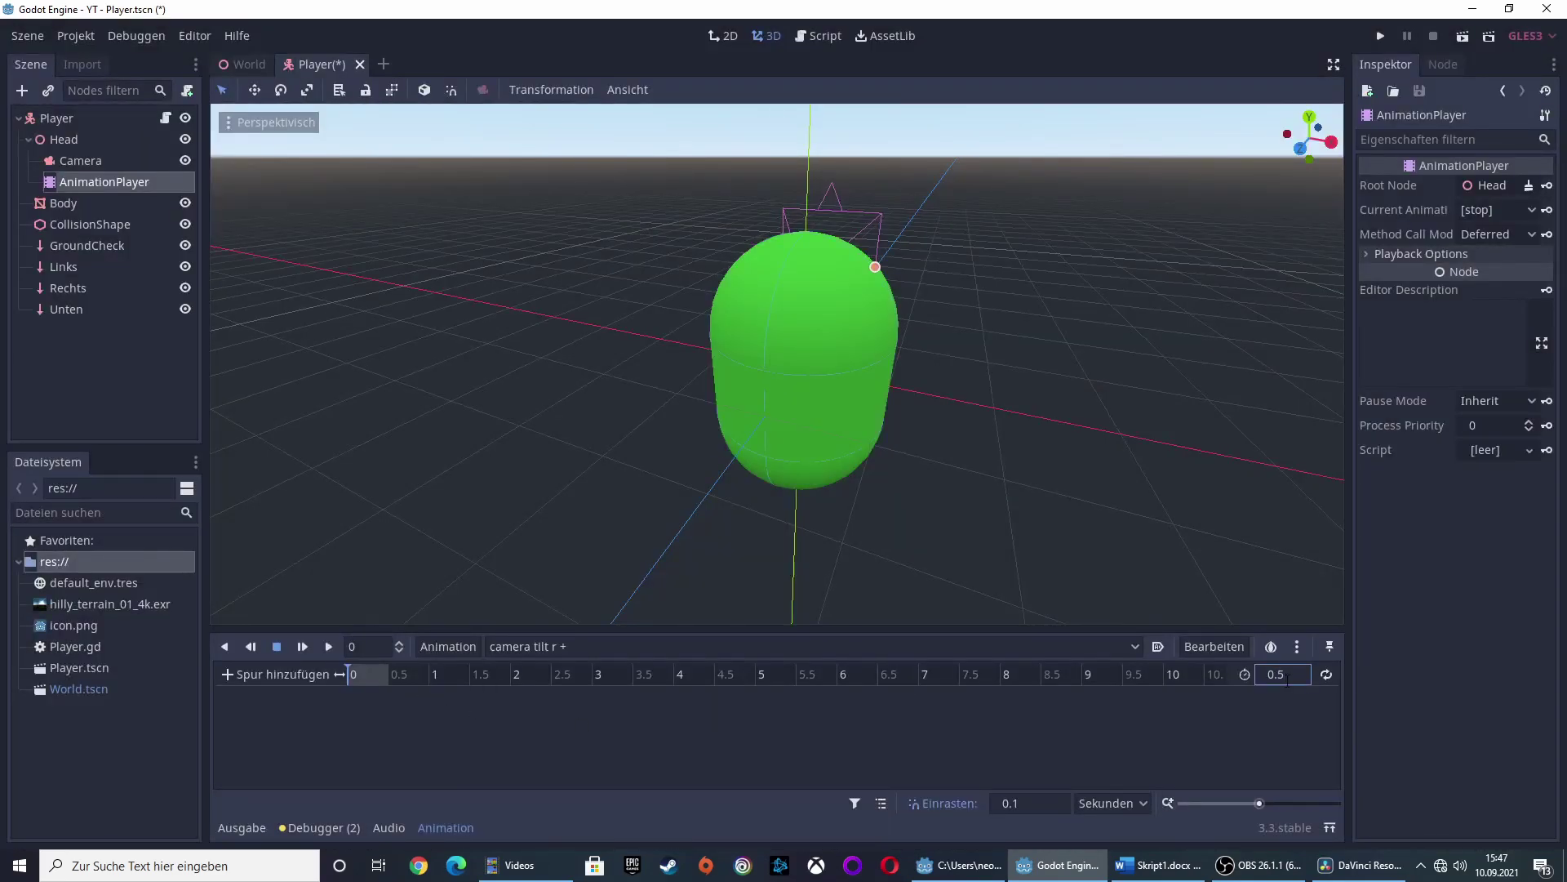
Key Camera rotation_degrees at 0, then z=10 at 0.5, and preview the tilt.
{"action": "left_click", "coordinate": [80, 160]}
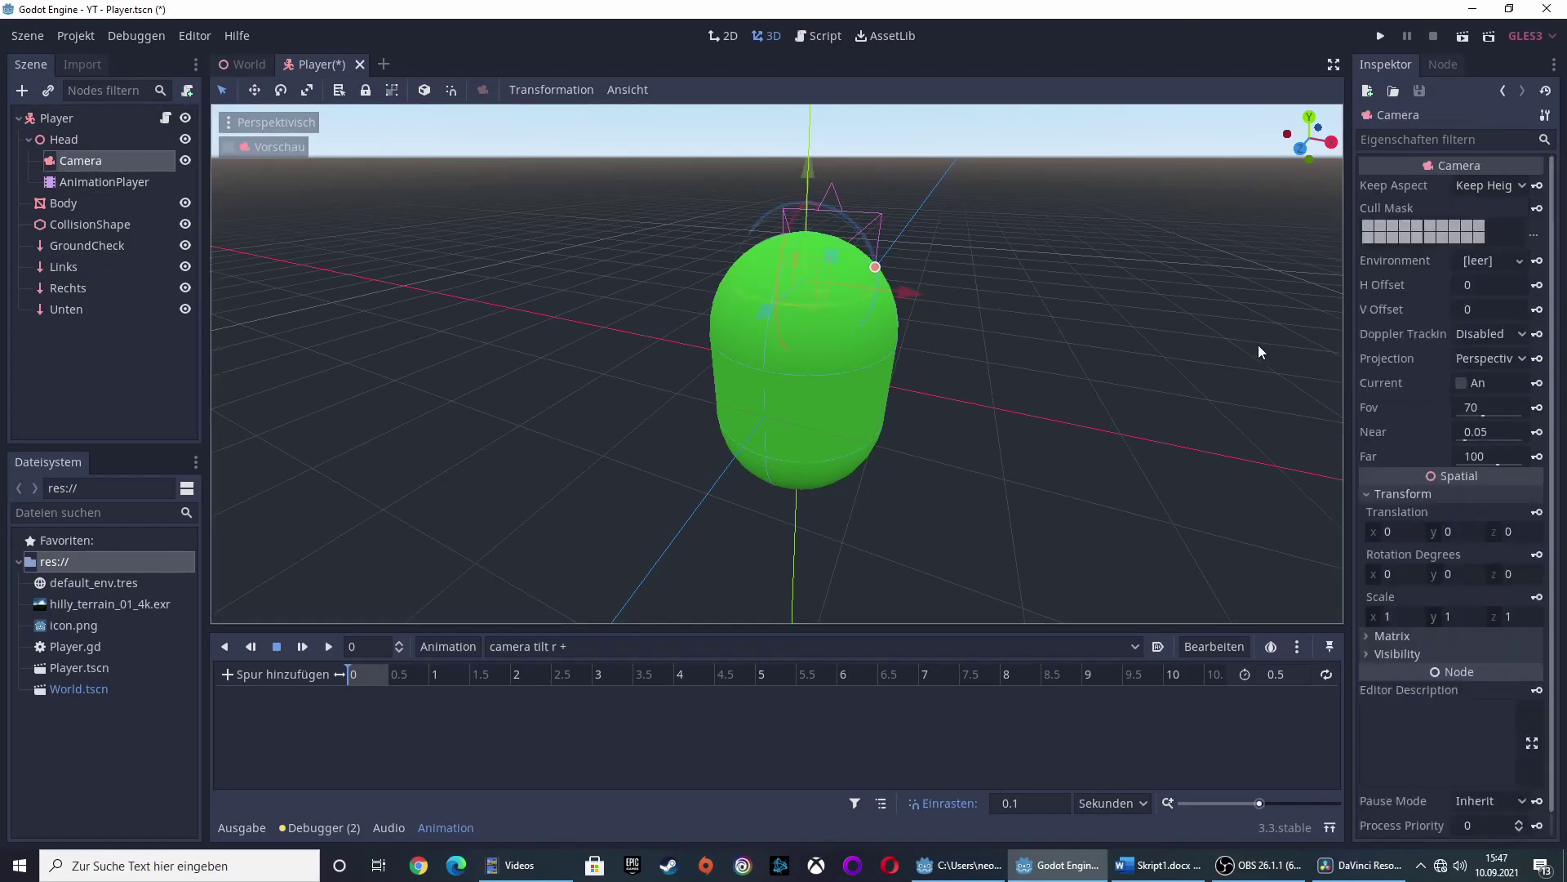
{"action": "left_click", "coordinate": [1538, 555]}
{"action": "left_click", "coordinate": [702, 460]}
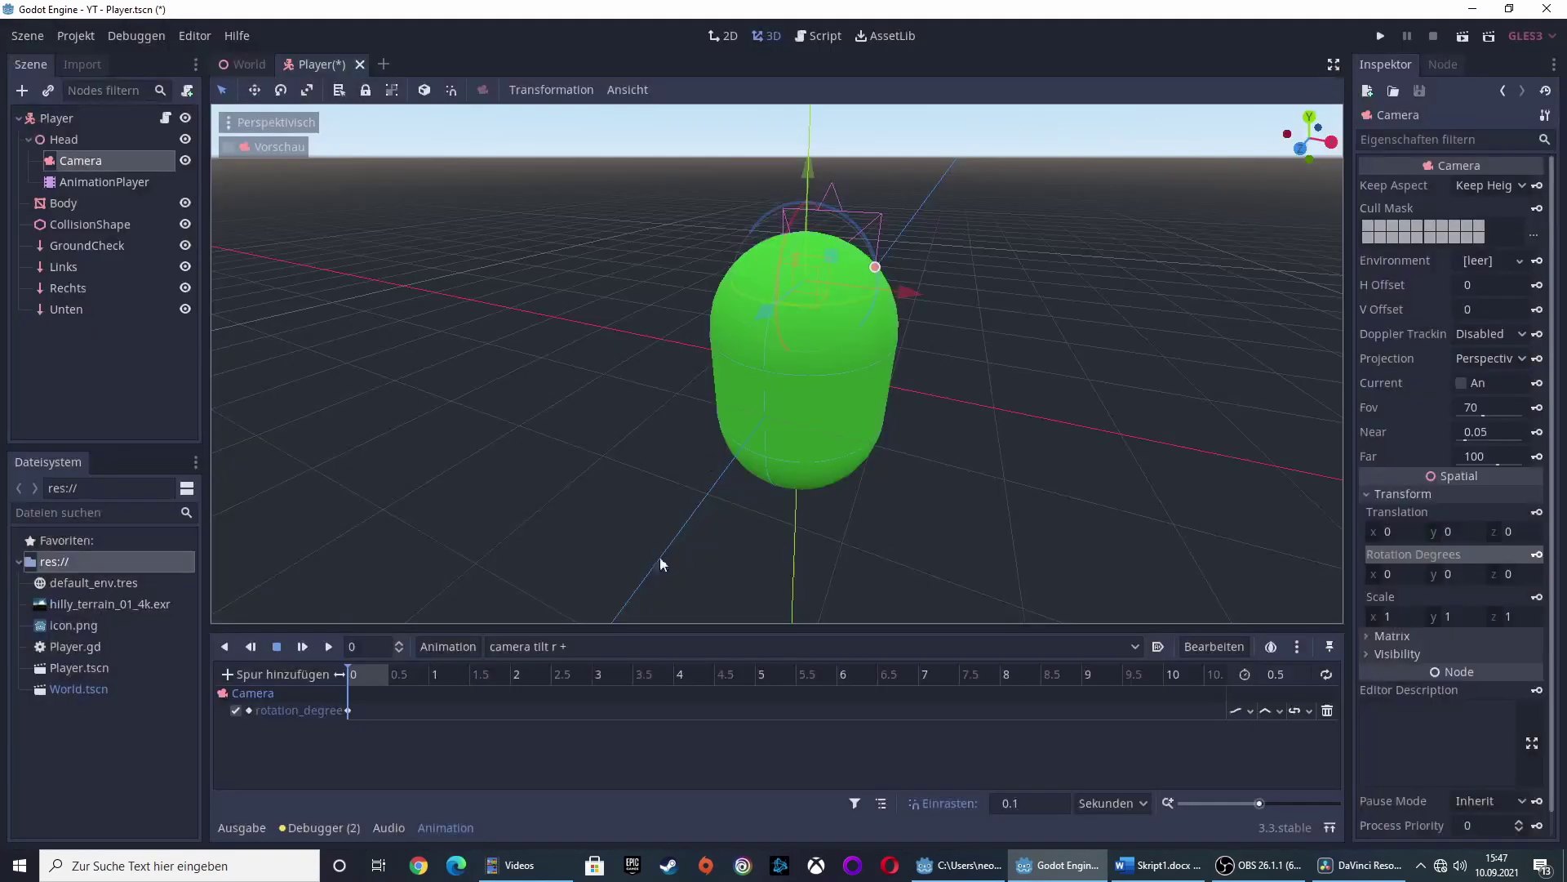
{"action": "left_click", "coordinate": [361, 702]}
{"action": "left_click_drag", "start_coordinate": [351, 675], "coordinate": [389, 675]}
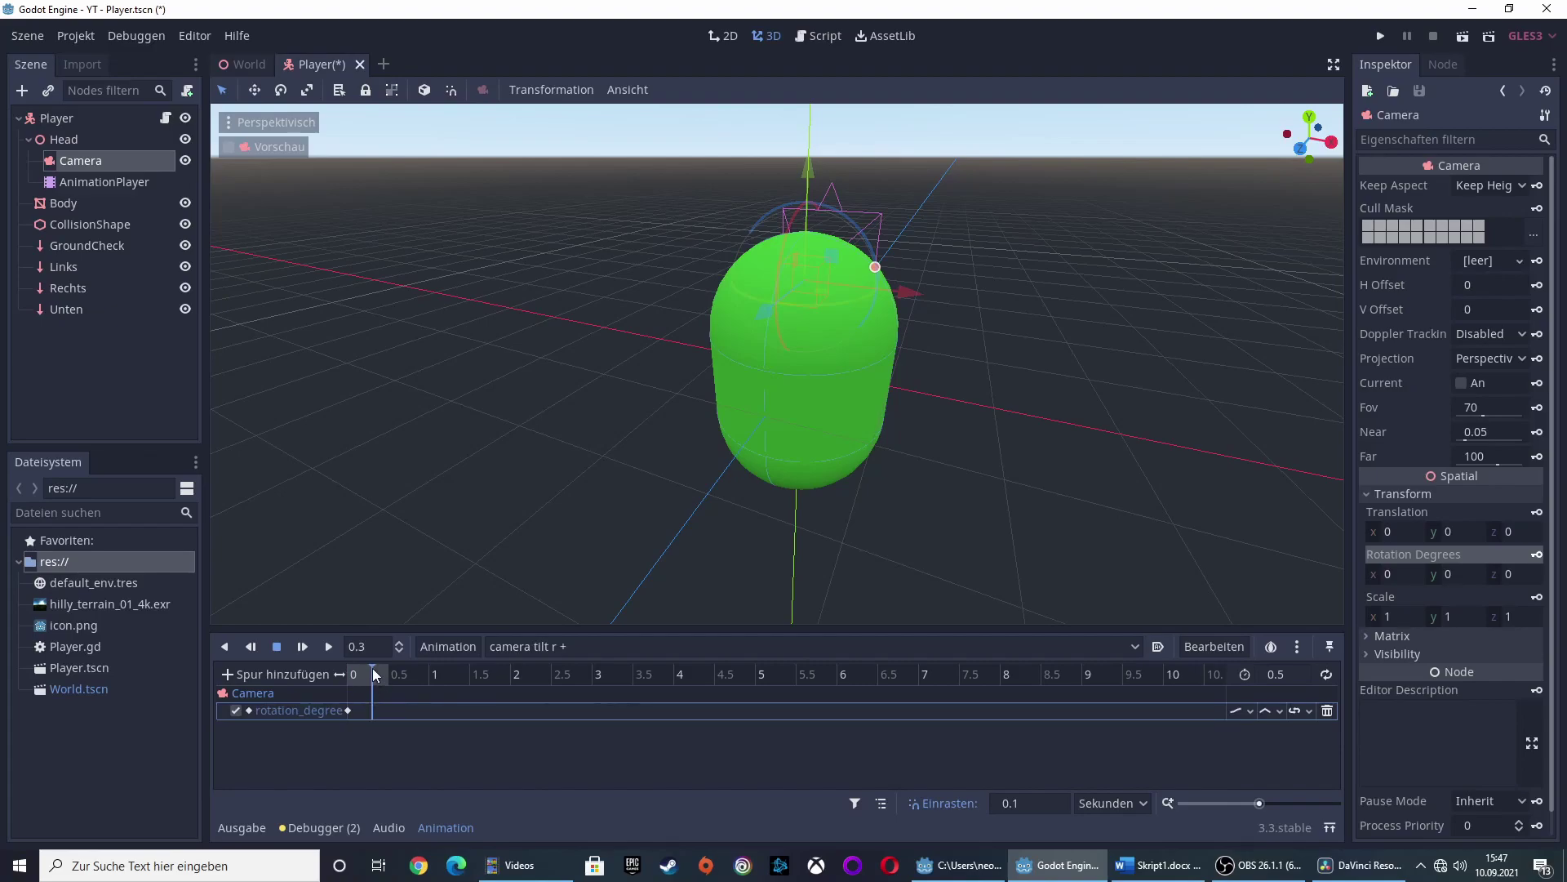
{"action": "left_click", "coordinate": [1514, 574]}
{"action": "type", "text": "10"}
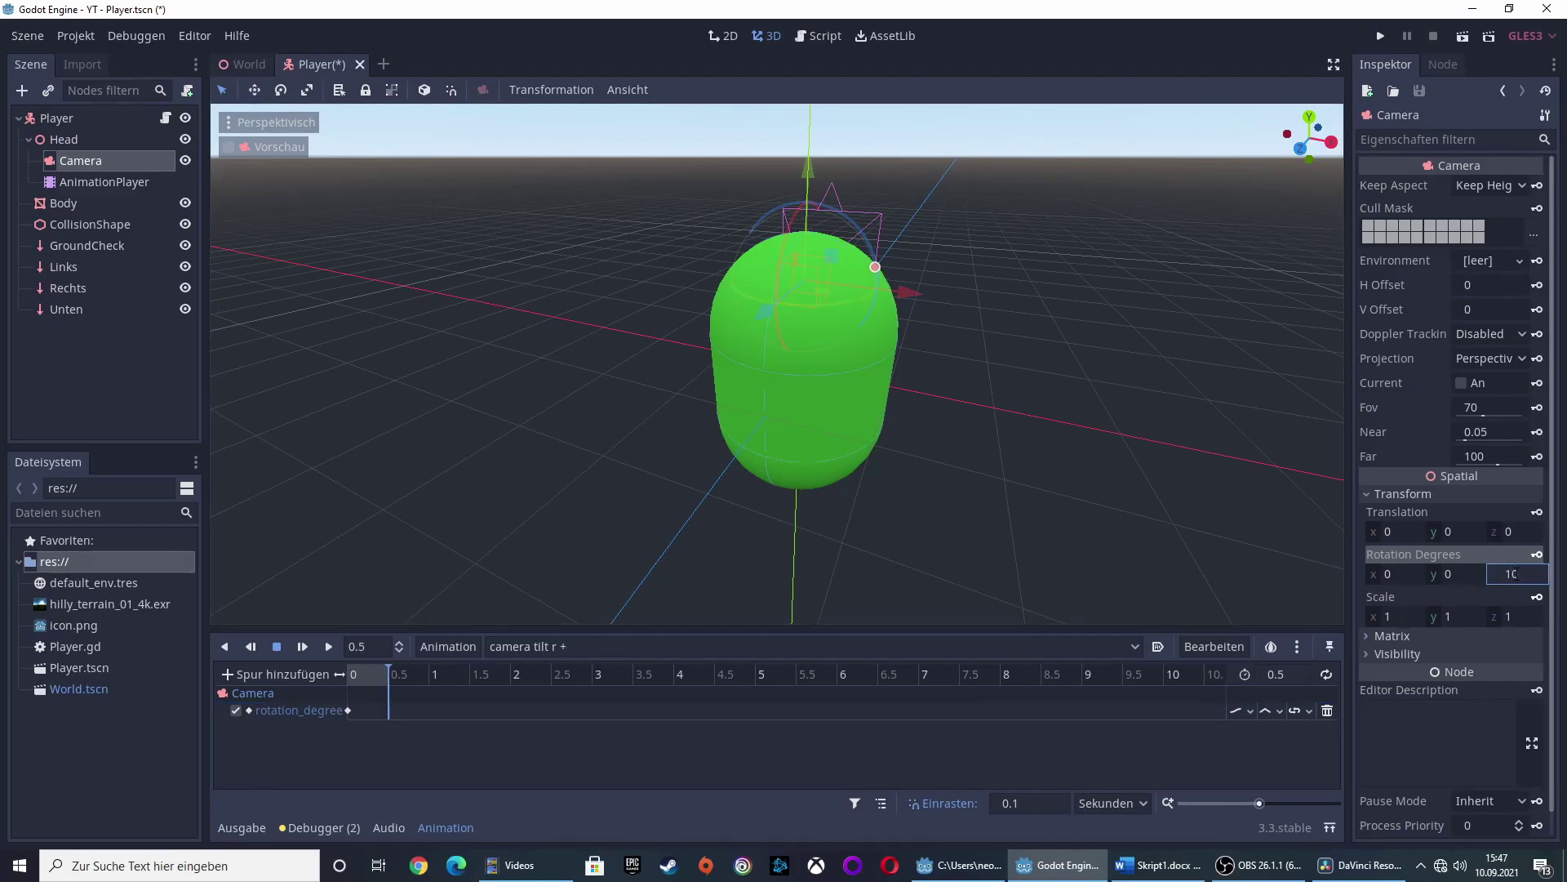
{"action": "key", "text": "Return"}
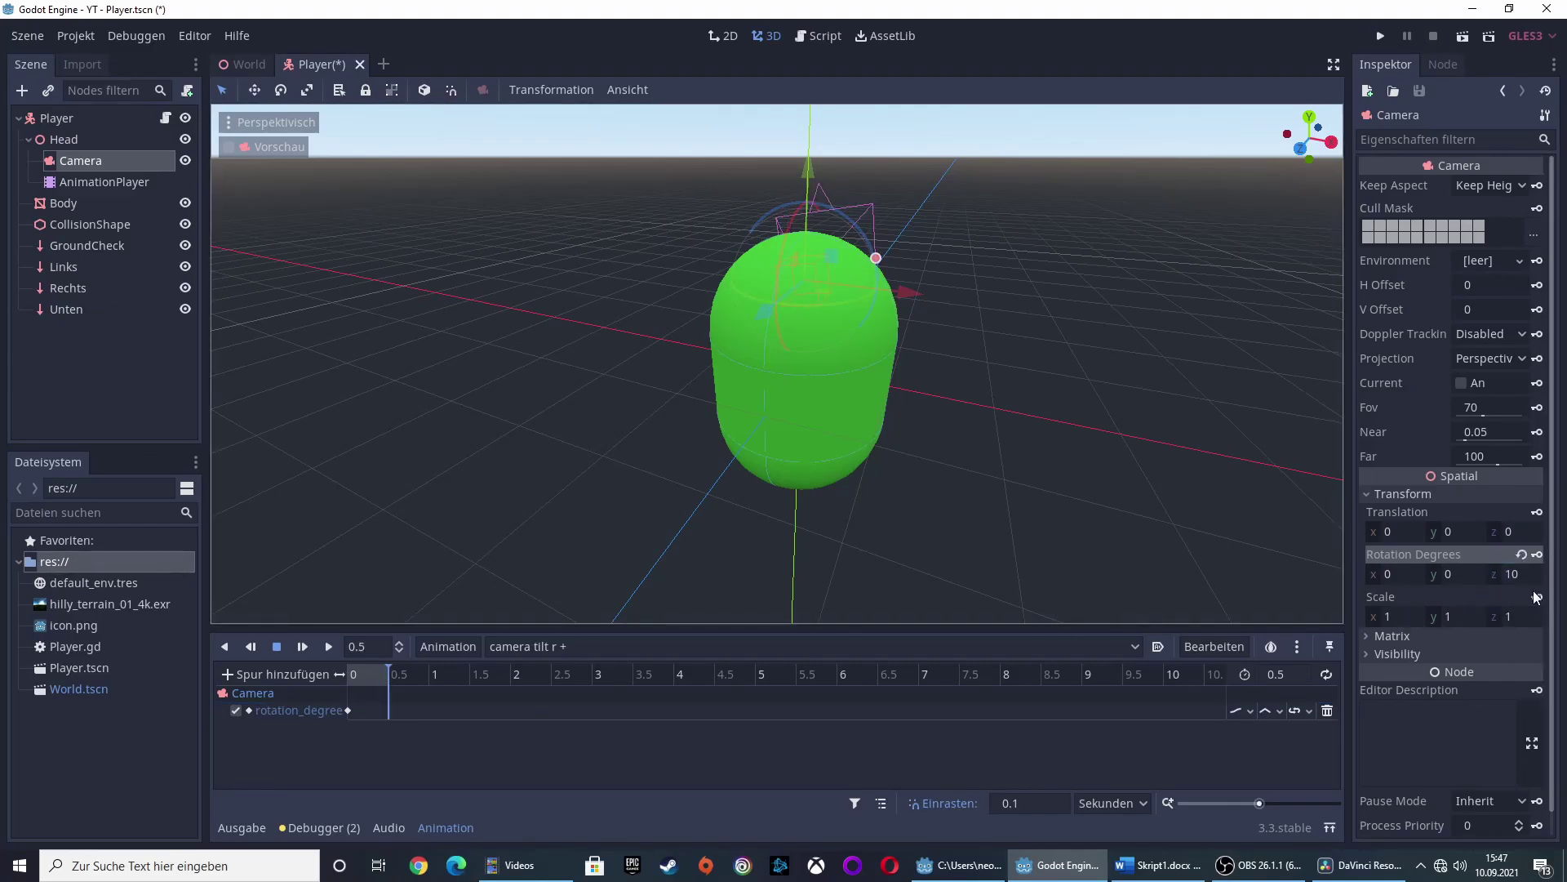
{"action": "left_click", "coordinate": [1538, 555]}
{"action": "left_click", "coordinate": [349, 674]}
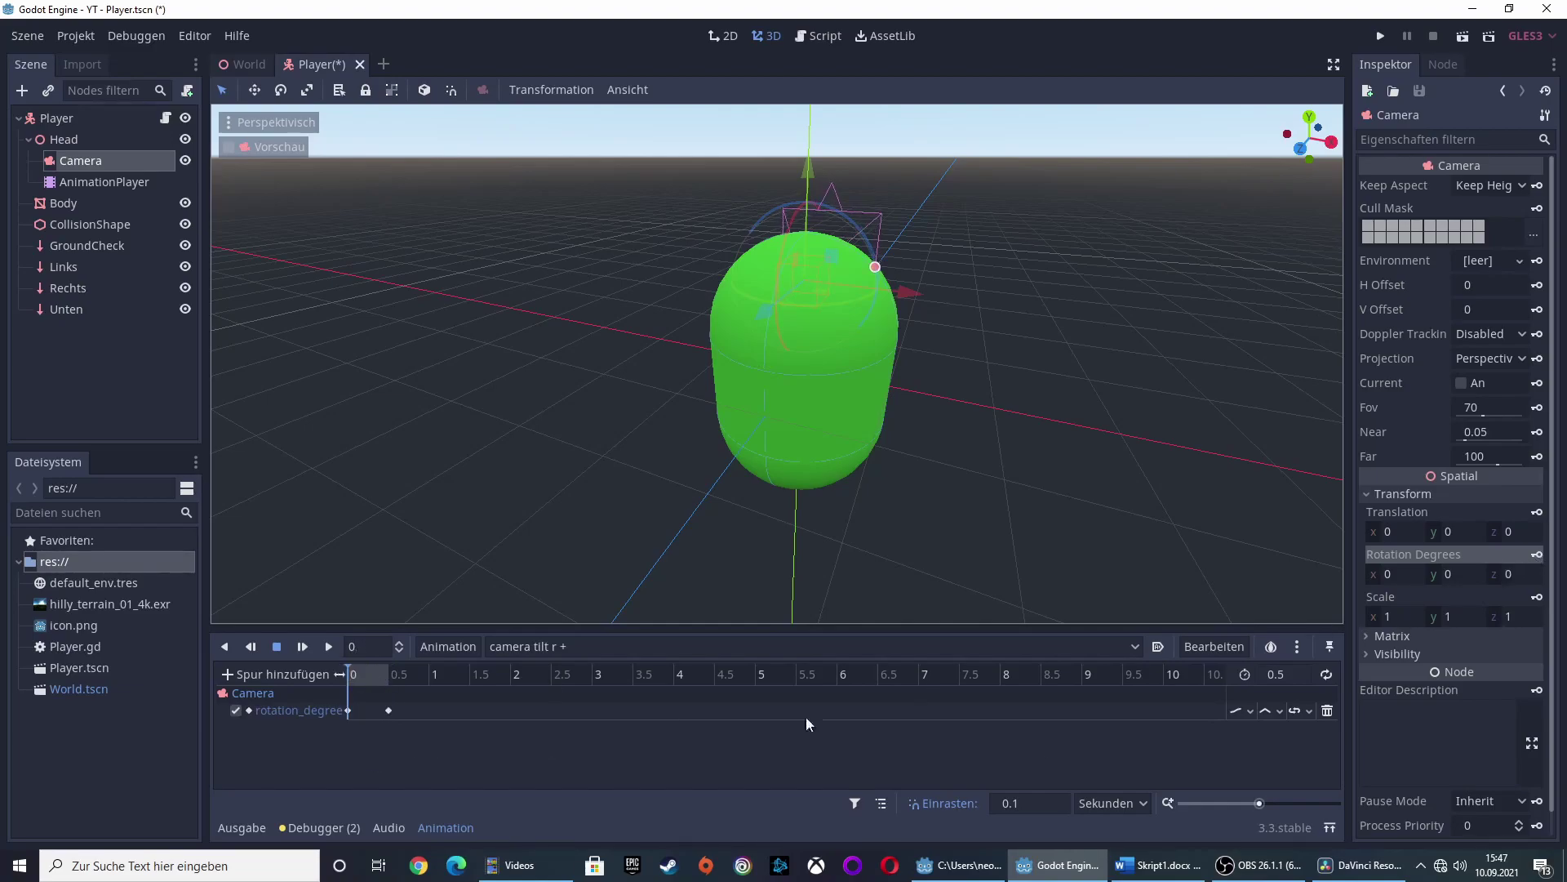
{"action": "left_click", "coordinate": [353, 675]}
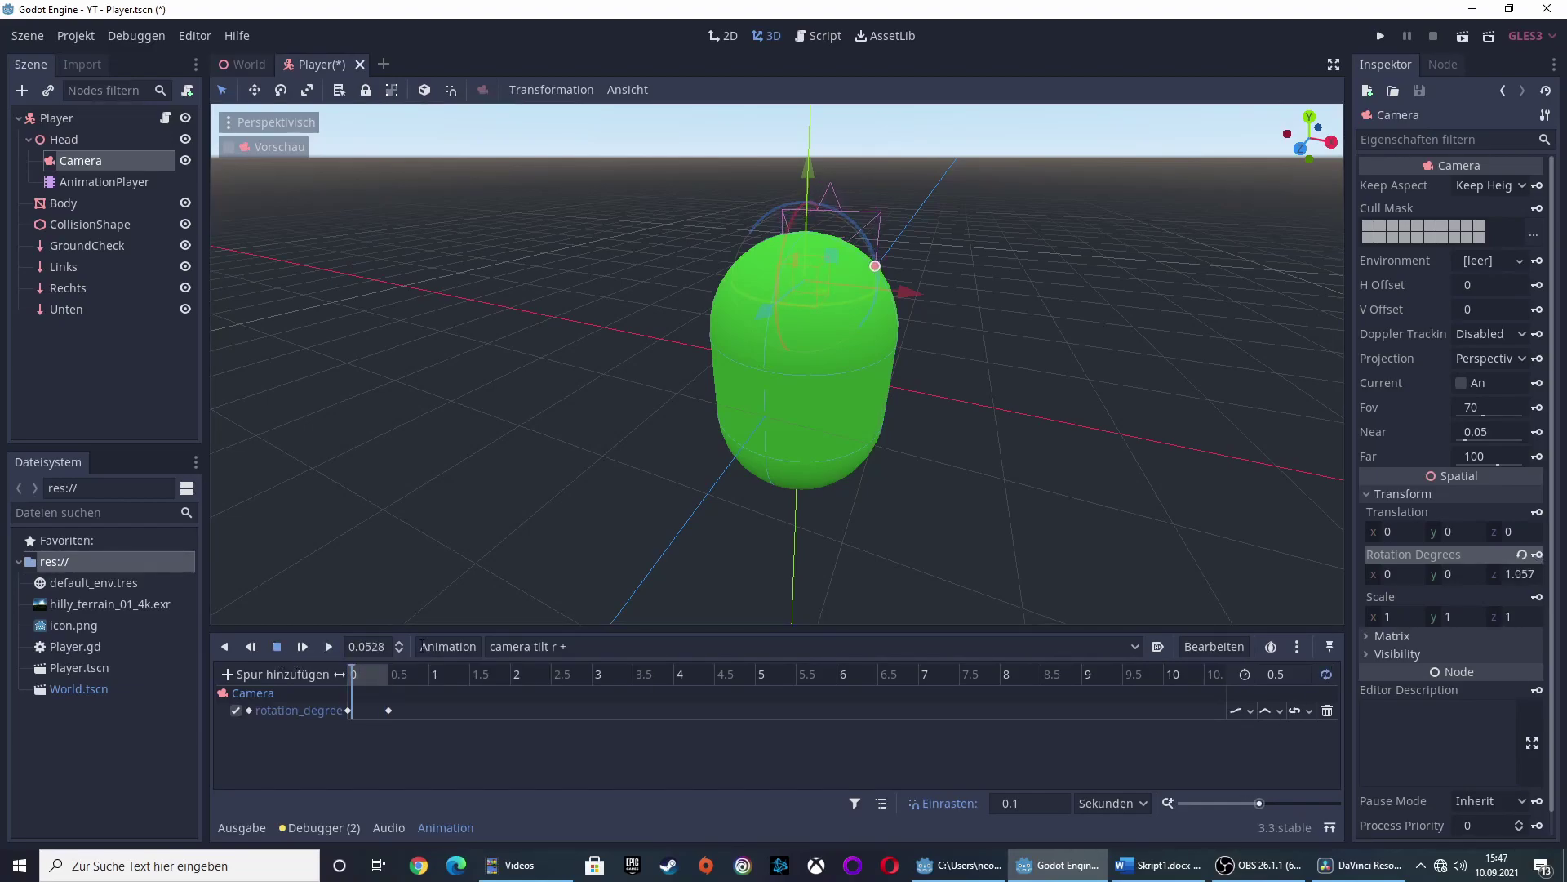
{"action": "left_click", "coordinate": [348, 672]}
Create a new 'camera tilt r -' animation with a length of 0.5 seconds.
{"action": "left_click", "coordinate": [482, 646]}
{"action": "left_click", "coordinate": [454, 554]}
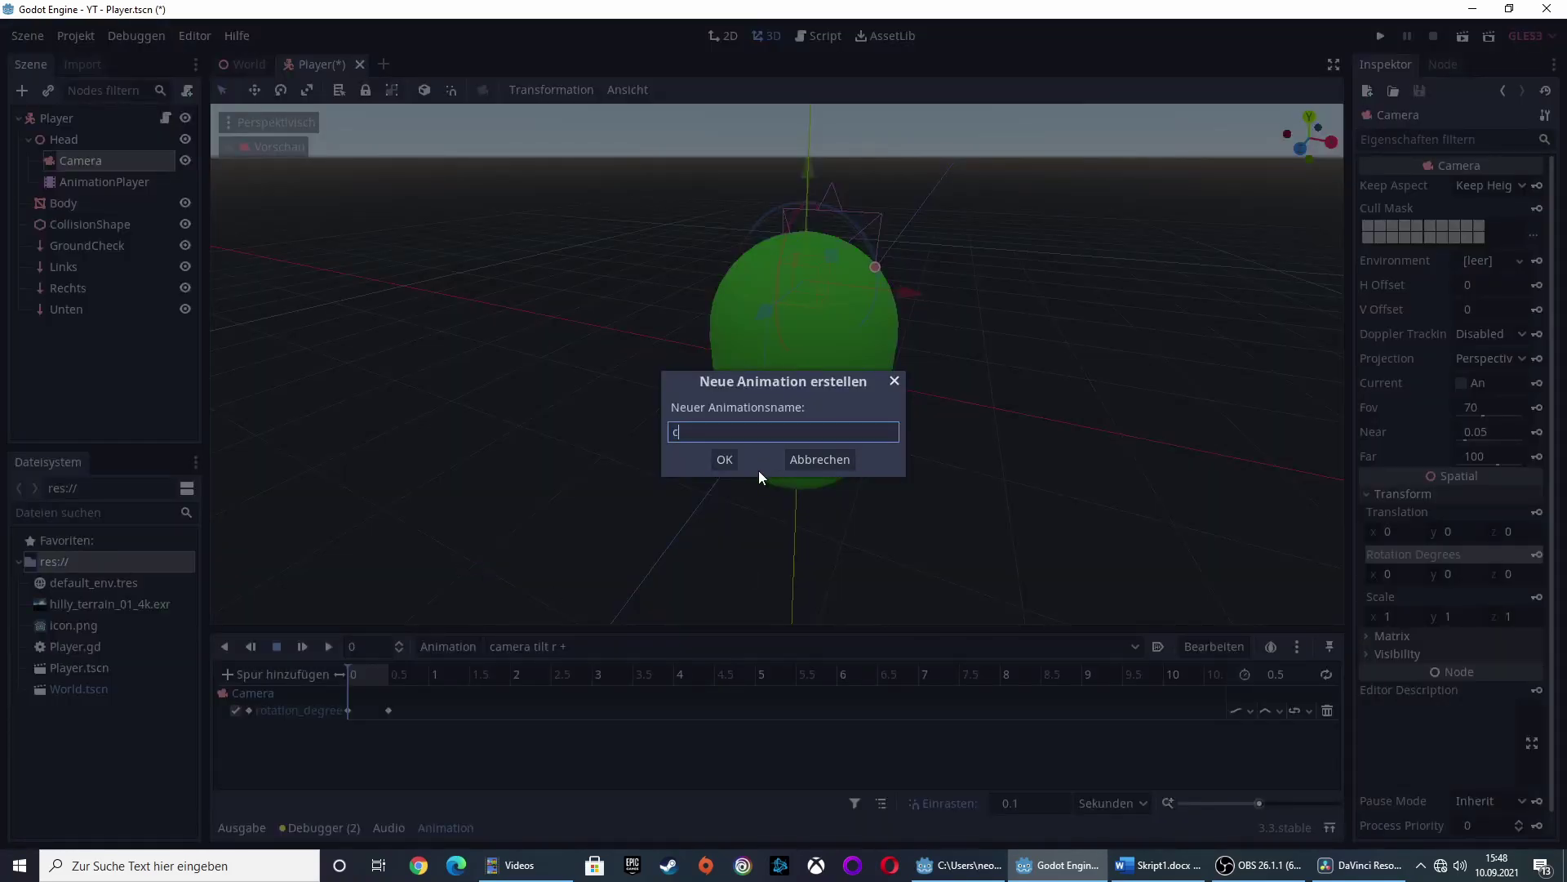
{"action": "type", "text": "camera"}
{"action": "type", "text": " tilt r -"}
{"action": "left_click", "coordinate": [724, 459]}
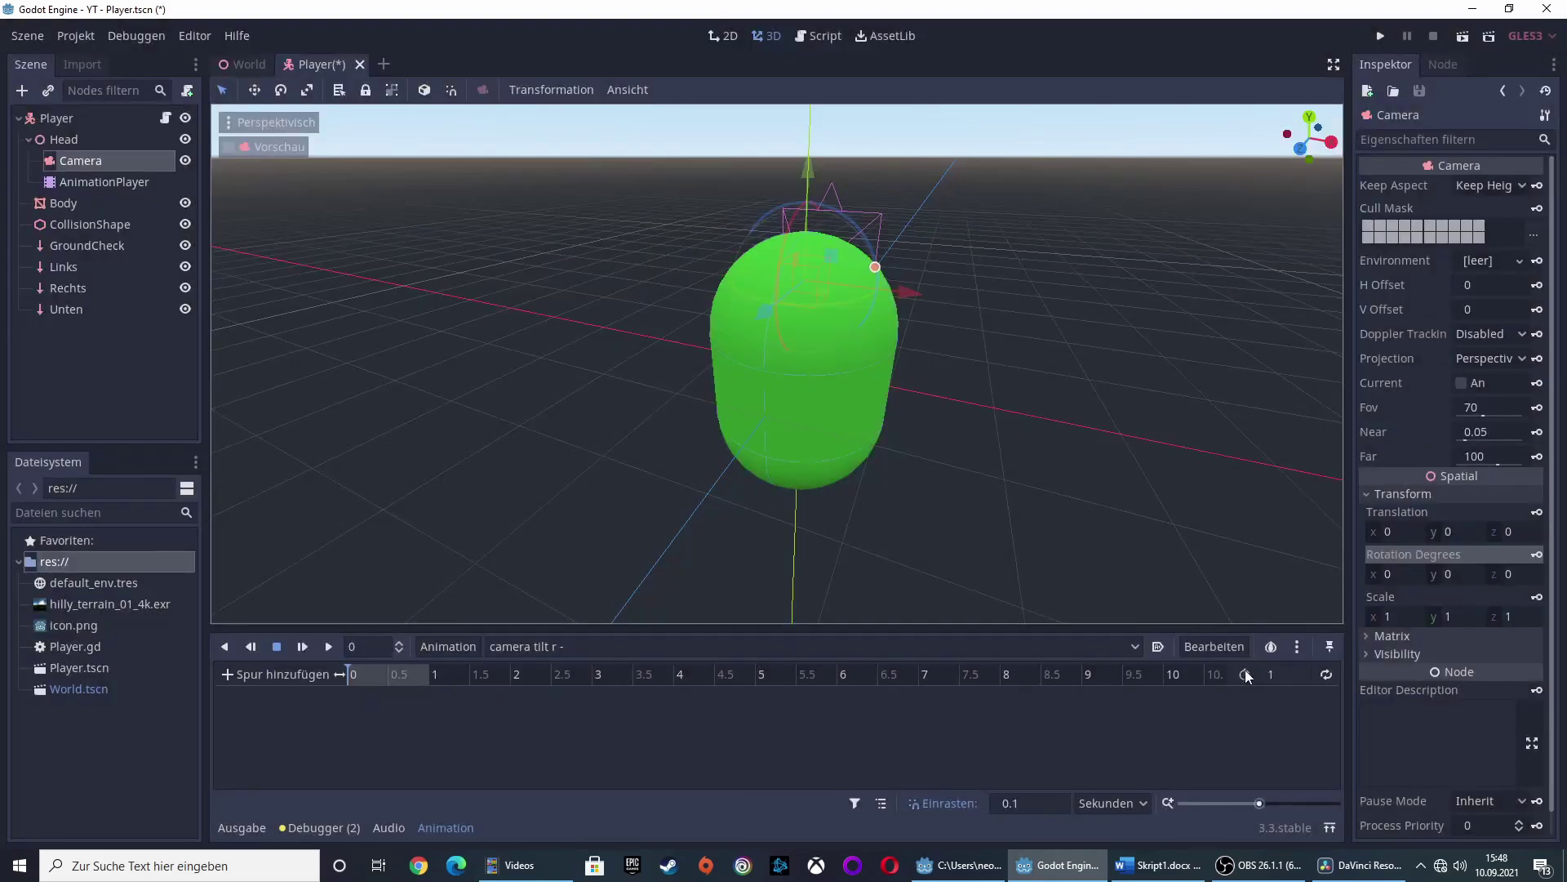
{"action": "type", "text": "0.5"}
{"action": "key", "text": "Return"}
Key Camera rotation z=10 at 0 and z=0 at 0.5, then play it.
{"action": "left_click", "coordinate": [1509, 574]}
{"action": "type", "text": "10"}
{"action": "key", "text": "Return"}
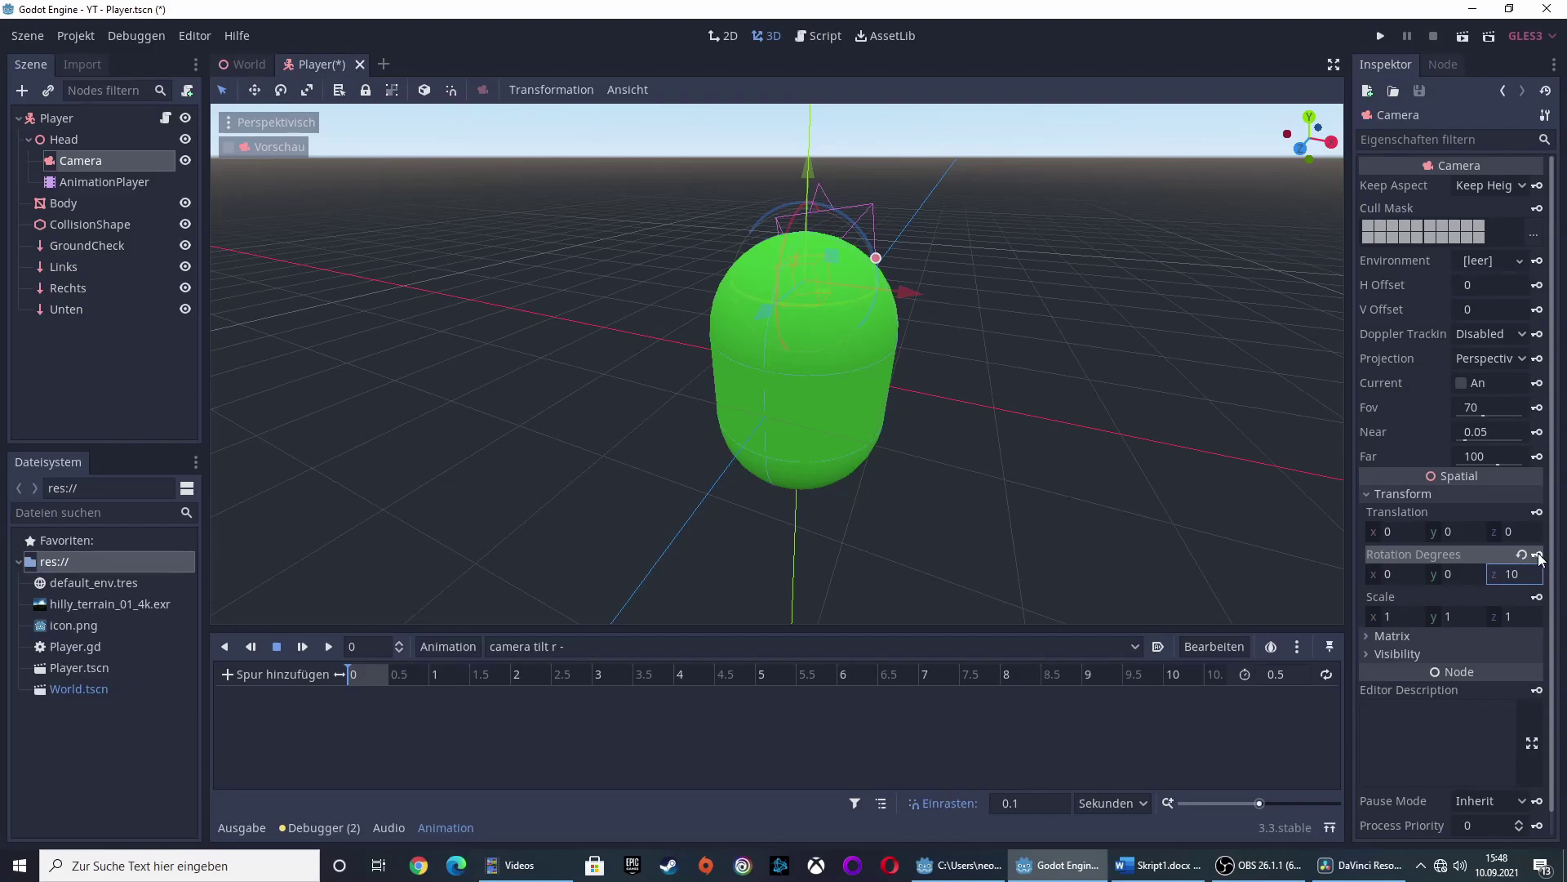
{"action": "left_click", "coordinate": [1538, 554]}
{"action": "left_click", "coordinate": [685, 459]}
{"action": "left_click_drag", "start_coordinate": [351, 678], "coordinate": [389, 678]}
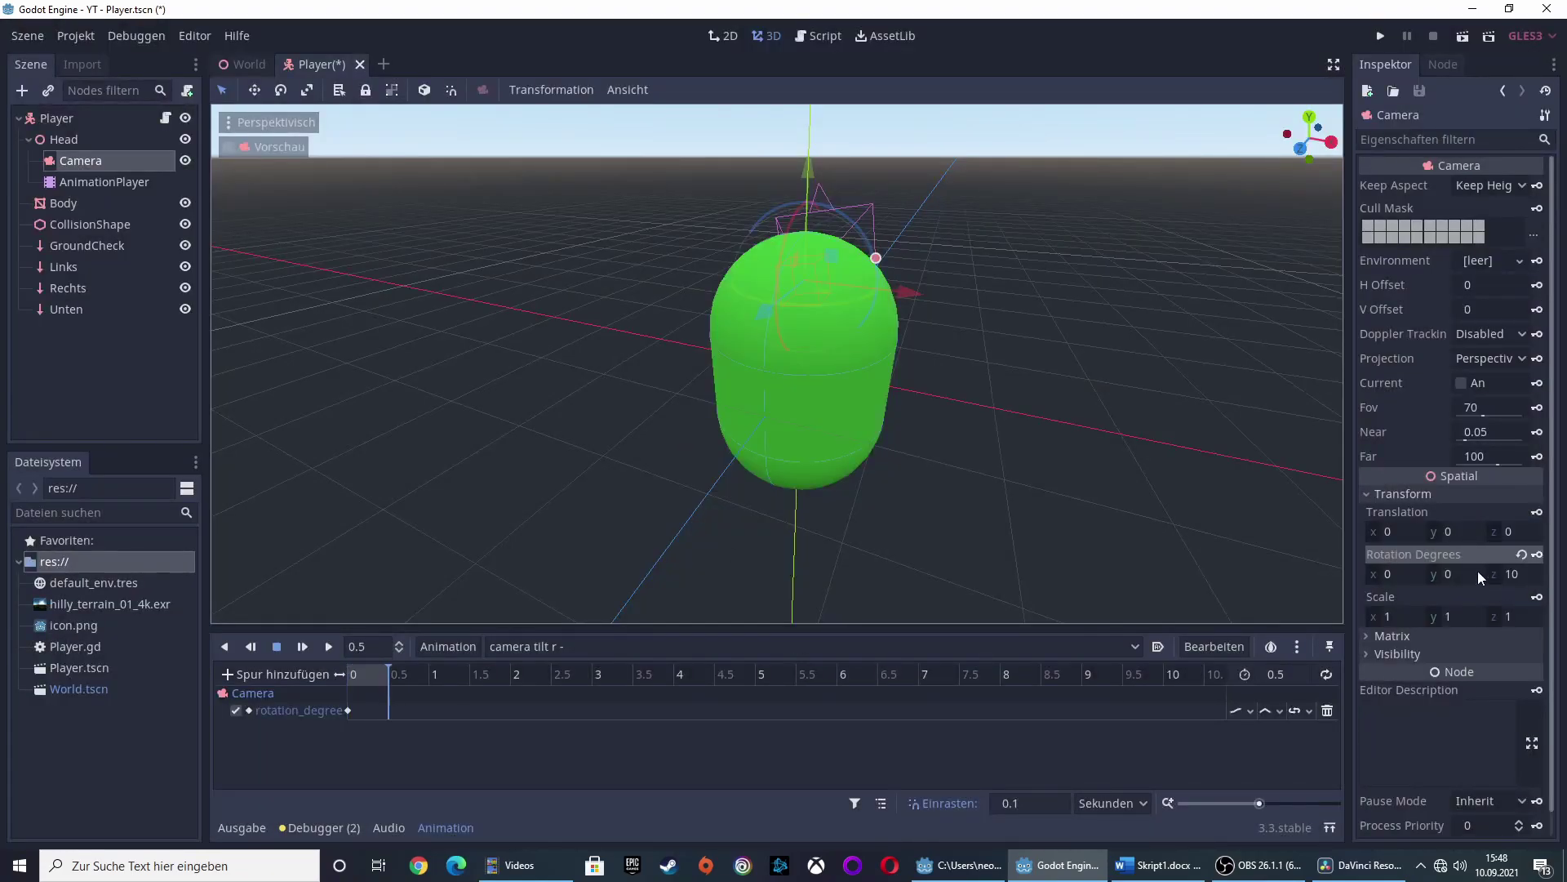
{"action": "left_click", "coordinate": [1522, 554]}
{"action": "left_click", "coordinate": [1538, 556]}
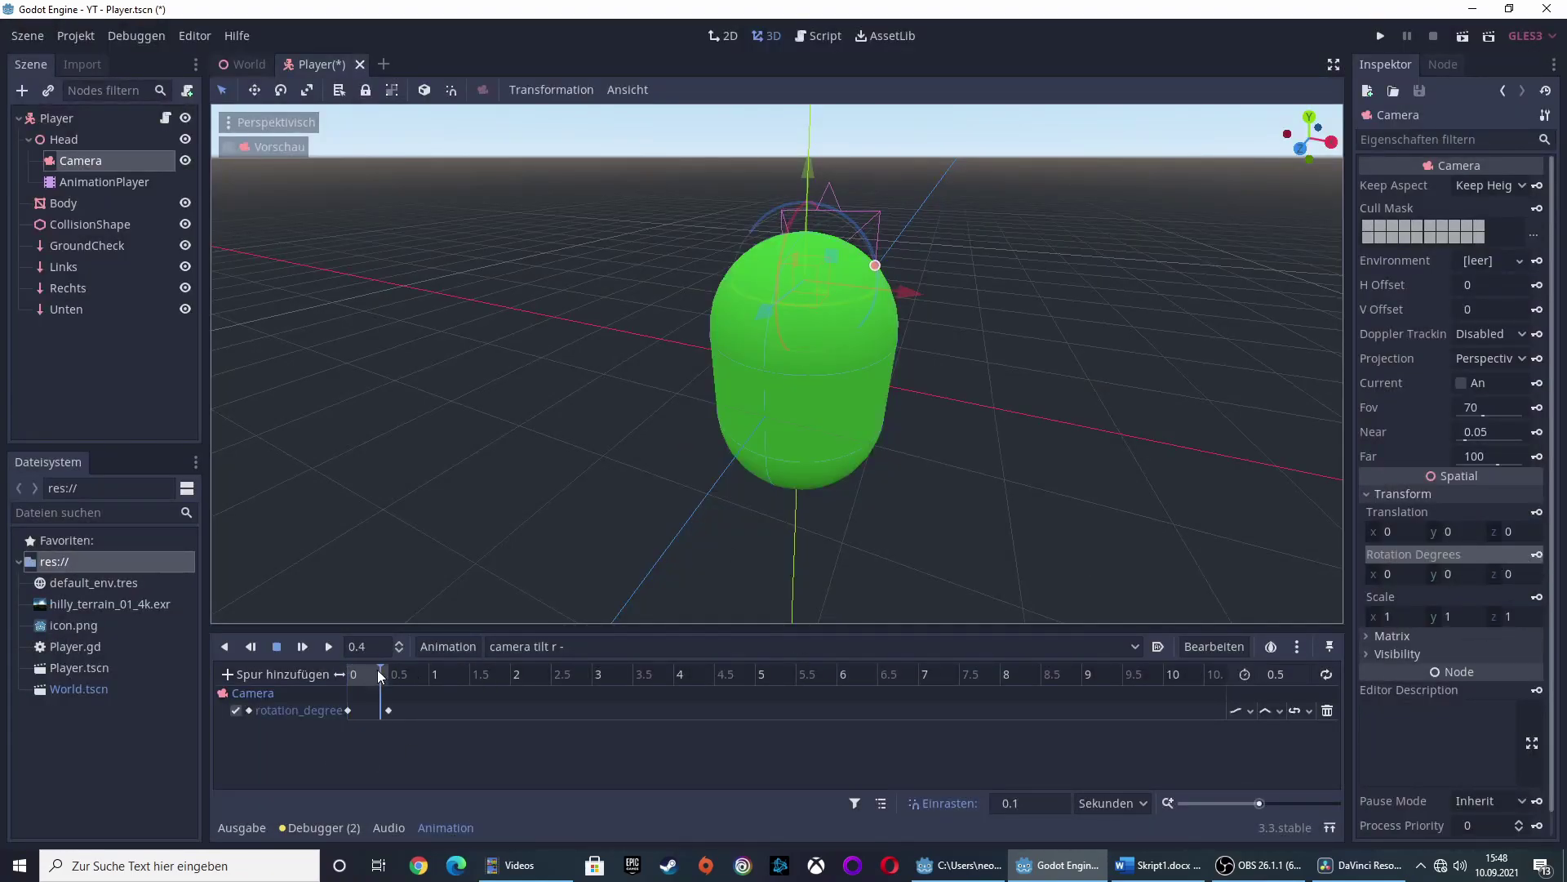
{"action": "left_click", "coordinate": [328, 647]}
Start a new animation named 'camera tilt l +'.
{"action": "left_click", "coordinate": [448, 647]}
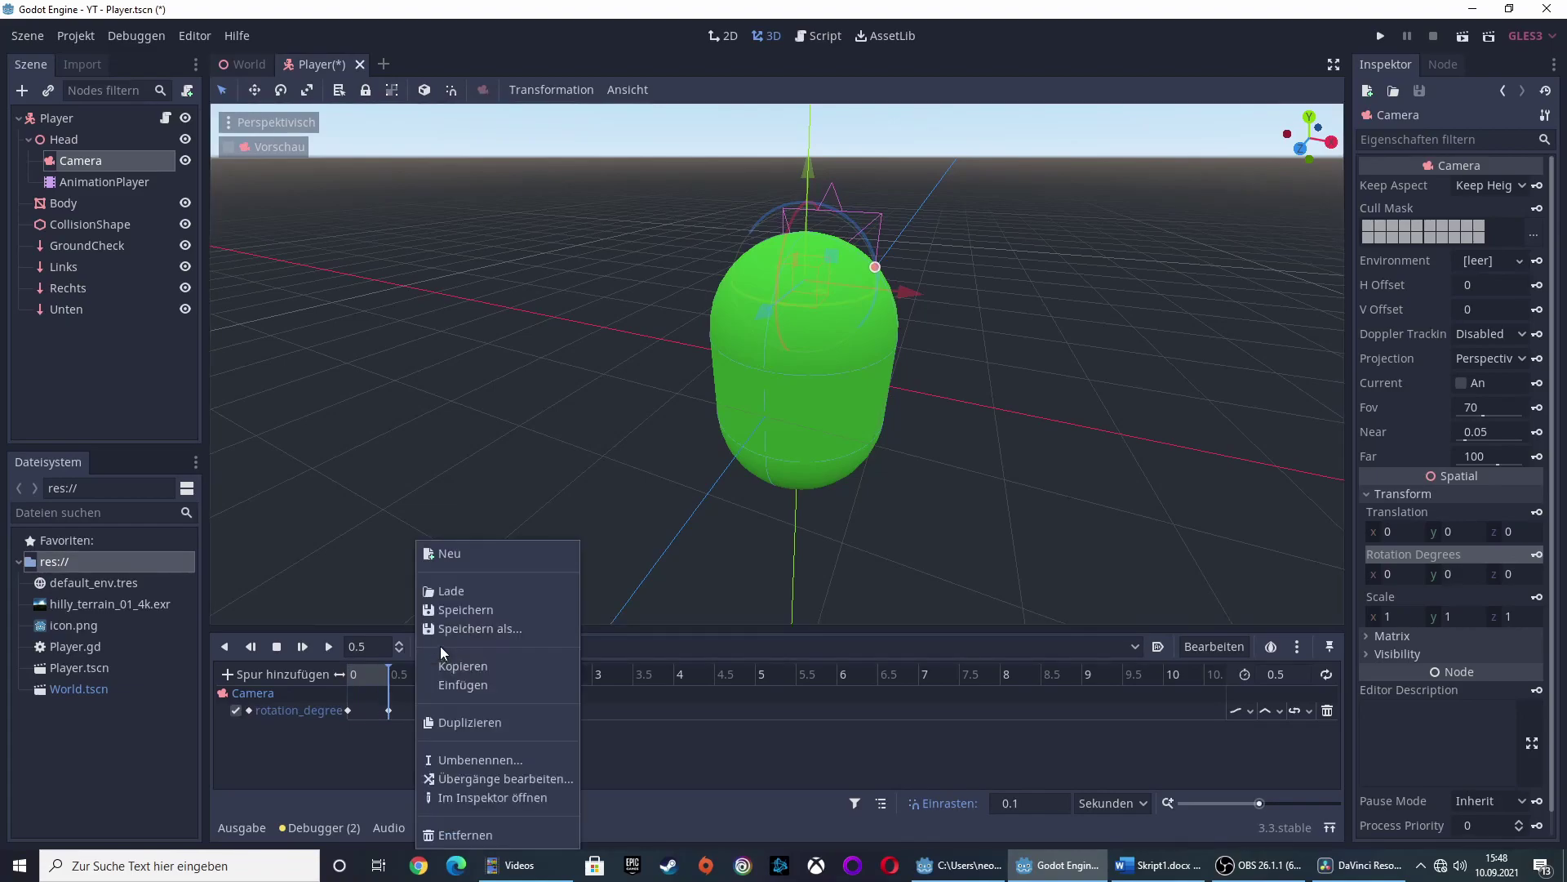
{"action": "left_click", "coordinate": [457, 553]}
{"action": "type", "text": "camera"}
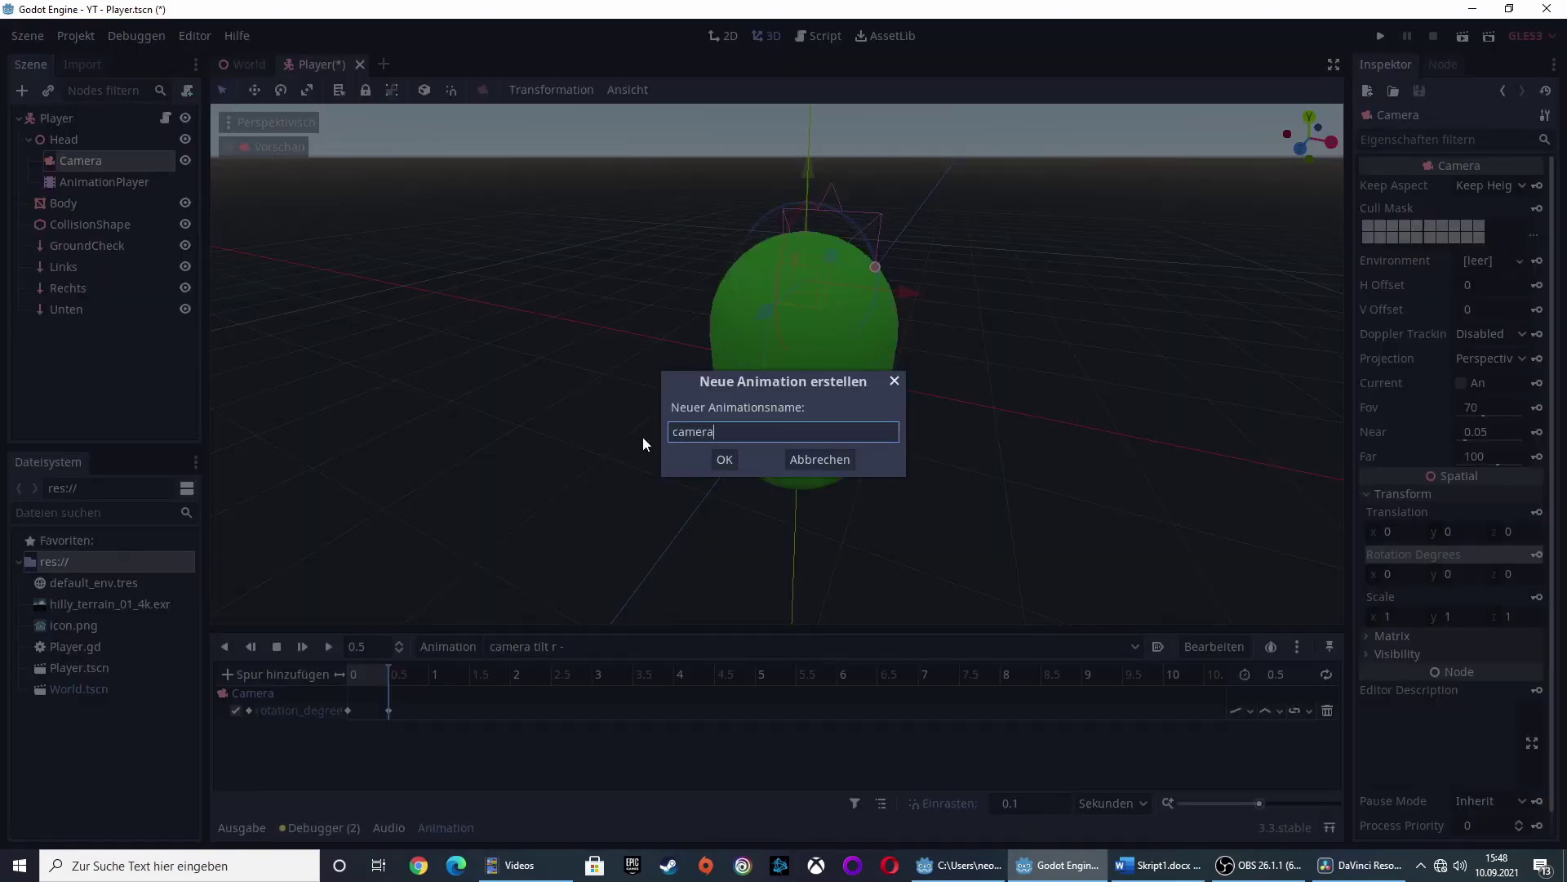
{"action": "type", "text": " tilt l"}
{"action": "type", "text": " +"}
Create the 'camera tilt l +' animation with a length of 0.5 seconds.
{"action": "left_click", "coordinate": [725, 460]}
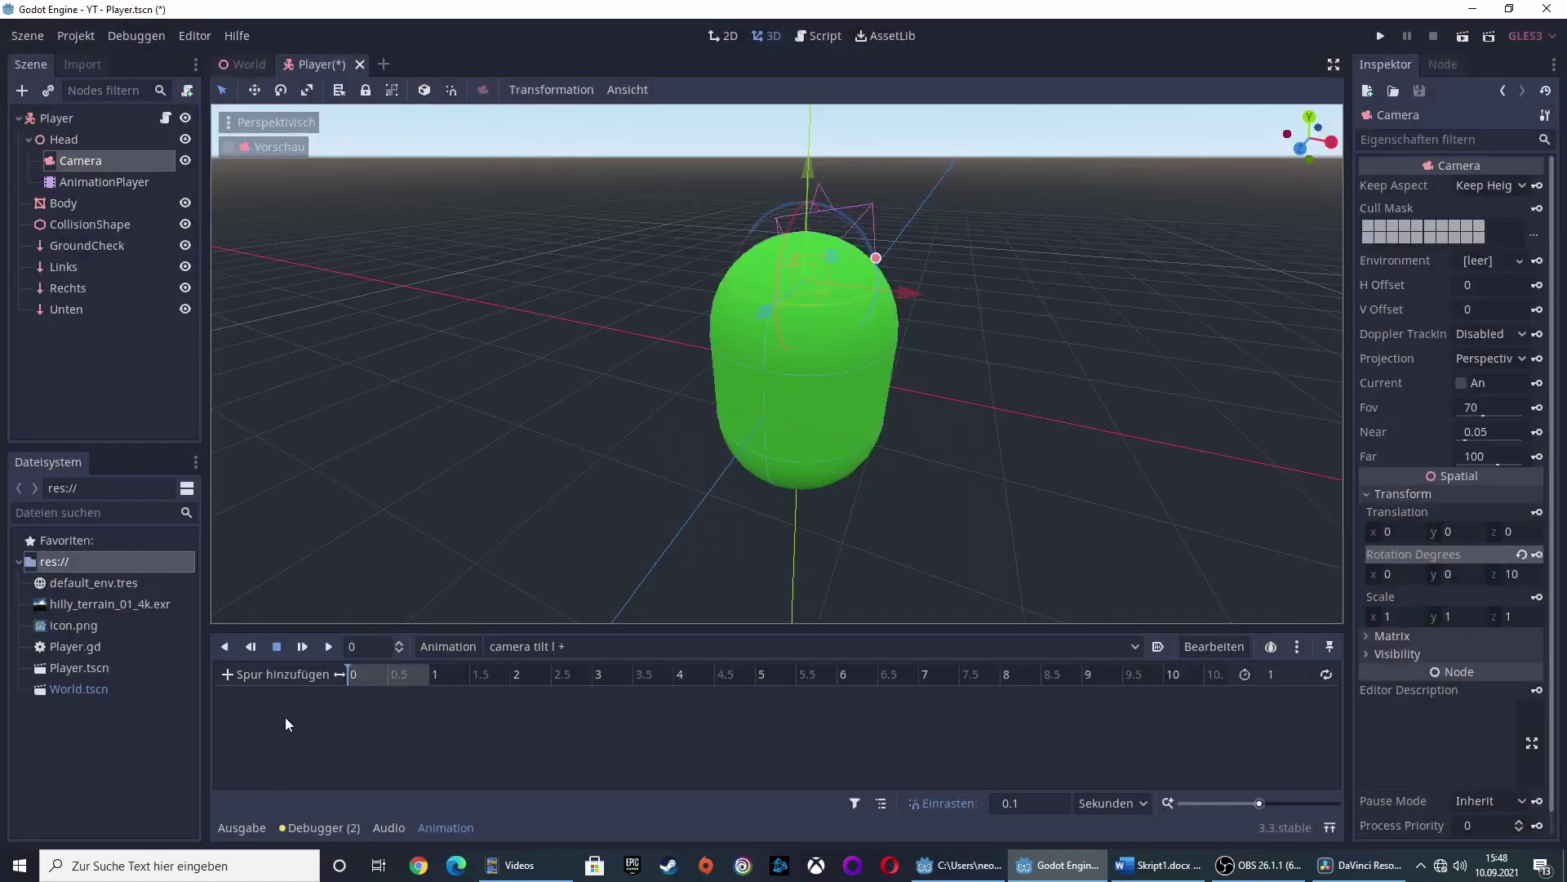
{"action": "double_click", "coordinate": [1284, 673]}
{"action": "type", "text": "0.5"}
{"action": "key", "text": "Return"}
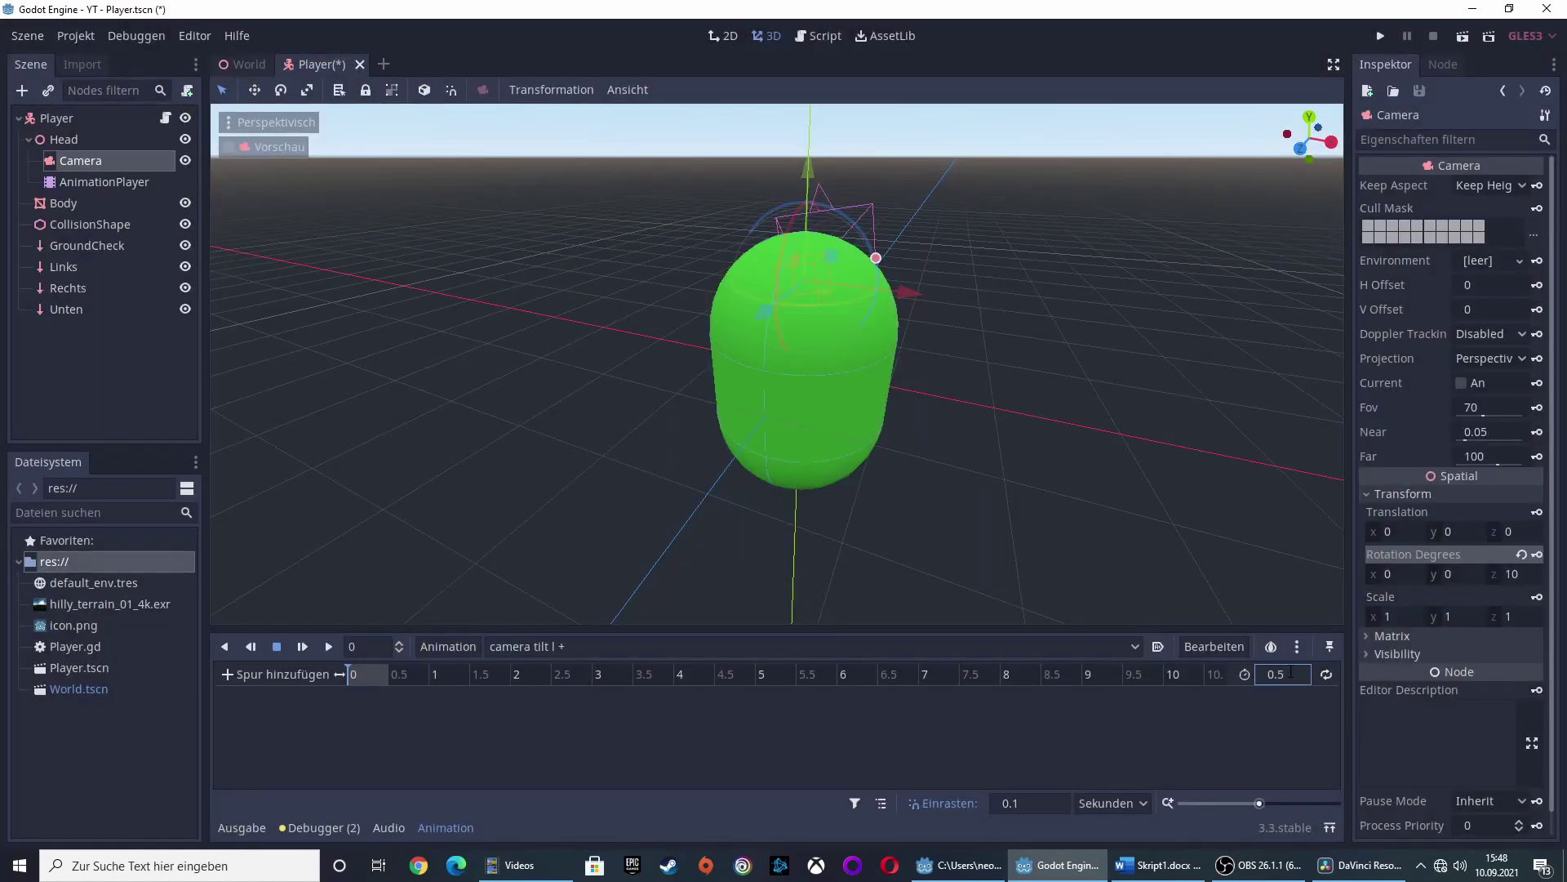
Key Camera rotation z=0 at the start and z=-10 at 0.5 seconds.
{"action": "left_click", "coordinate": [1522, 555]}
{"action": "left_click", "coordinate": [1538, 554]}
{"action": "left_click", "coordinate": [691, 459]}
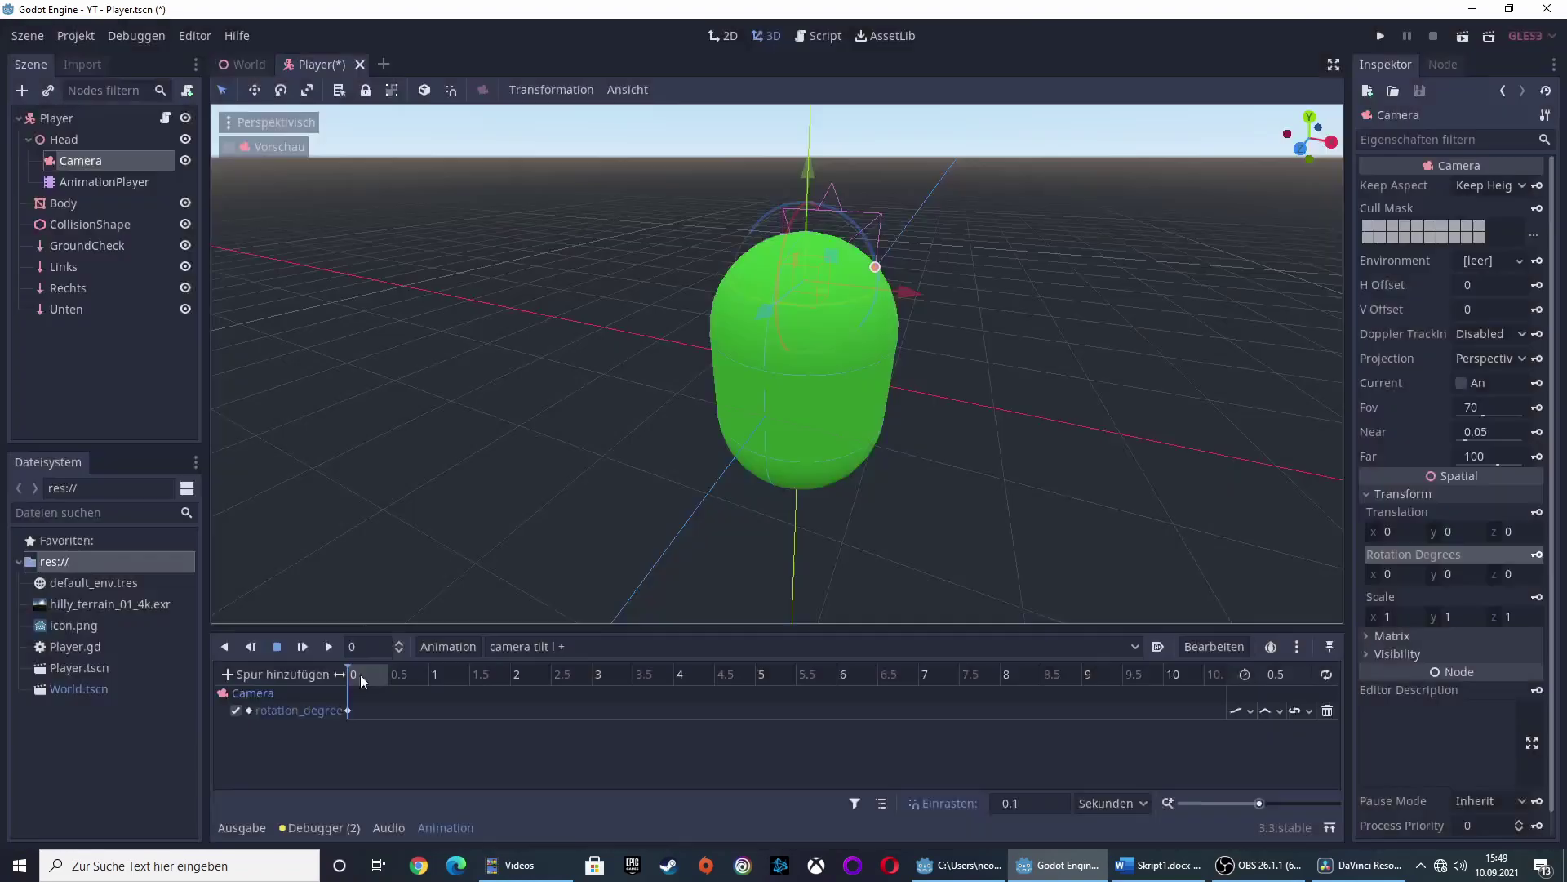
{"action": "left_click_drag", "start_coordinate": [351, 674], "coordinate": [389, 674]}
{"action": "left_click", "coordinate": [1508, 574]}
{"action": "type", "text": "-10"}
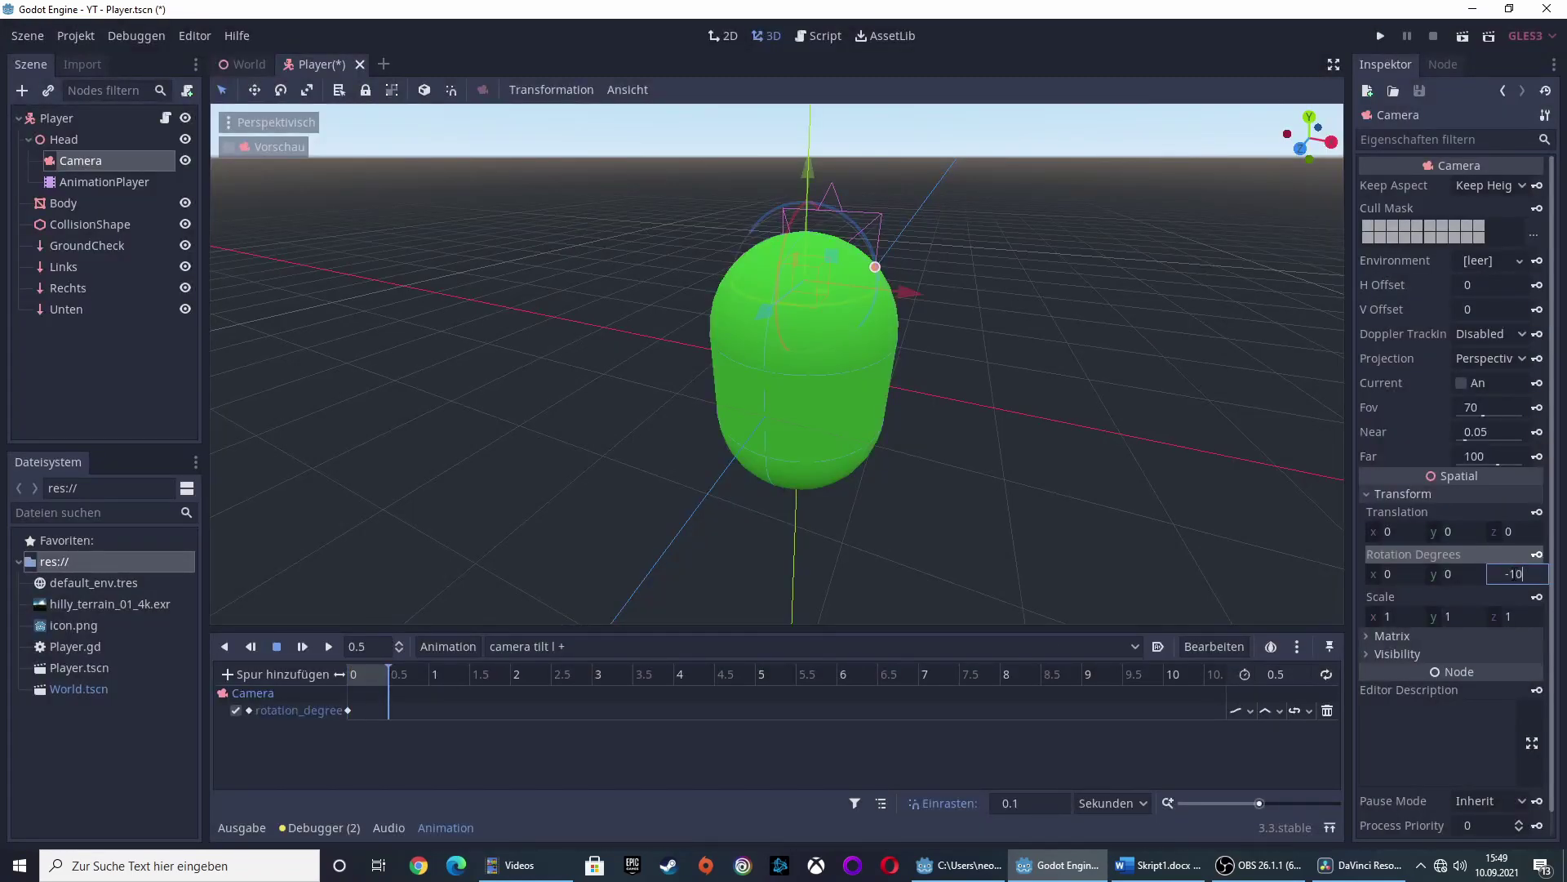
{"action": "key", "text": "Return"}
{"action": "left_click", "coordinate": [1538, 555]}
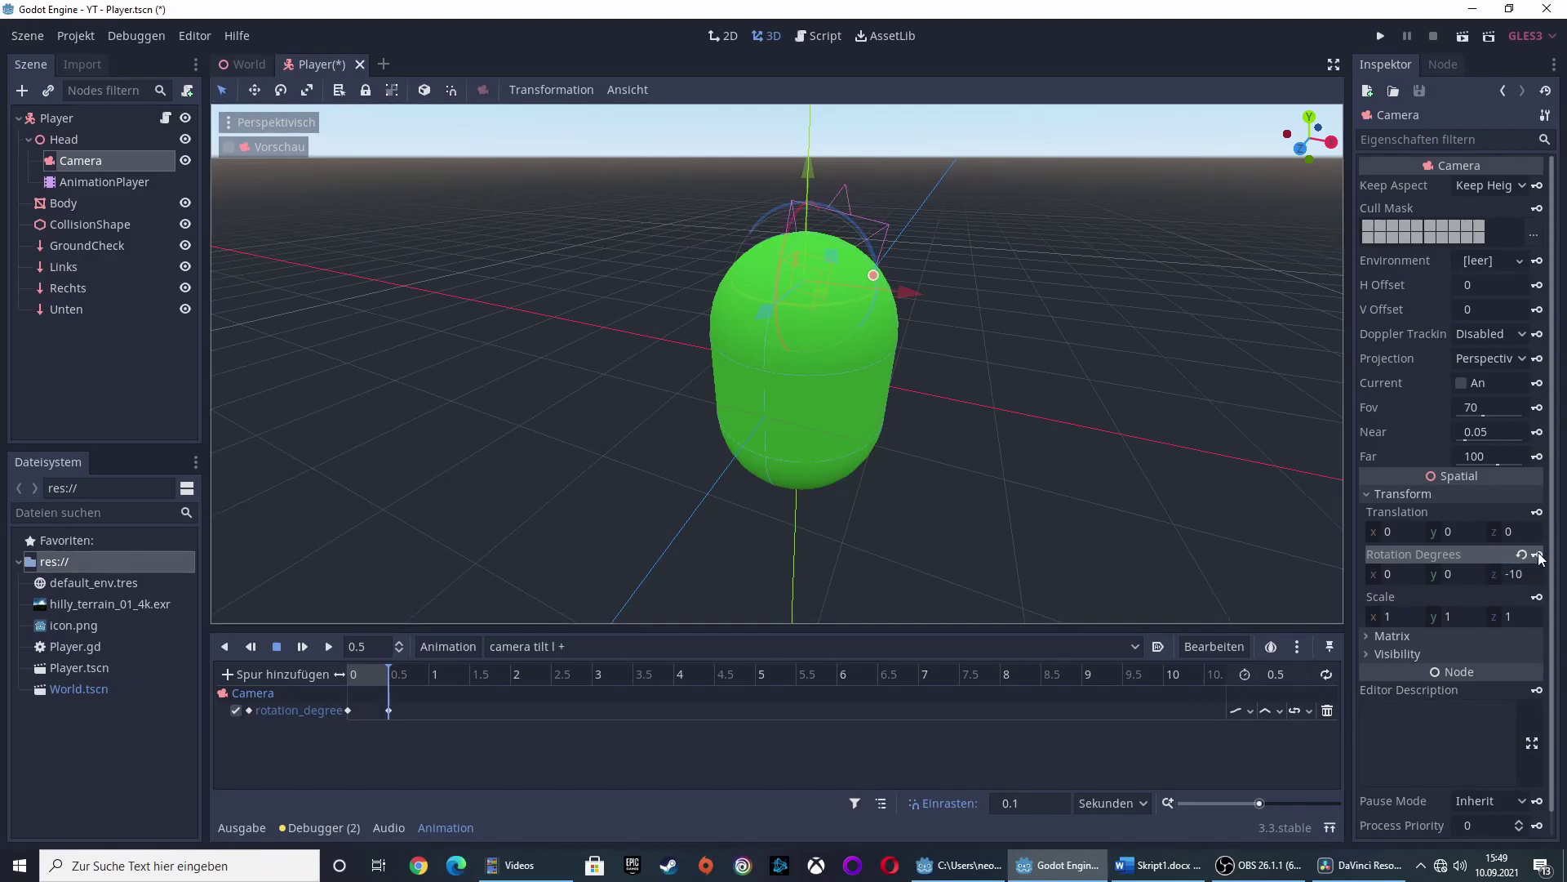
Create a new 'camera tilt l -' animation with a length of 0.5 seconds.
{"action": "left_click", "coordinate": [450, 647]}
{"action": "left_click", "coordinate": [458, 552]}
{"action": "type", "text": "camera"}
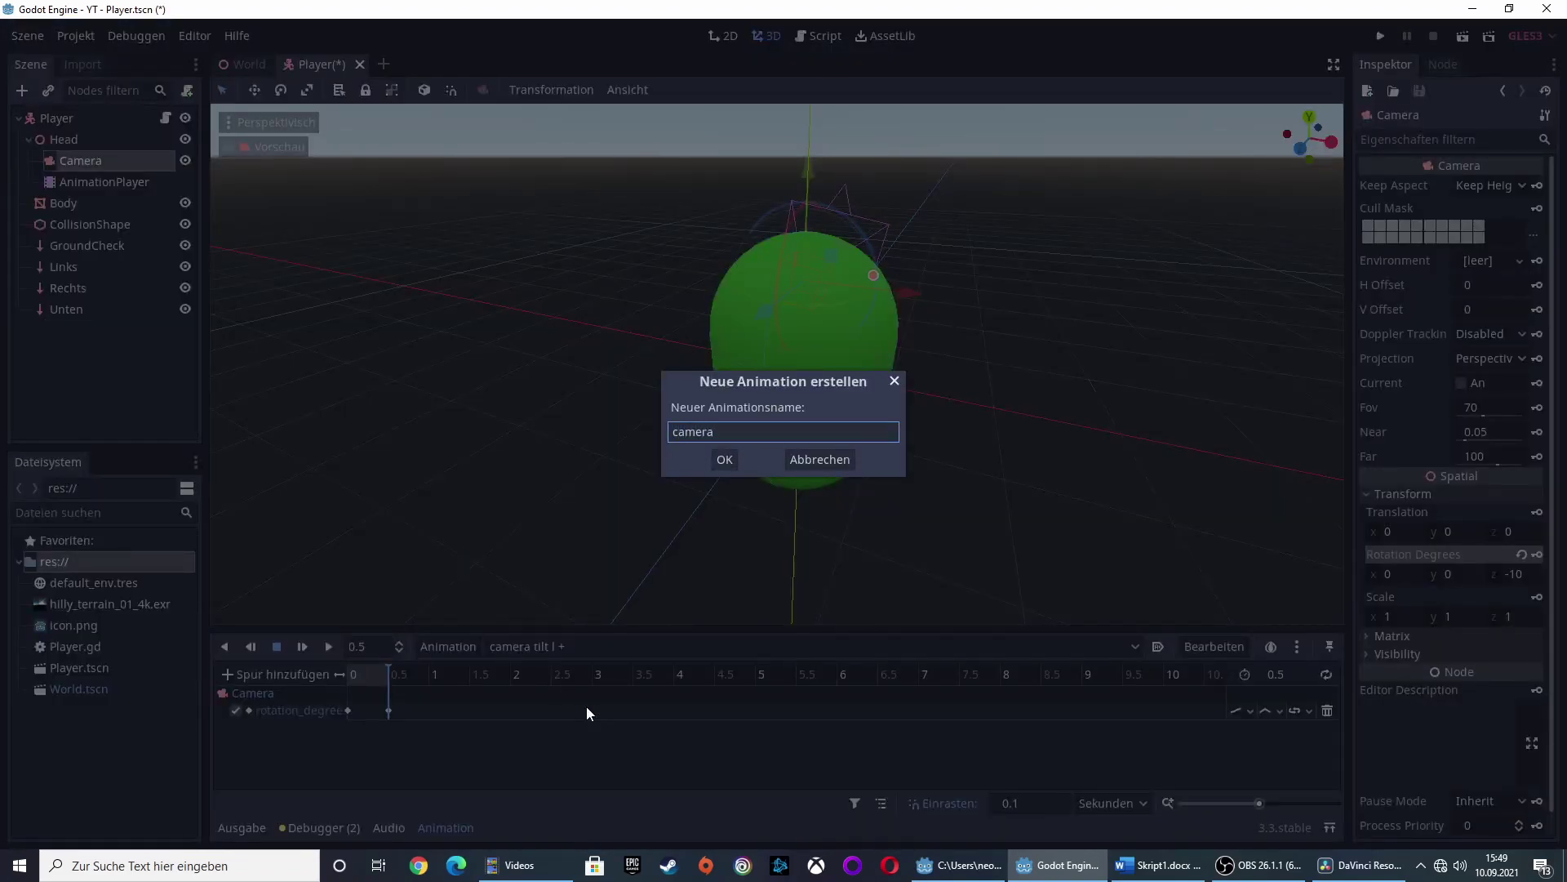
{"action": "type", "text": " tilt"}
{"action": "type", "text": " l -"}
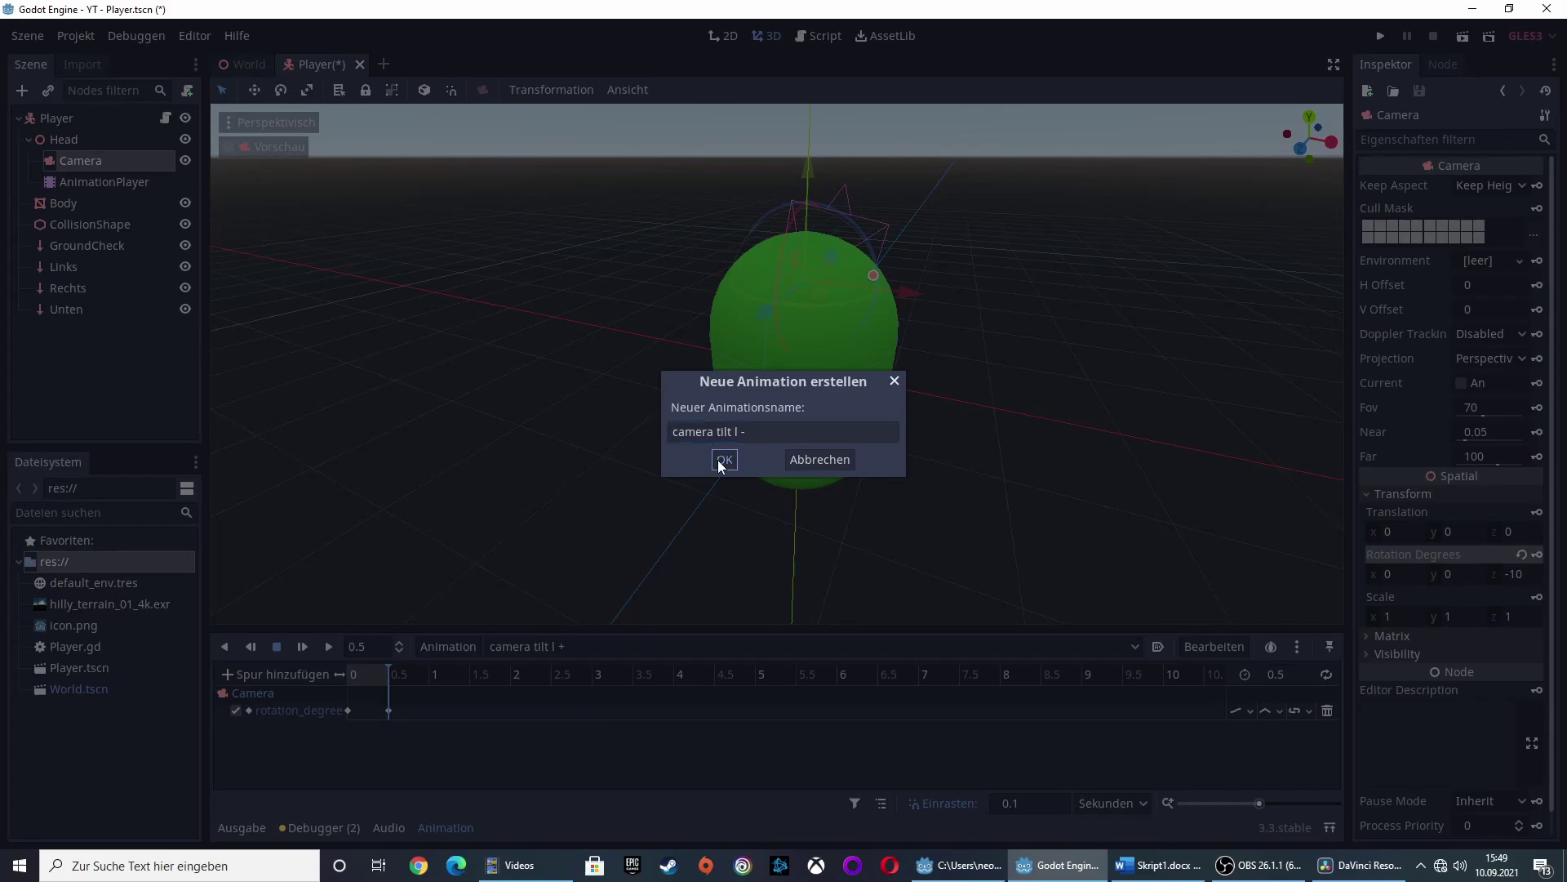
{"action": "left_click", "coordinate": [723, 459]}
{"action": "left_click", "coordinate": [1278, 674]}
{"action": "type", "text": "0.5"}
{"action": "key", "text": "Return"}
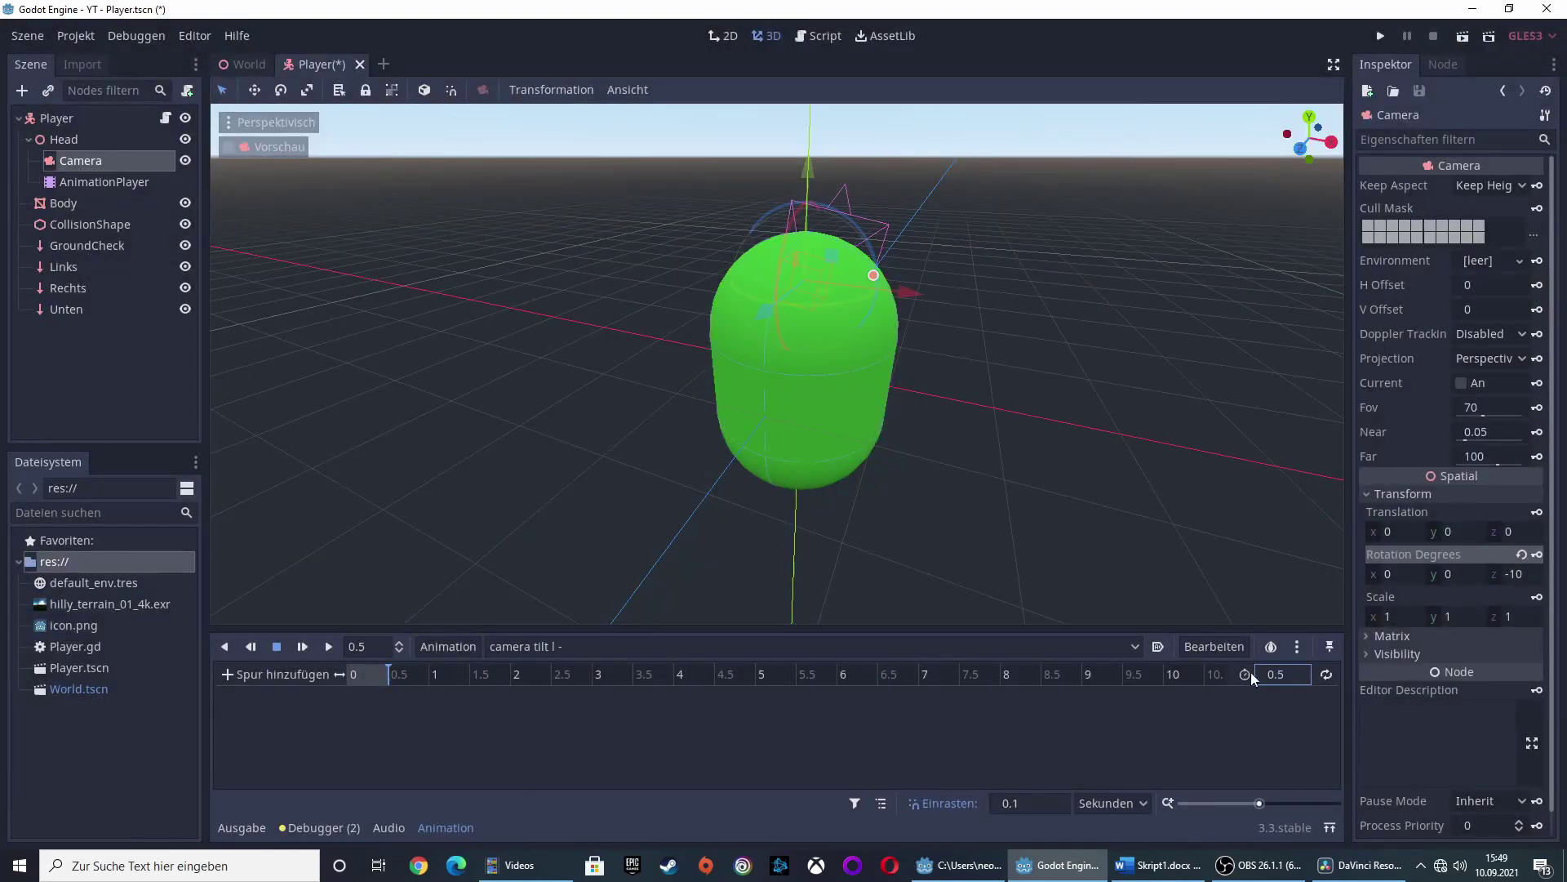
Key Camera rotation z=-10 at 0 and z=0 at 0.5, then play it.
{"action": "left_click_drag", "start_coordinate": [391, 675], "coordinate": [349, 674]}
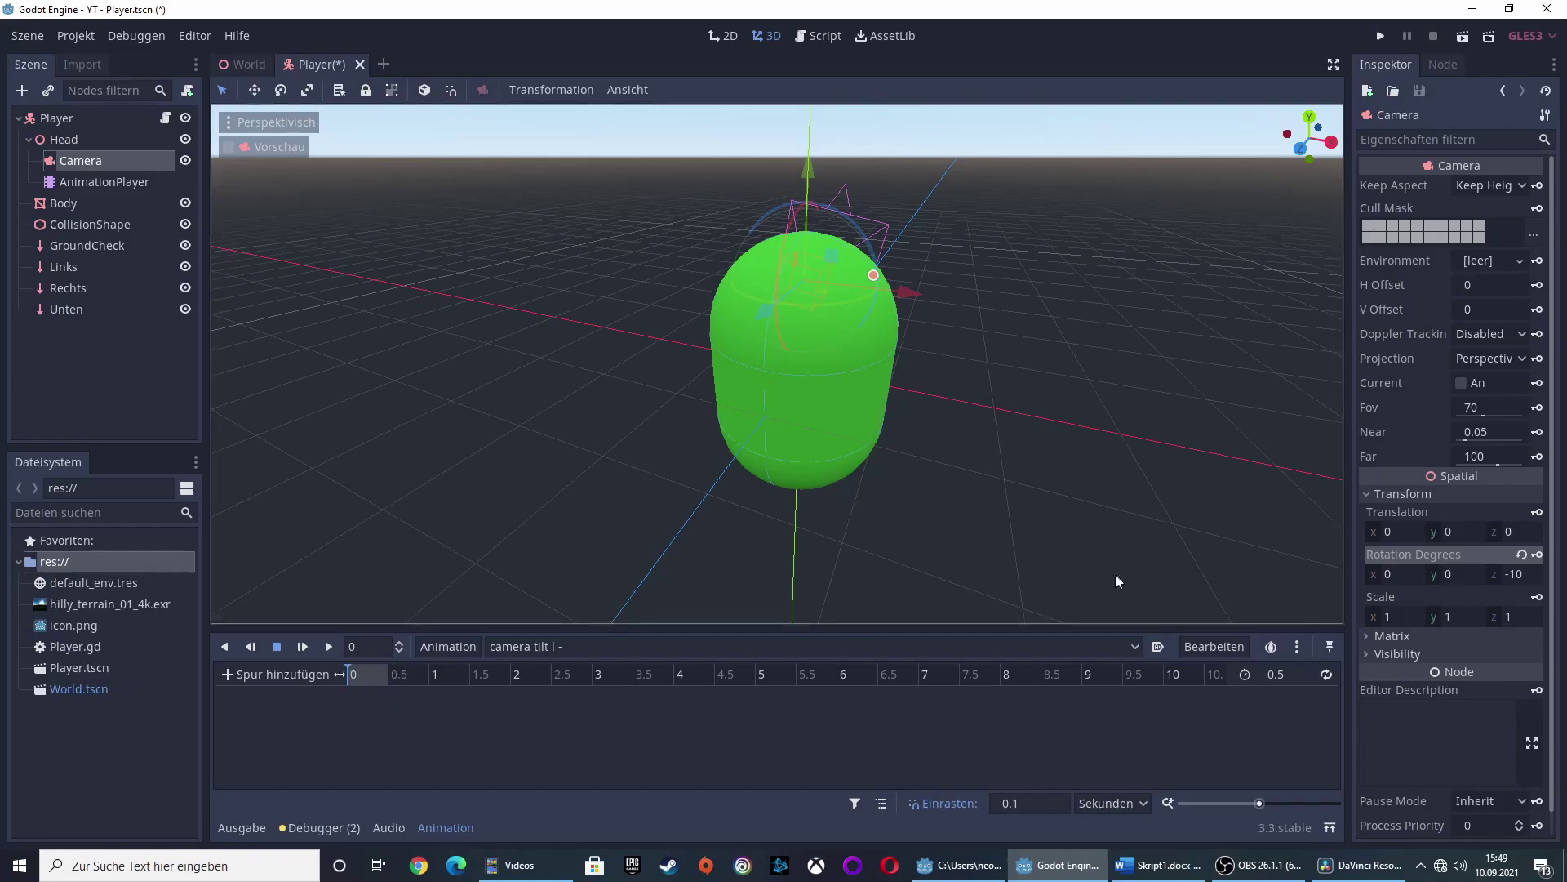
{"action": "left_click", "coordinate": [1538, 555]}
{"action": "left_click", "coordinate": [690, 459]}
{"action": "left_click", "coordinate": [389, 674]}
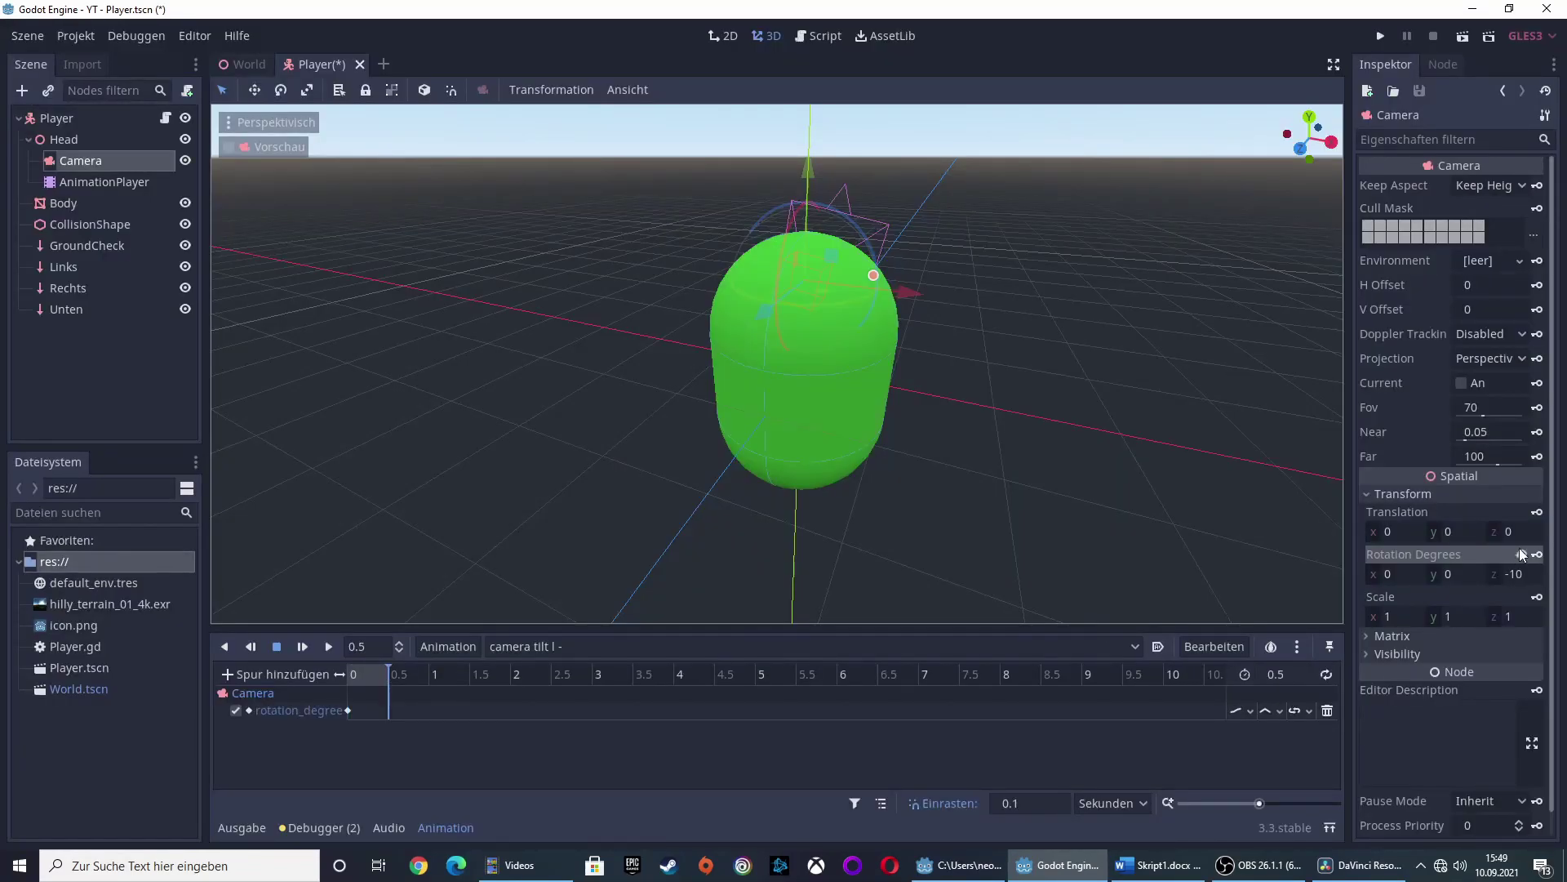
{"action": "left_click", "coordinate": [1522, 554]}
{"action": "left_click", "coordinate": [1539, 555]}
{"action": "left_click", "coordinate": [329, 646]}
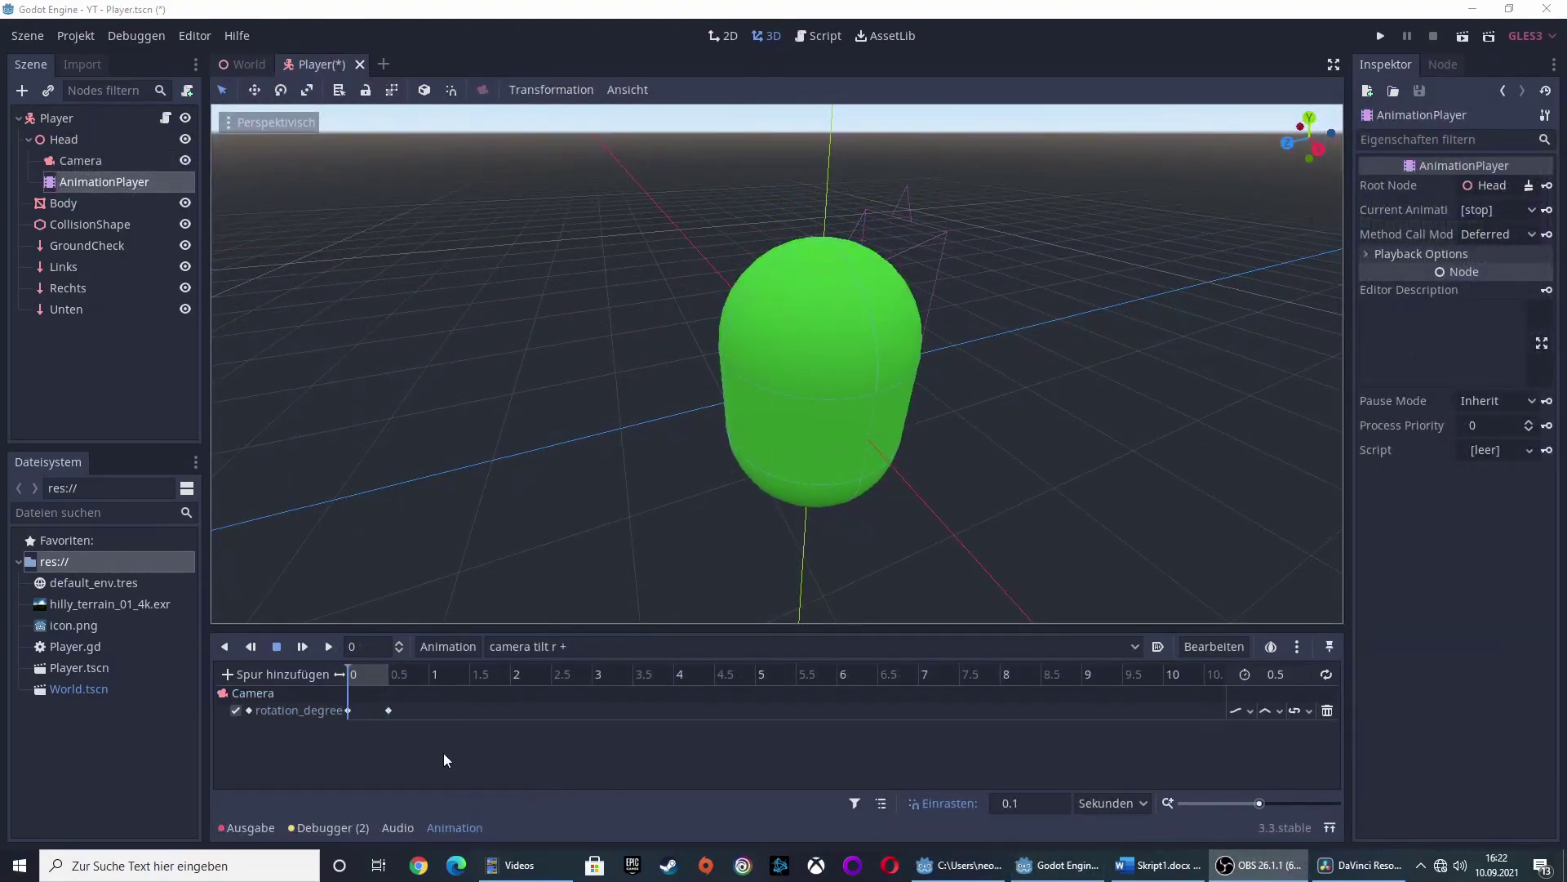
Play 'camera tilt l +' and 'camera tilt l -' to check them, then open Player.gd.
{"action": "left_click", "coordinate": [557, 647]}
{"action": "left_click", "coordinate": [553, 669]}
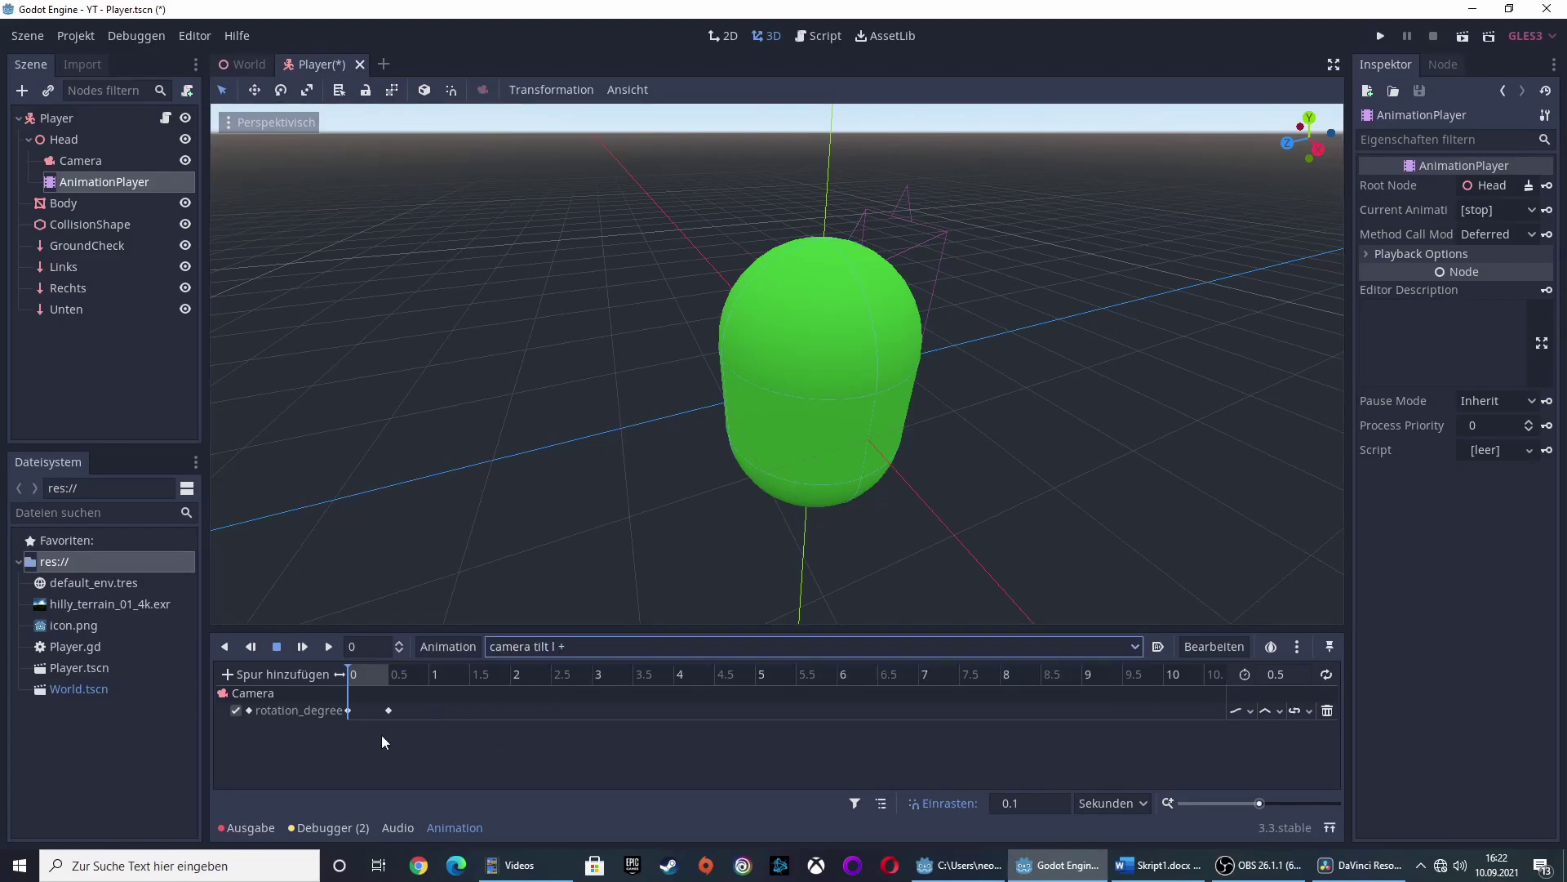
{"action": "left_click", "coordinate": [329, 646]}
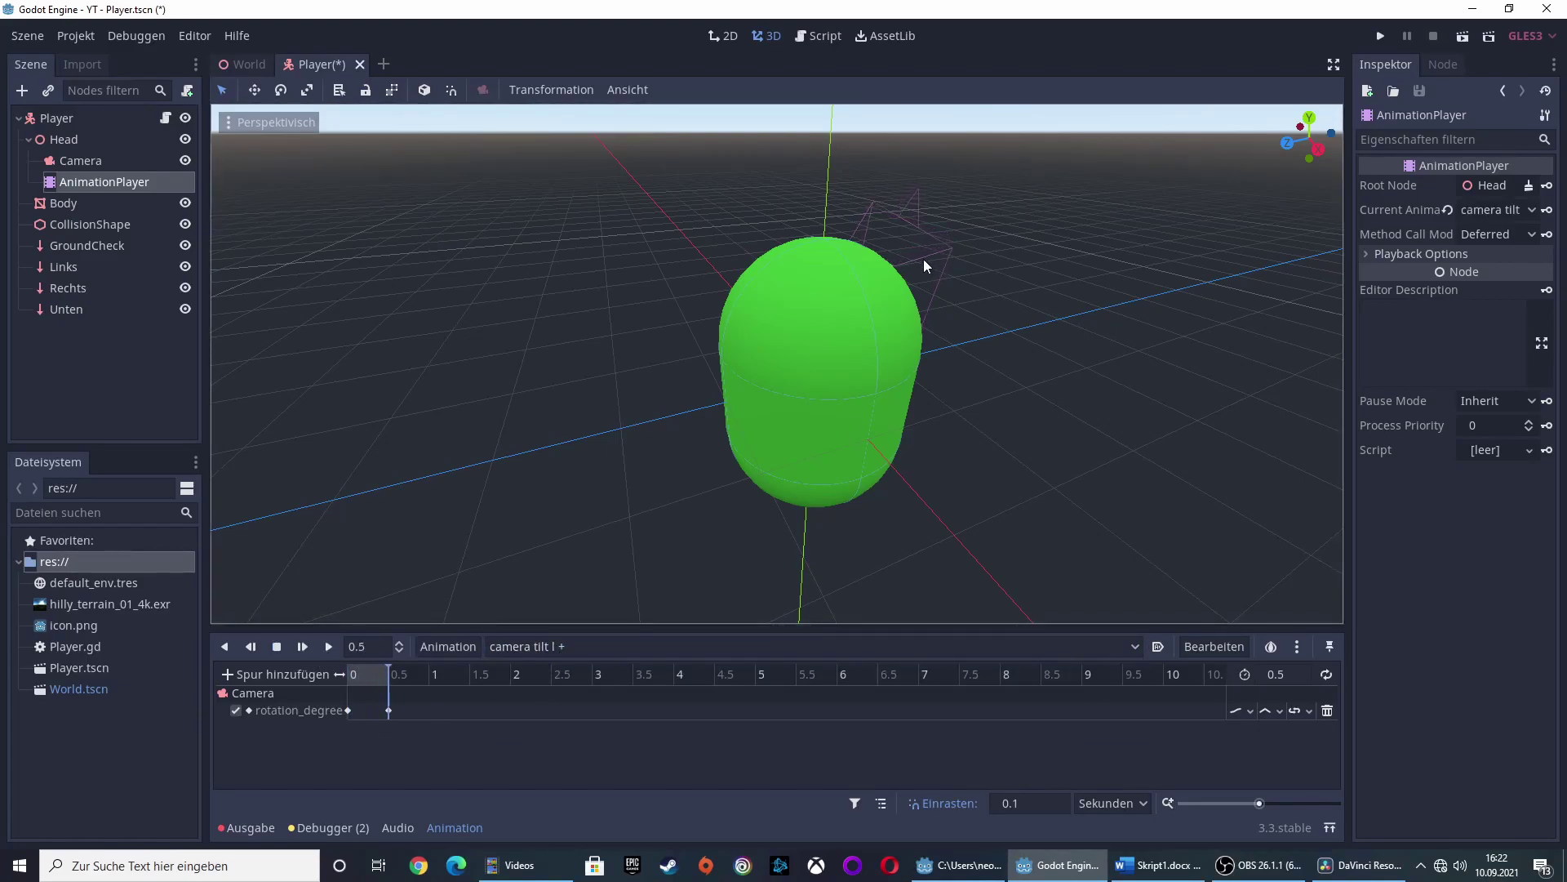
{"action": "left_click", "coordinate": [491, 649]}
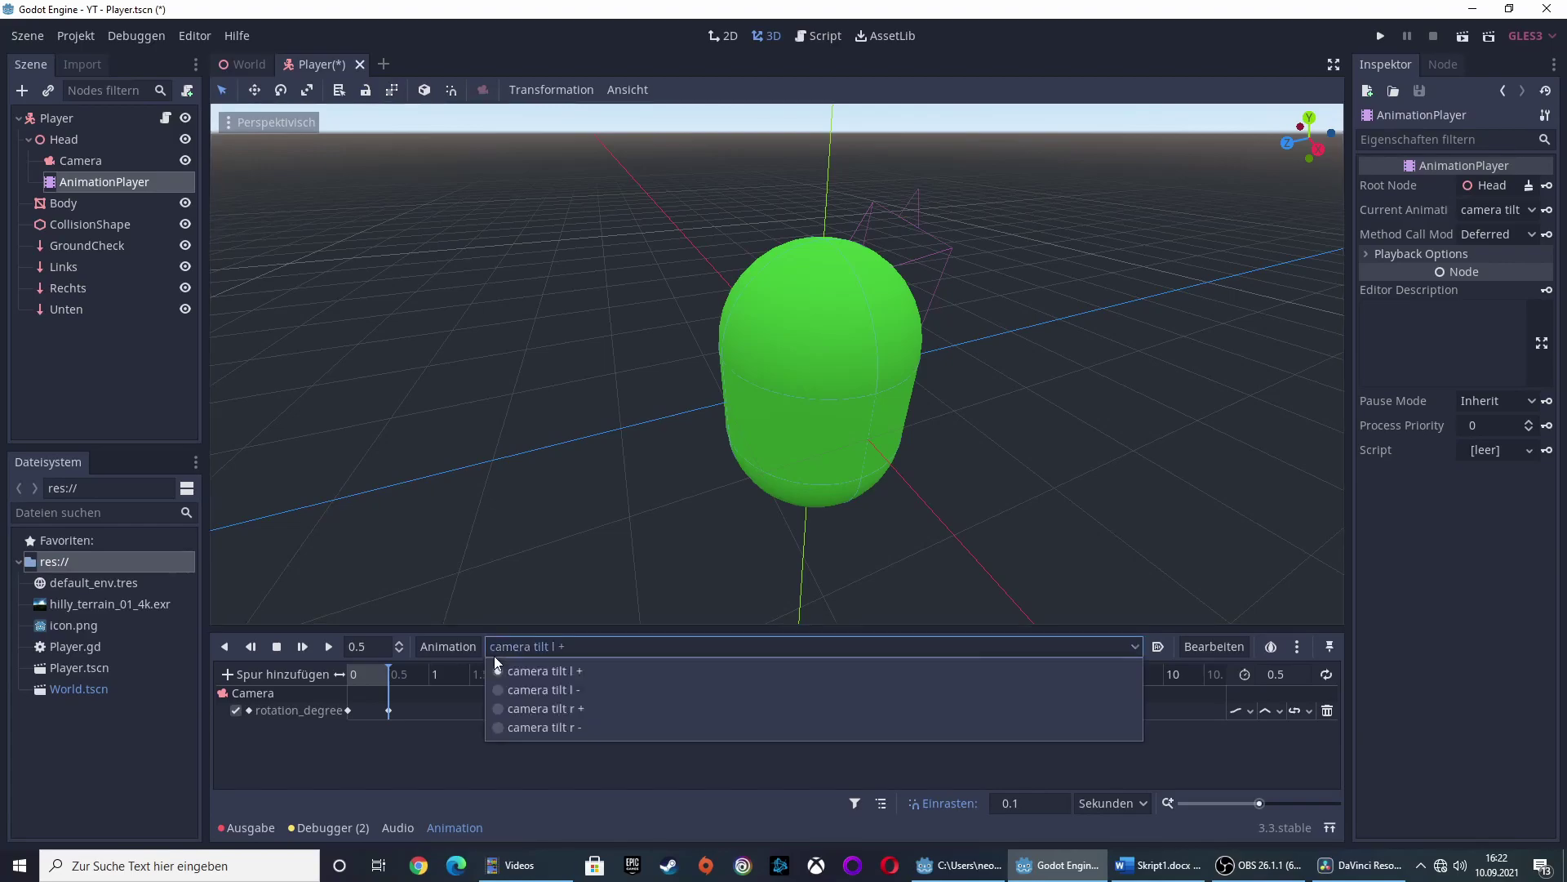
{"action": "left_click", "coordinate": [517, 689]}
{"action": "left_click", "coordinate": [328, 646]}
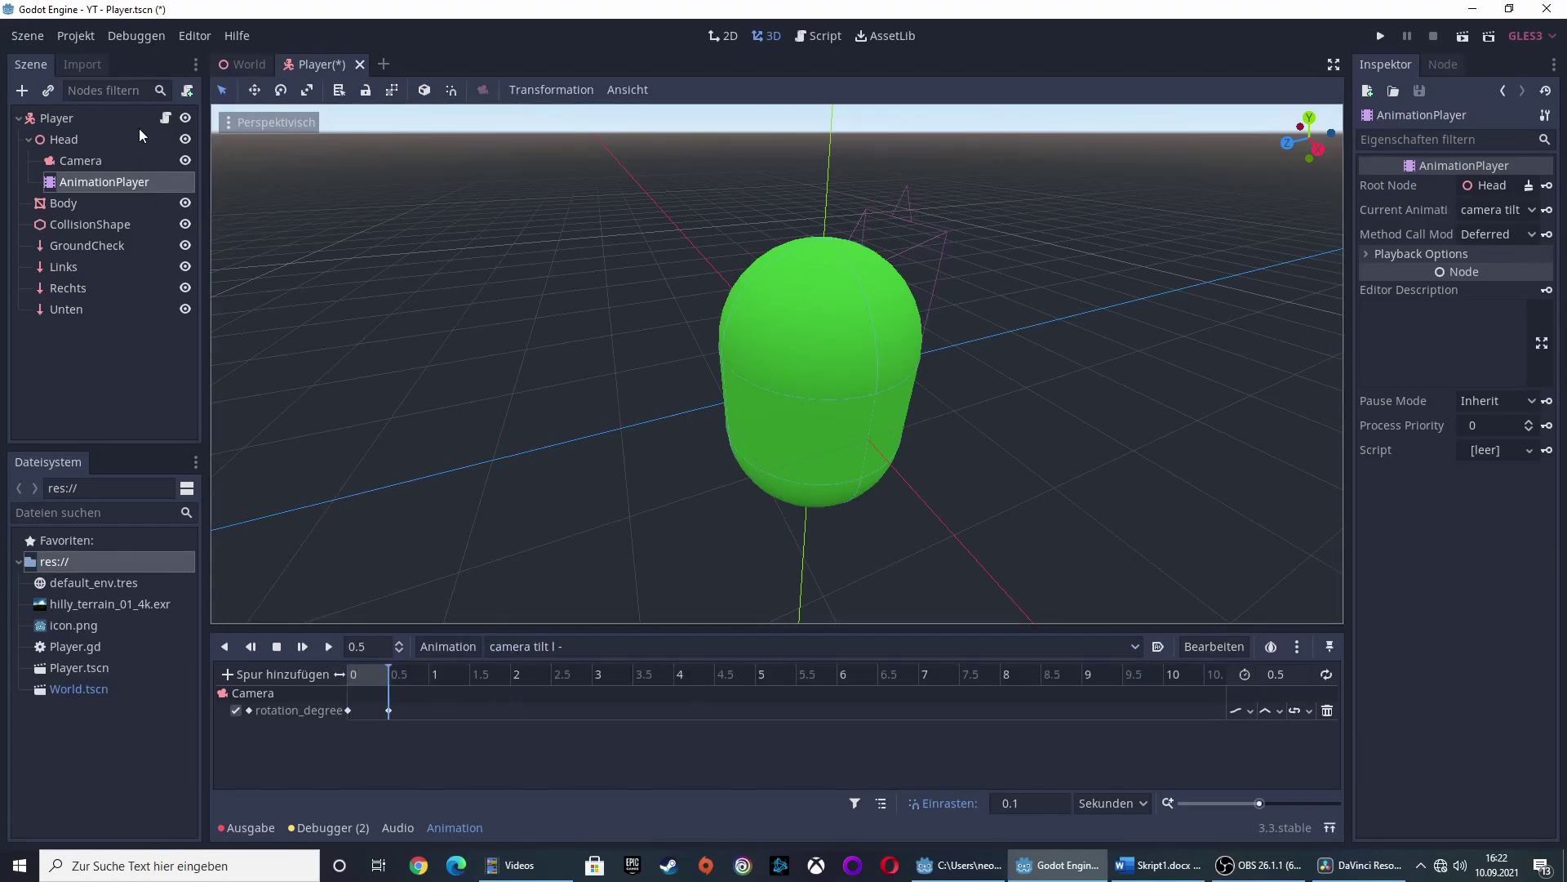
{"action": "left_click", "coordinate": [164, 118]}
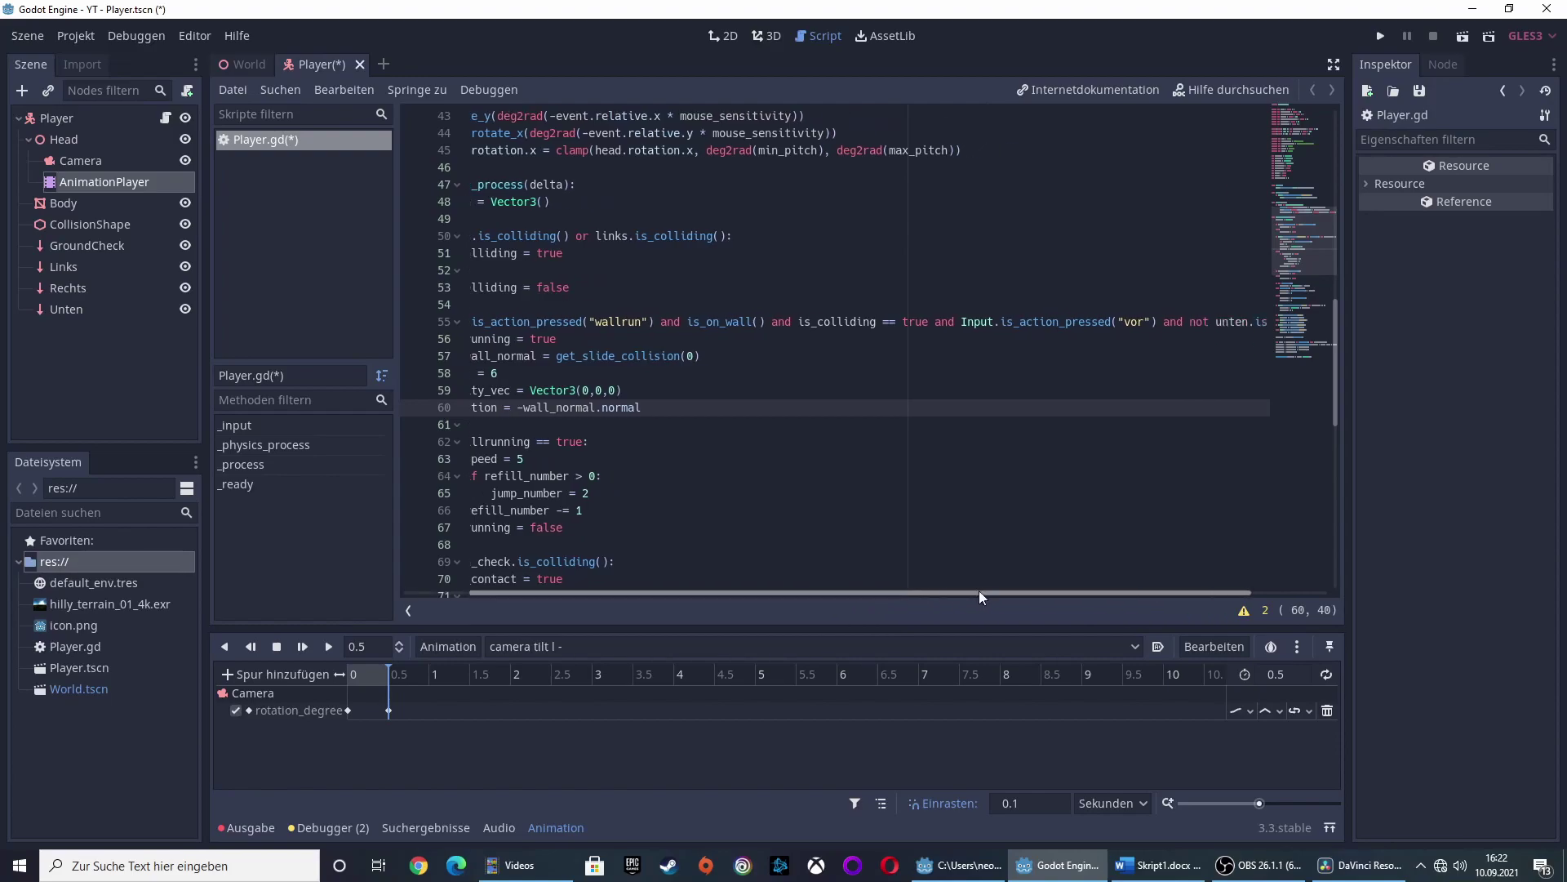
Paste the camera tilt code on a new line inside the wallrun branch.
{"action": "left_click_drag", "start_coordinate": [978, 592], "coordinate": [1123, 592]}
{"action": "left_click", "coordinate": [1271, 321]}
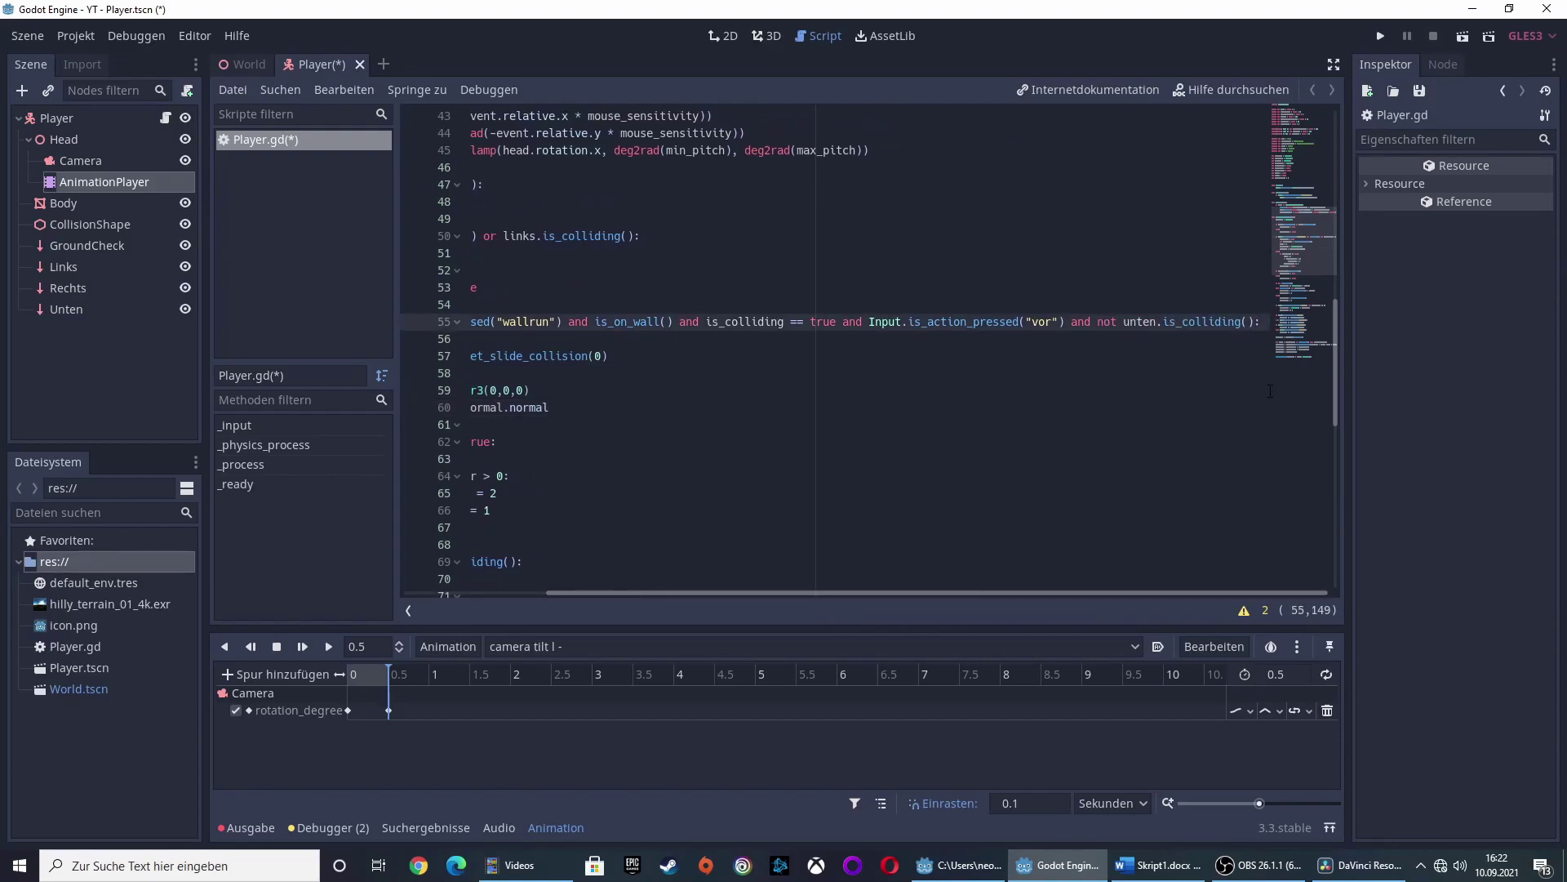
{"action": "key", "text": "Return"}
{"action": "scroll", "coordinate": [668, 593], "scroll_direction": "left", "scroll_amount": 5}
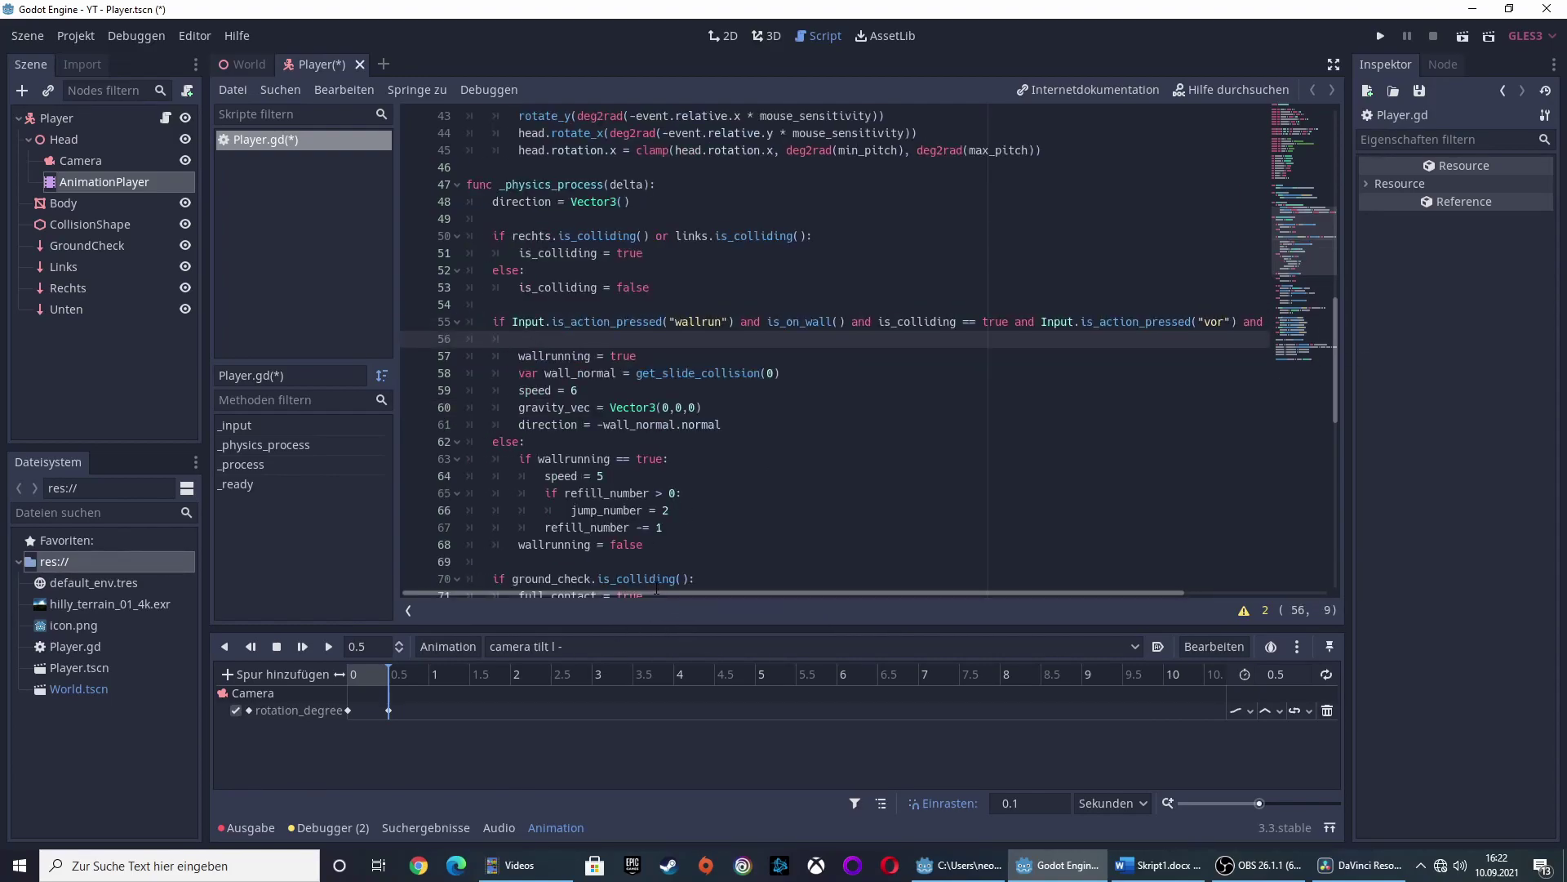
{"action": "type", "text": "if links.is_colliding() and l_tilt == false: \t\t\tcamera_animation.play(\"camera tilt l +\") \t\t\tl_tilt = true \t\tif rechts.is_colliding() and r_tilt == false: \t\t\tcamera_animation.play(\"camera tilt r +\") \t\t\tr_tilt = true"}
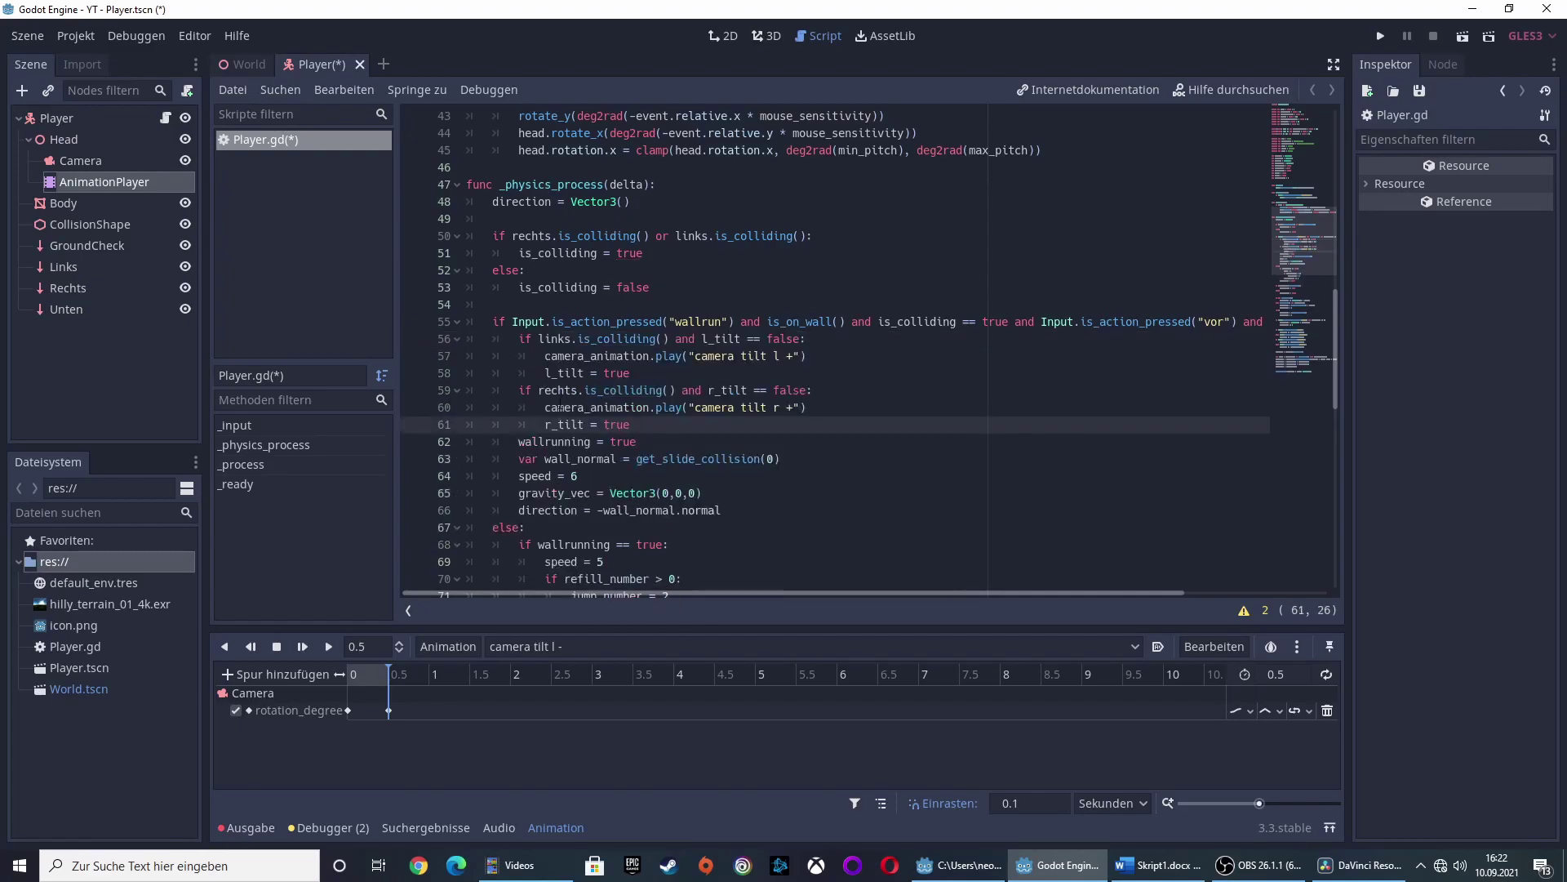
Review the links/rechts checks that play 'camera tilt l +' or 'r +' and set l_tilt/r_tilt true.
{"action": "left_click", "coordinate": [551, 338]}
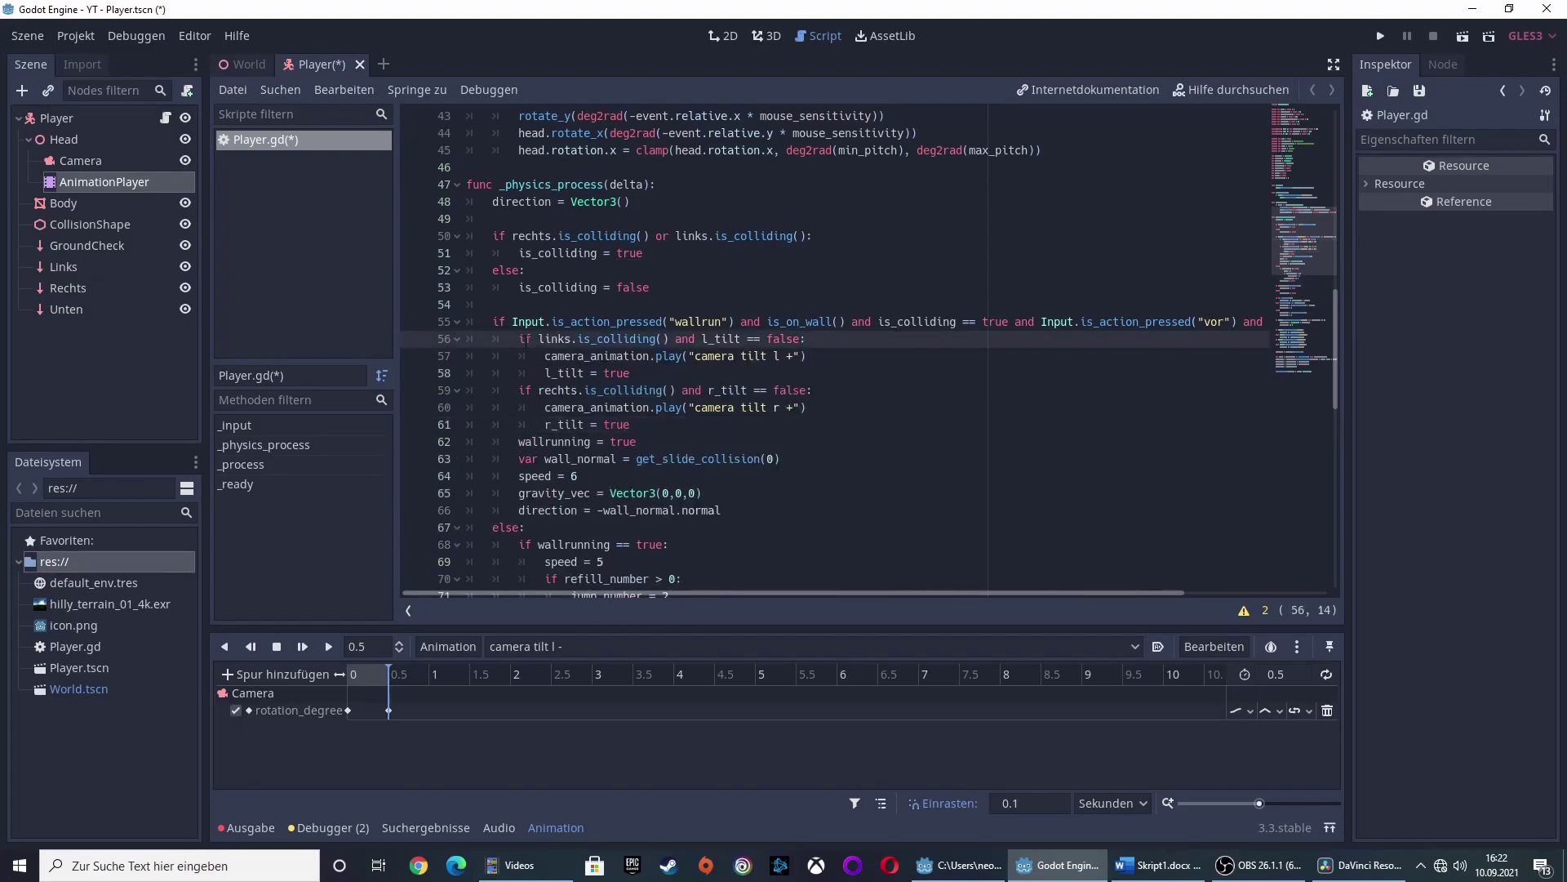
{"action": "left_click_drag", "start_coordinate": [526, 342], "coordinate": [592, 340]}
{"action": "left_click_drag", "start_coordinate": [551, 338], "coordinate": [859, 337]}
{"action": "left_click", "coordinate": [618, 339]}
{"action": "left_click", "coordinate": [780, 339]}
{"action": "left_click_drag", "start_coordinate": [562, 357], "coordinate": [849, 356]}
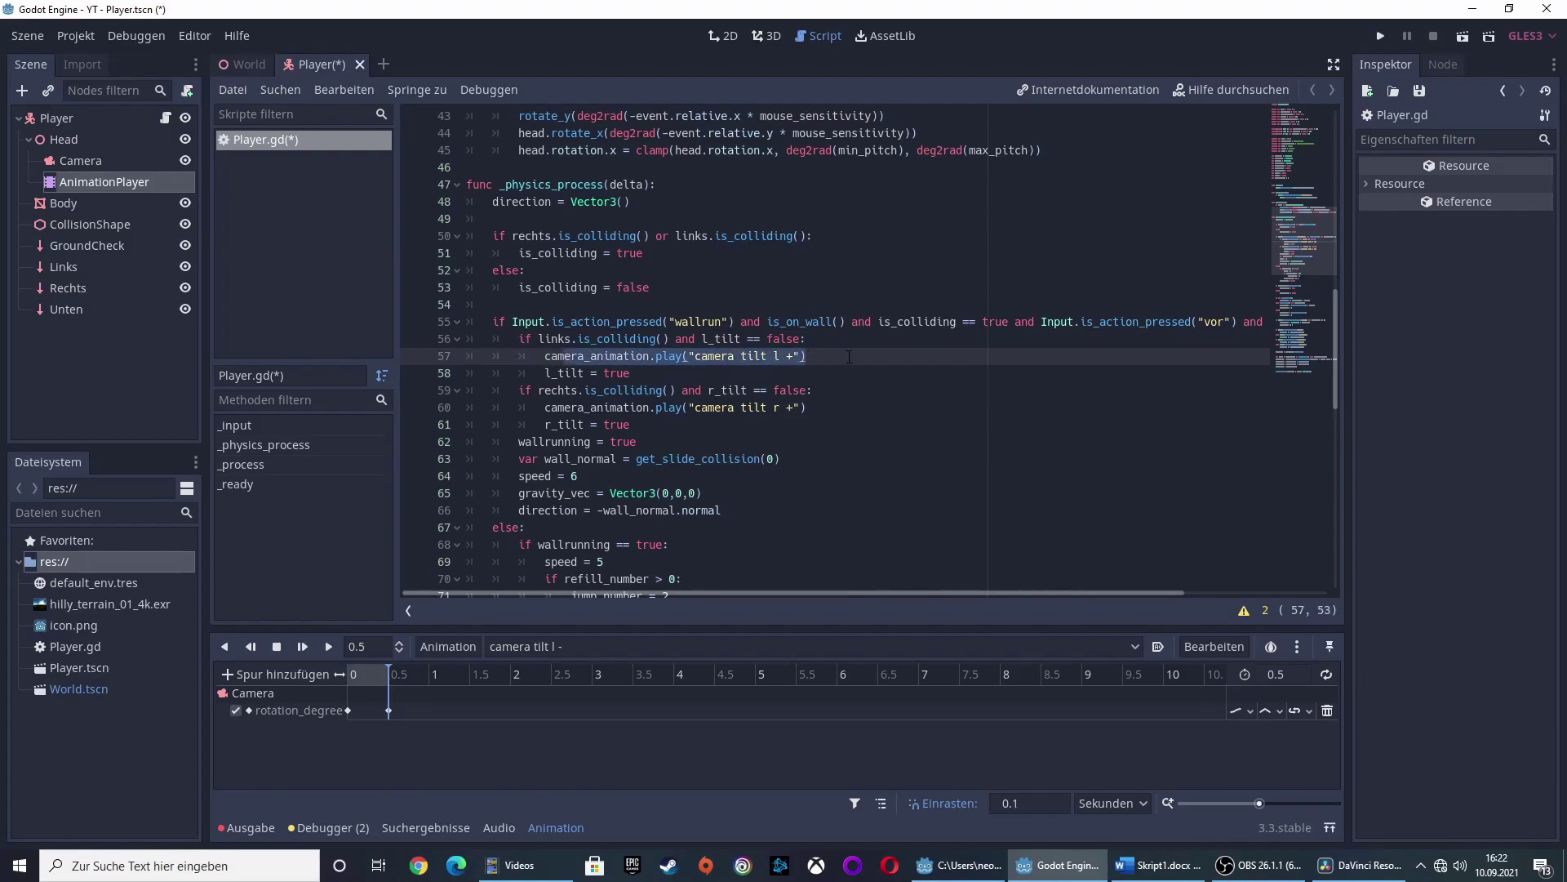
{"action": "left_click", "coordinate": [642, 372]}
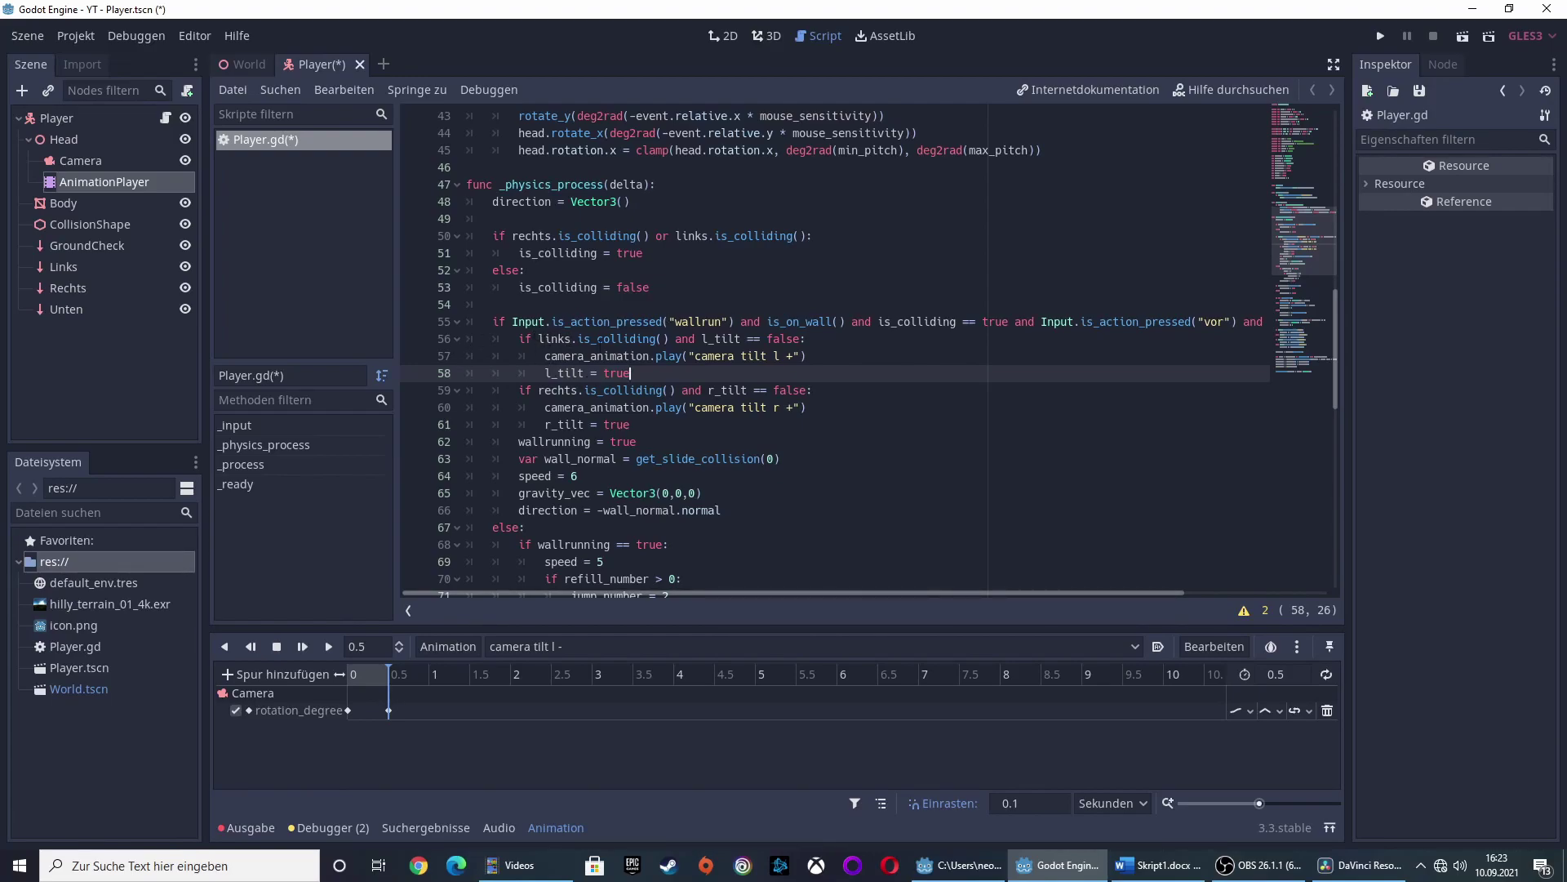
{"action": "left_click_drag", "start_coordinate": [521, 390], "coordinate": [739, 412]}
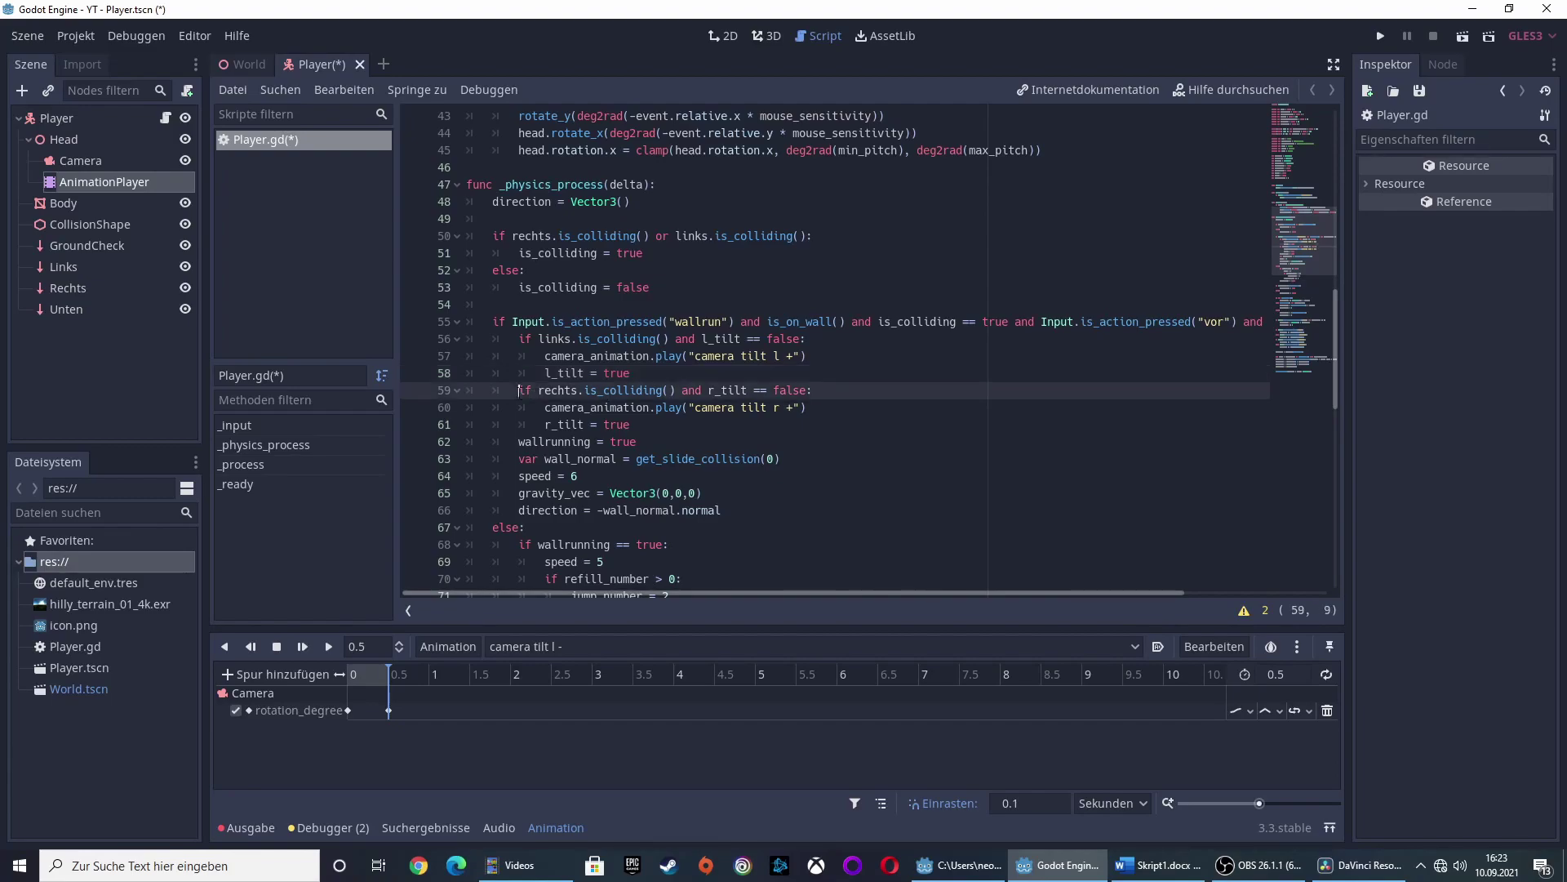
{"action": "key", "text": "shift+Down"}
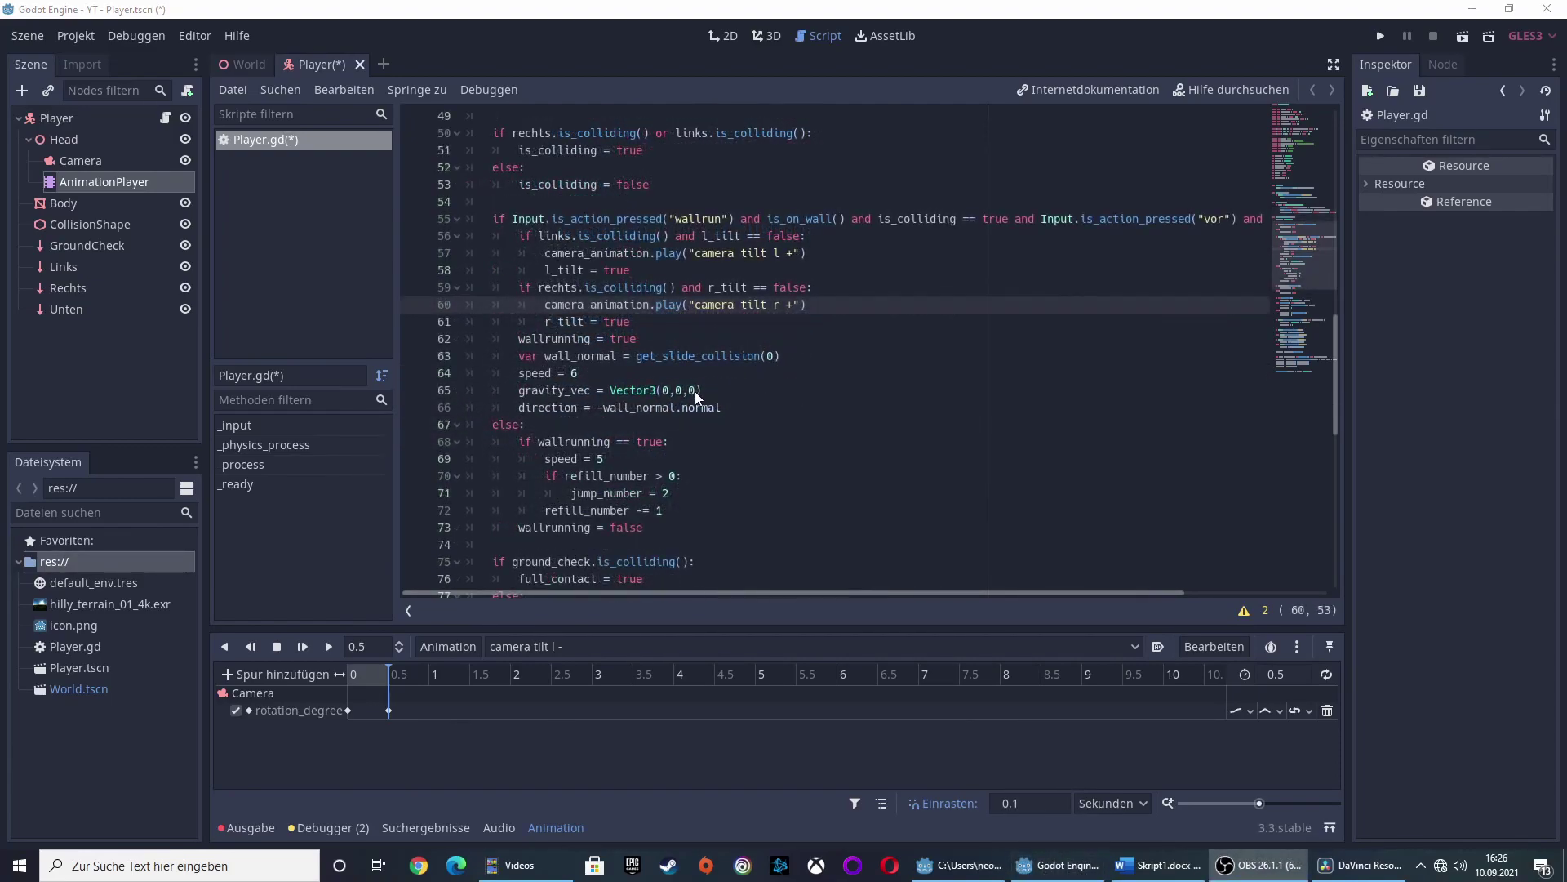
{"action": "scroll", "coordinate": [694, 392], "scroll_direction": "down", "scroll_amount": 1}
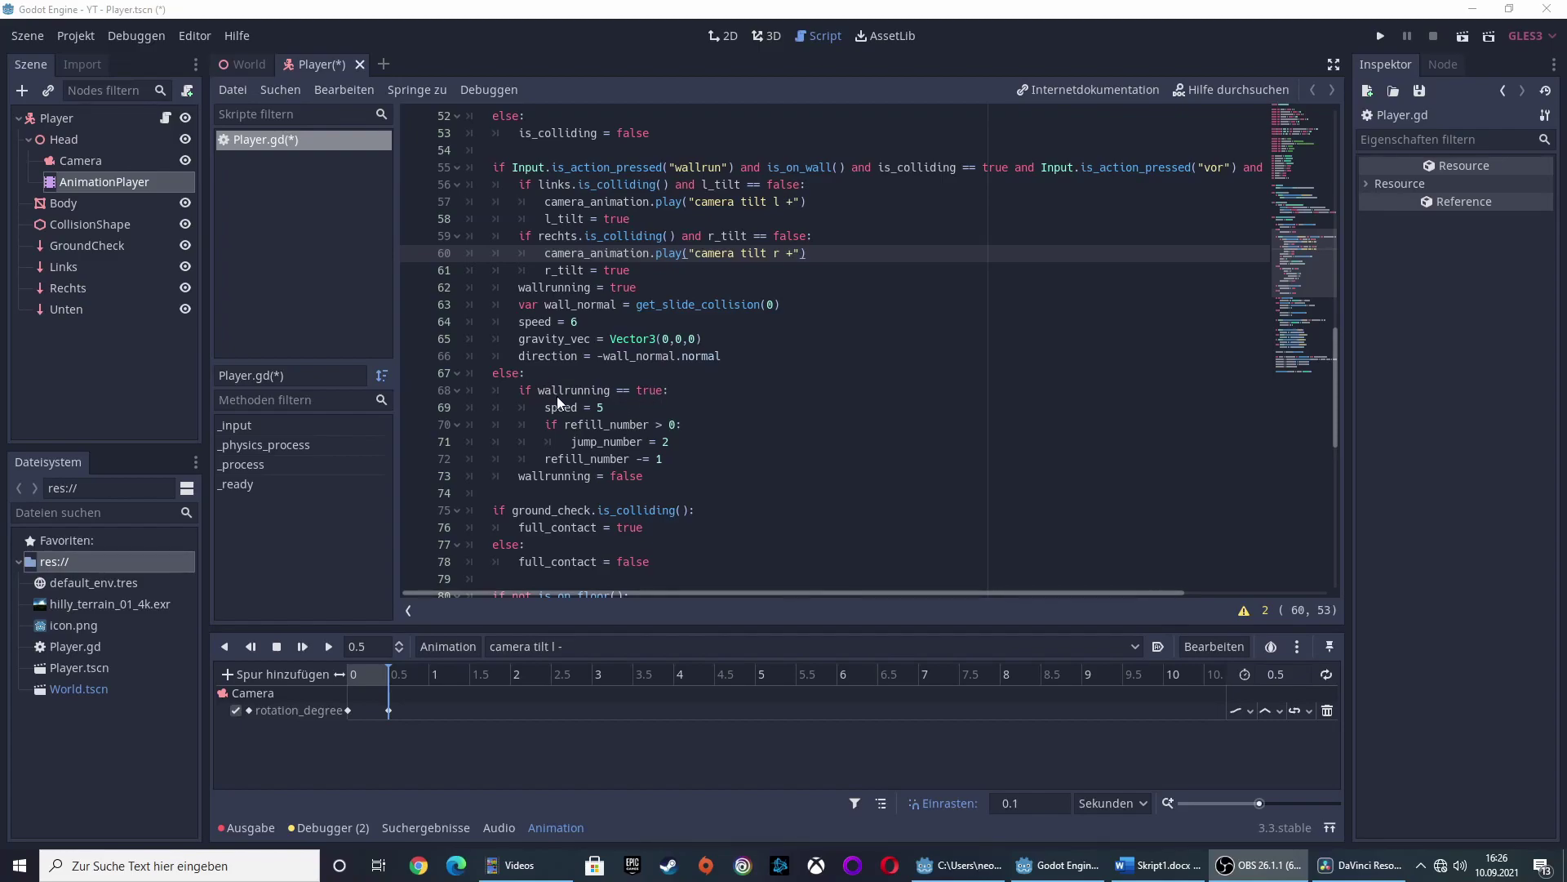
Paste r_tilt and l_tilt checks under 'if wallrunning == true:' playing 'camera tilt r -' or 'l -'.
{"action": "left_click", "coordinate": [671, 390]}
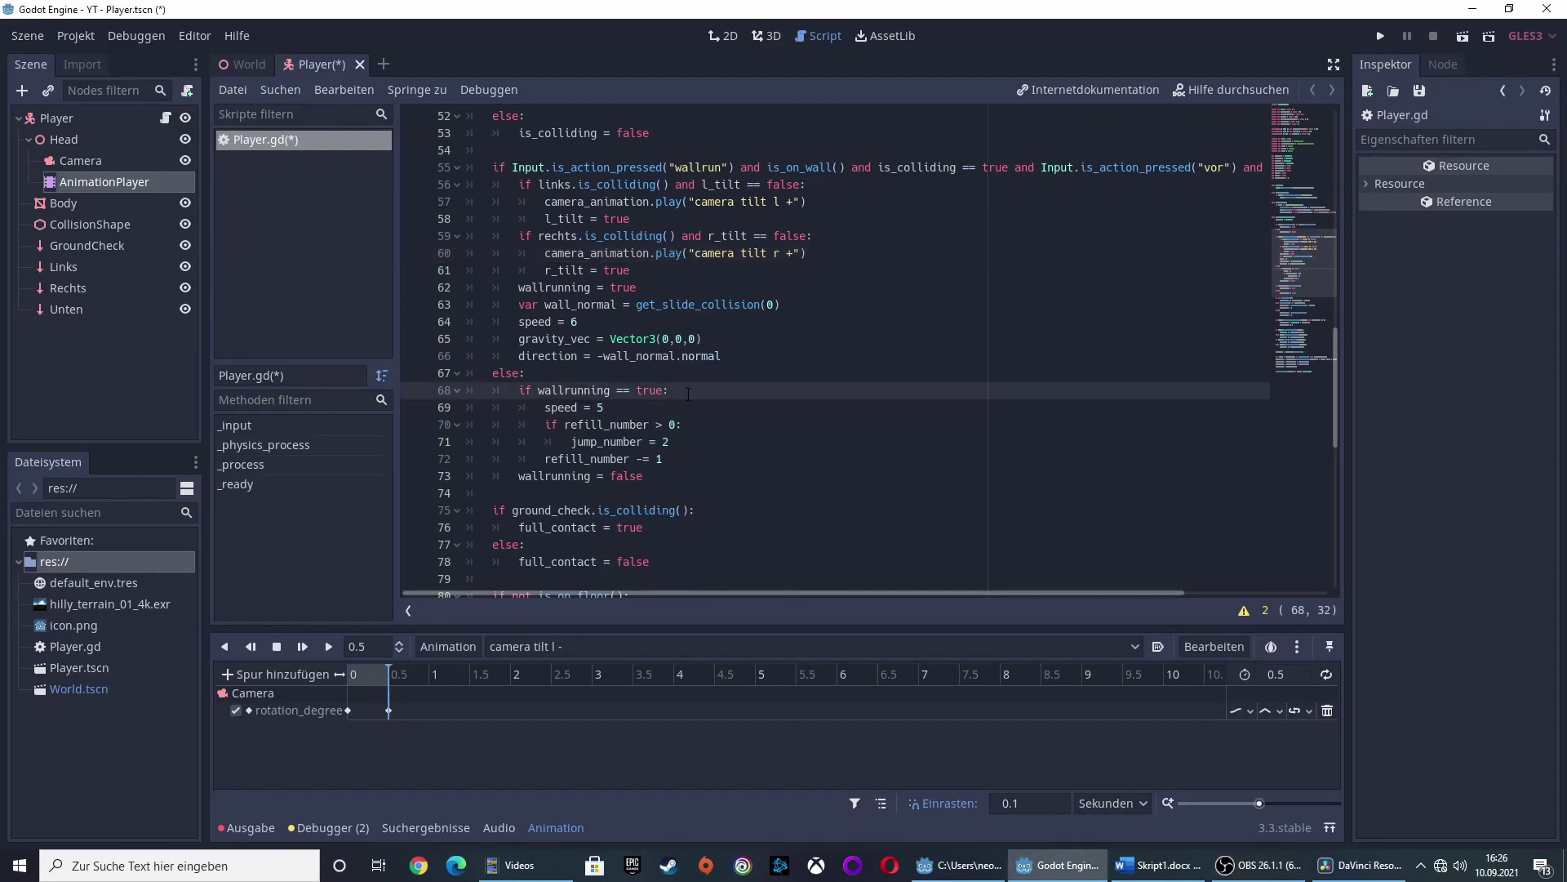
{"action": "key", "text": "Return"}
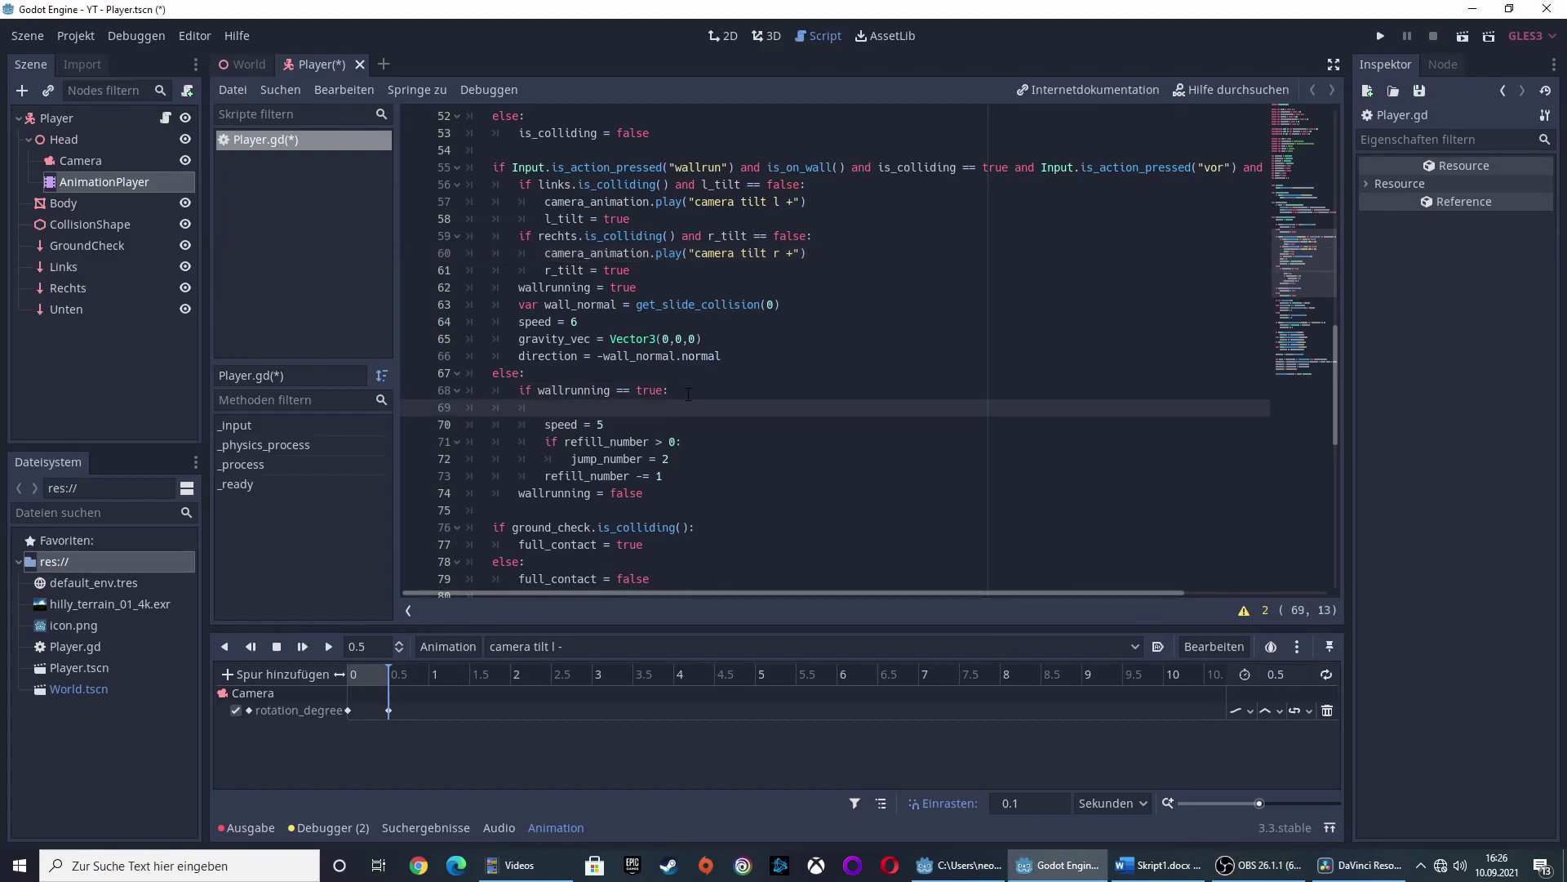
{"action": "type", "text": "if r_tilt == true: \t\t\t\tcamera_animation.play(\"camera tilt r -\") \t\t\tif l_tilt == true: \t\t\t\tcamera_animation.play(\"camera tilt l -\")"}
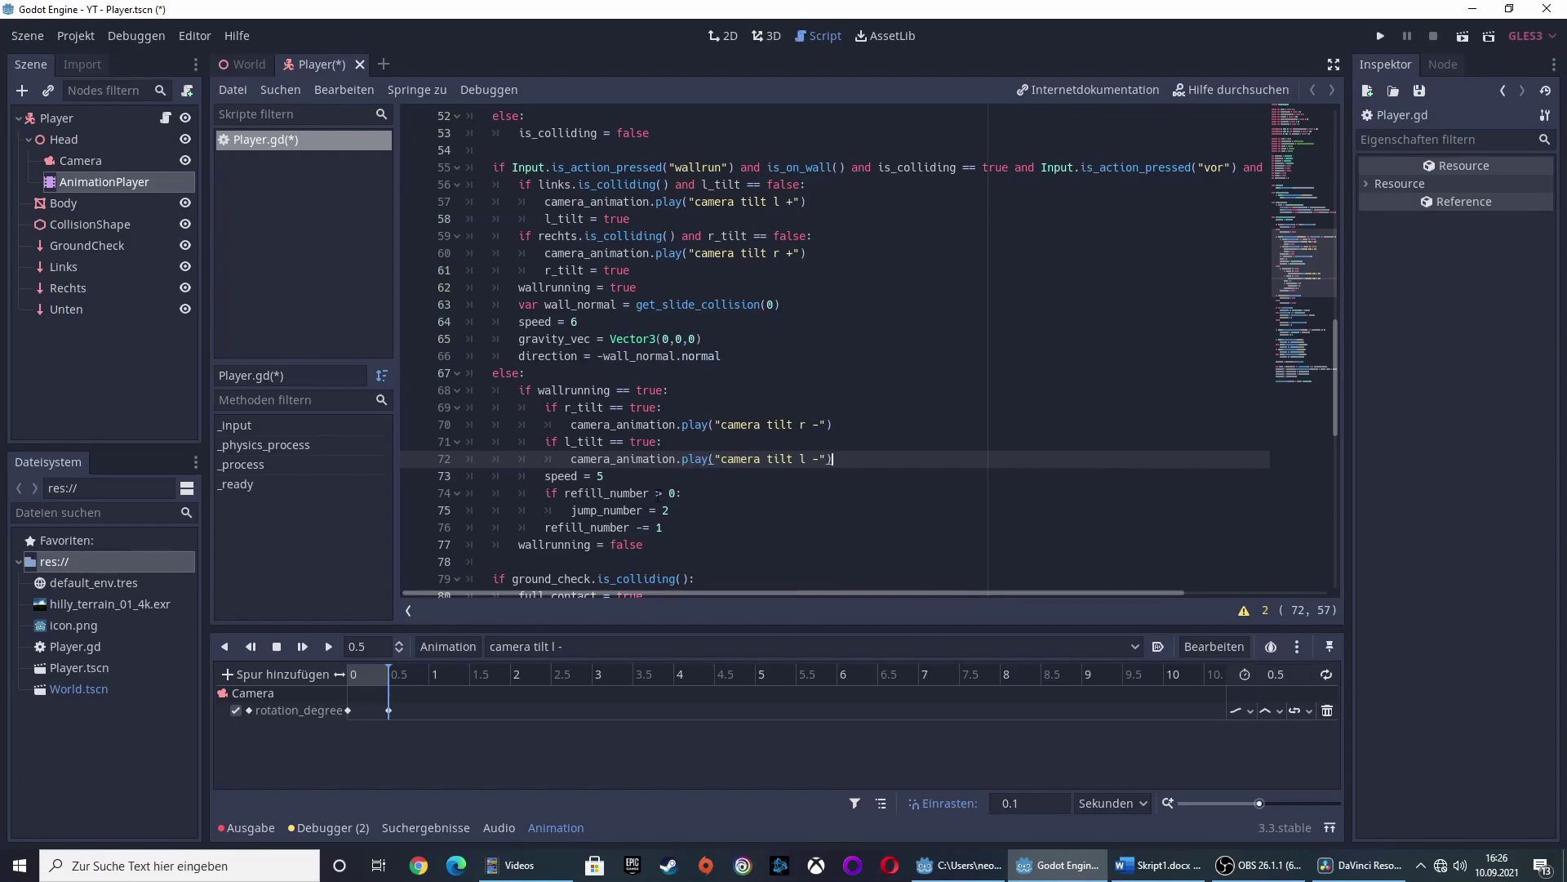
{"action": "left_click", "coordinate": [540, 407]}
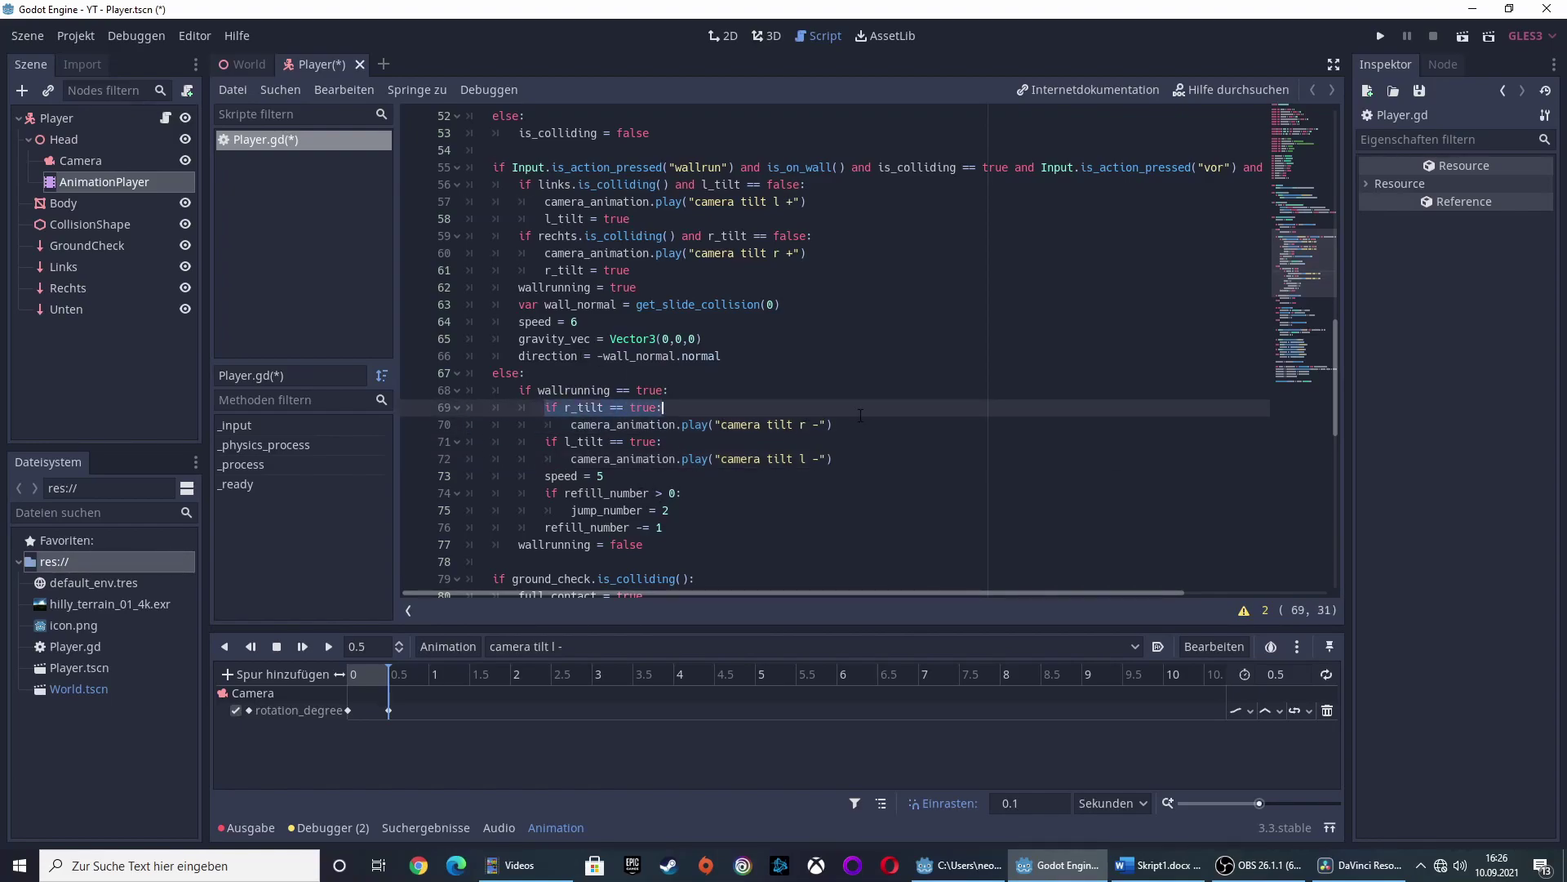
{"action": "left_click", "coordinate": [575, 459]}
{"action": "left_click_drag", "start_coordinate": [519, 441], "coordinate": [834, 459]}
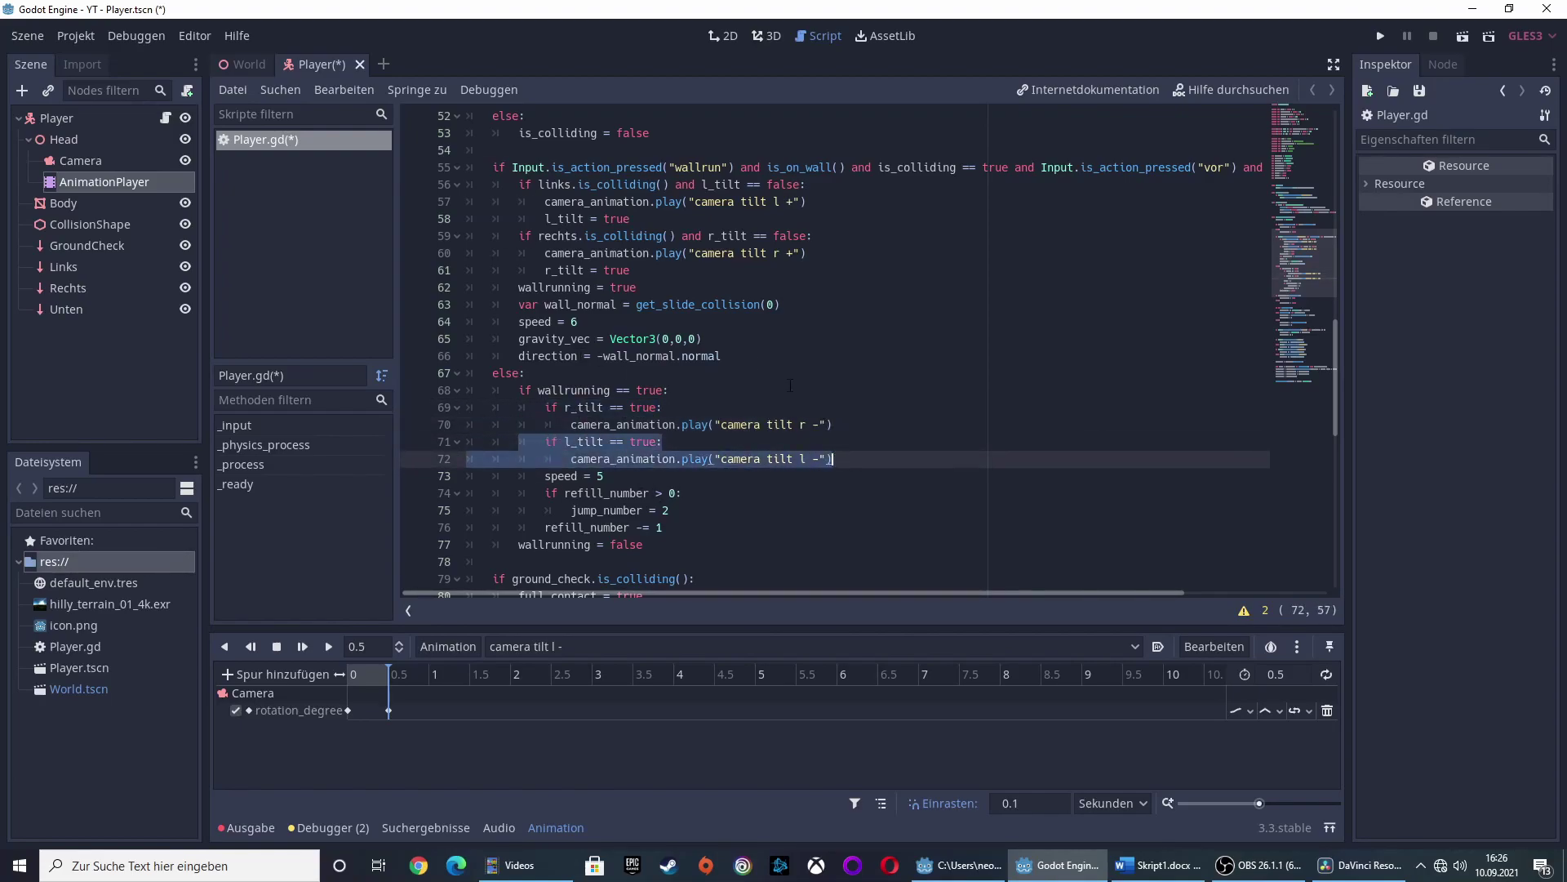
{"action": "left_click_drag", "start_coordinate": [542, 219], "coordinate": [631, 219]}
{"action": "left_click", "coordinate": [542, 270]}
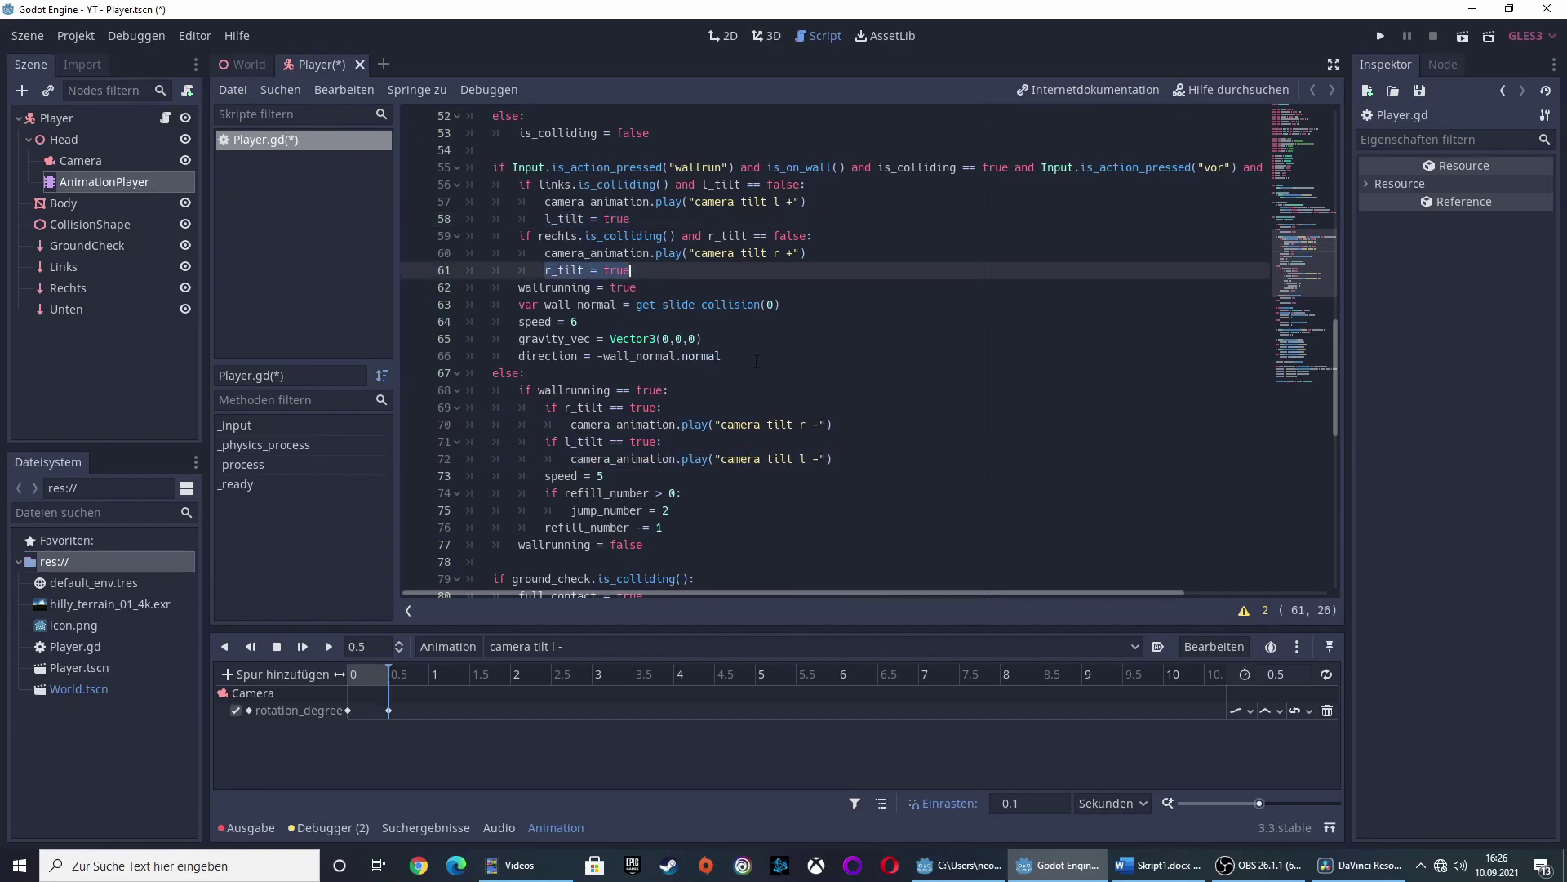
{"action": "left_click", "coordinate": [879, 444]}
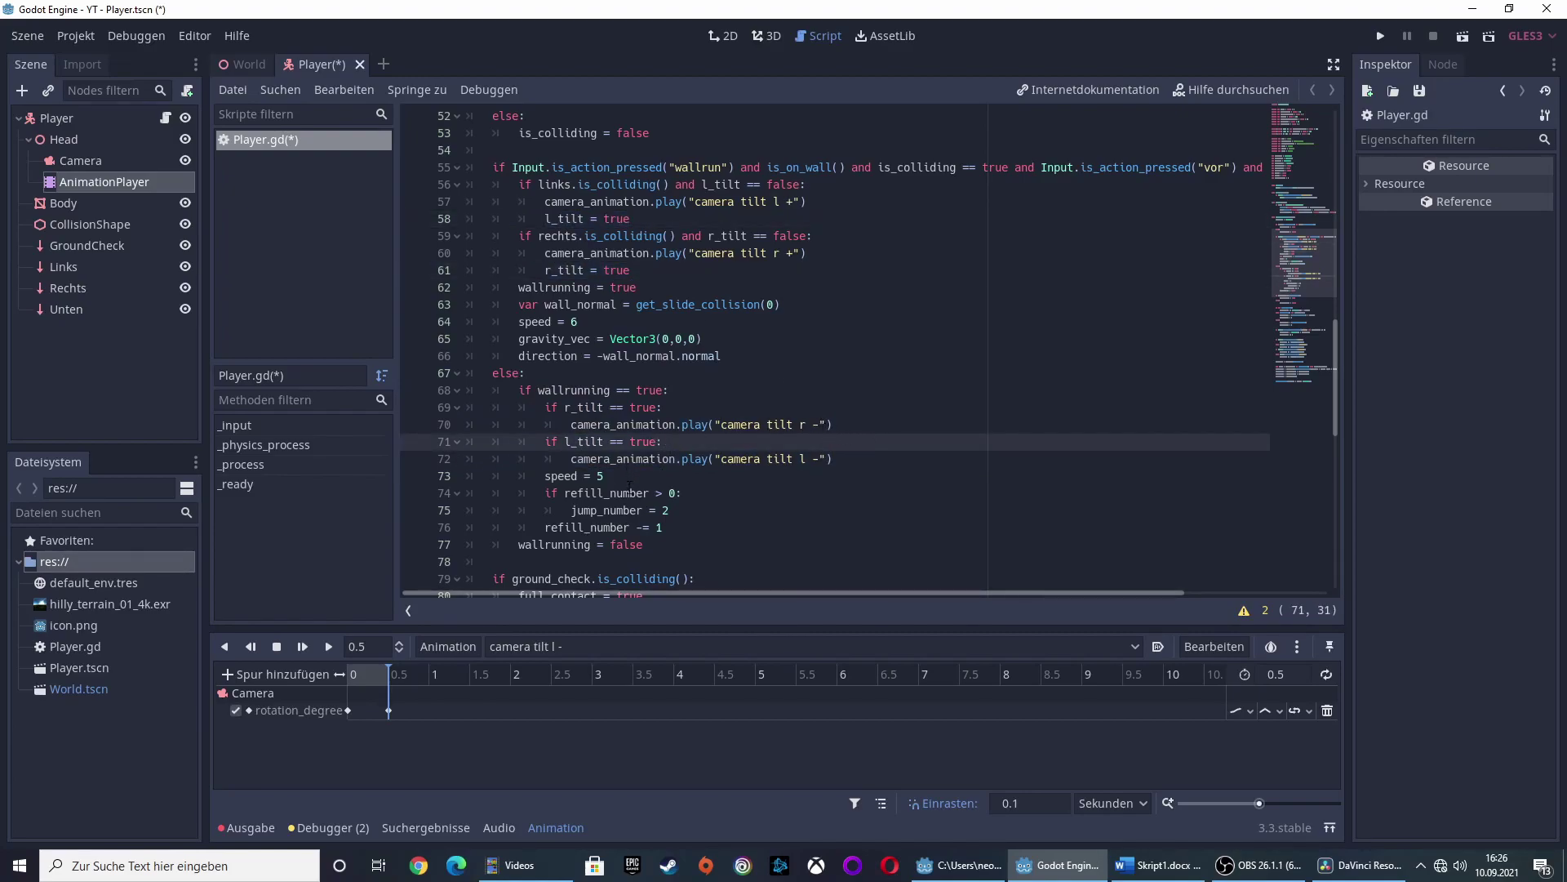
{"action": "scroll", "coordinate": [674, 481], "scroll_direction": "down", "scroll_amount": 2}
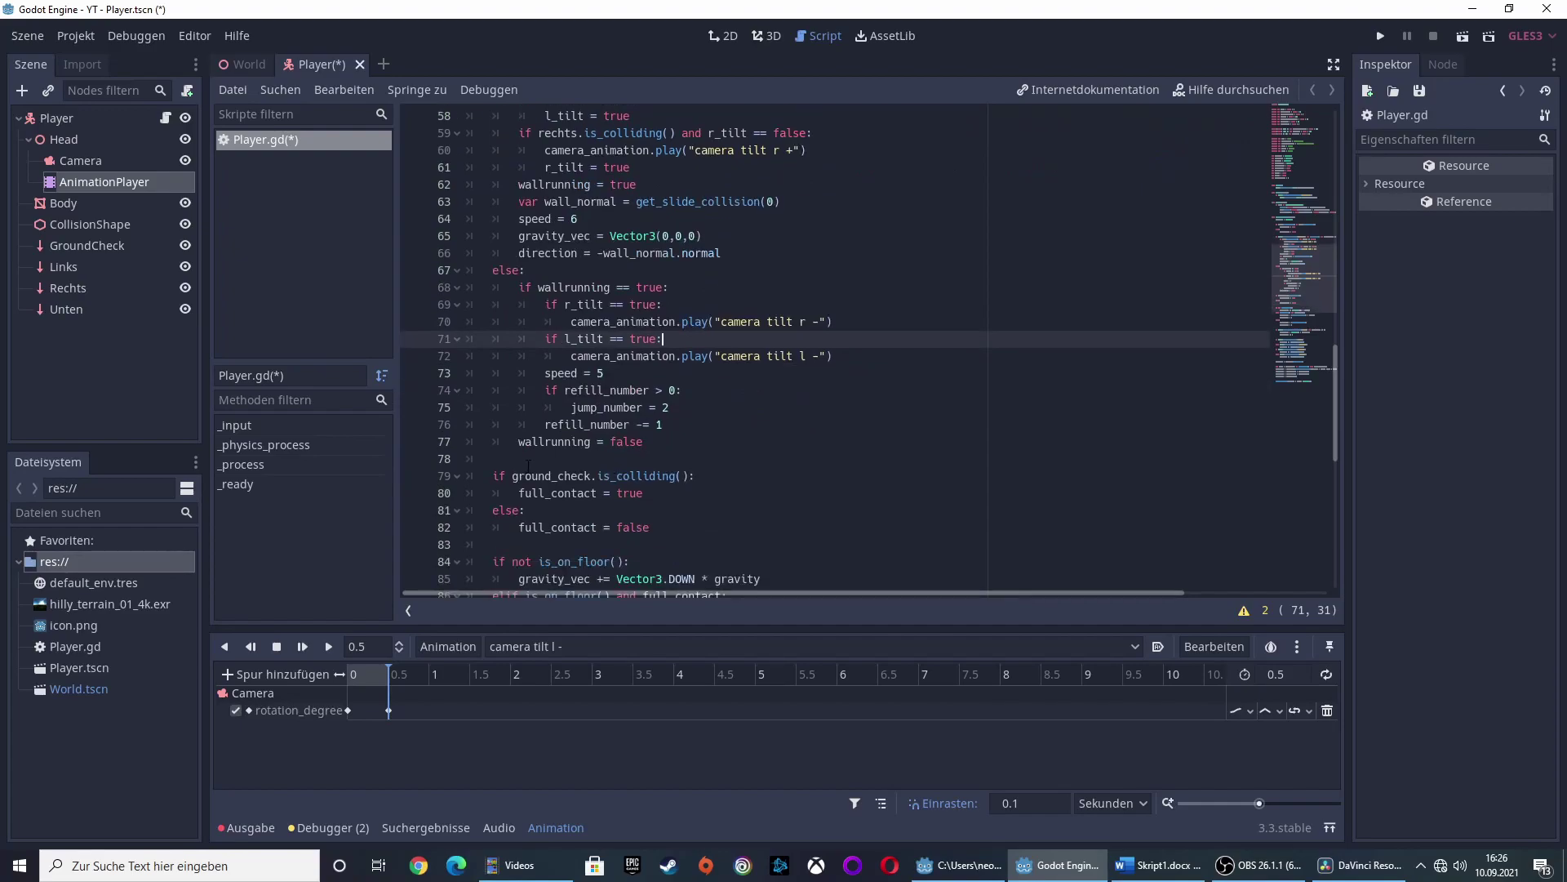
Add 'r_tilt = false' and 'l_tilt = false' after 'wallrunning = false'.
{"action": "left_click", "coordinate": [657, 443]}
{"action": "key", "text": "Return"}
{"action": "type", "text": "r"}
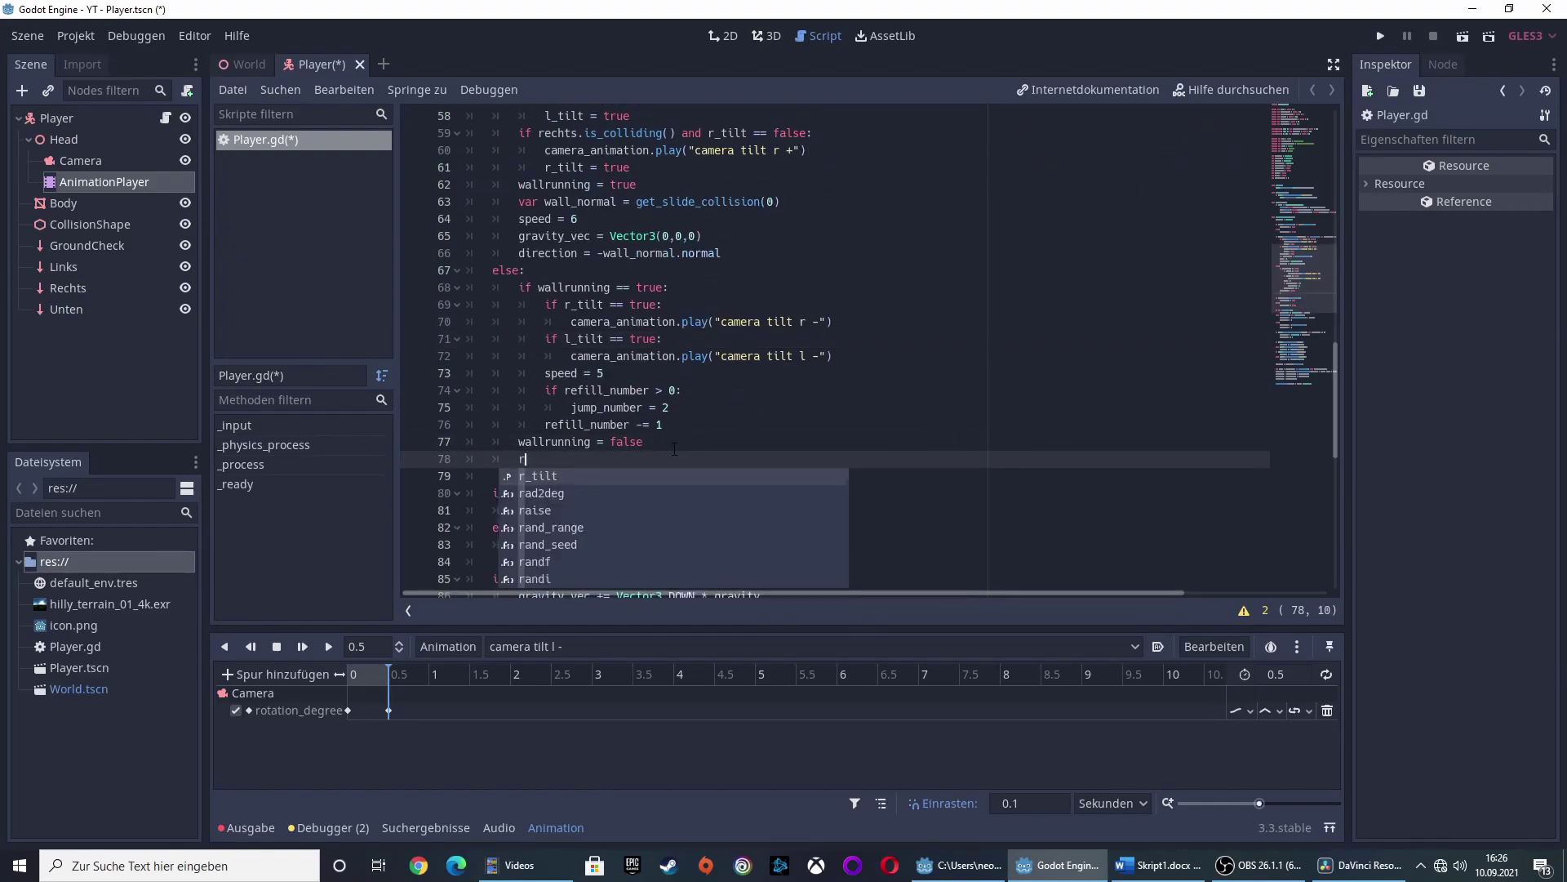
{"action": "key", "text": "Return"}
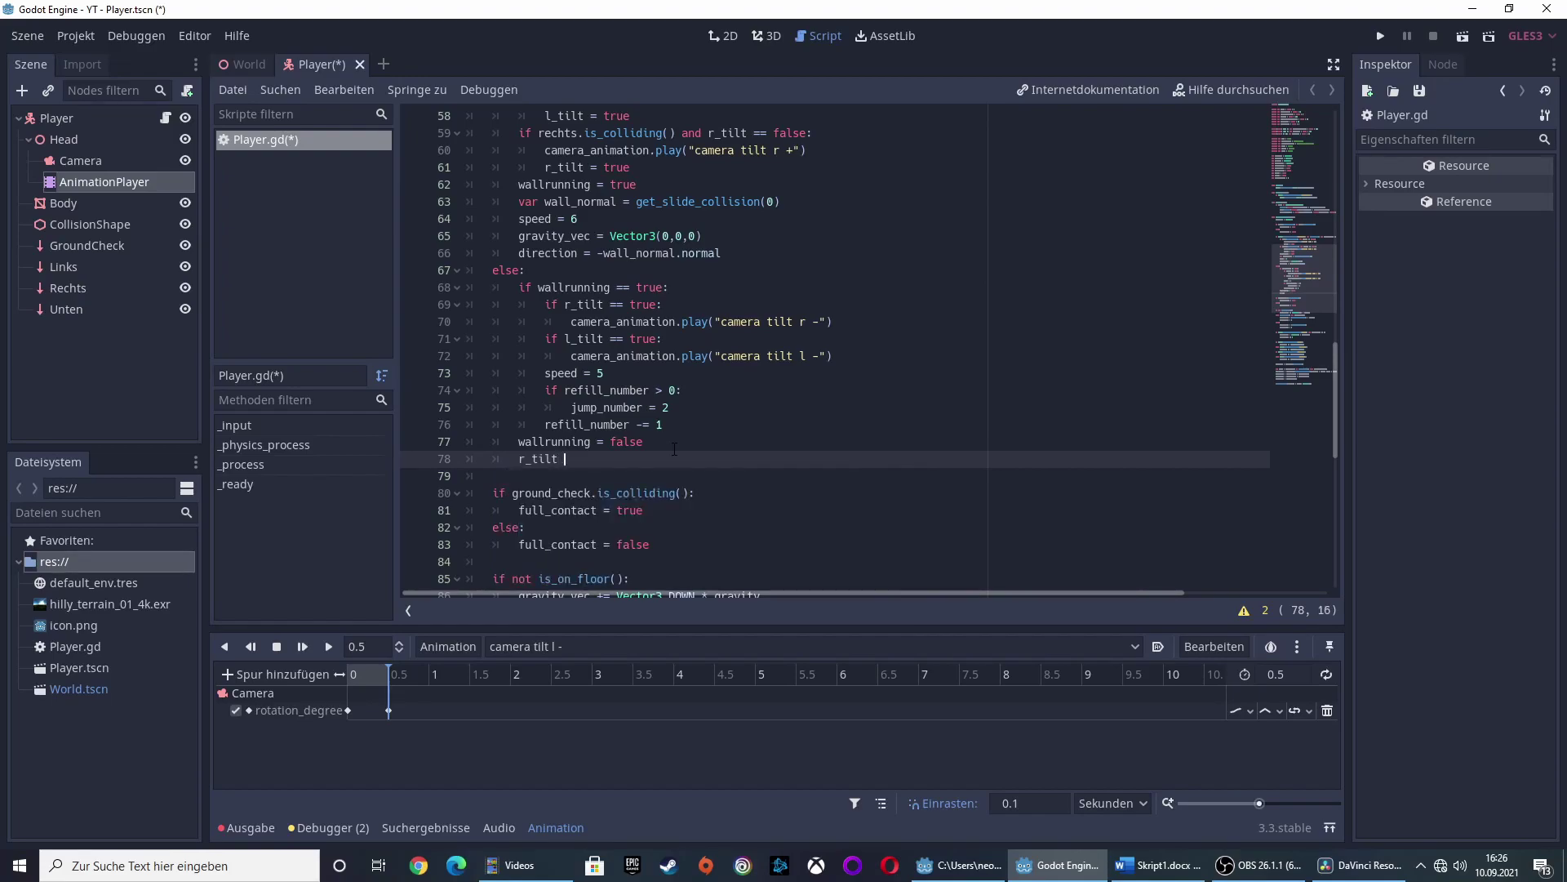
{"action": "type", "text": "= fa"}
{"action": "type", "text": "l"}
{"action": "key", "text": "Return"}
{"action": "key", "text": "Return"}
{"action": "type", "text": "l"}
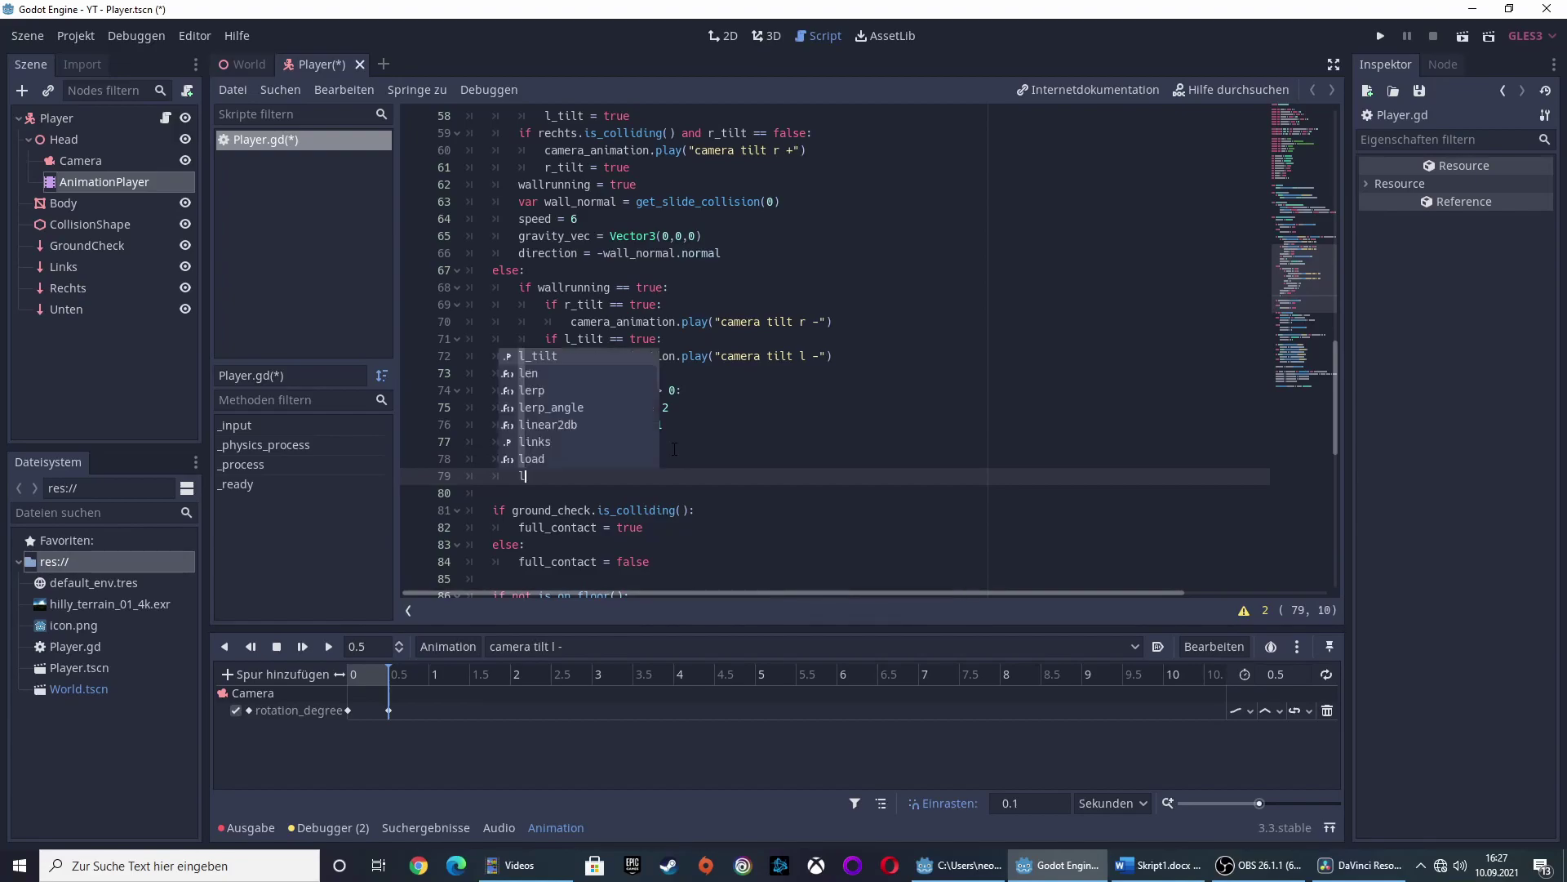
{"action": "key", "text": "Return"}
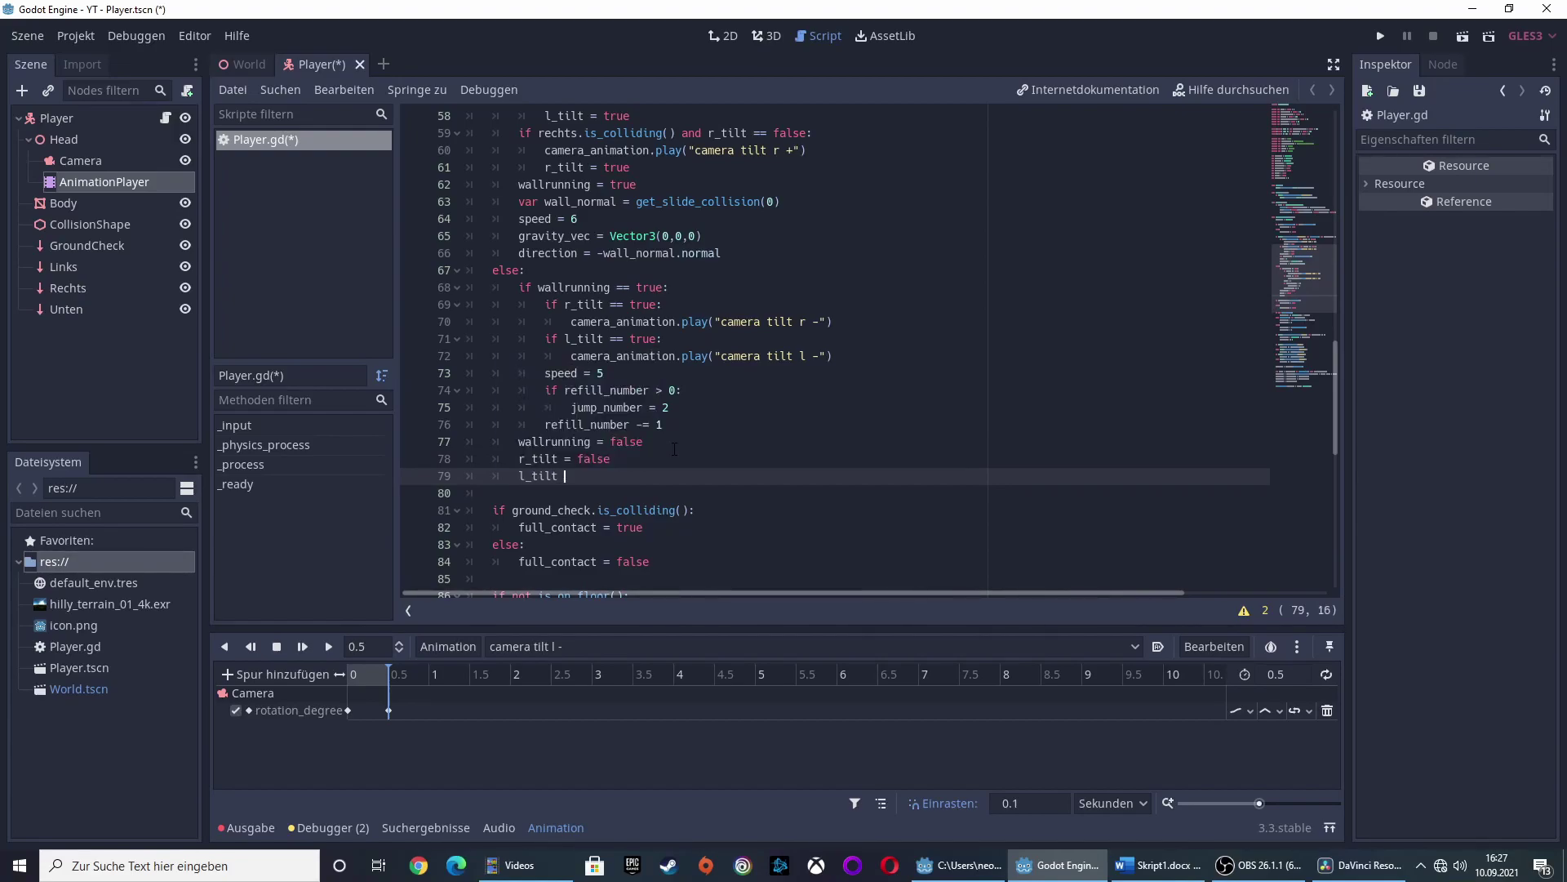
{"action": "type", "text": "= false"}
Save Player.gd with Ctrl+S.
{"action": "scroll", "coordinate": [715, 501], "scroll_direction": "up", "scroll_amount": 3}
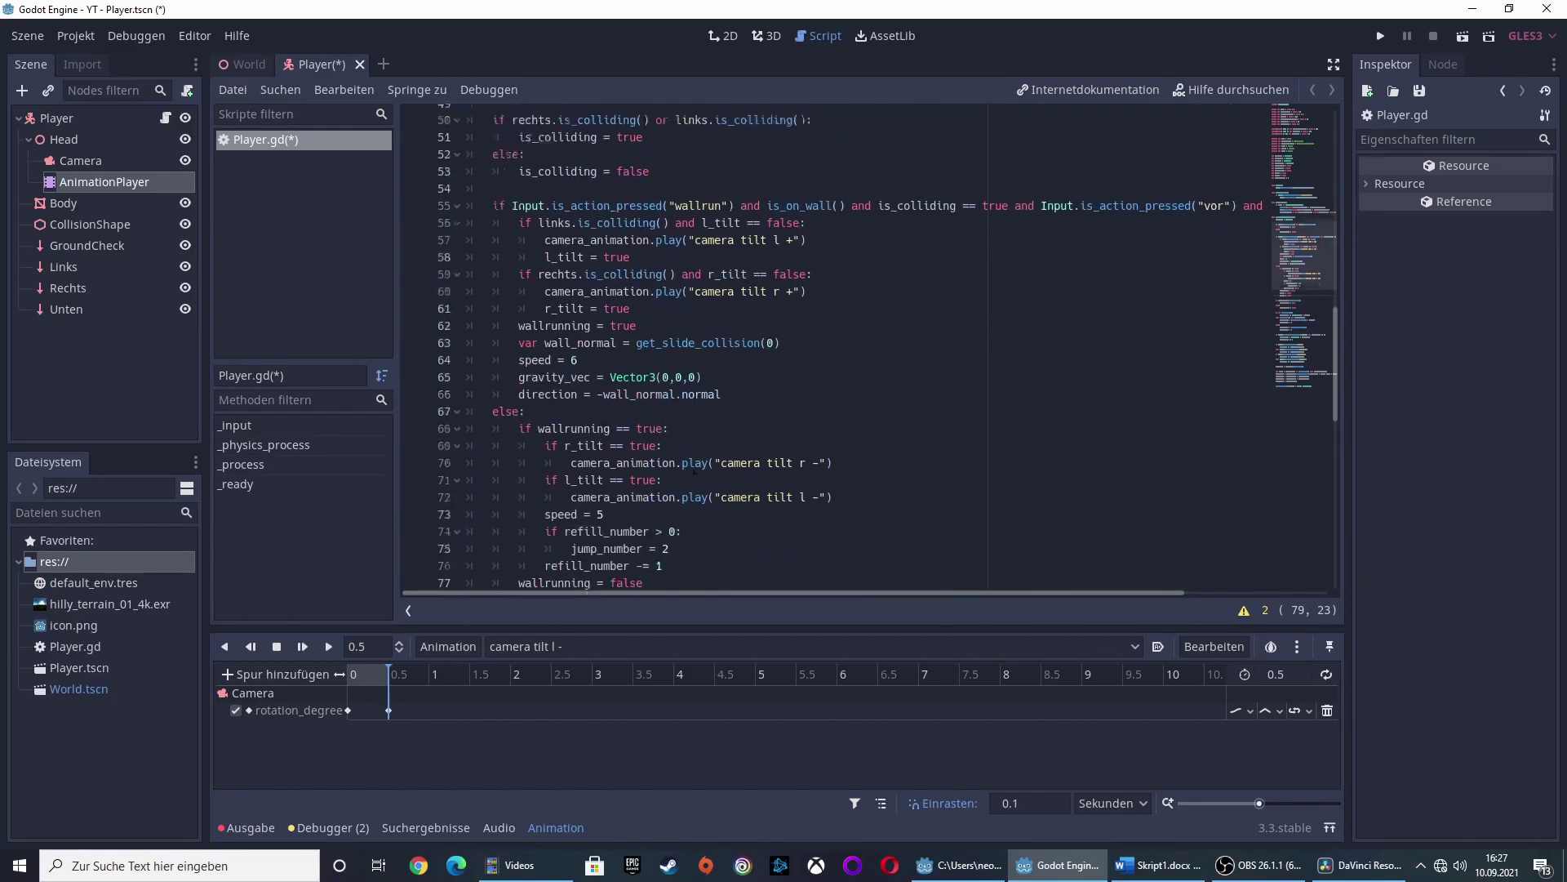
{"action": "scroll", "coordinate": [716, 501], "scroll_direction": "down", "scroll_amount": 3}
{"action": "scroll", "coordinate": [716, 501], "scroll_direction": "up", "scroll_amount": 1}
{"action": "scroll", "coordinate": [697, 466], "scroll_direction": "up", "scroll_amount": 1}
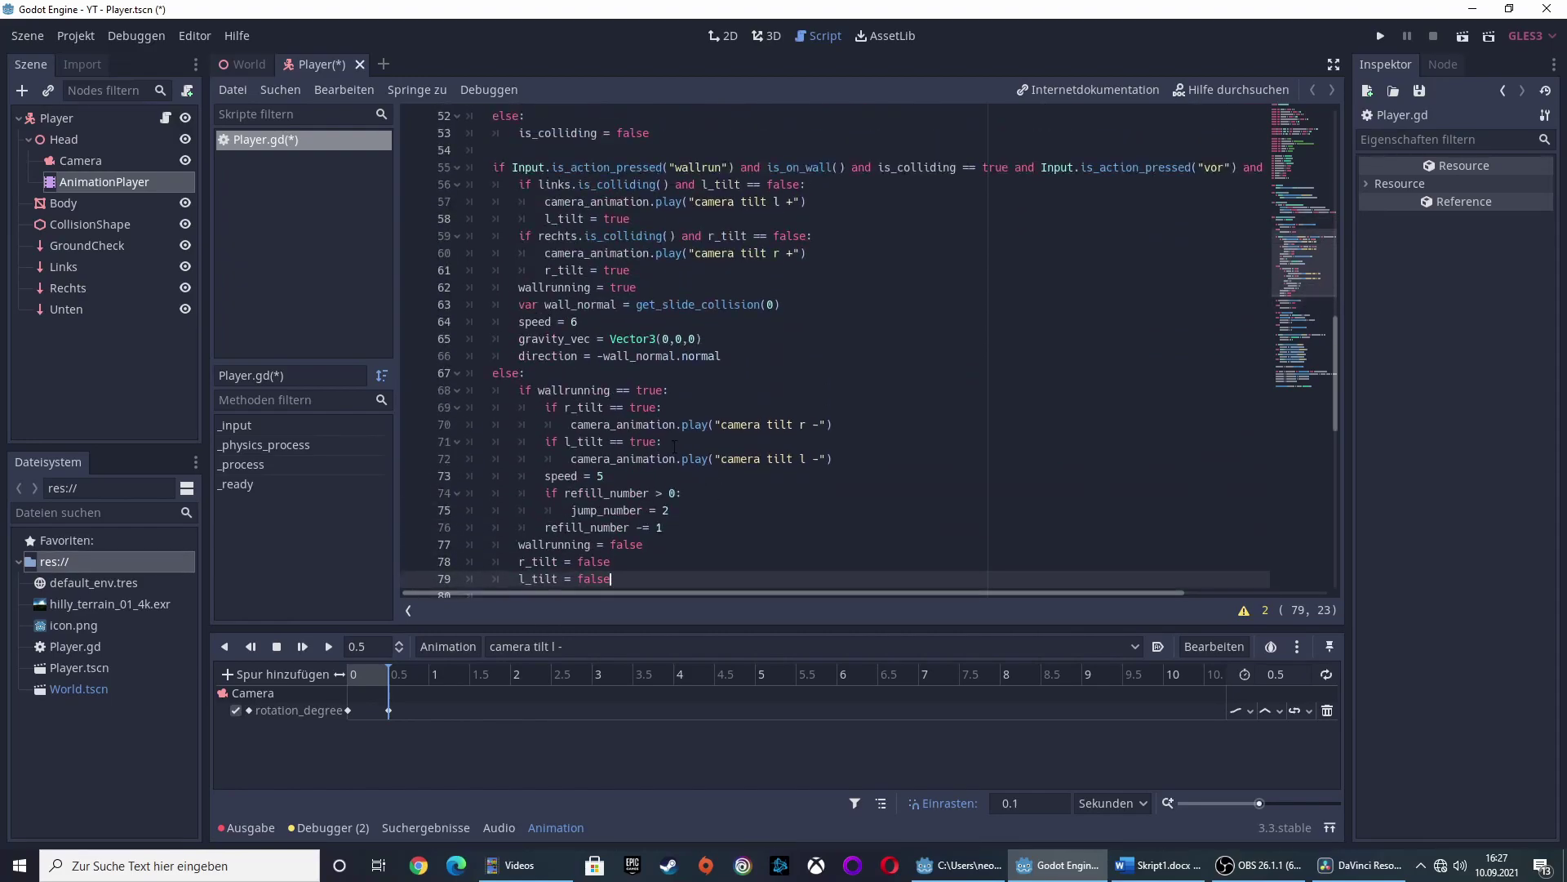
{"action": "key", "text": "ctrl+s"}
{"action": "scroll", "coordinate": [849, 374], "scroll_direction": "down", "scroll_amount": 4}
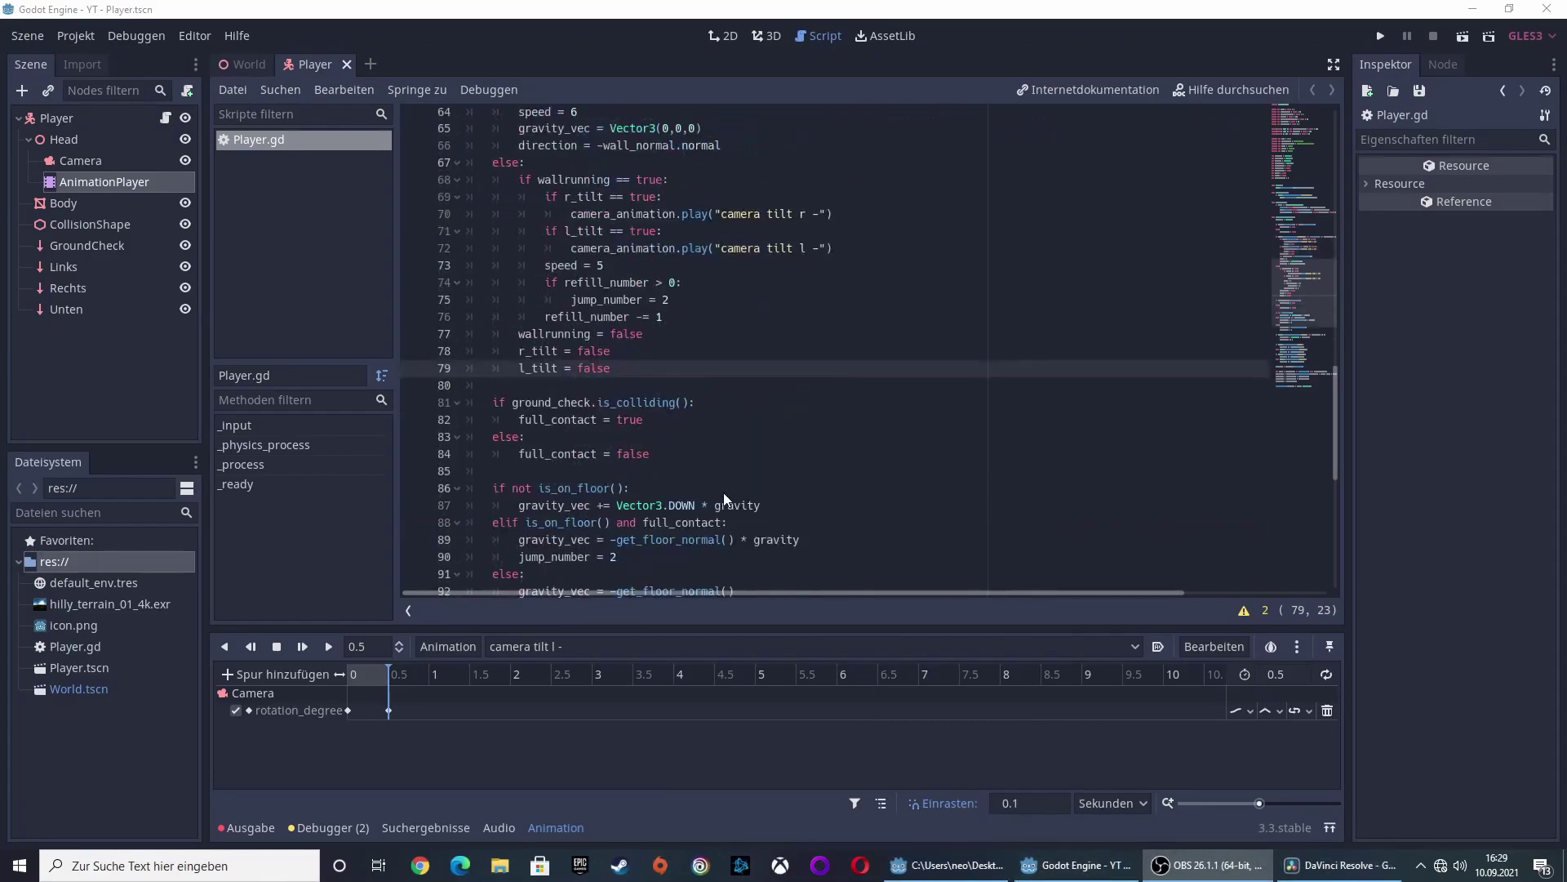
{"action": "scroll", "coordinate": [759, 392], "scroll_direction": "up", "scroll_amount": 4}
{"action": "left_click", "coordinate": [727, 283]}
{"action": "scroll", "coordinate": [727, 295], "scroll_direction": "up", "scroll_amount": 3}
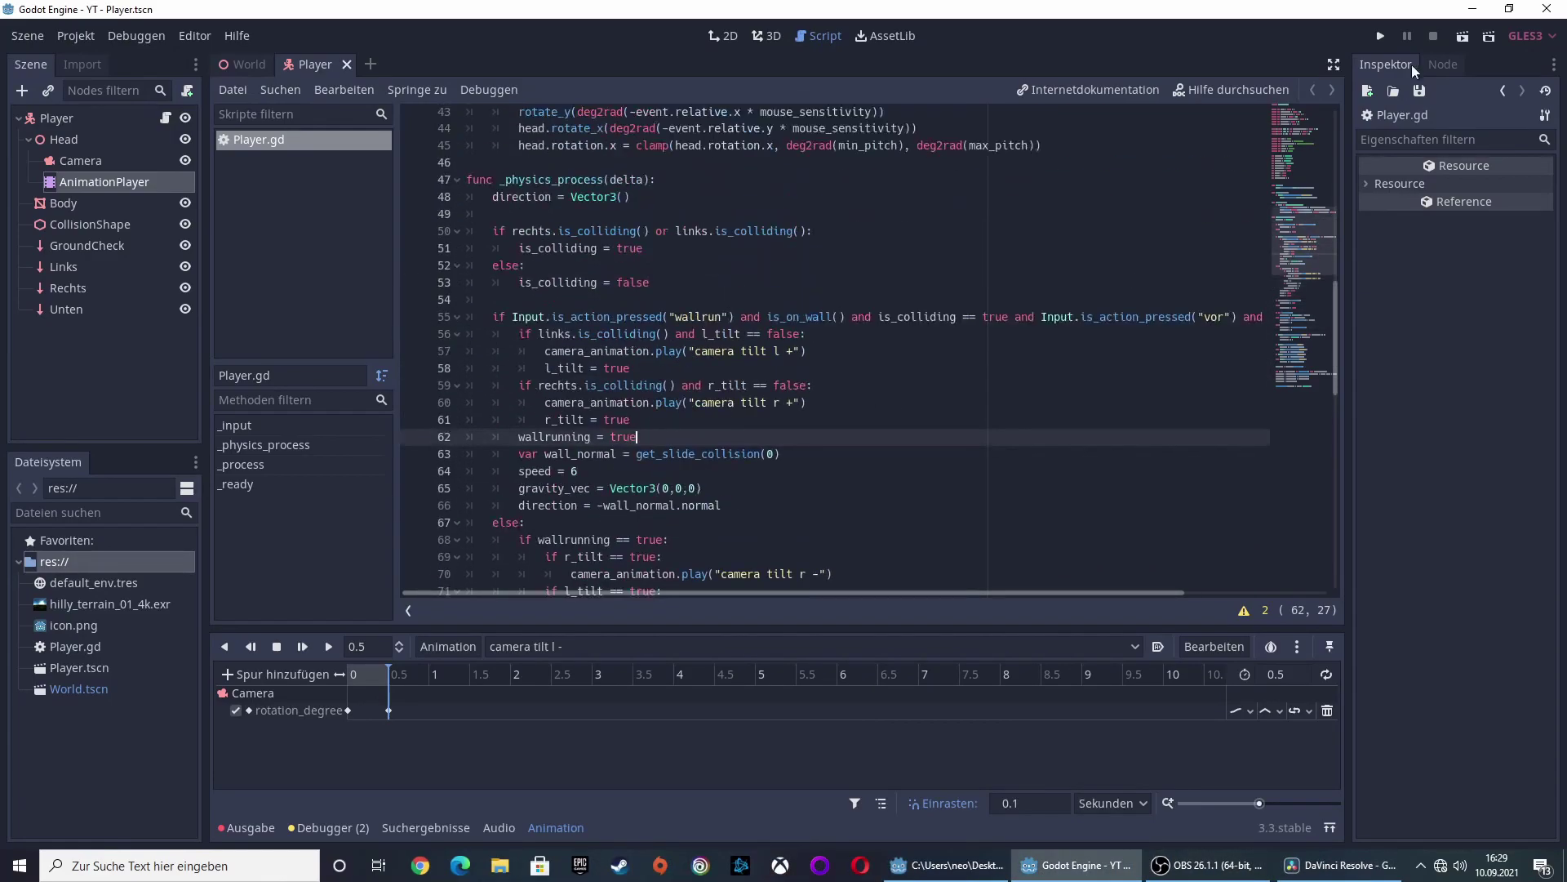
{"action": "left_click", "coordinate": [1380, 36]}
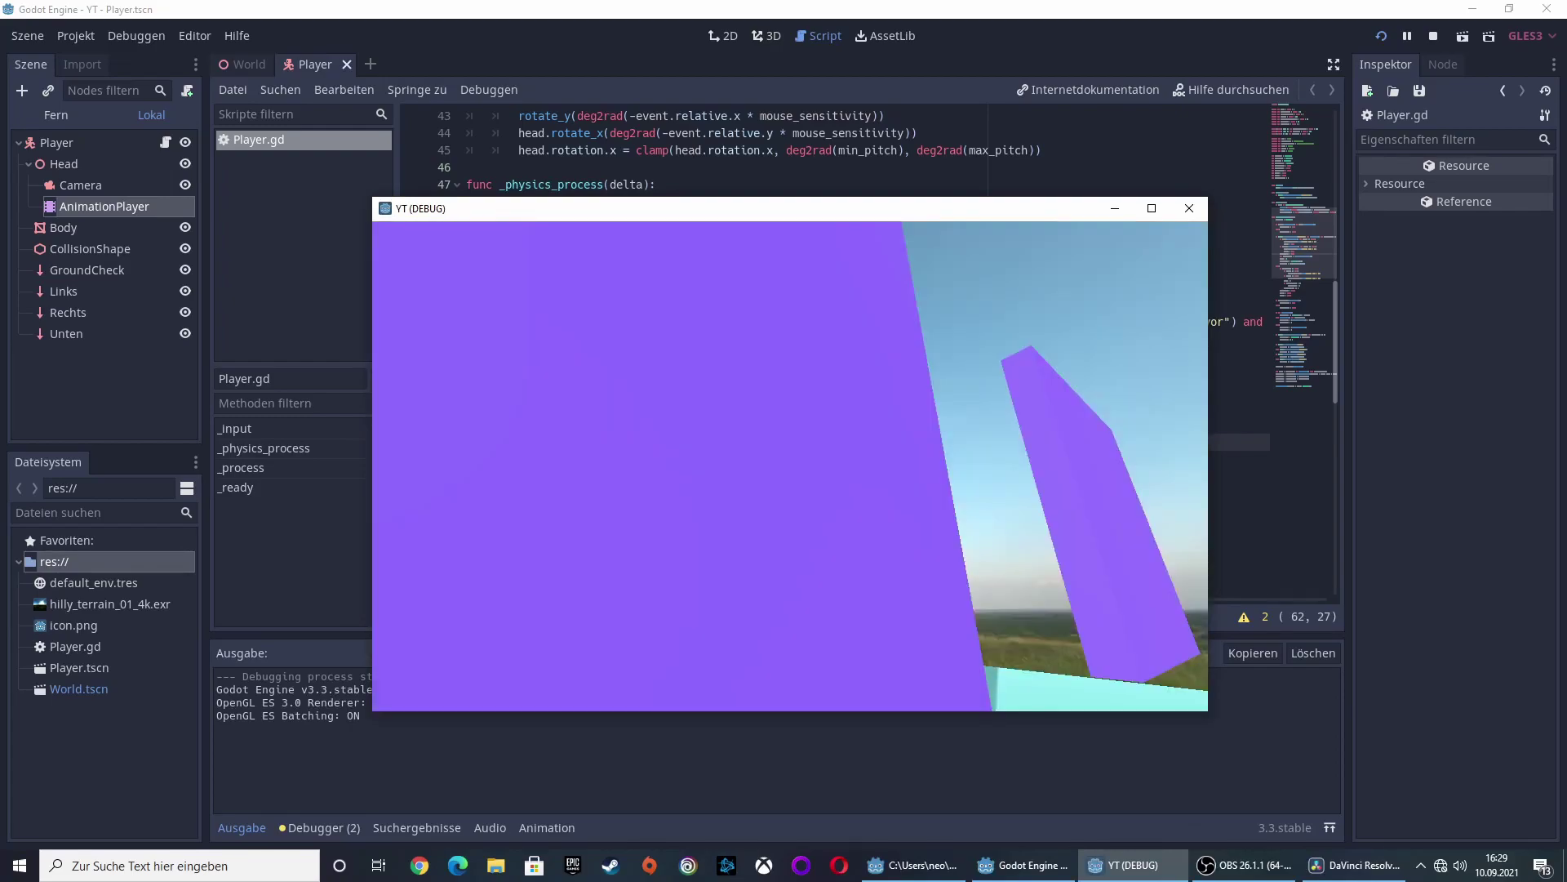
{"action": "key", "text": "w"}
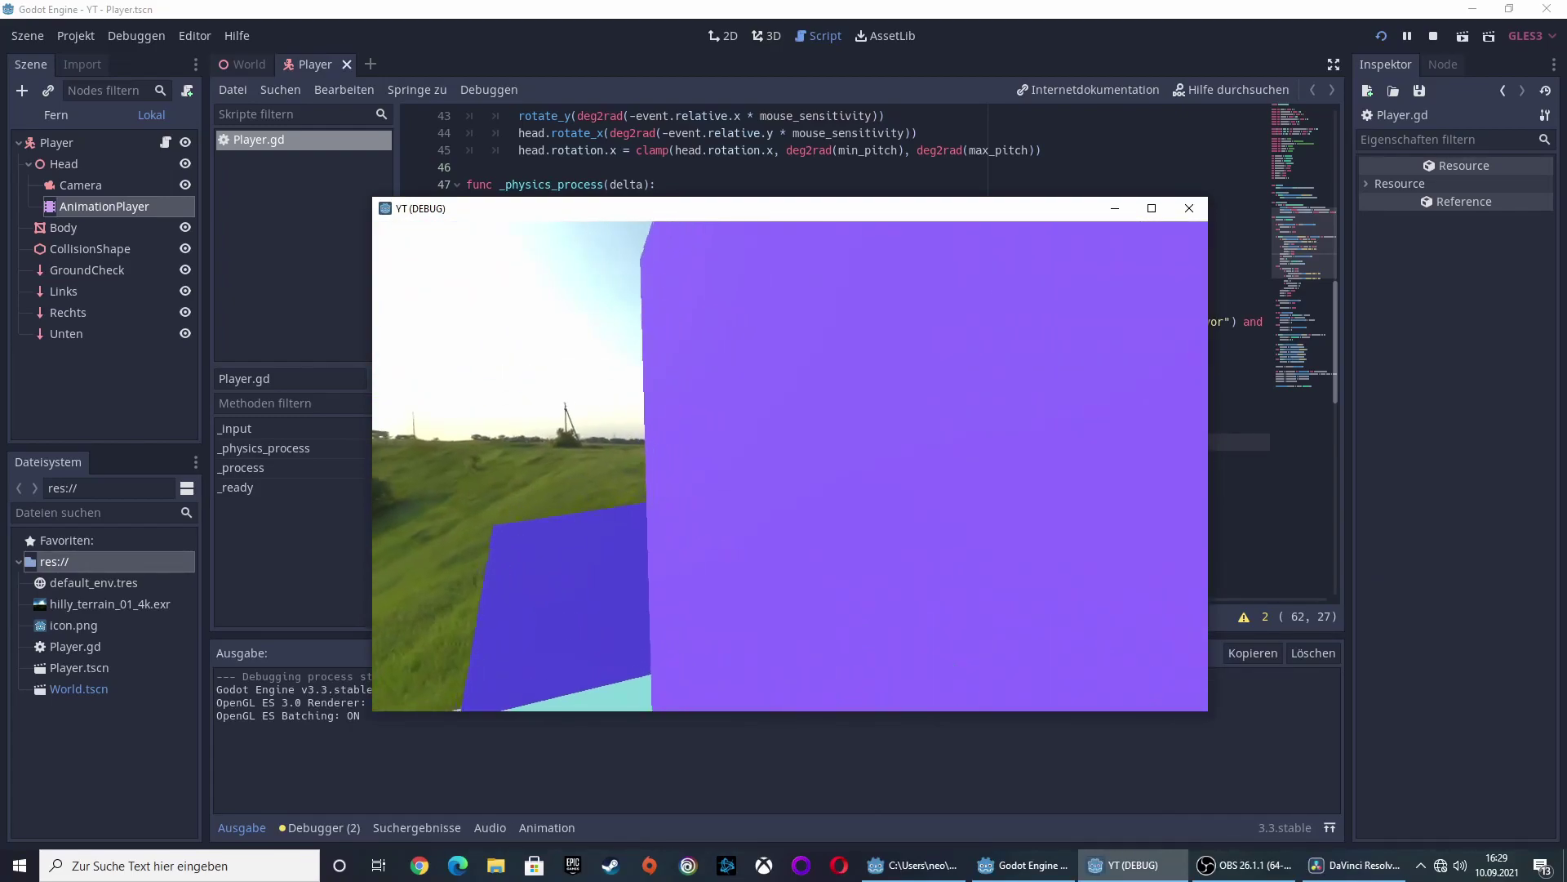
{"action": "key", "text": "w"}
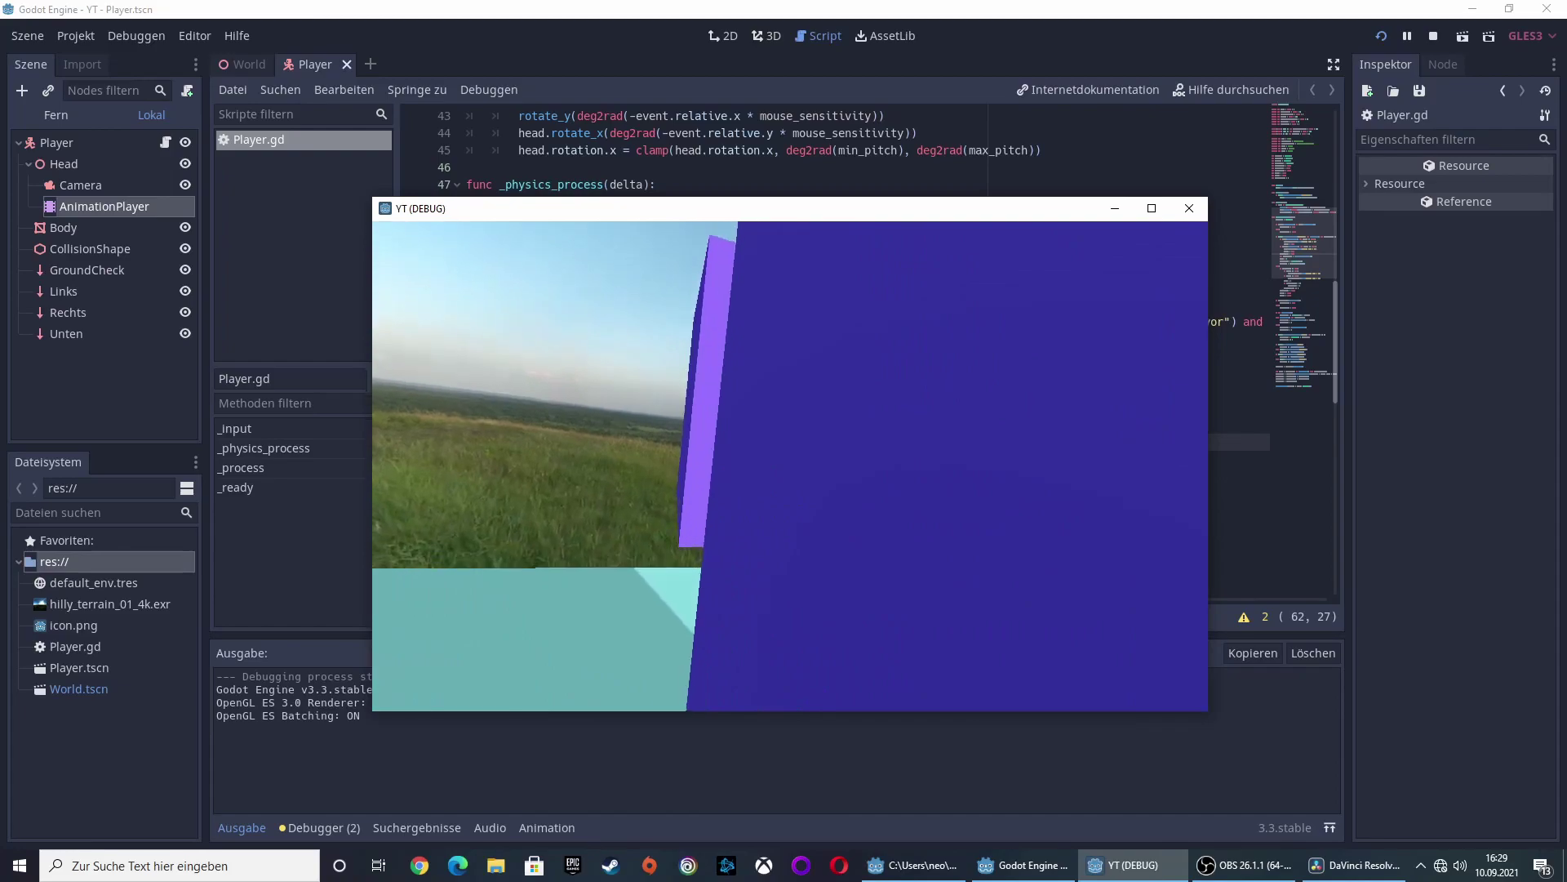
{"action": "key", "text": "w"}
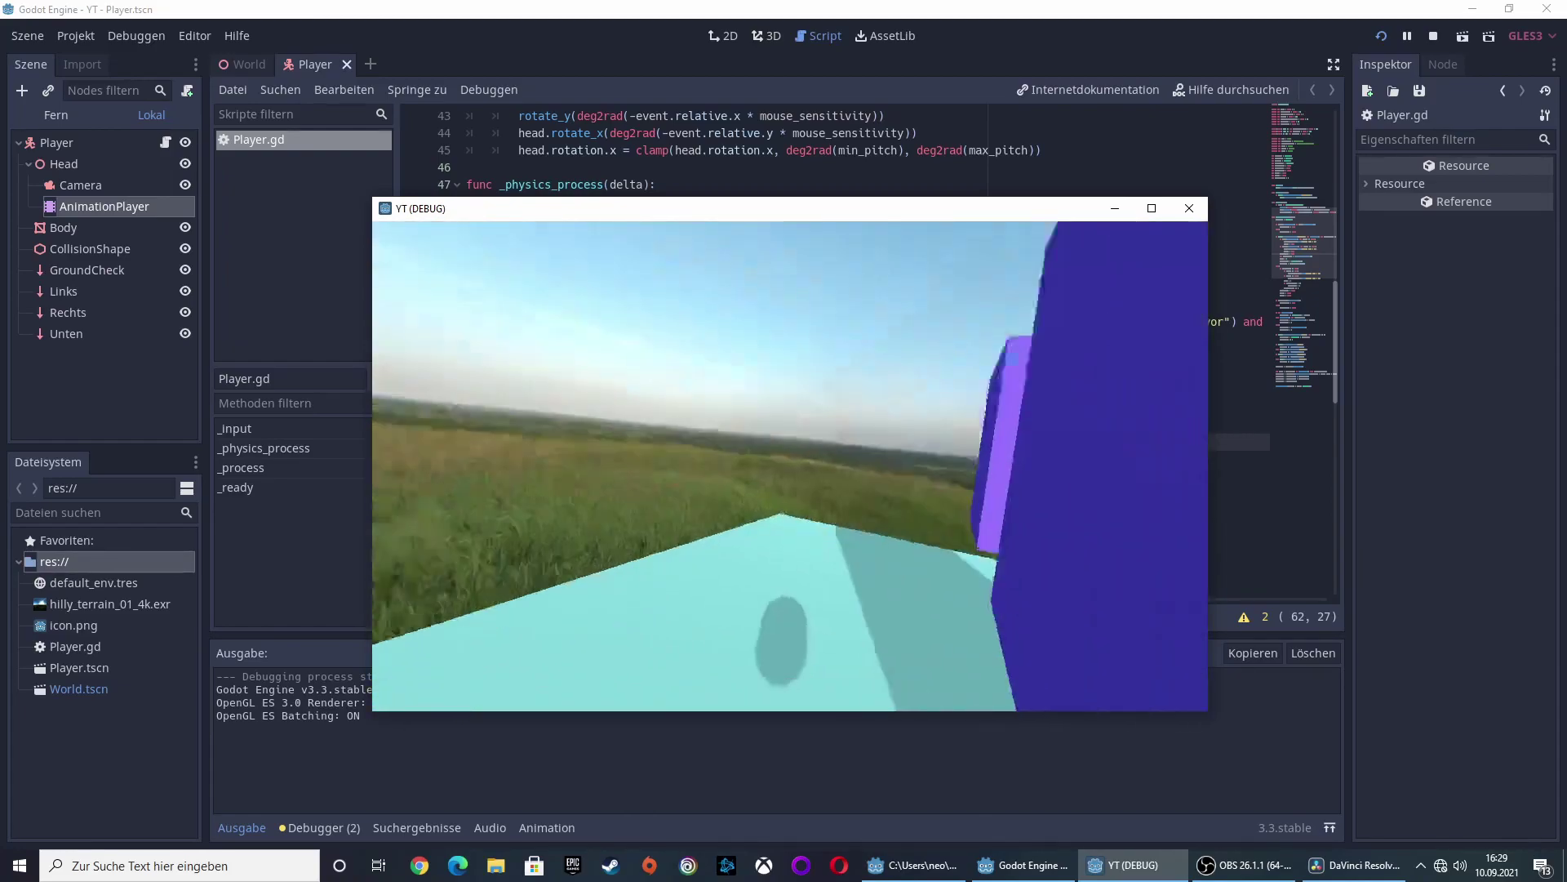
{"action": "key", "text": "w"}
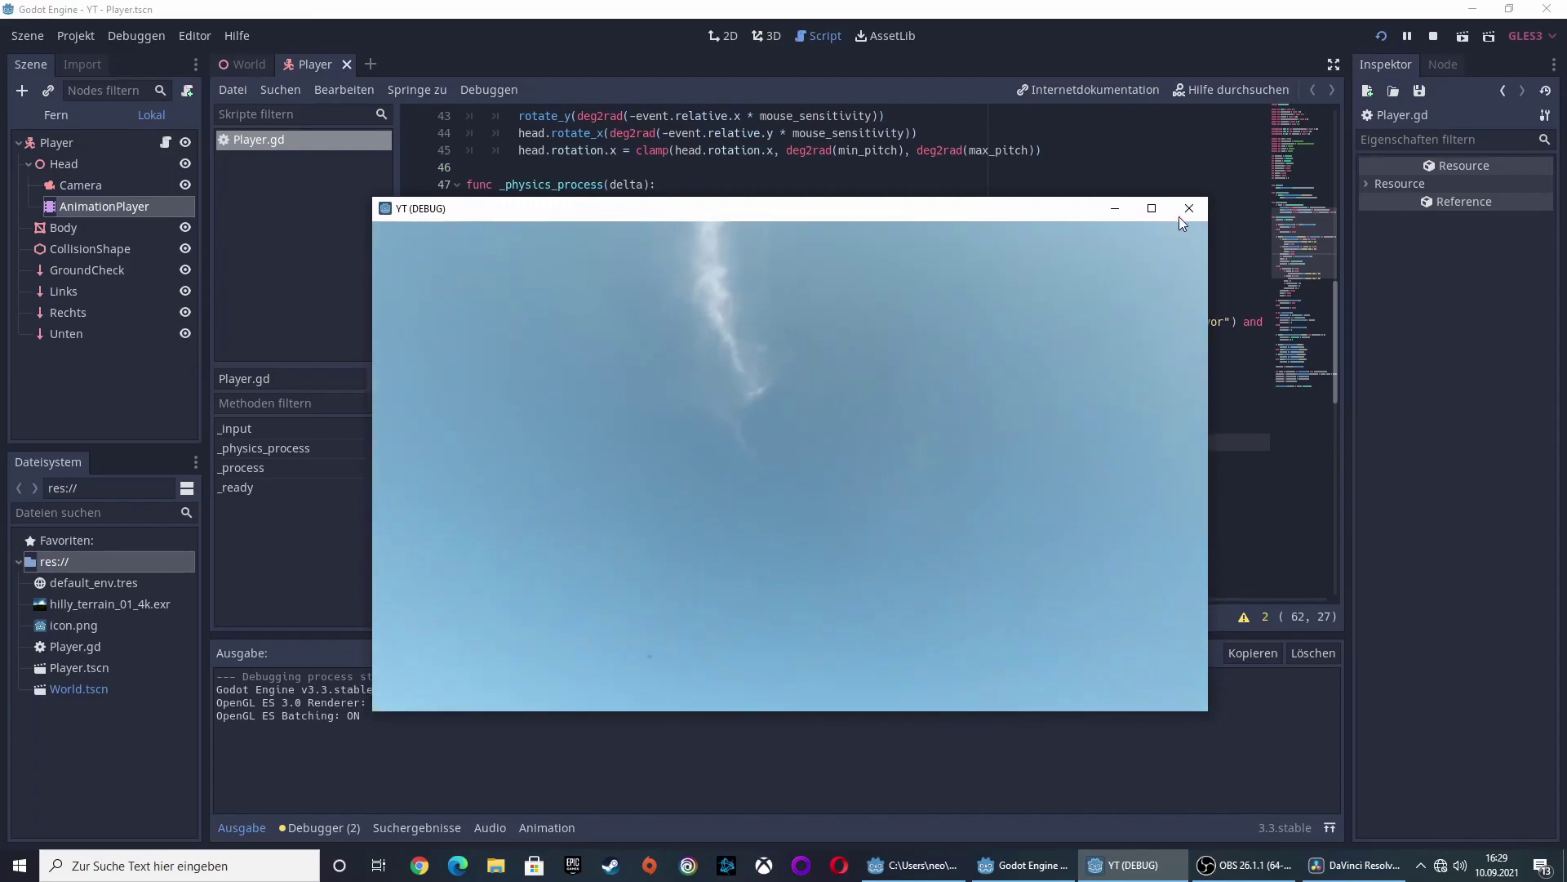
{"action": "left_click", "coordinate": [1186, 211]}
{"action": "left_click", "coordinate": [1379, 36]}
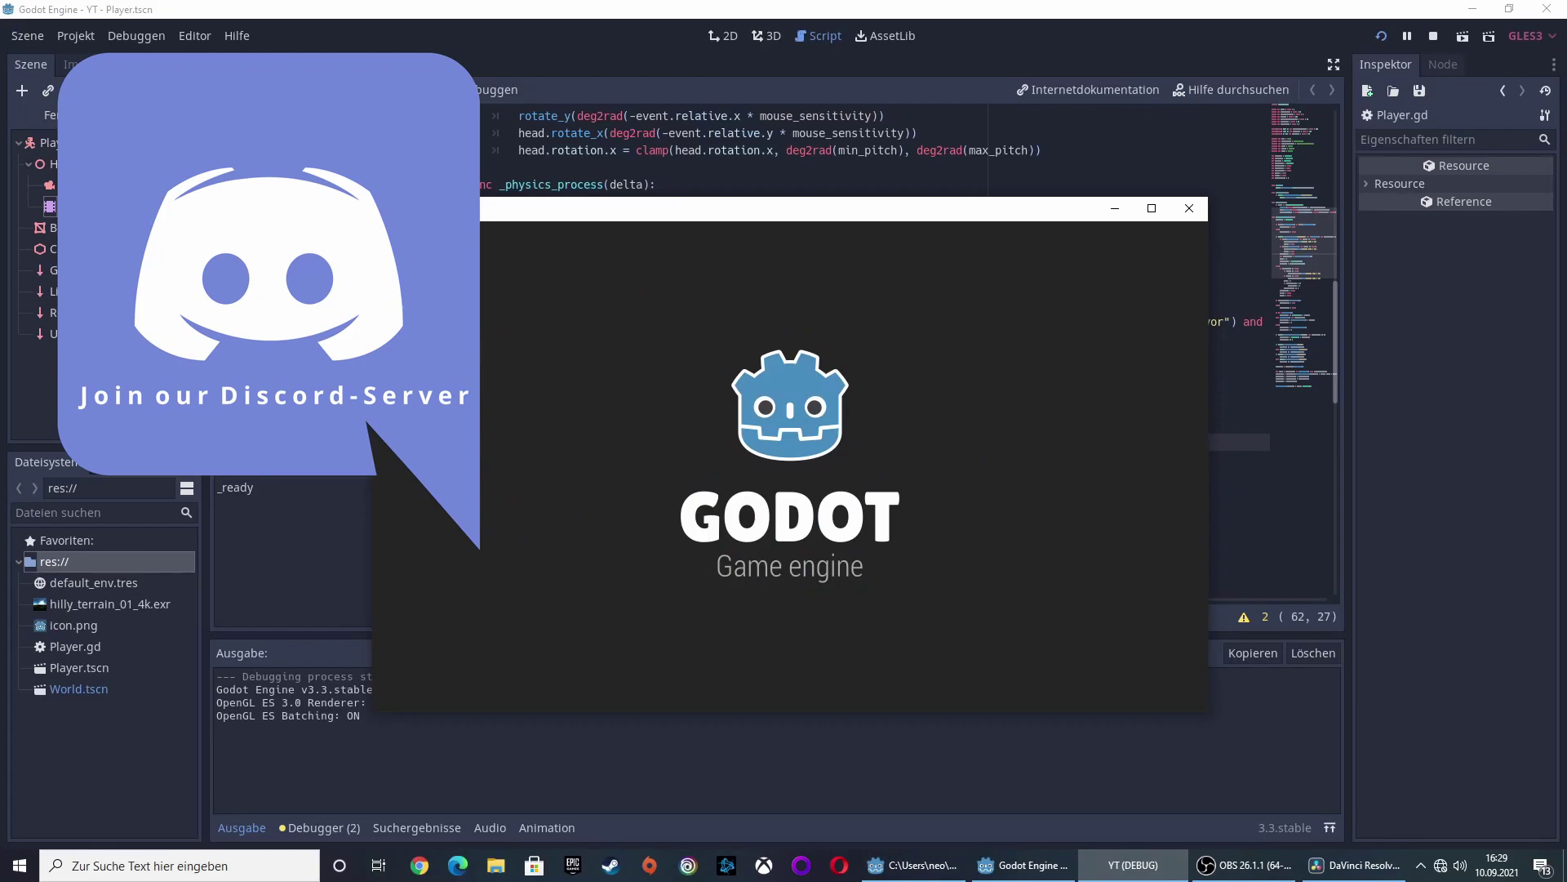
{"action": "key", "text": "w"}
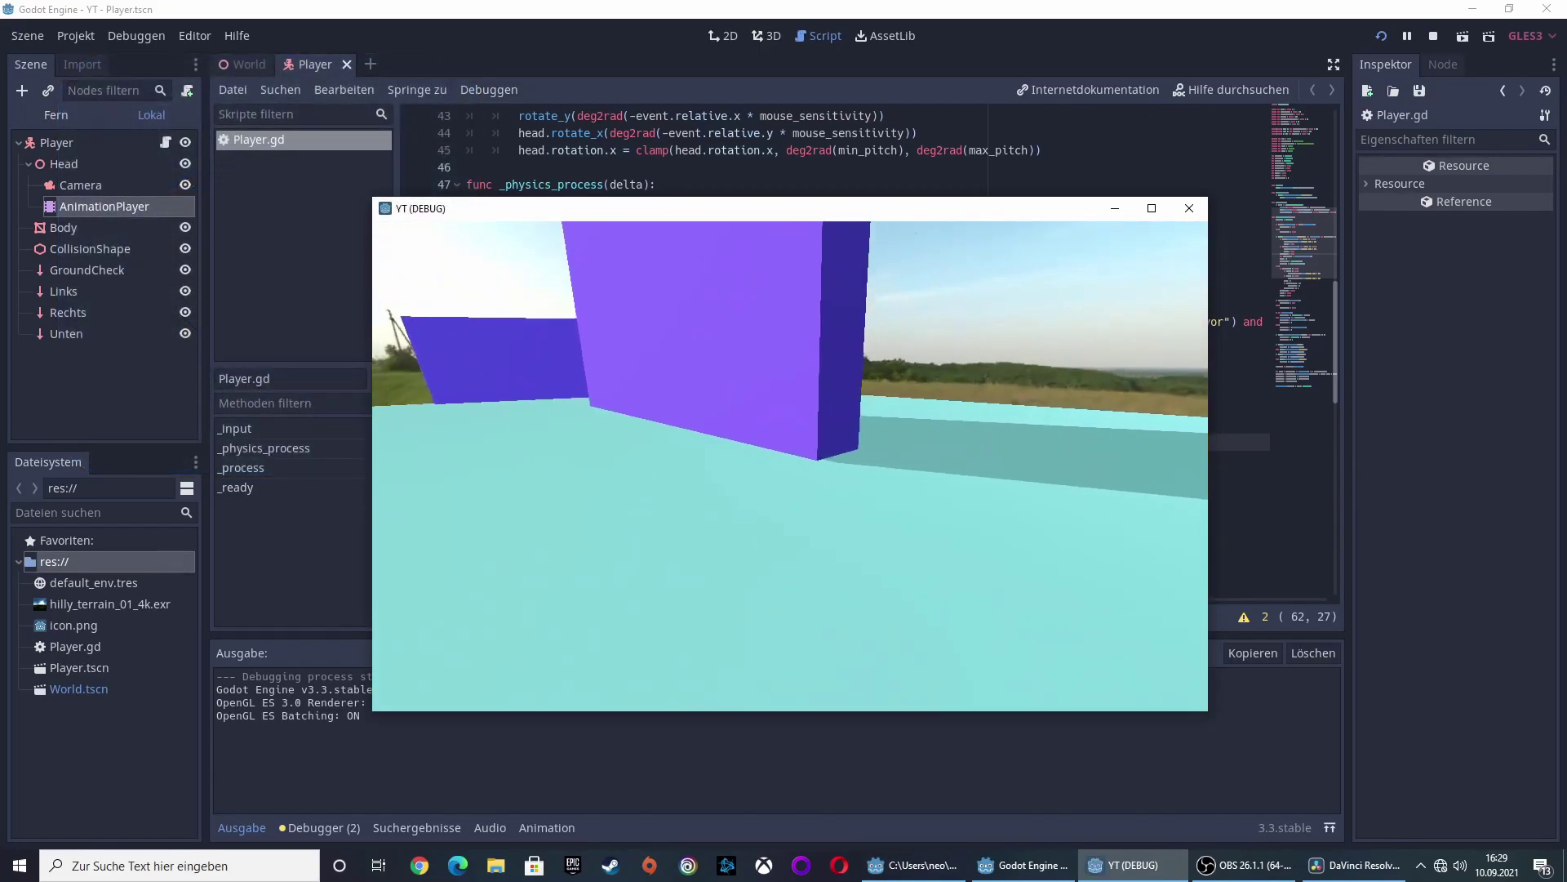
{"action": "key", "text": "w"}
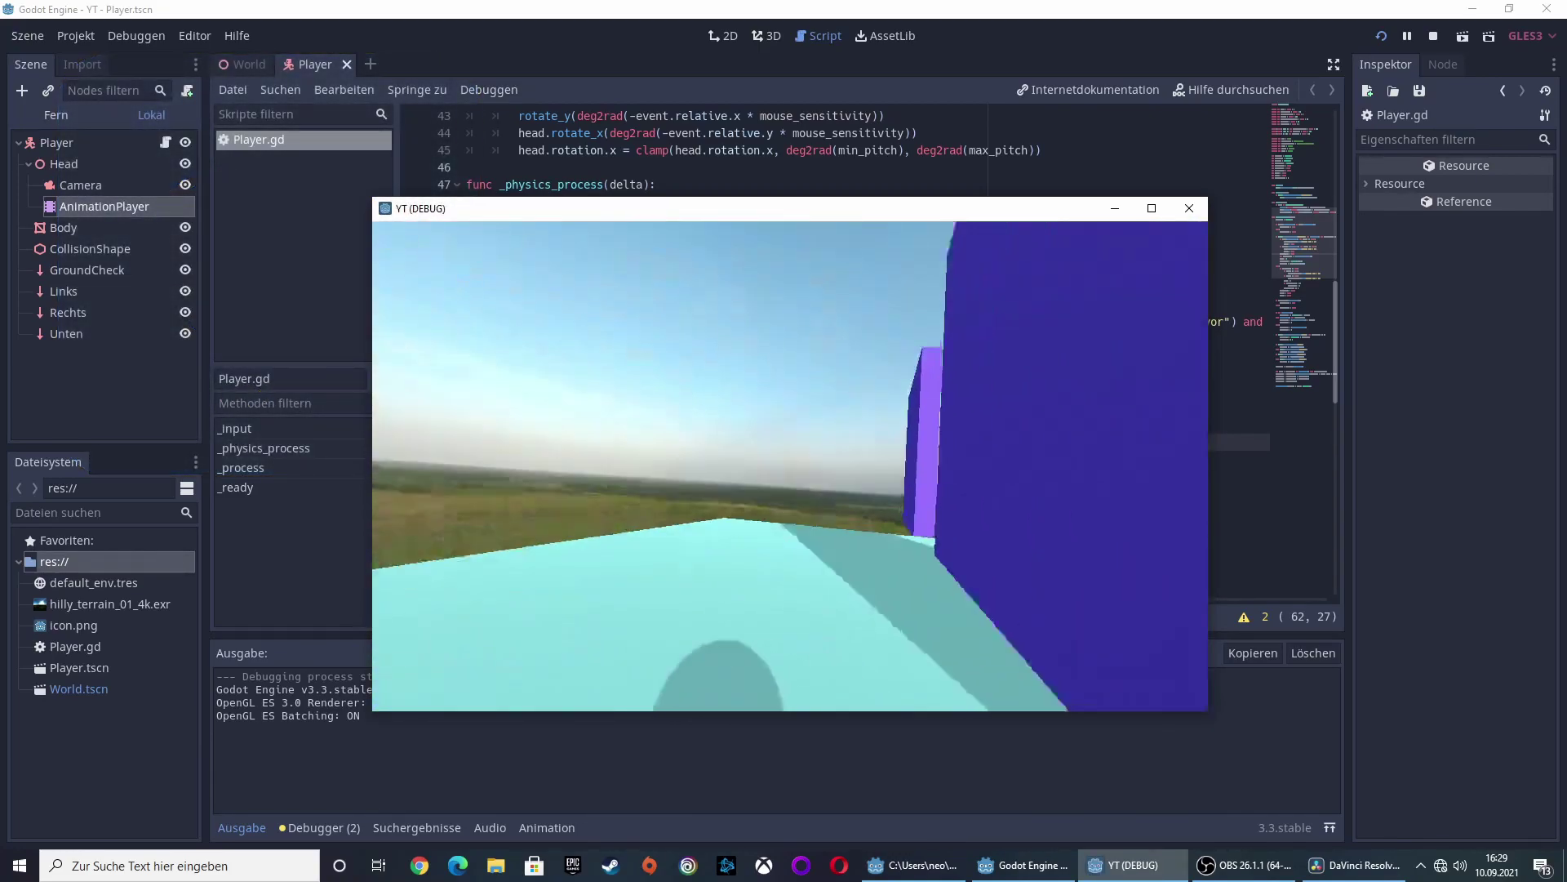
{"action": "key", "text": "w"}
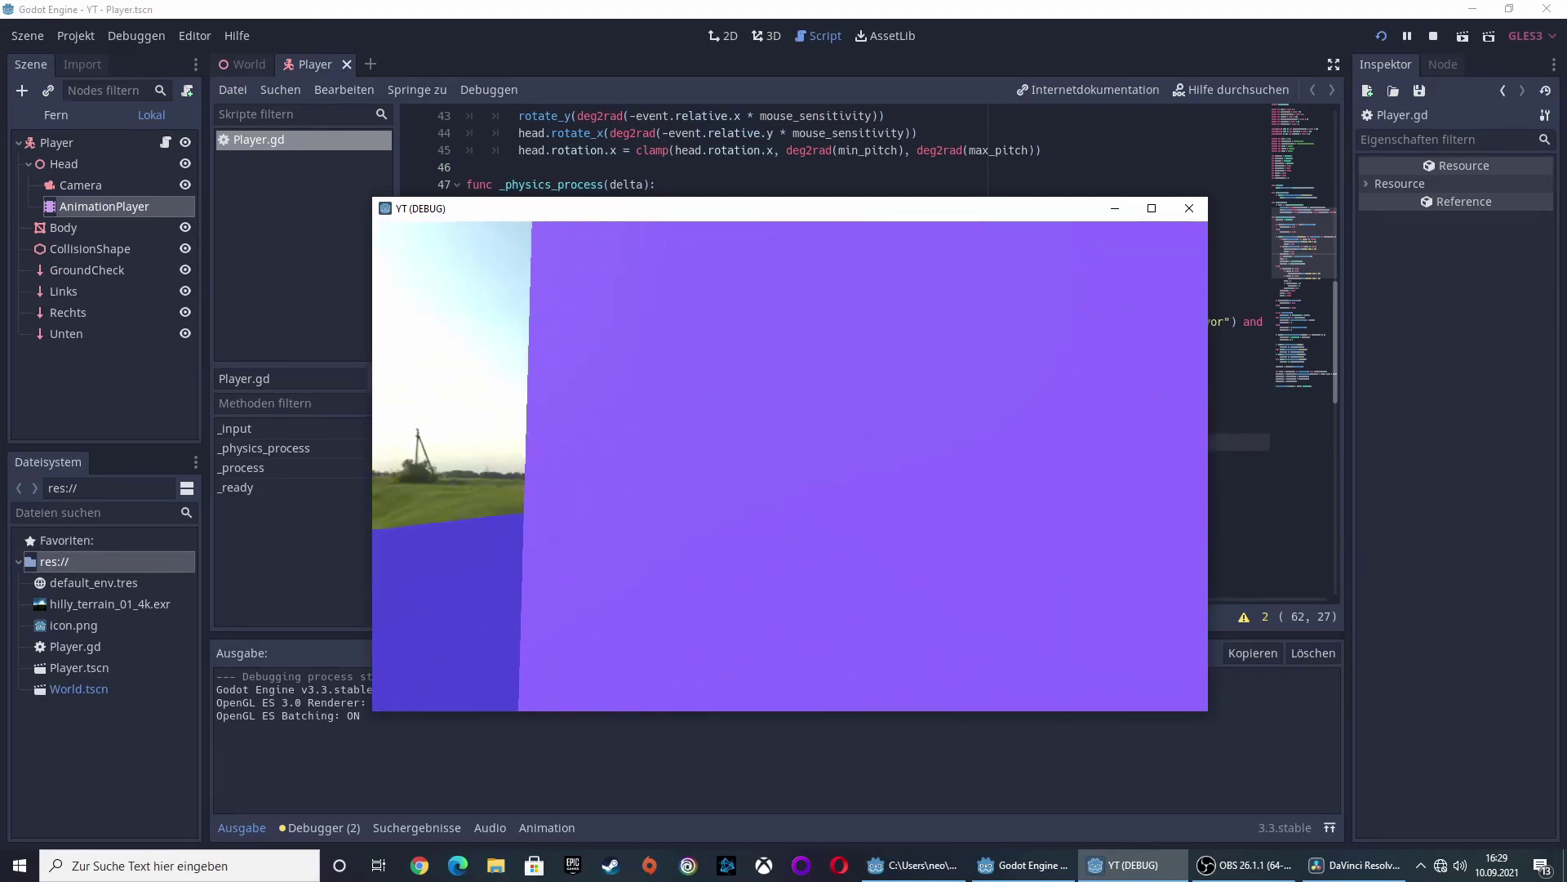
{"action": "key", "text": "w"}
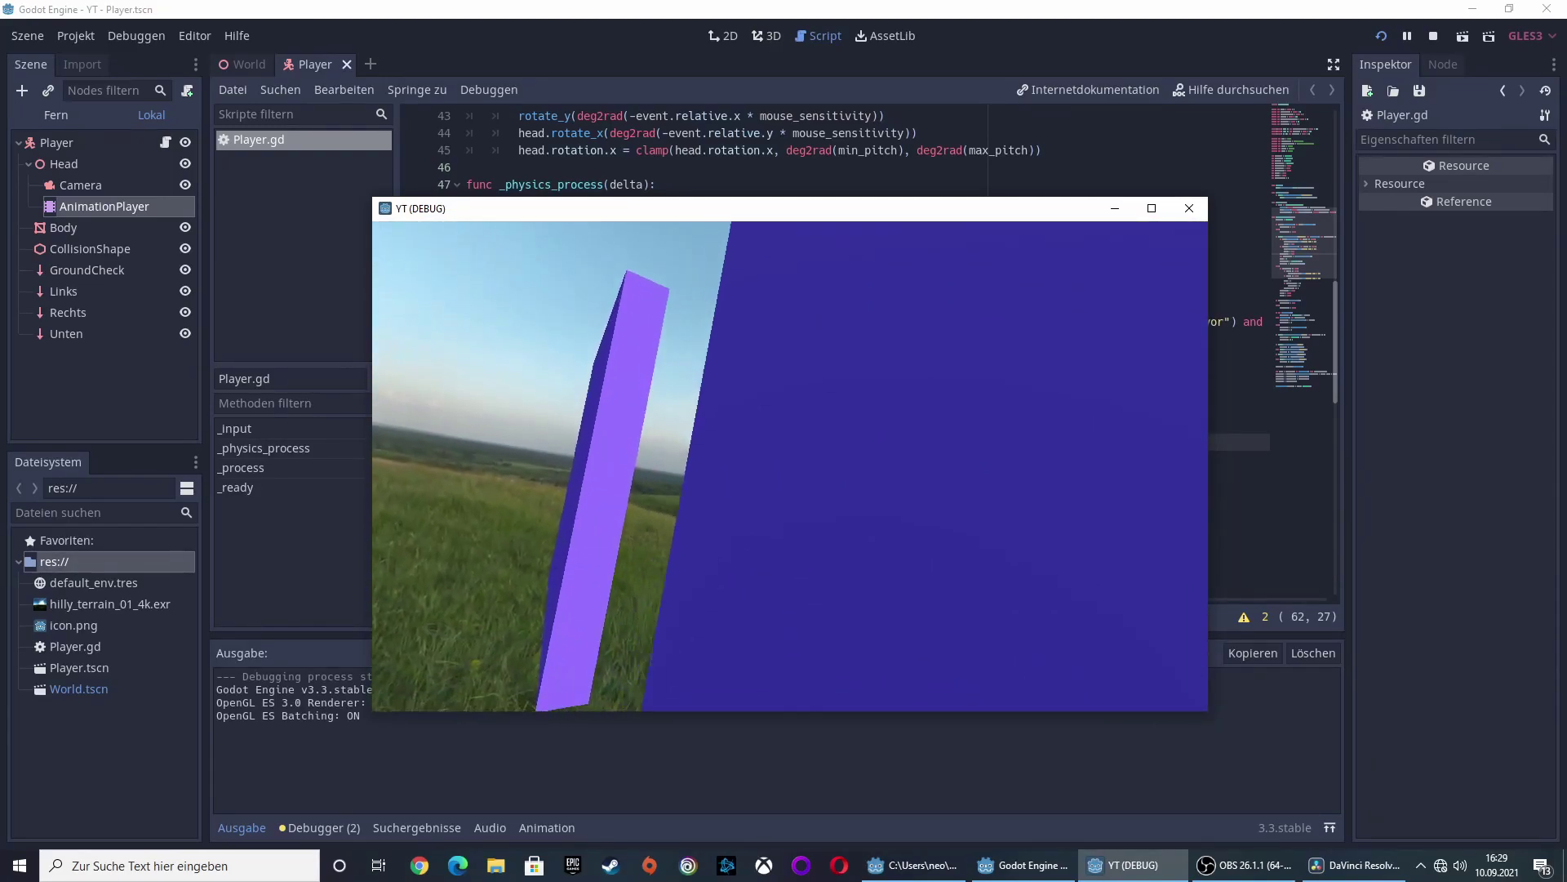
{"action": "key", "text": "w"}
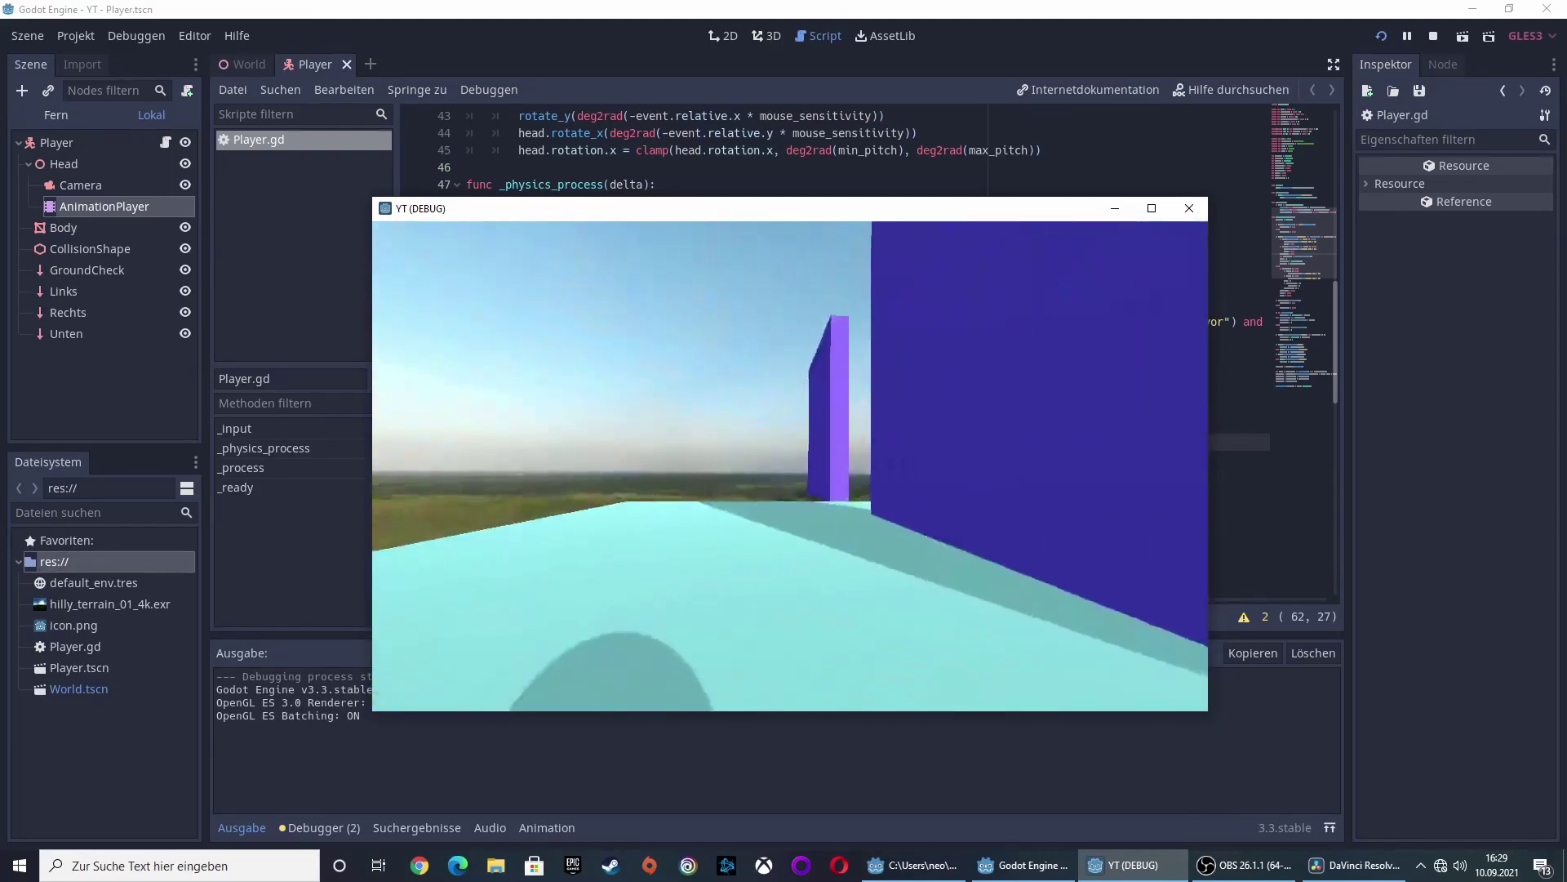
{"action": "key", "text": "w"}
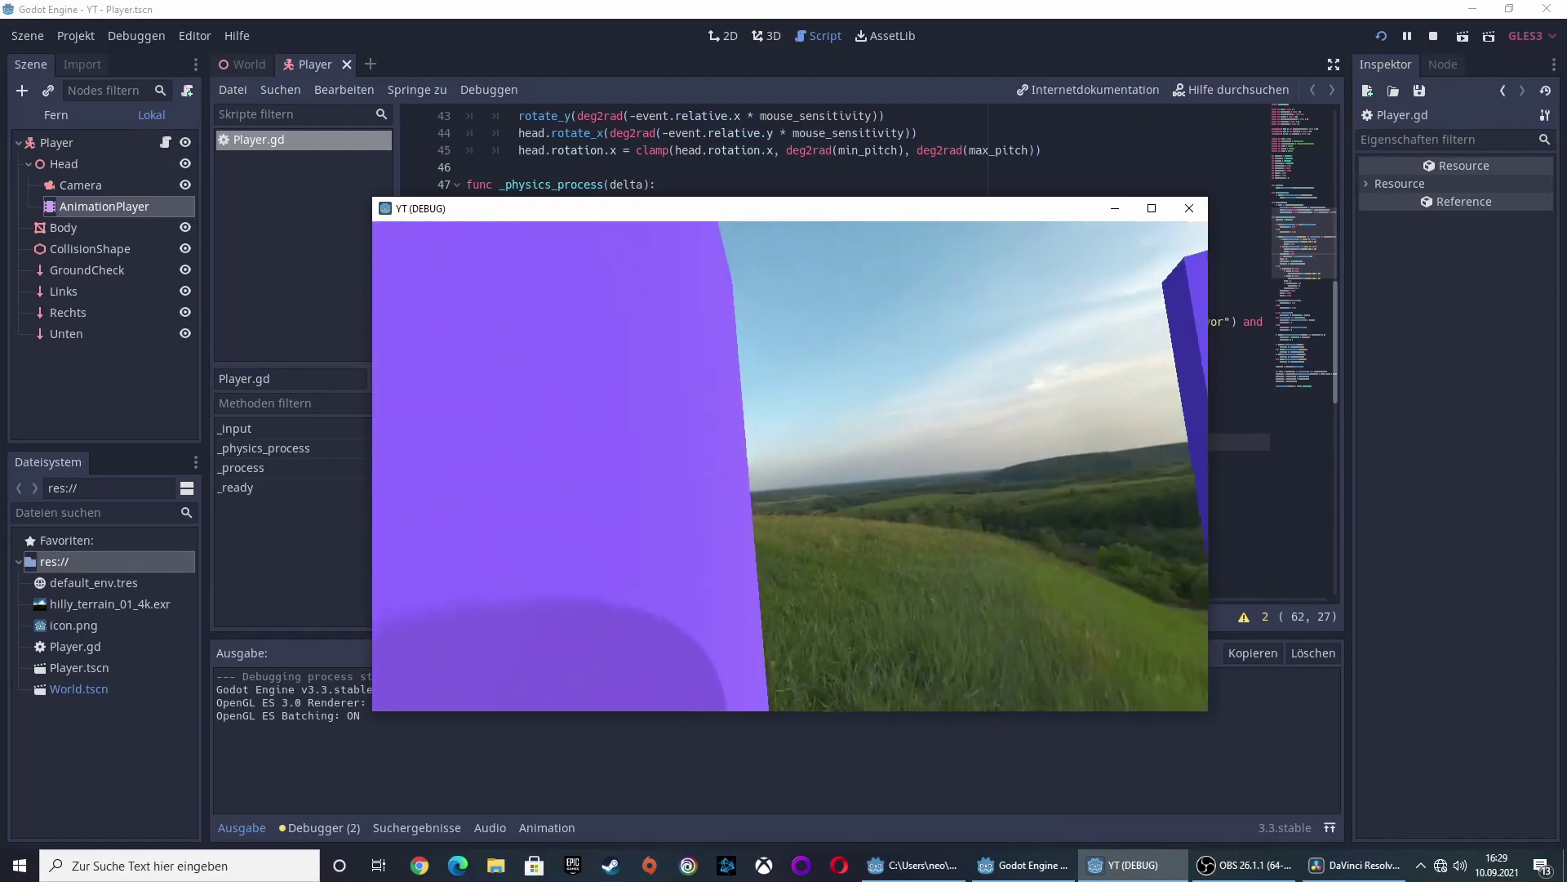
{"action": "key", "text": "w"}
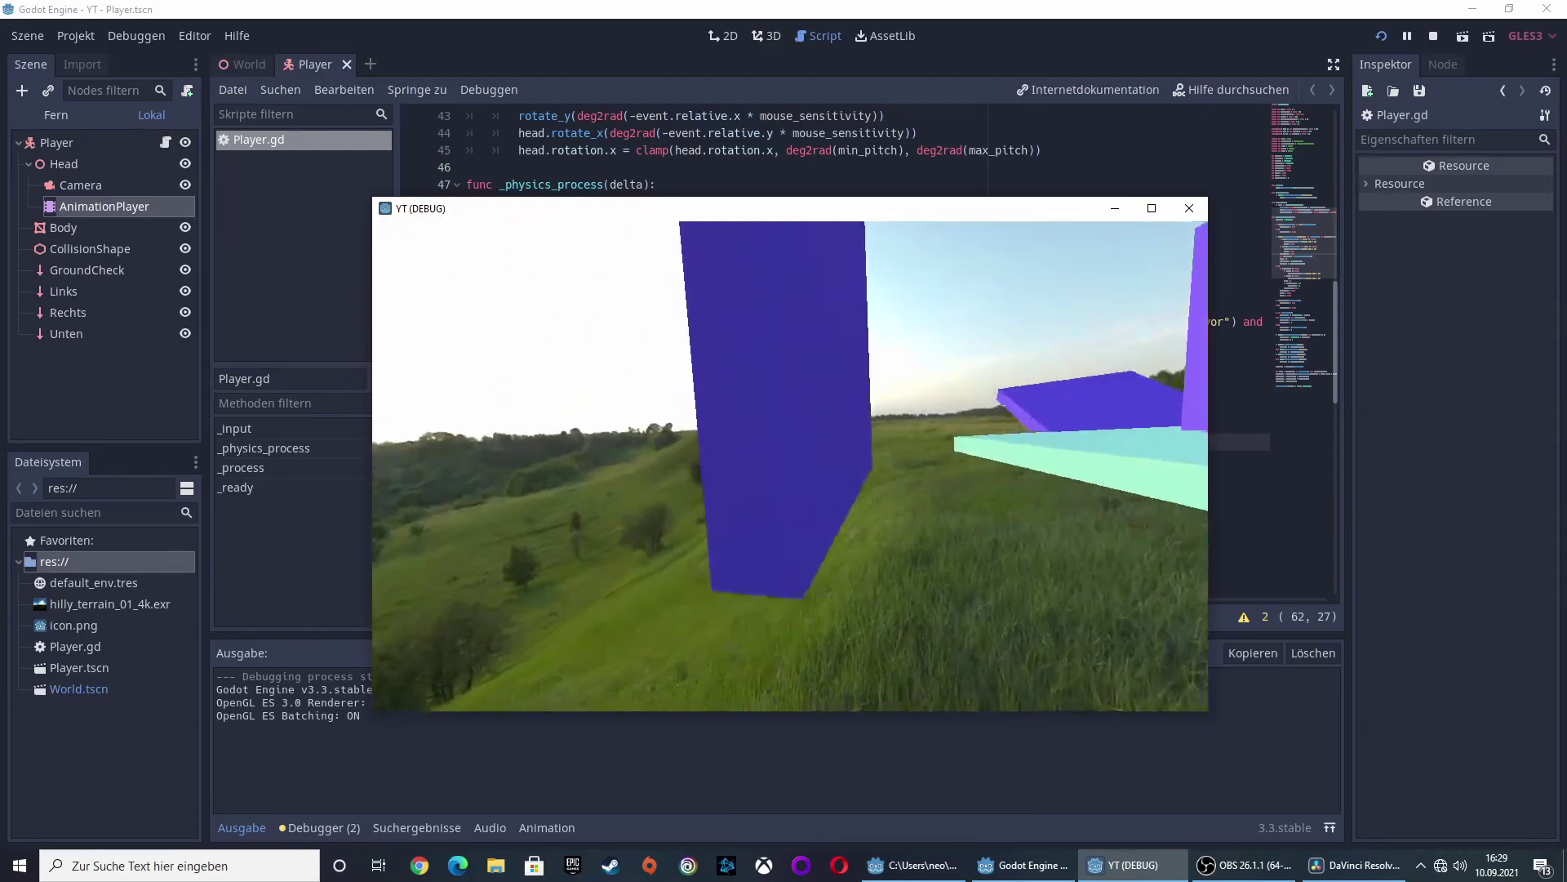
{"action": "key", "text": "Escape"}
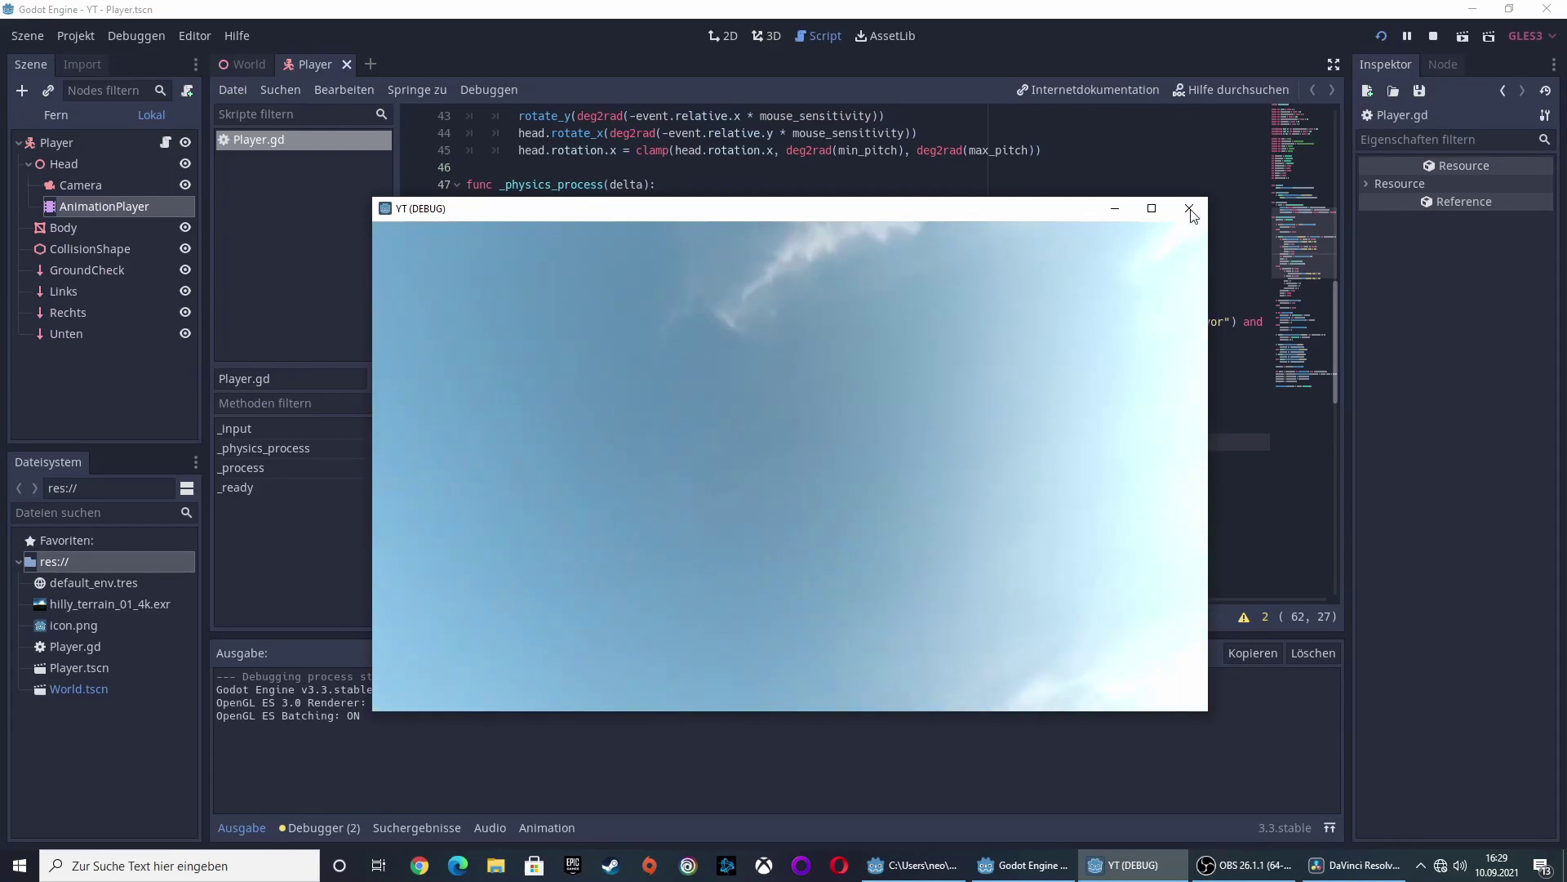
{"action": "left_click", "coordinate": [1189, 208]}
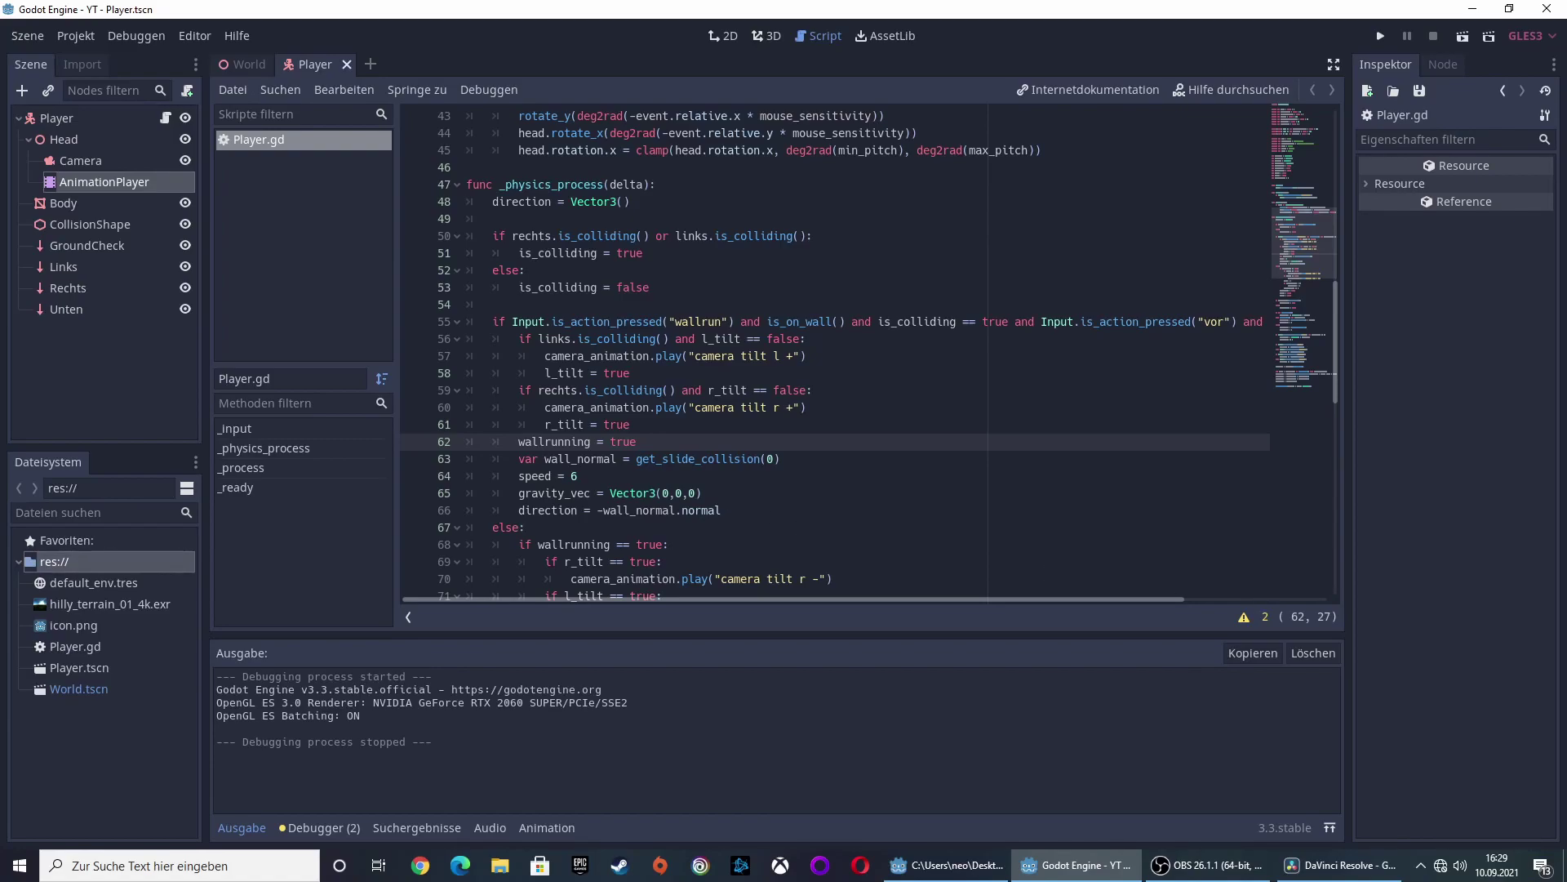
Run the project with F5 to show the wallrun camera tilt in full screen.
{"action": "key", "text": "F5"}
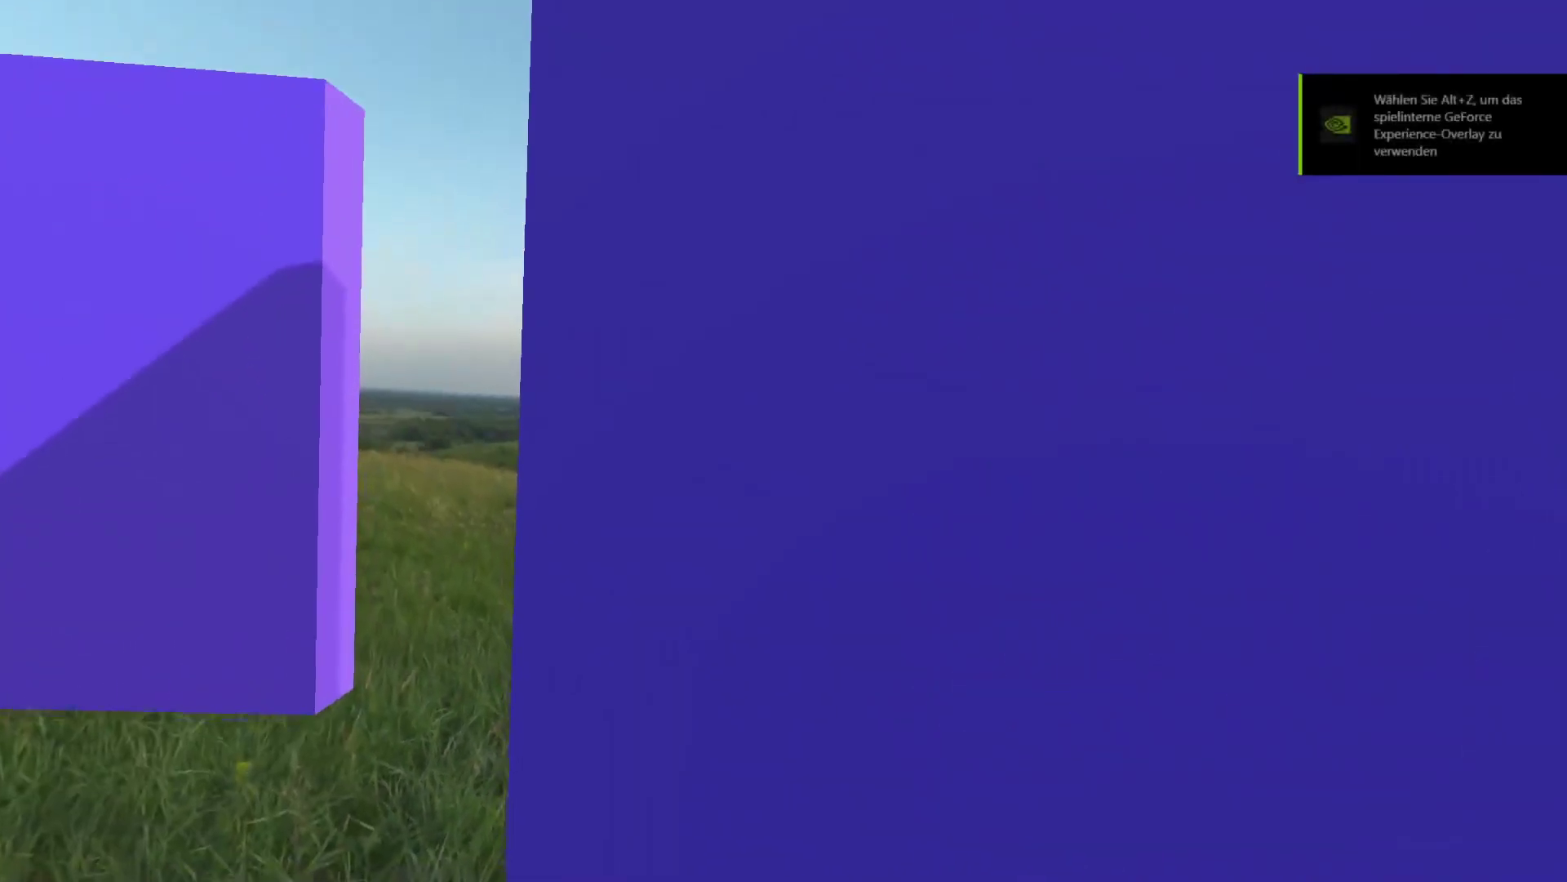